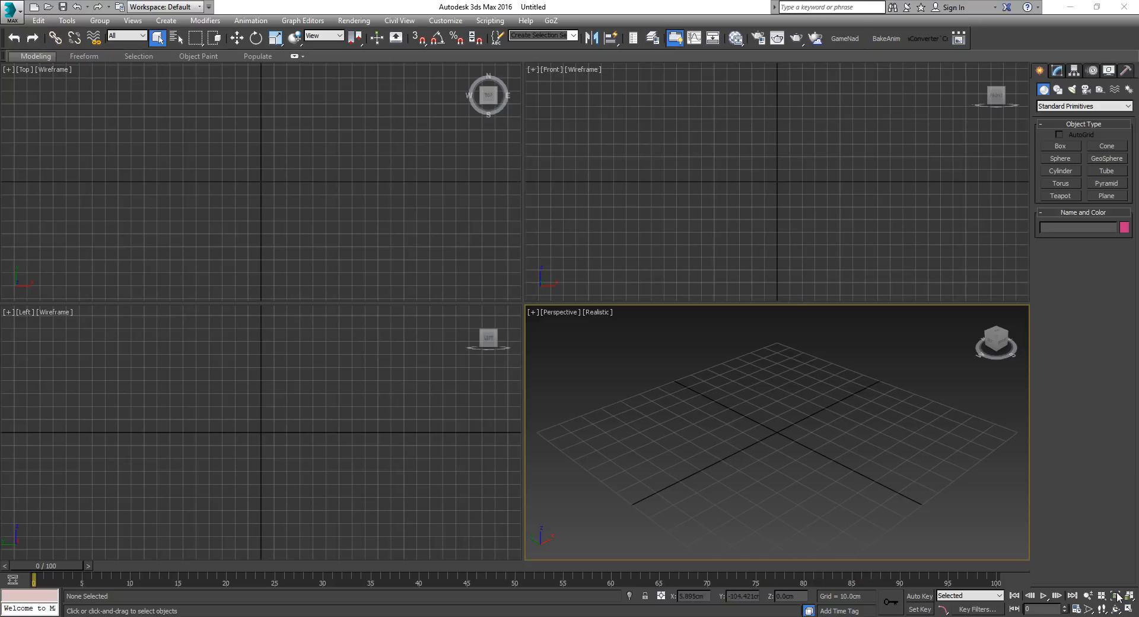
Maximize the perspective viewport and set the system unit scale and the metric display units to centimeters.
click(1128, 610)
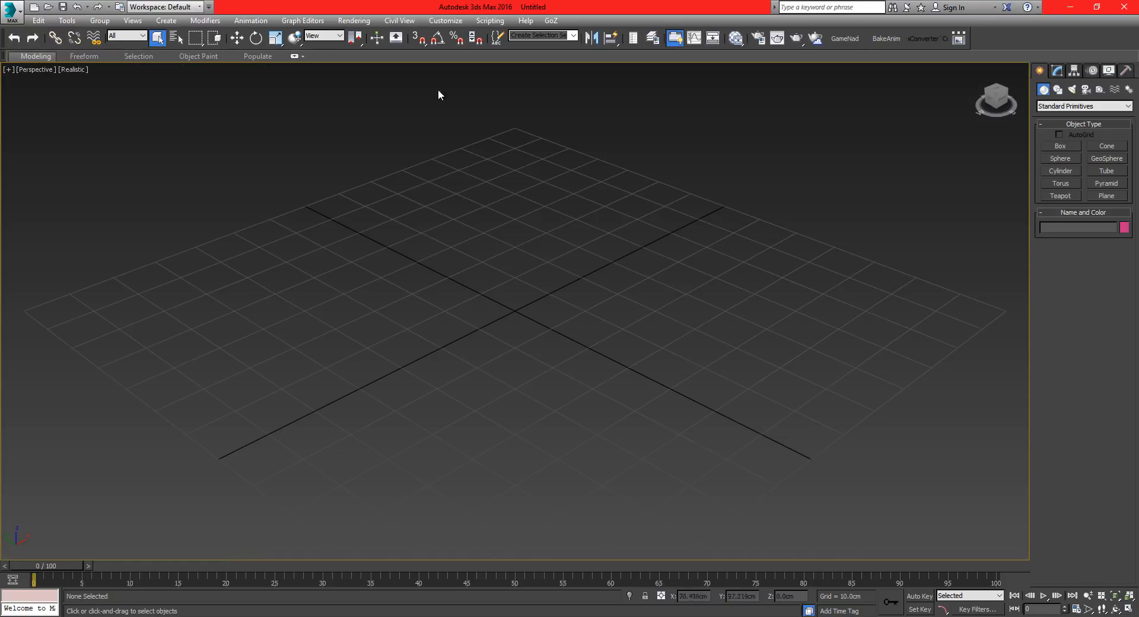
click(490, 20)
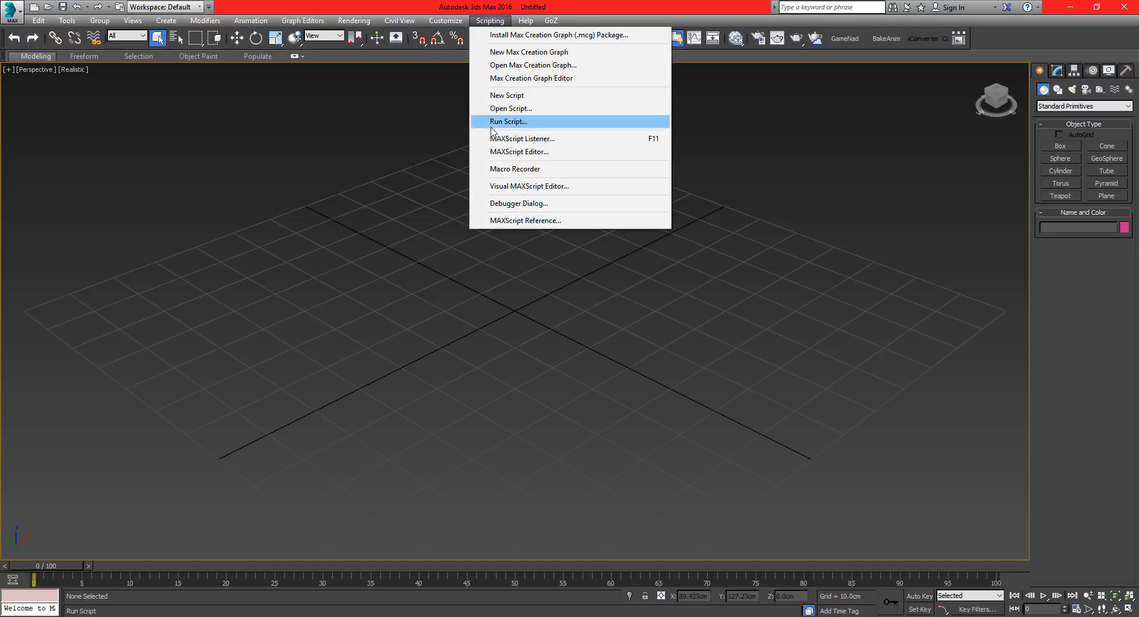
mouse_move(446, 21)
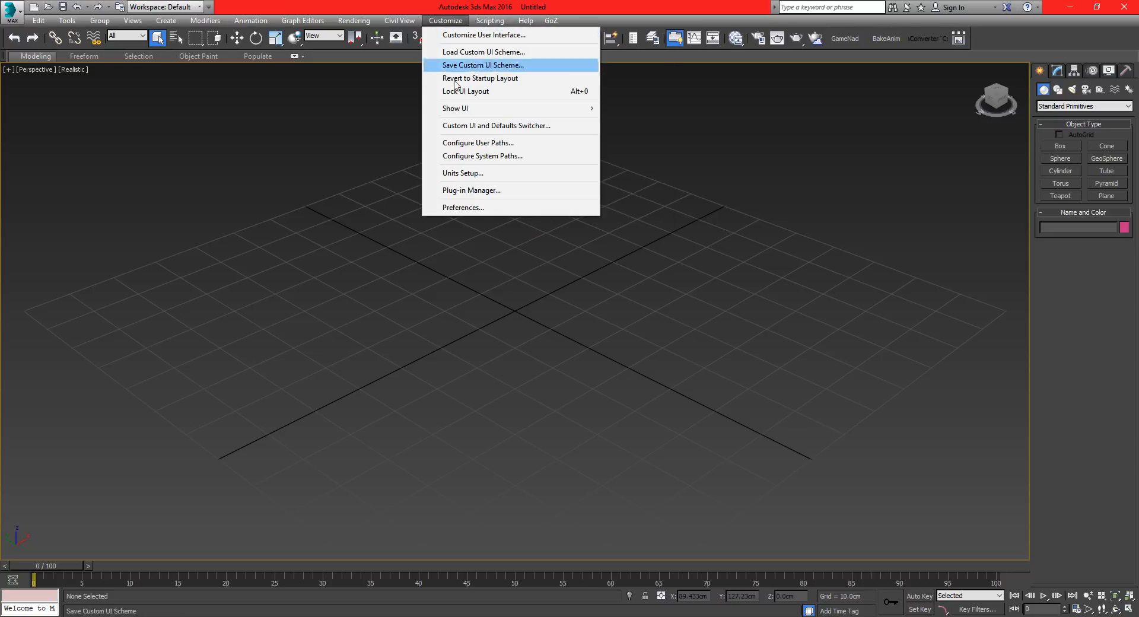
click(465, 173)
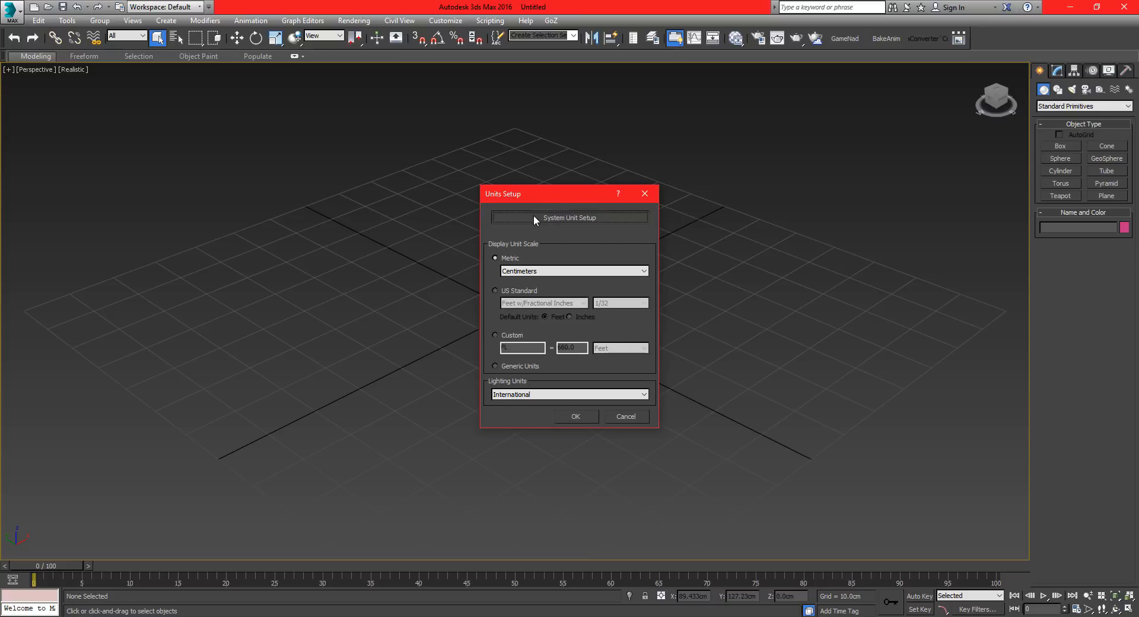
click(534, 217)
click(593, 274)
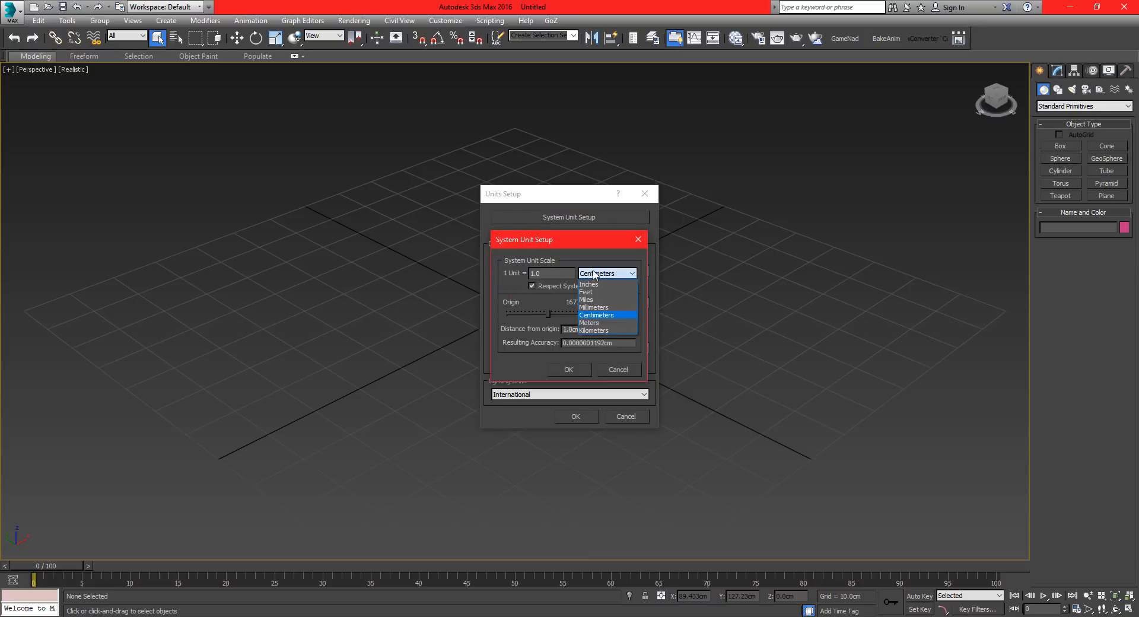
click(575, 248)
drag(567, 240, 504, 230)
click(506, 362)
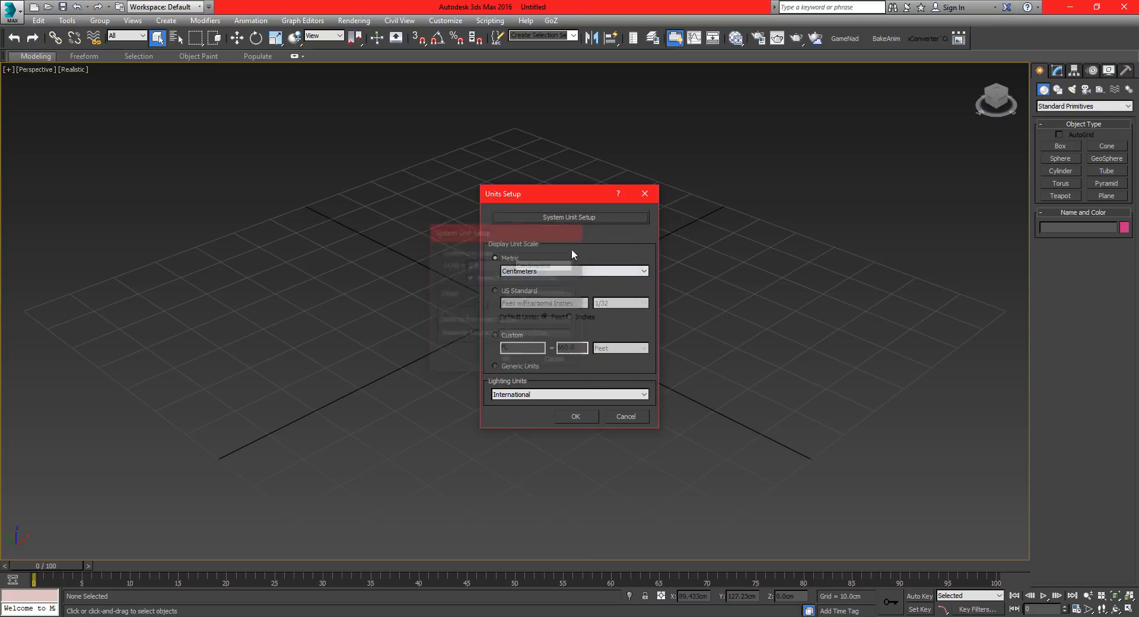
click(557, 271)
click(493, 244)
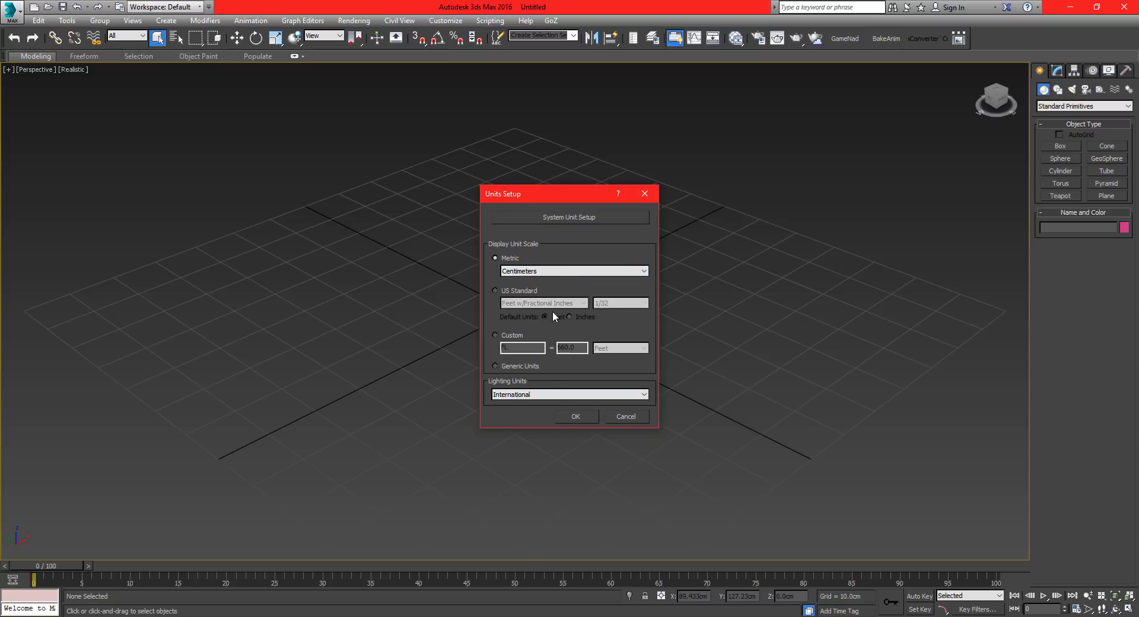
click(576, 417)
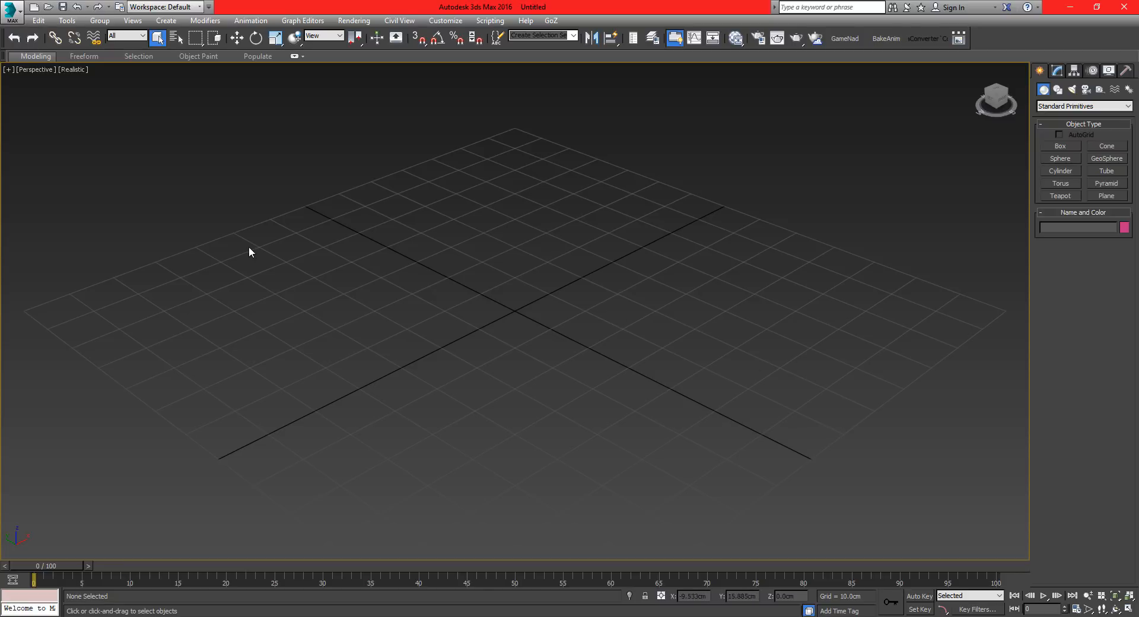
Import my_auto_repair.FBX from TUTORIAL\FBX_SCENE\GarageScene_FBX&Textures with automatic unit conversion, and clear the selection.
click(11, 10)
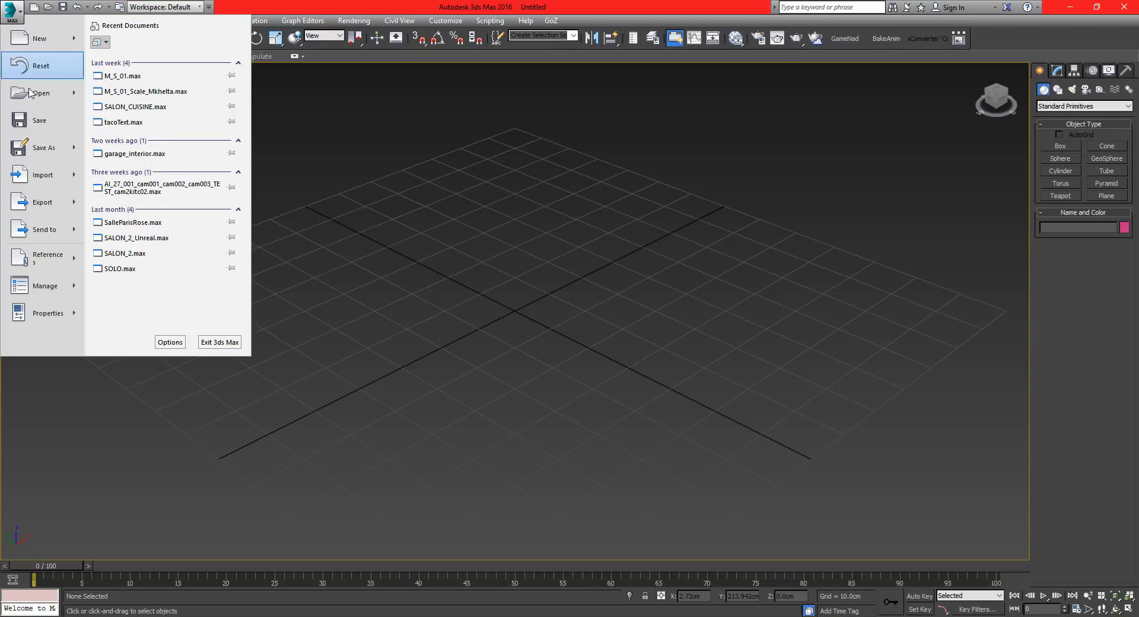
mouse_move(72, 174)
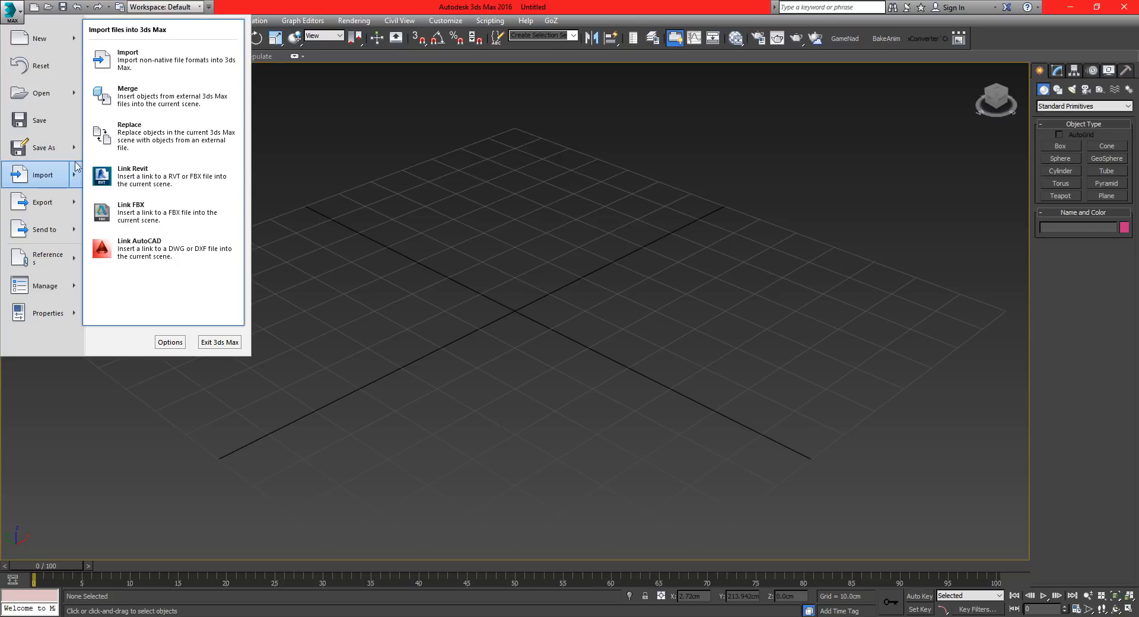
click(142, 59)
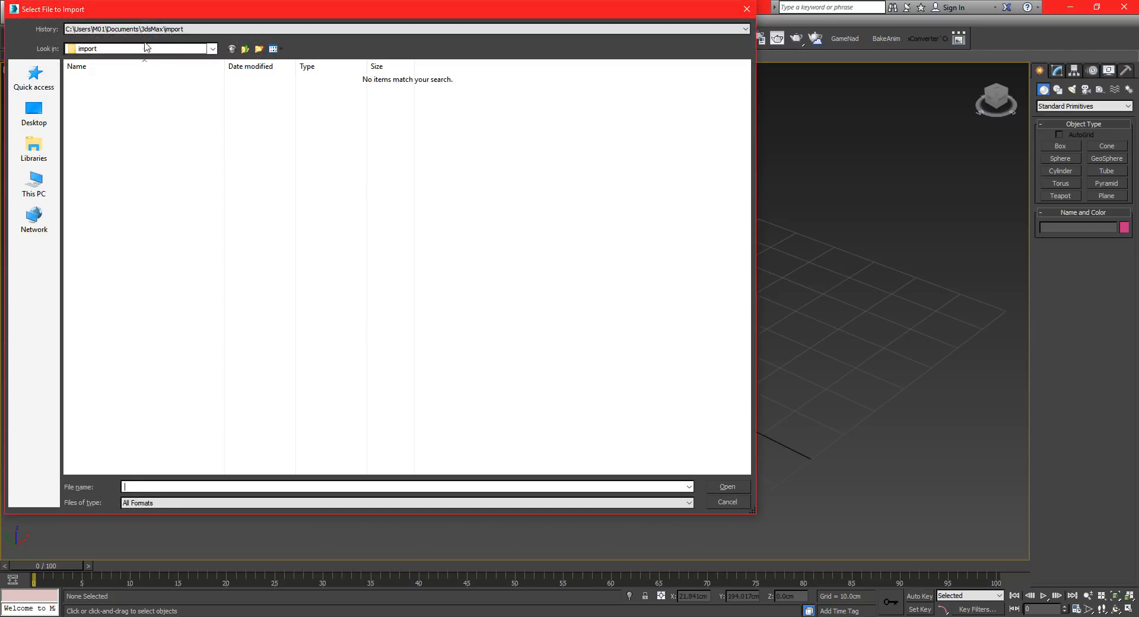
click(34, 77)
double_click(107, 92)
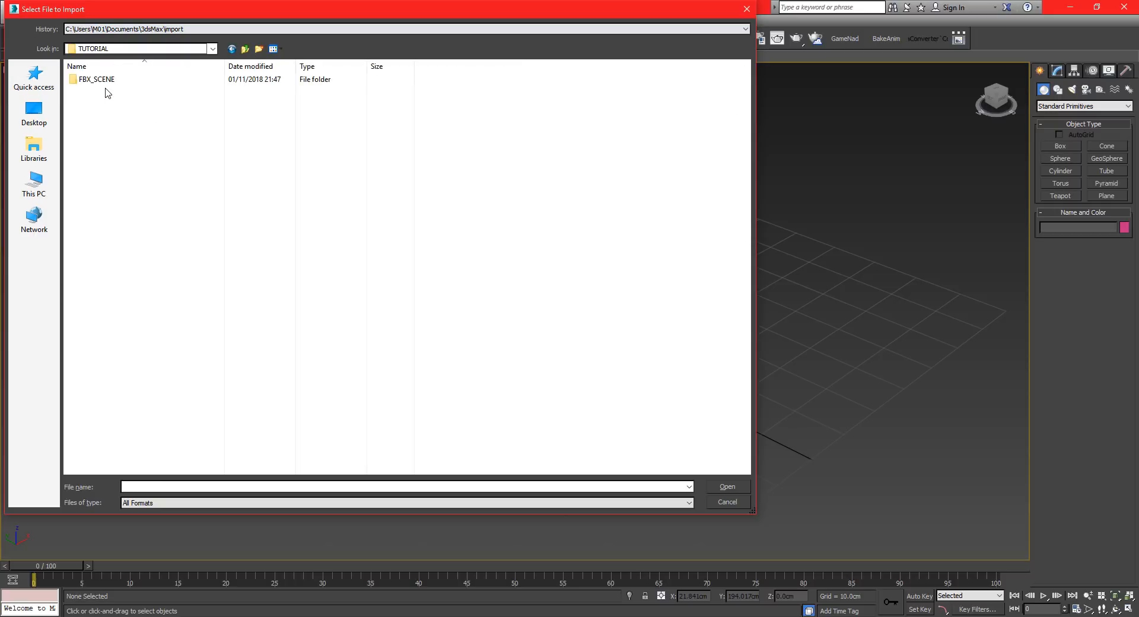
double_click(103, 80)
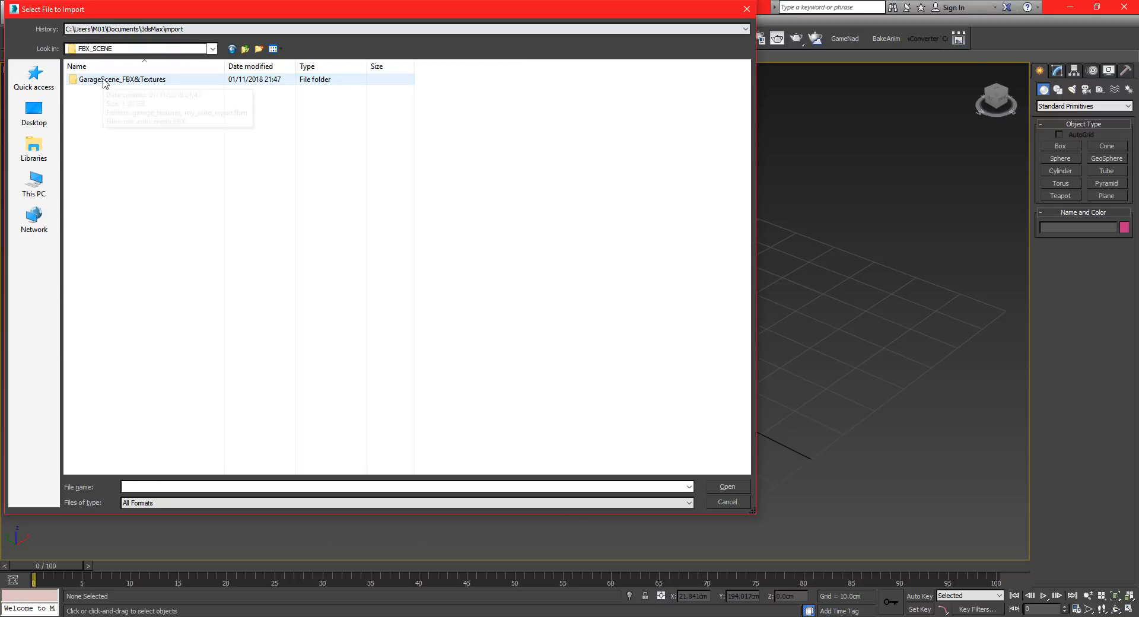
double_click(103, 80)
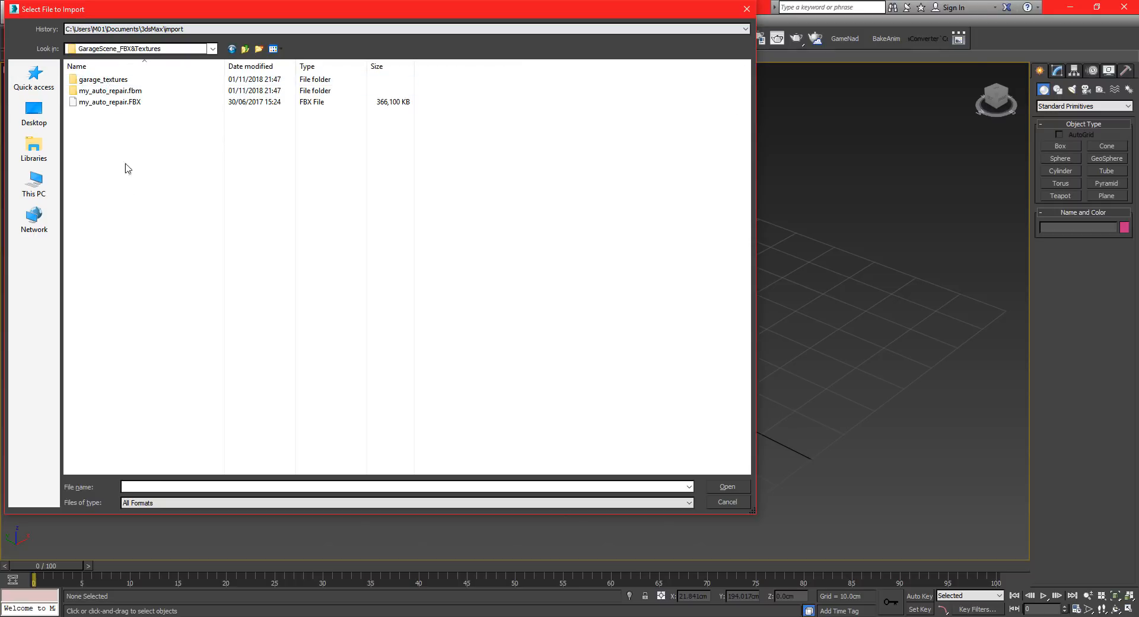
click(124, 103)
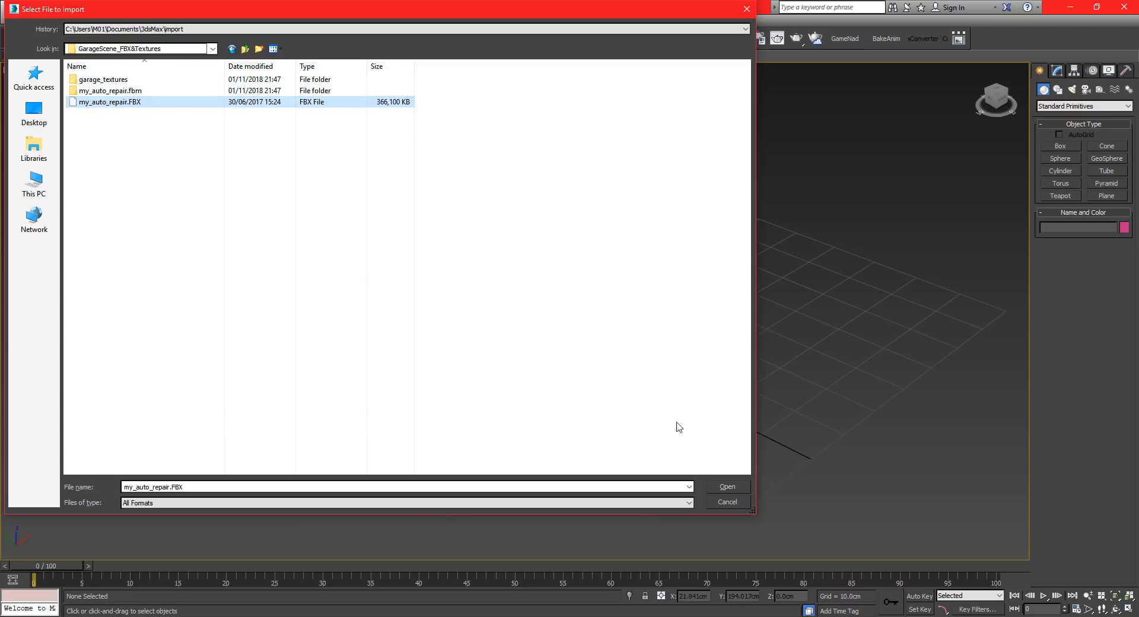
click(725, 486)
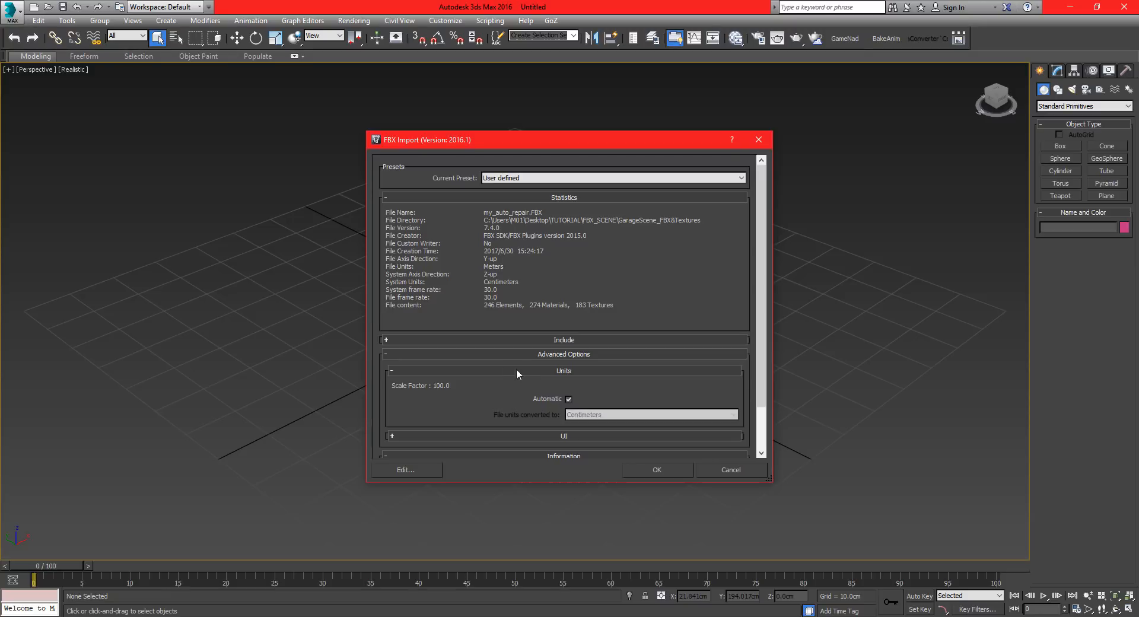
click(634, 468)
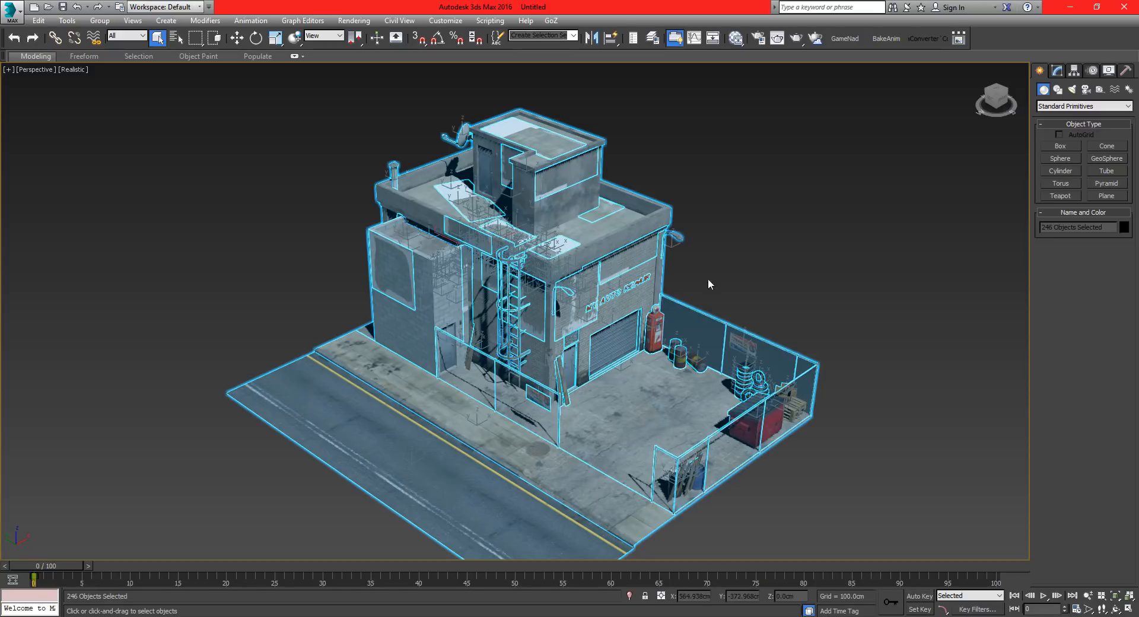
click(717, 250)
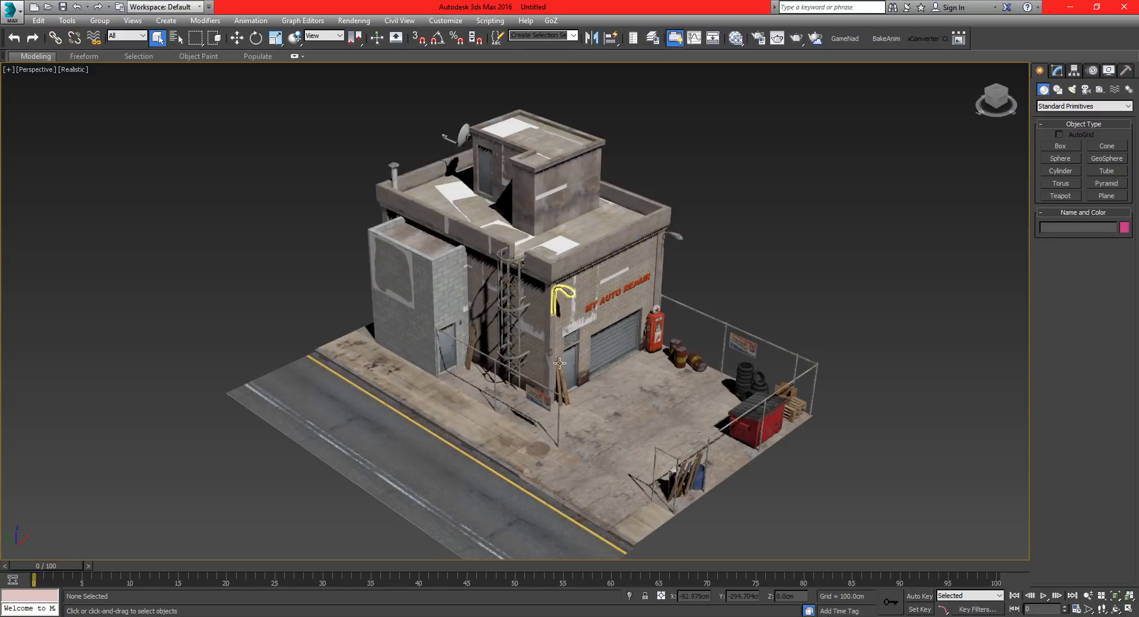
Select the garage's main door and look at it straight from the front in perspective.
mouse_move(560, 357)
alt+middle_down()
mouse_move(501, 305)
mouse_move(425, 276)
mouse_move(586, 297)
mouse_move(599, 372)
mouse_move(516, 362)
mouse_move(529, 332)
mouse_move(617, 315)
mouse_move(513, 422)
alt+middle_up()
scroll(562, 336, up, 8)
click(622, 310)
key(f)
scroll(513, 421, up, 3)
key(p)
Display edged faces in the perspective viewport and switch its shading from Realistic to Shaded.
key(F3)
key(F3)
key(F4)
scroll(498, 349, down, 2)
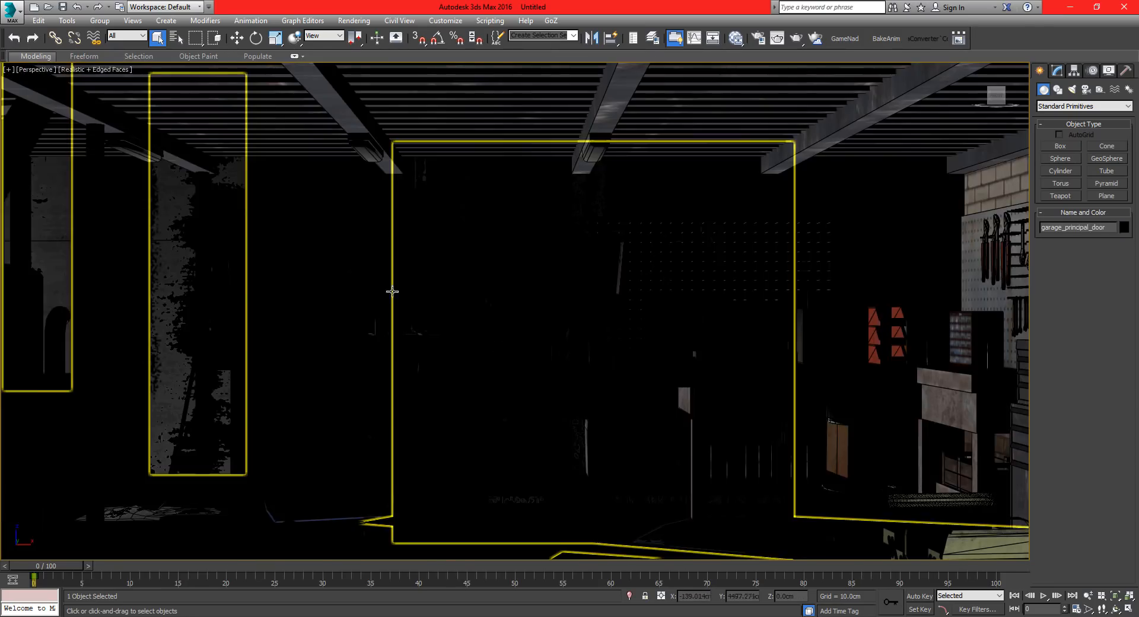
click(81, 70)
click(107, 96)
key(Up)
mouse_move(498, 296)
mouse_down()
mouse_move(582, 386)
mouse_move(267, 394)
mouse_move(572, 383)
mouse_move(495, 359)
mouse_move(511, 308)
mouse_move(566, 346)
mouse_move(545, 361)
mouse_up()
key(q)
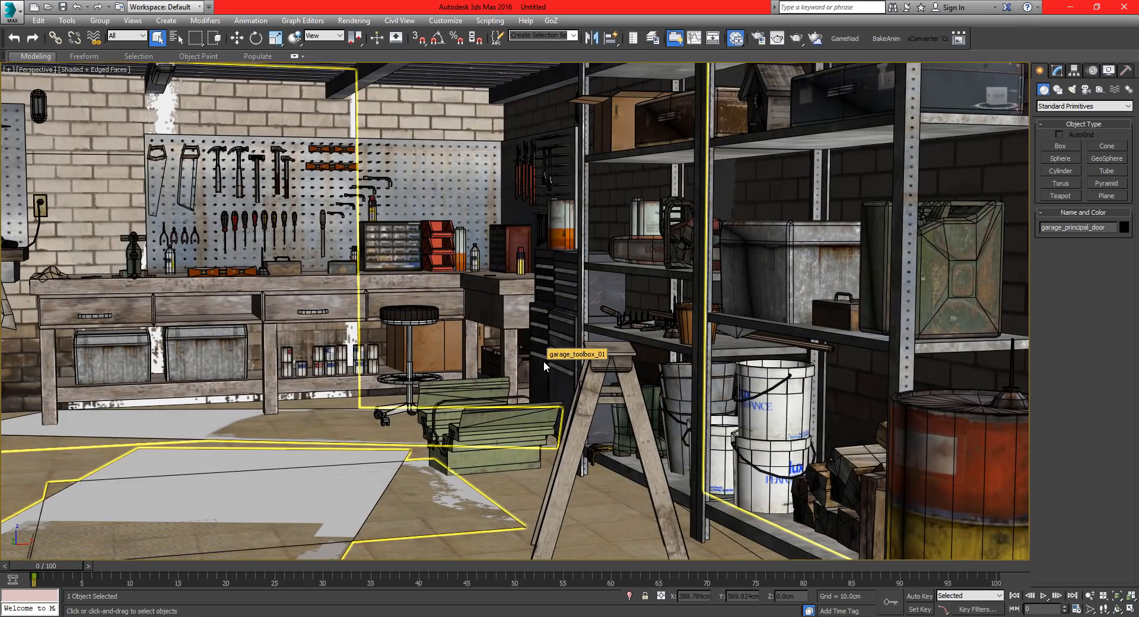
Open the Slate Material Editor and make its window taller.
key(m)
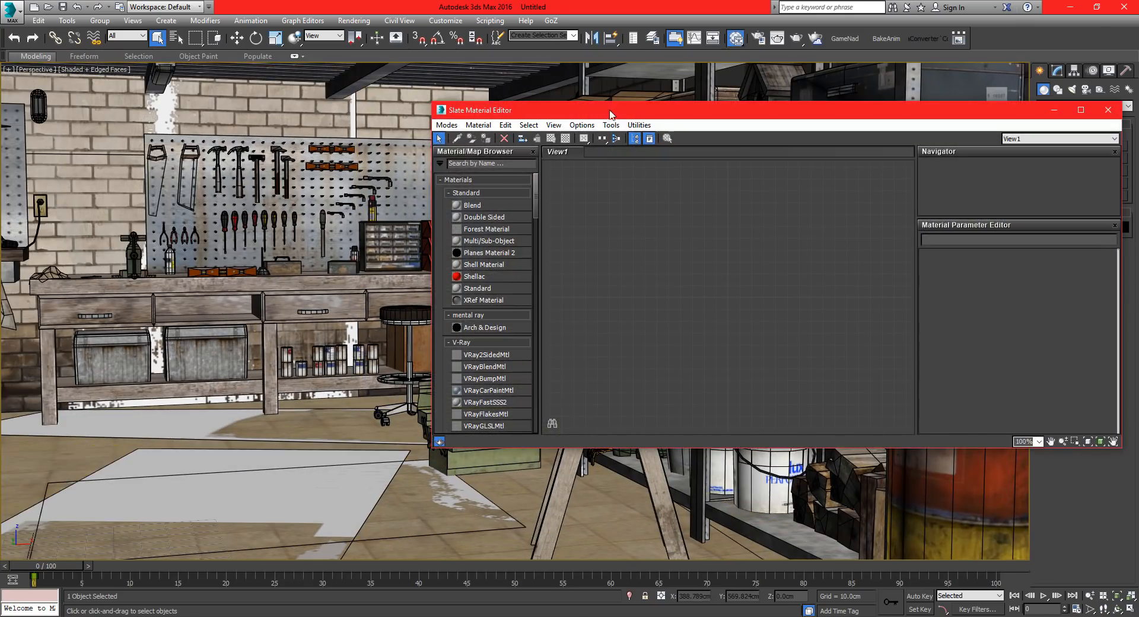
drag(610, 114, 694, 120)
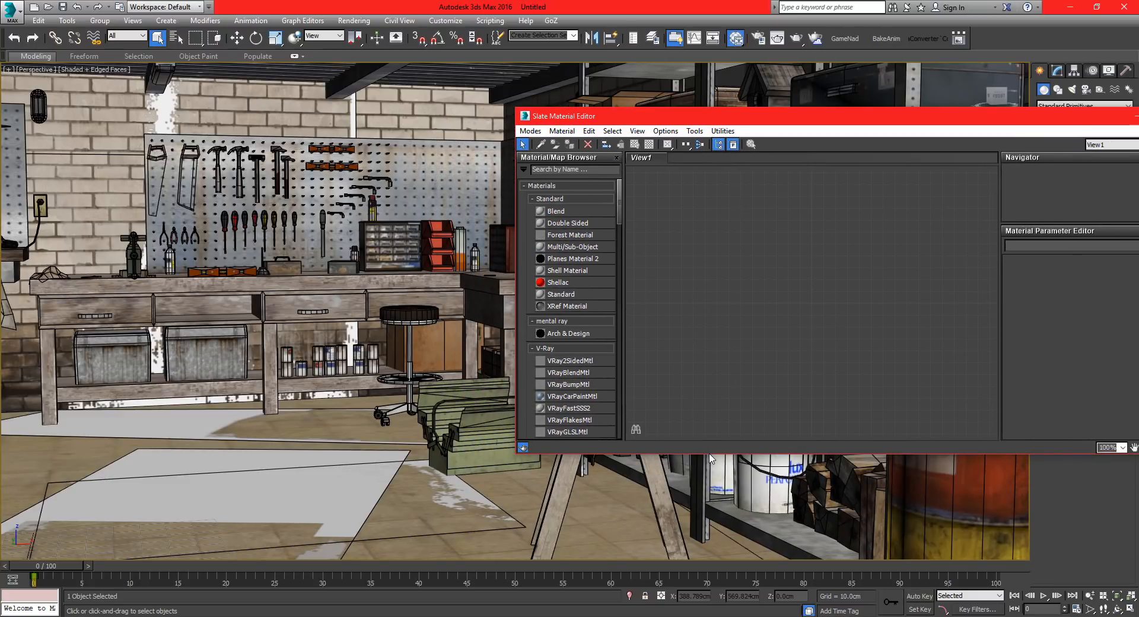
drag(709, 455, 709, 549)
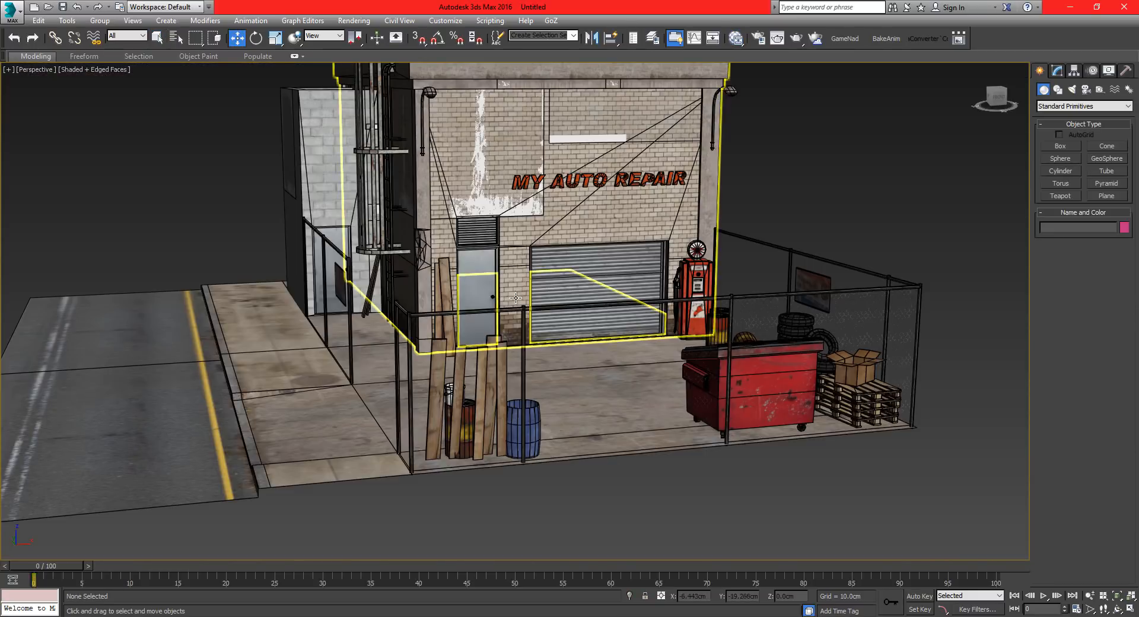
Try scaling all scene objects uniformly to 157 percent and clear the selection.
scroll(515, 299, down, 3)
key(ctrl+a)
mouse_move(516, 298)
alt+middle_down()
mouse_move(526, 317)
mouse_move(520, 309)
alt+middle_up()
key(r)
scroll(522, 270, up, 8)
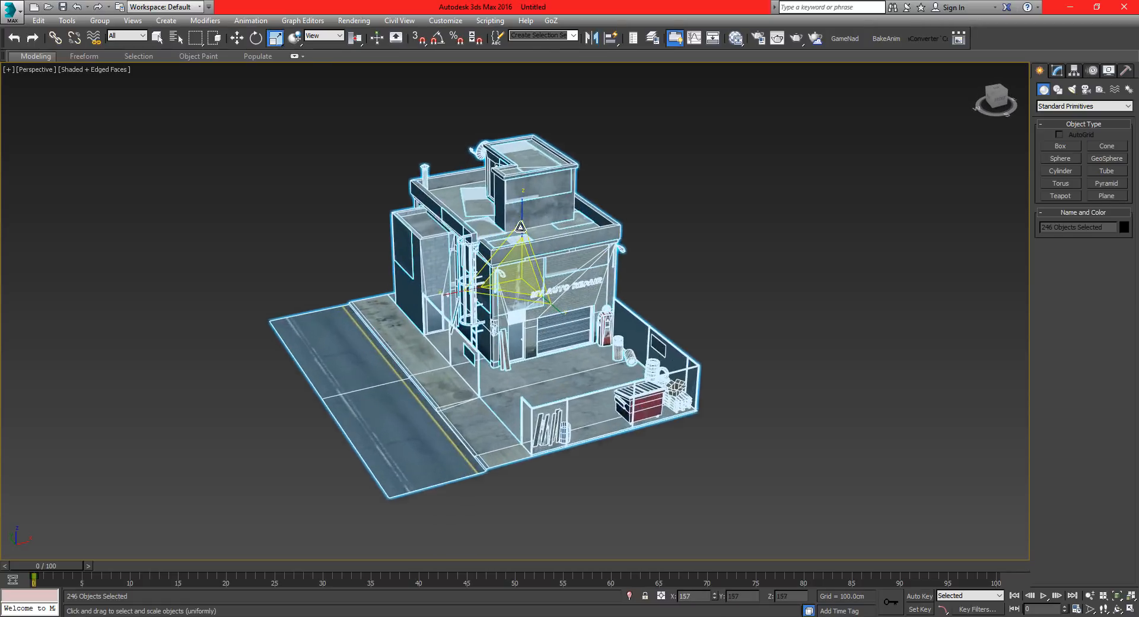
scroll(532, 170, down, 8)
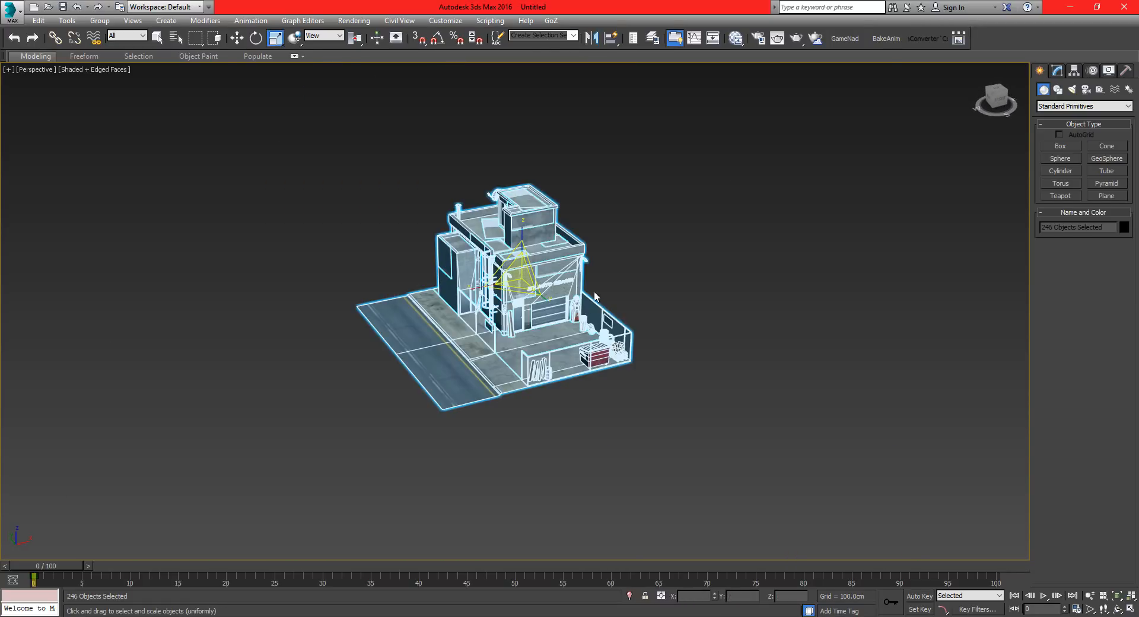
scroll(574, 305, up, 2)
key(ctrl+d)
Examine the garage's front facade and the workshop interior with its tool wall and shelves.
scroll(570, 291, up, 8)
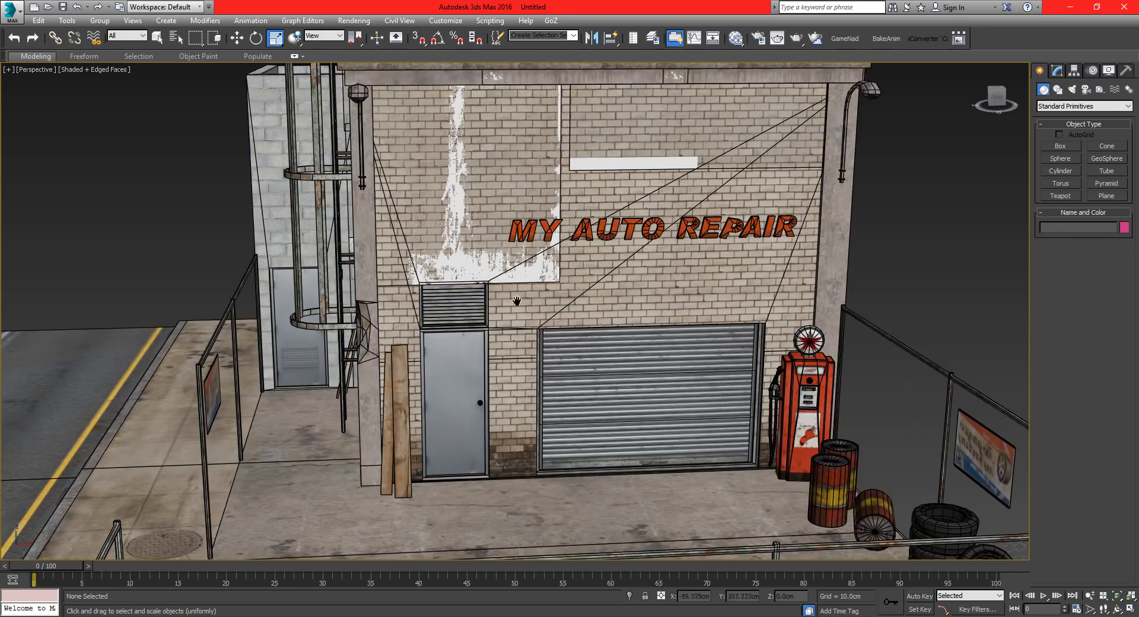
middle_drag(517, 301, 556, 232)
scroll(556, 231, up, 6)
scroll(556, 231, up, 3)
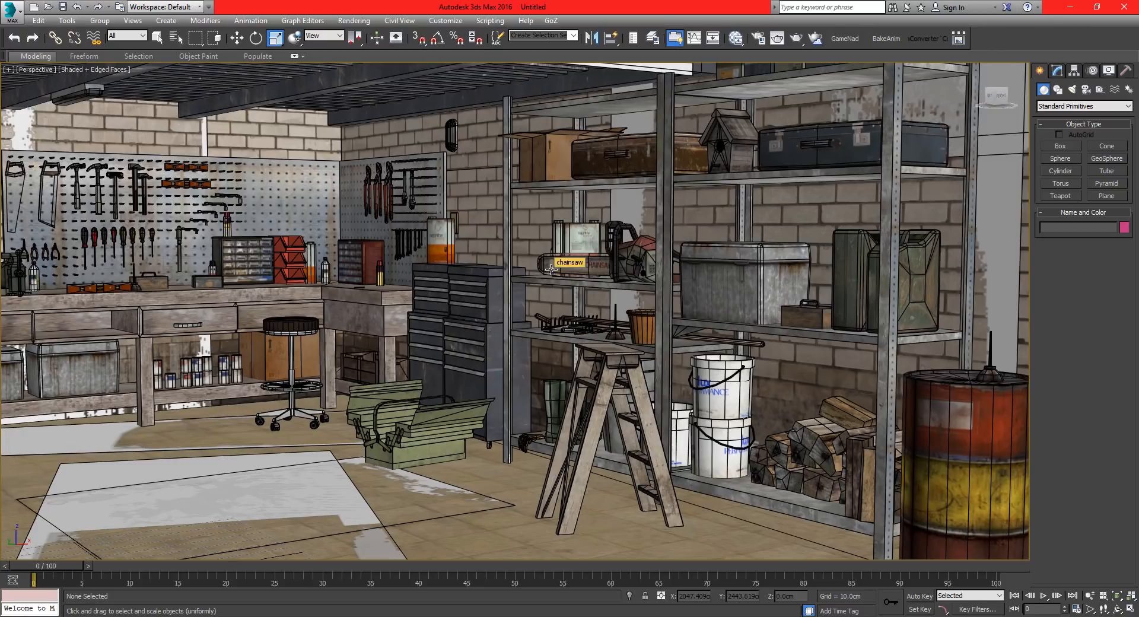
middle_drag(502, 297, 729, 259)
scroll(684, 316, down, 12)
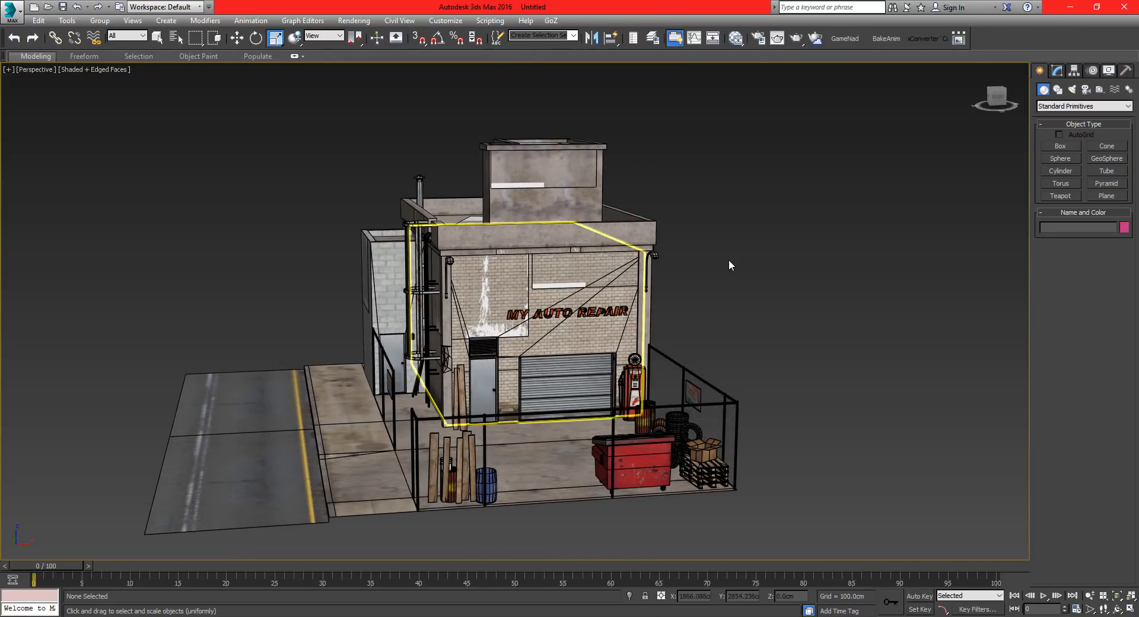
Save the scene as Garage_Scene in a new folder named 3DSMAX_SCENE inside the TUTORIAL folder.
click(11, 11)
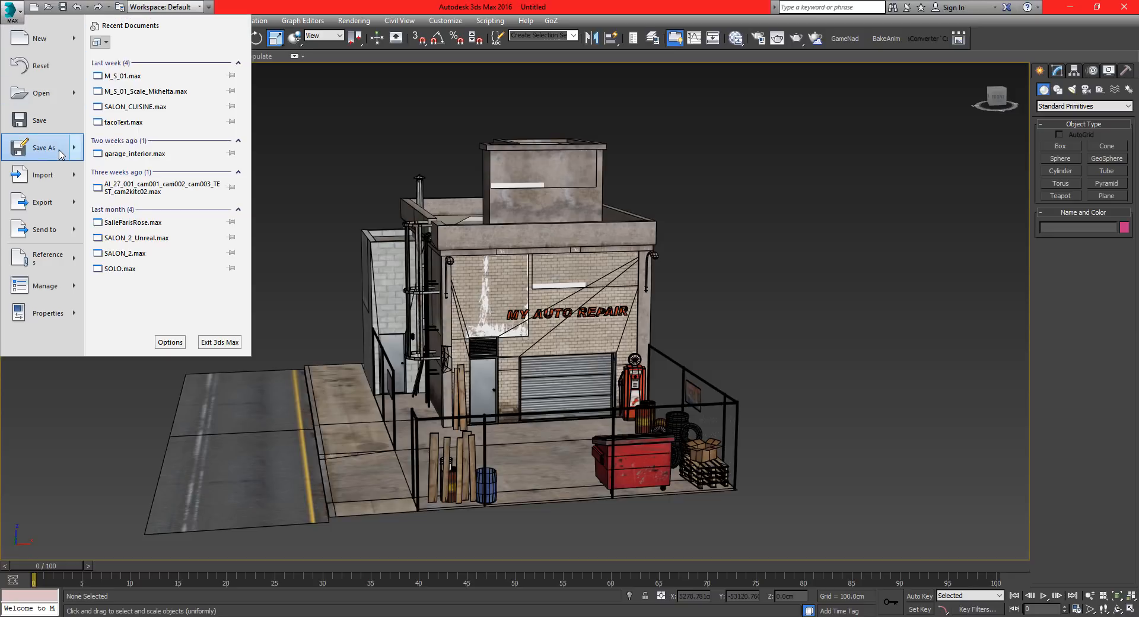
click(35, 148)
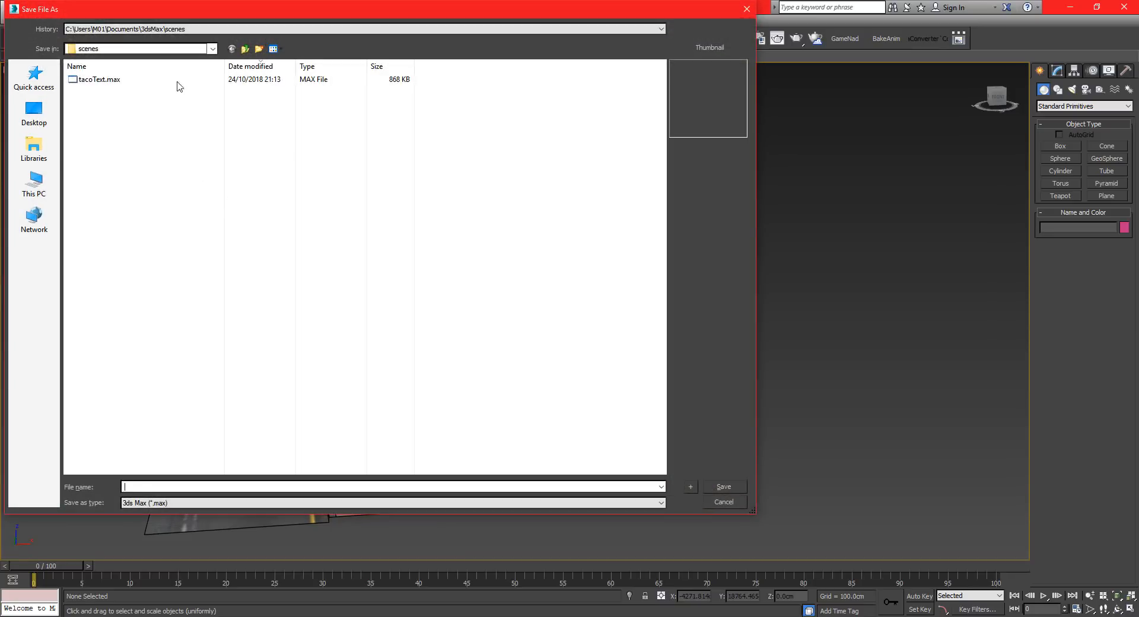
click(34, 78)
double_click(116, 90)
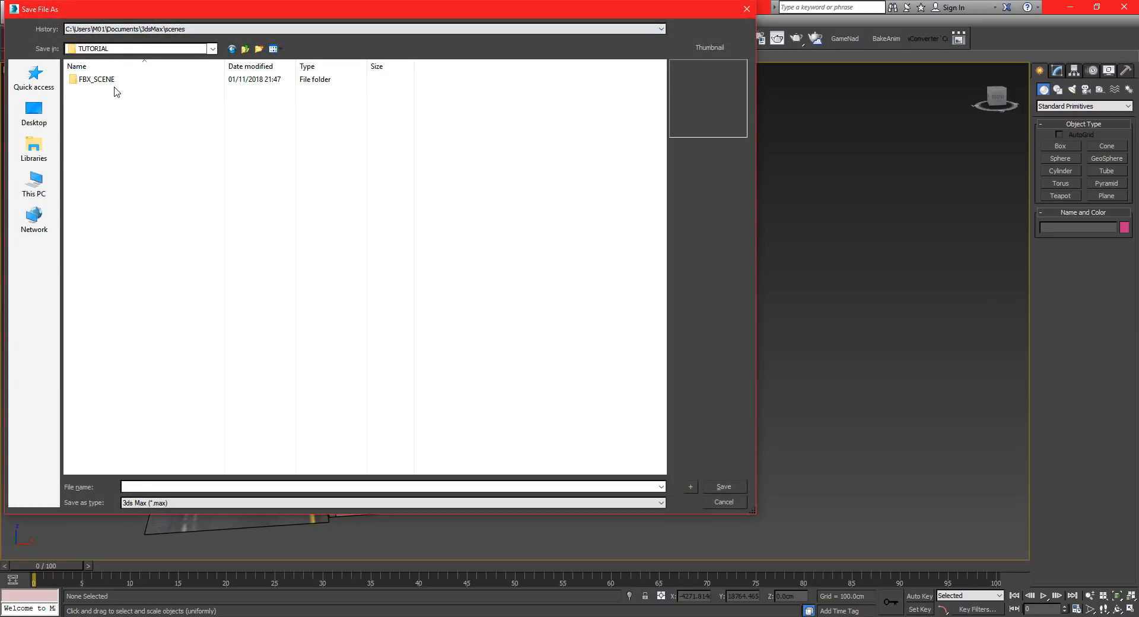
right_click(139, 122)
mouse_move(63, 303)
click(158, 303)
text(3DSMAX_SCENE)
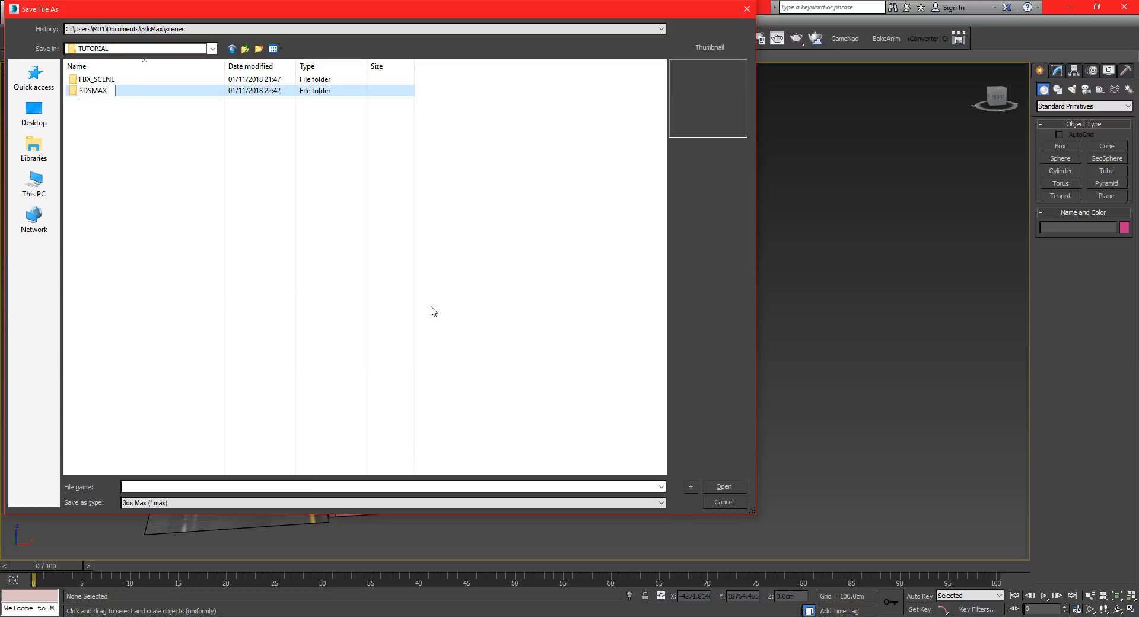
key(Return)
key(Return)
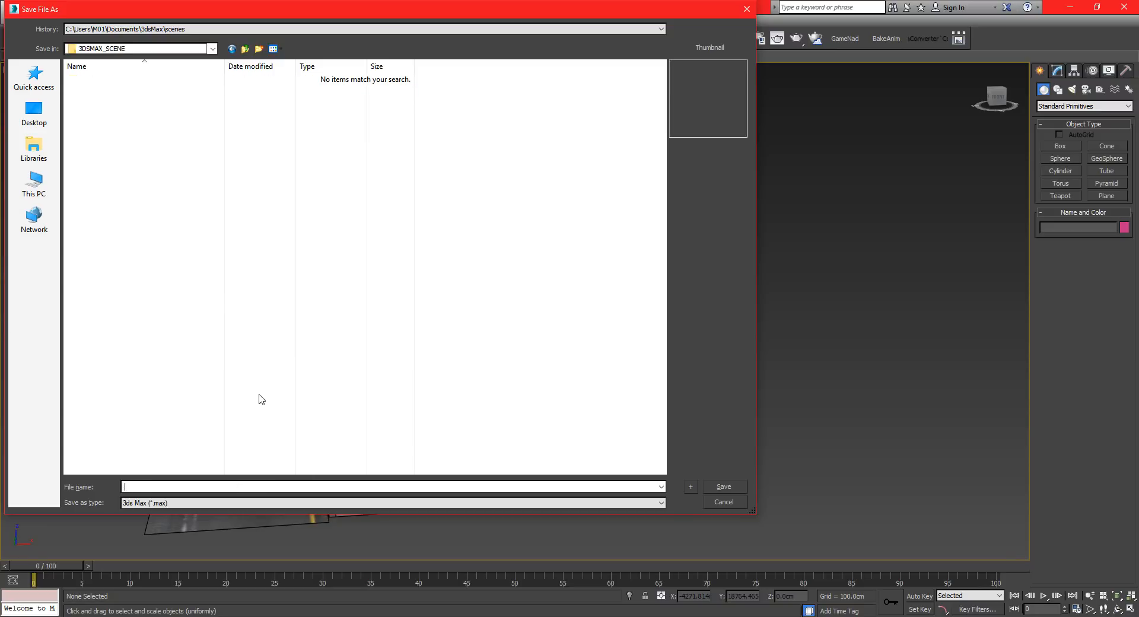
text(Garage_Scene)
key(Return)
Select all objects in the garage scene and start exporting the scene to a file.
scroll(593, 240, down, 5)
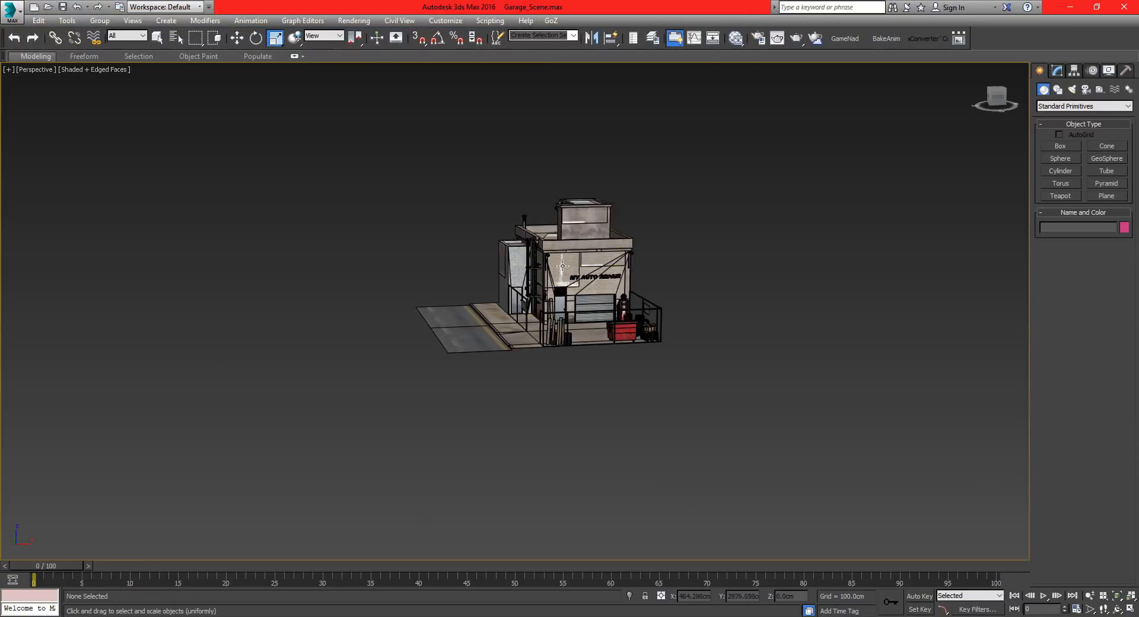
alt+middle_drag(518, 245, 570, 290)
key(ctrl+a)
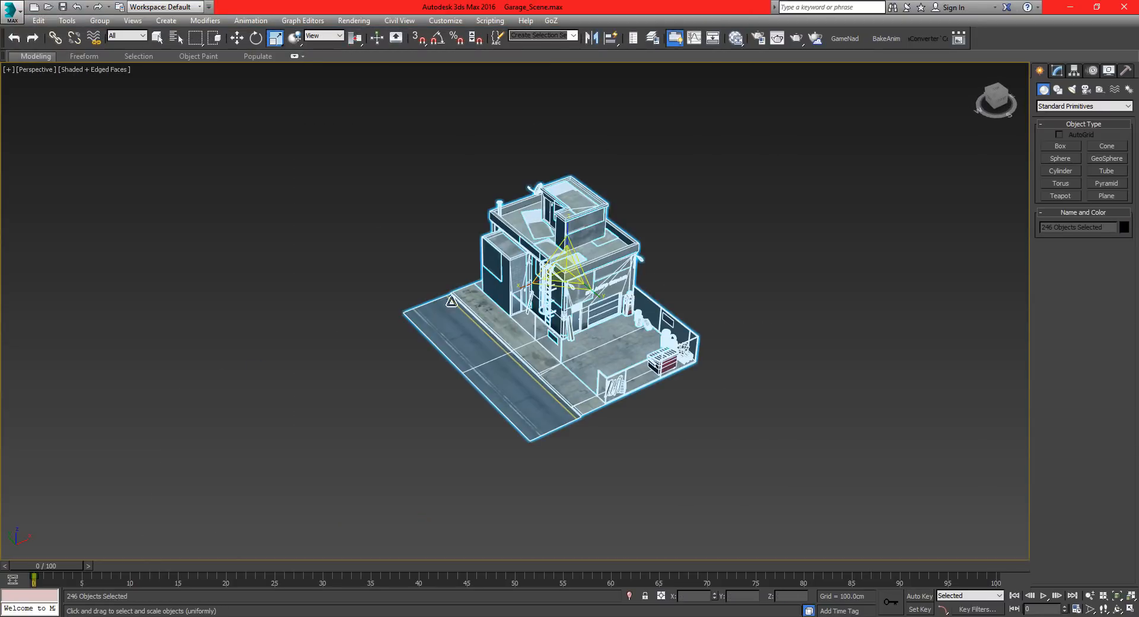
click(18, 12)
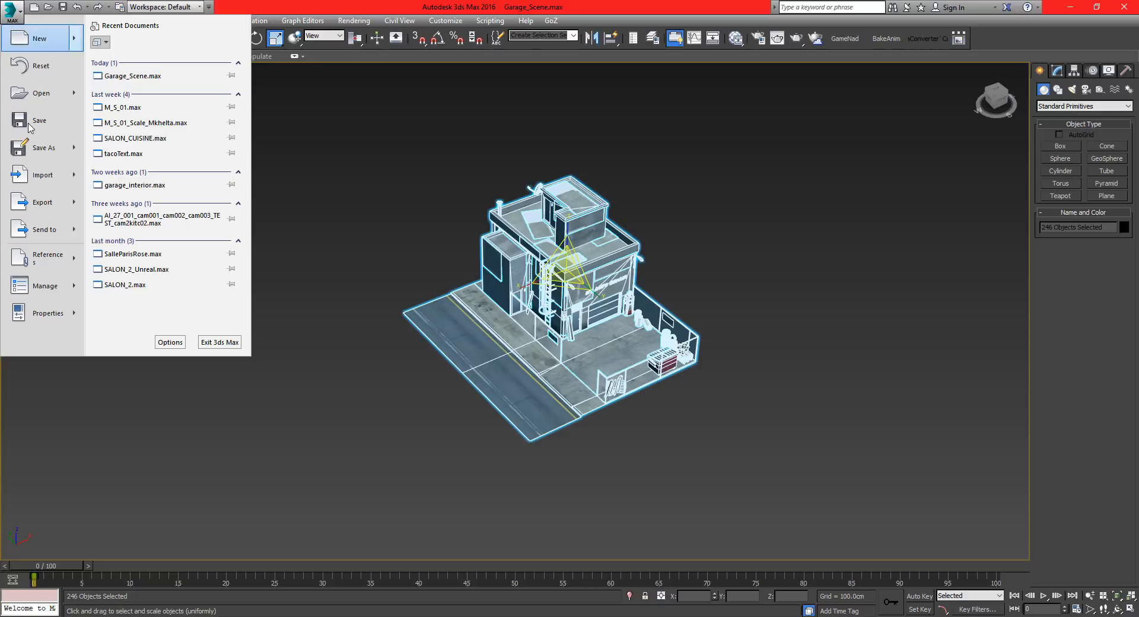
mouse_move(59, 202)
click(166, 99)
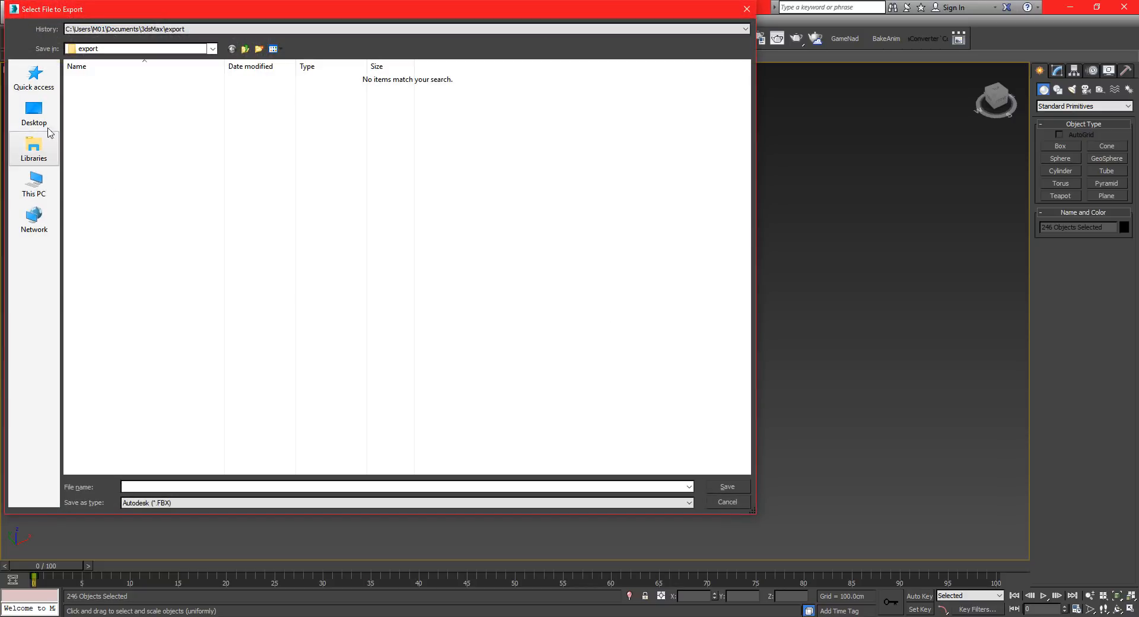
Create a folder named DATASMITH_SCENE inside the TUTORIAL folder and open it as the export location.
click(33, 91)
right_click(135, 112)
mouse_move(108, 295)
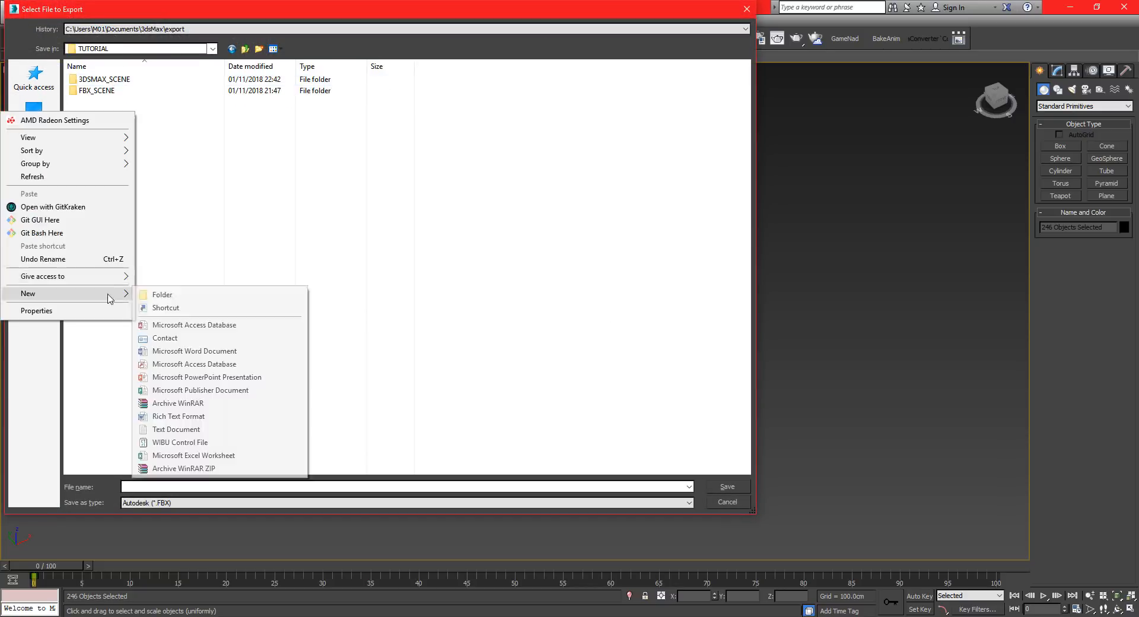
click(162, 294)
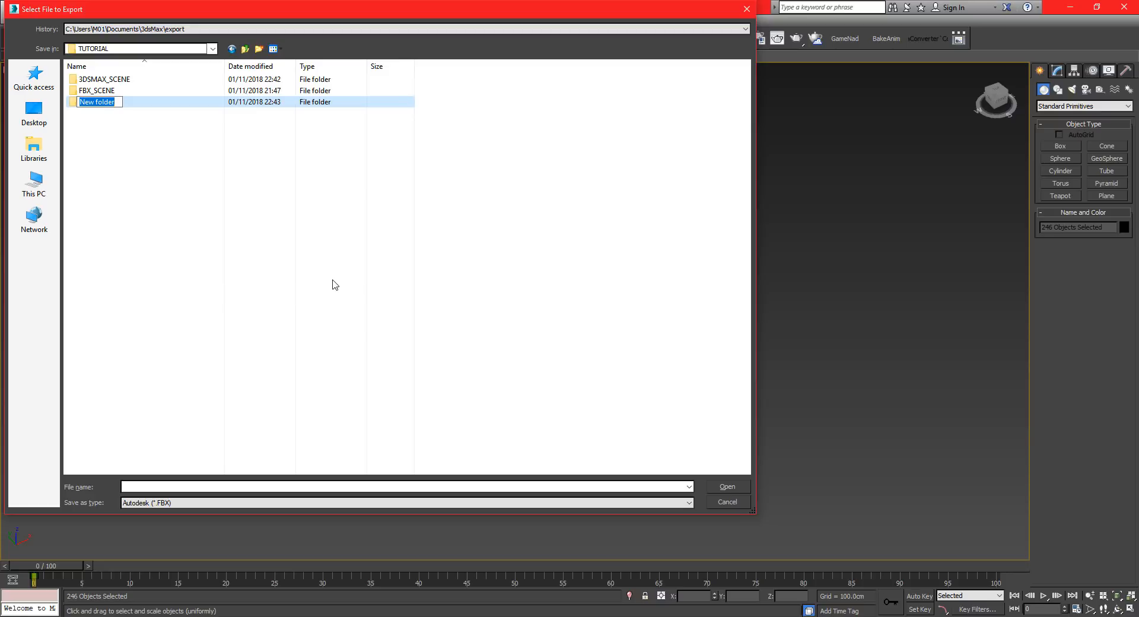
text(DATASMITH_SCENE)
key(Return)
key(Return)
Export the scene as GARAGE_DS in the Unreal Datasmith (.udatasmith) format.
click(244, 487)
text(GARAGE_DS)
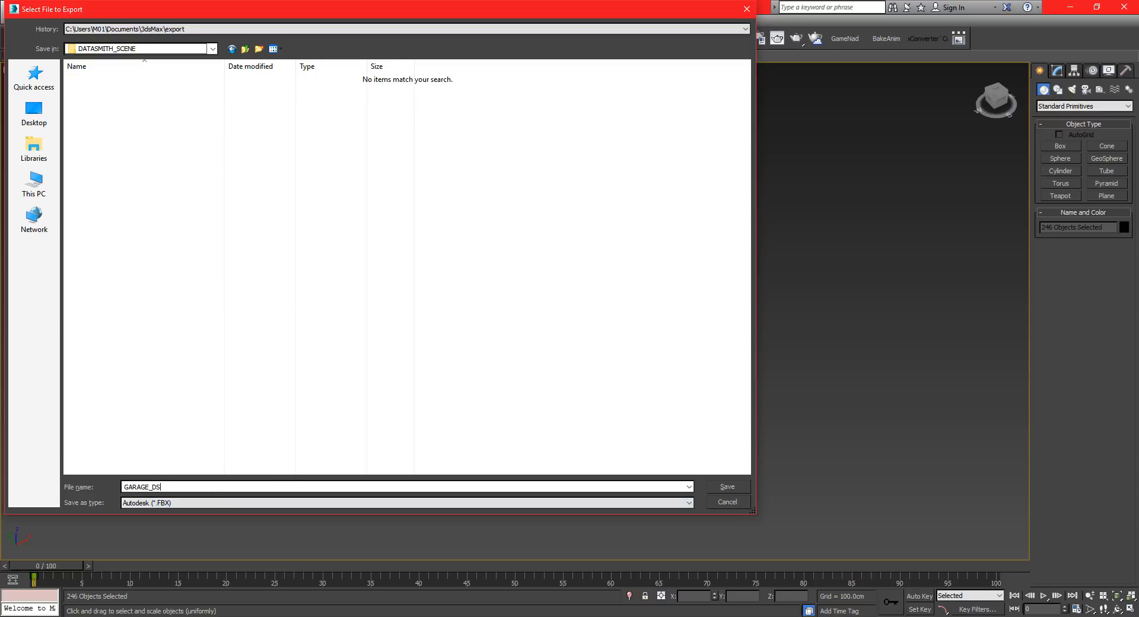
click(218, 505)
click(165, 478)
click(730, 490)
click(527, 347)
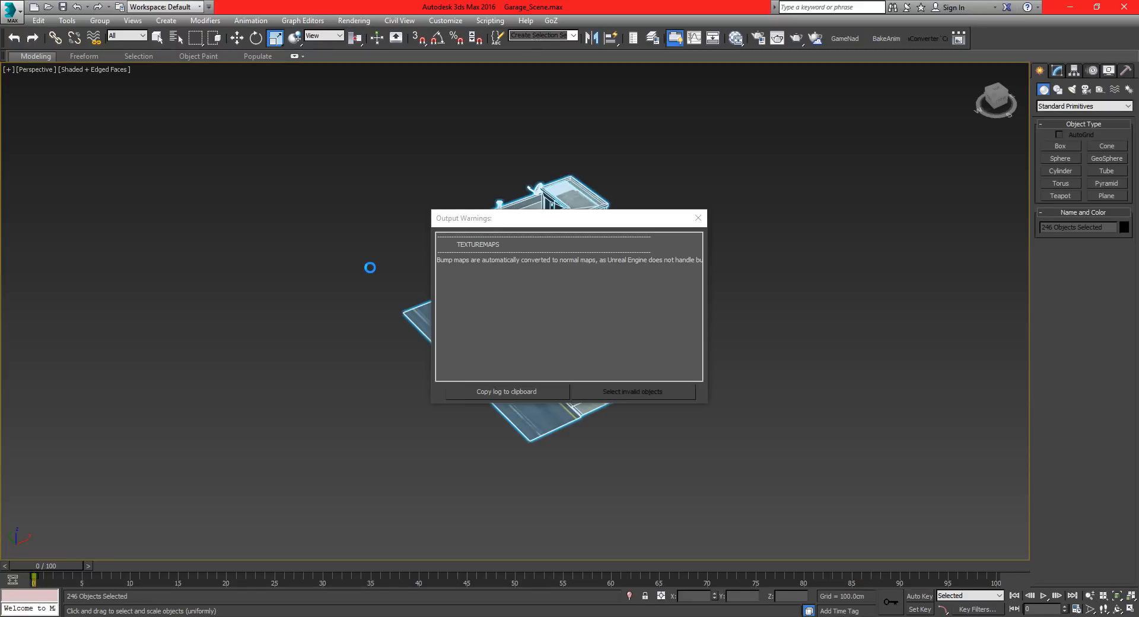
Review and close the export warnings window, and clear the object selection.
click(478, 260)
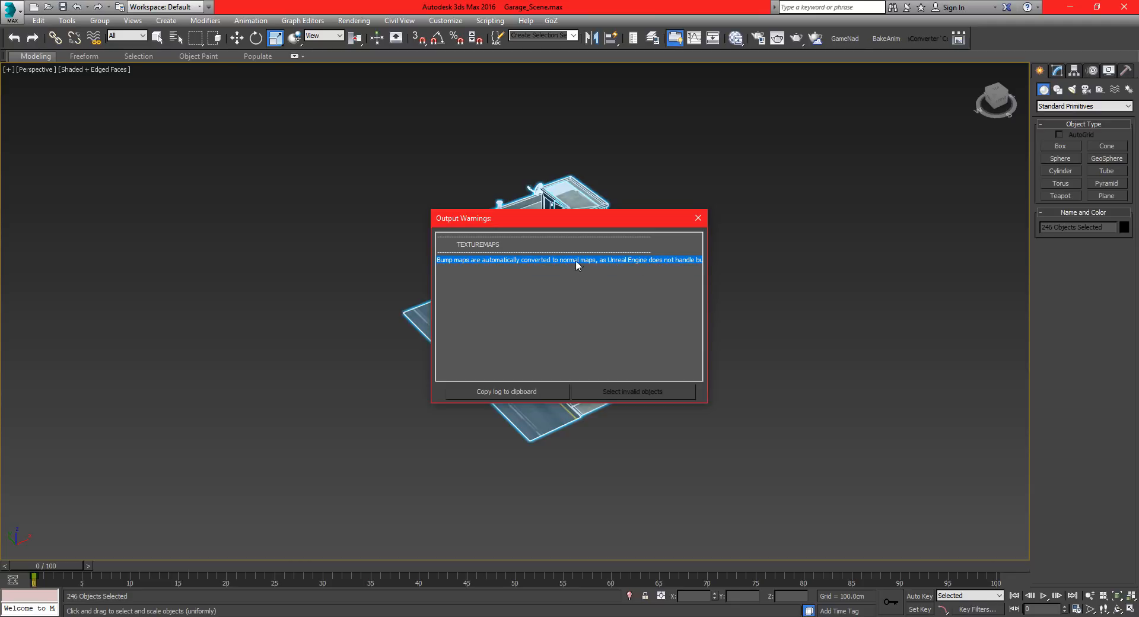
drag(561, 218, 439, 242)
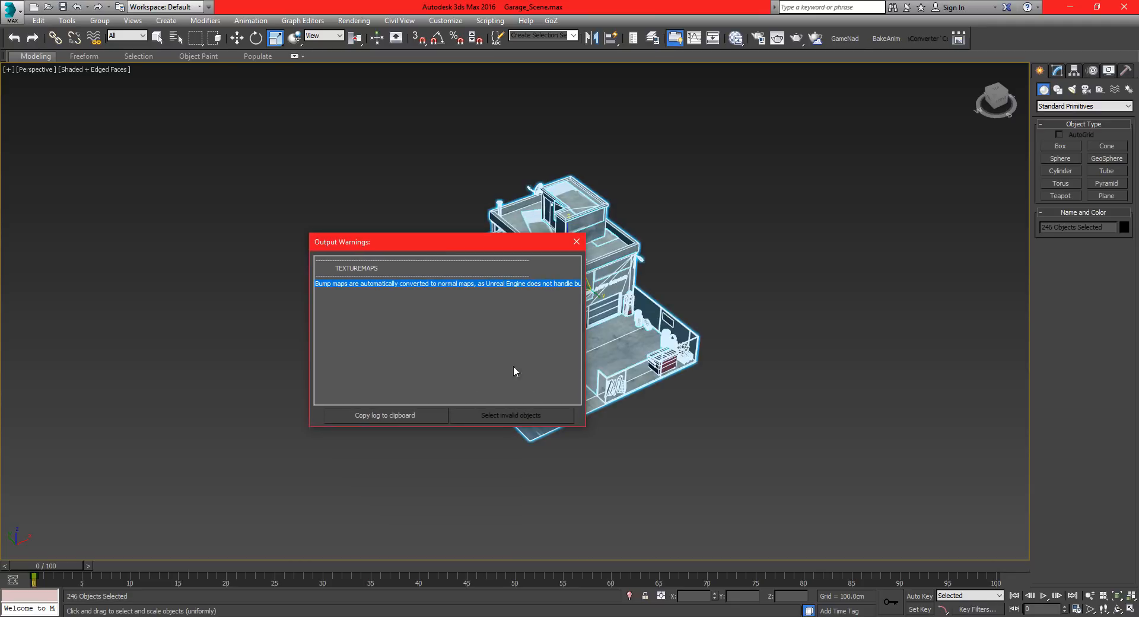
click(575, 241)
click(770, 277)
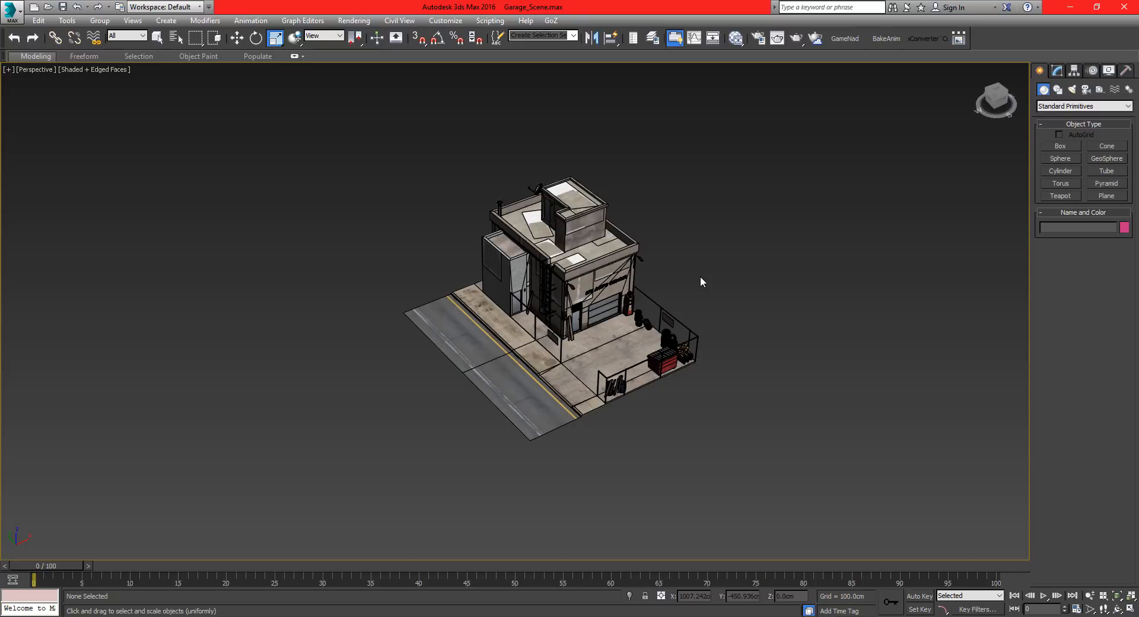
alt+middle_drag(588, 347, 579, 336)
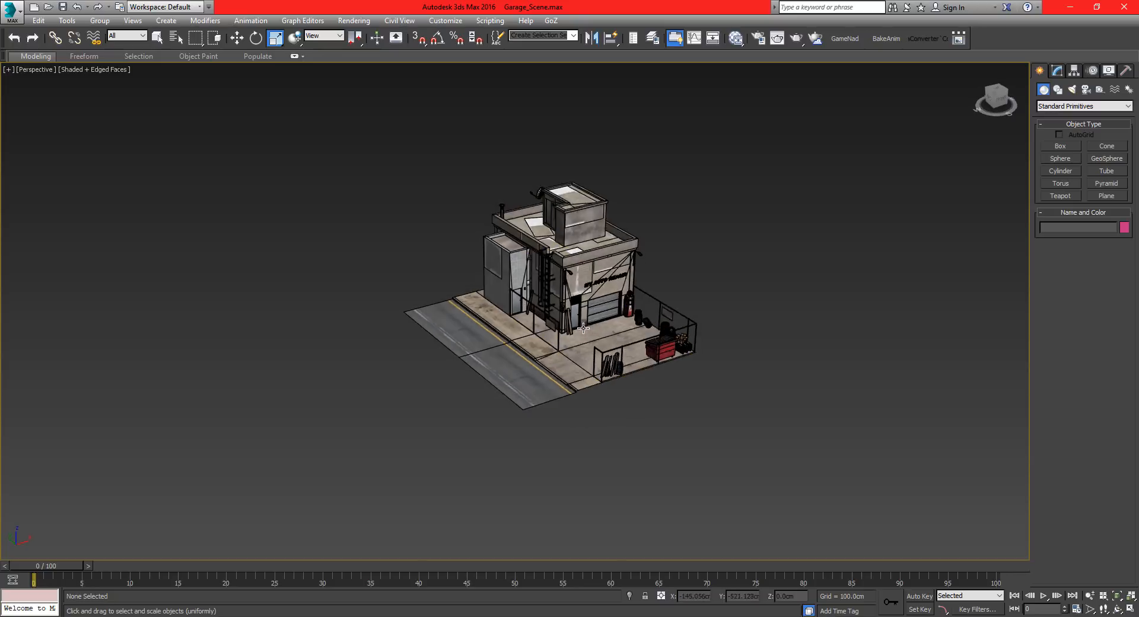
alt+middle_drag(579, 336, 574, 328)
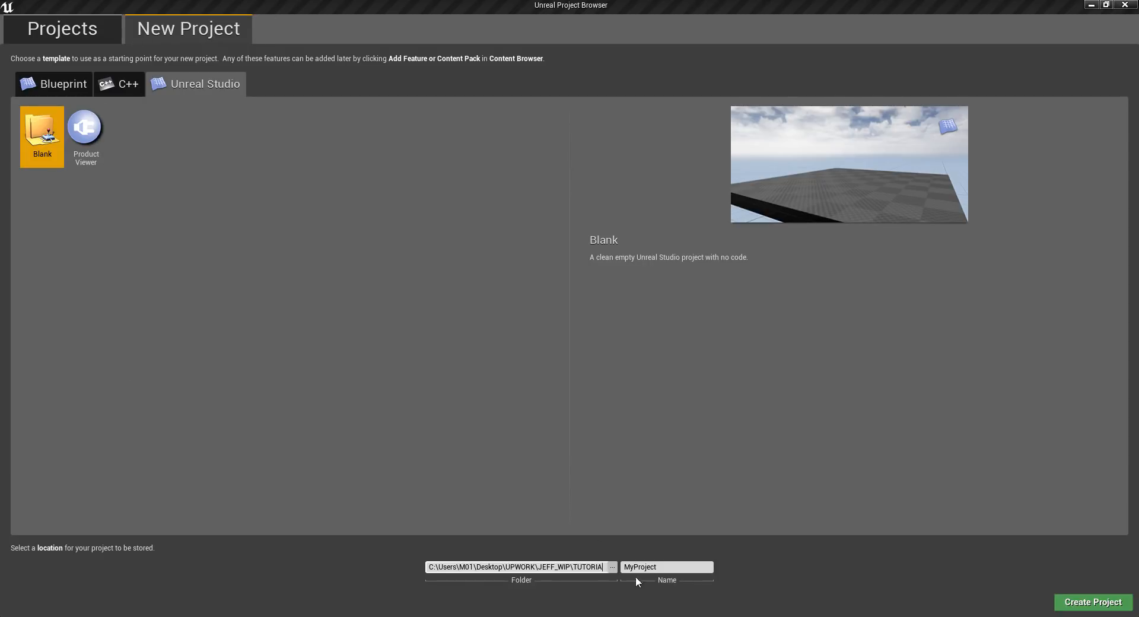
In the Unreal Project Browser, create a Blank project named GARAGE_UNREAL_SCENE in a new UNREAL_PROJECT folder inside TUTORIAL.
click(612, 567)
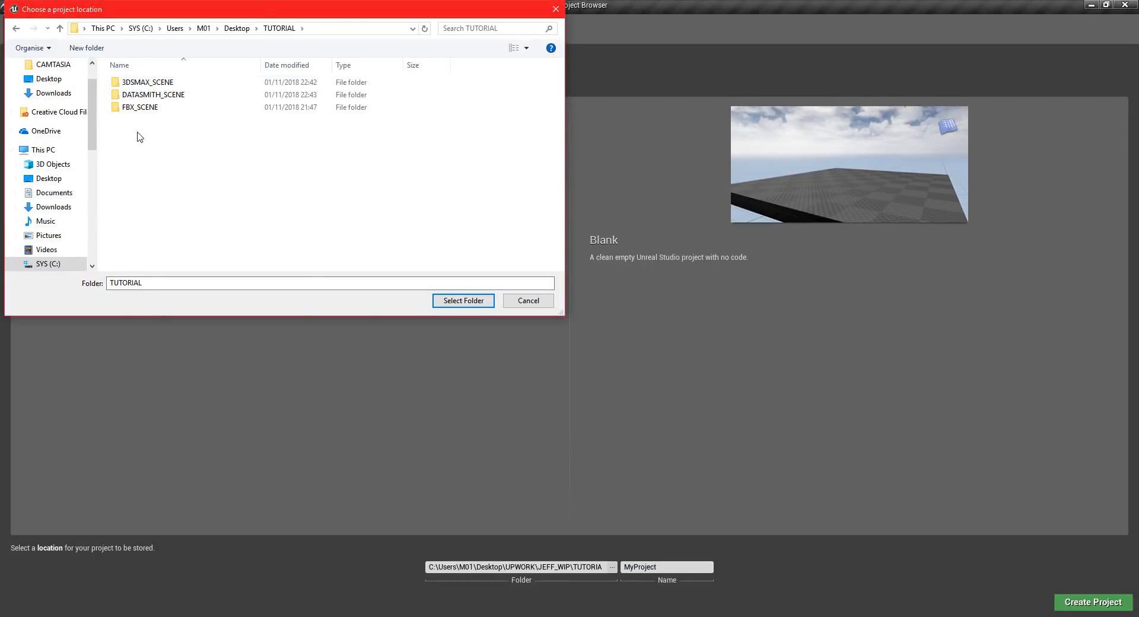
key(ctrl+shift+n)
text(UNREAL_PROJECT)
key(Return)
key(Return)
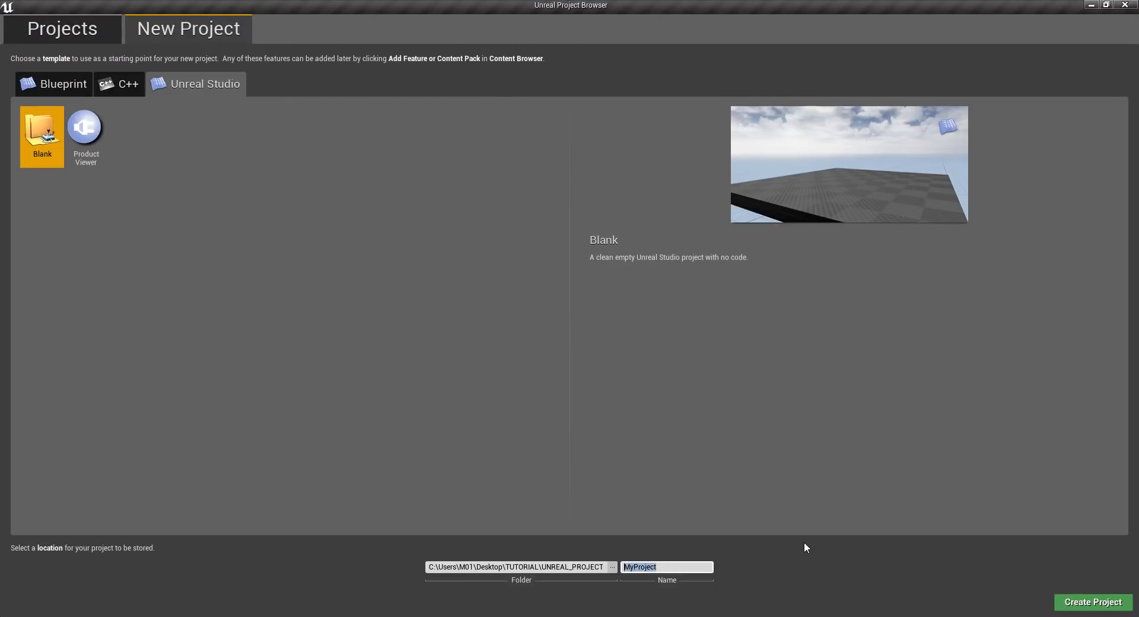
text(GARAGE_UNREAL_SCENE)
click(1076, 607)
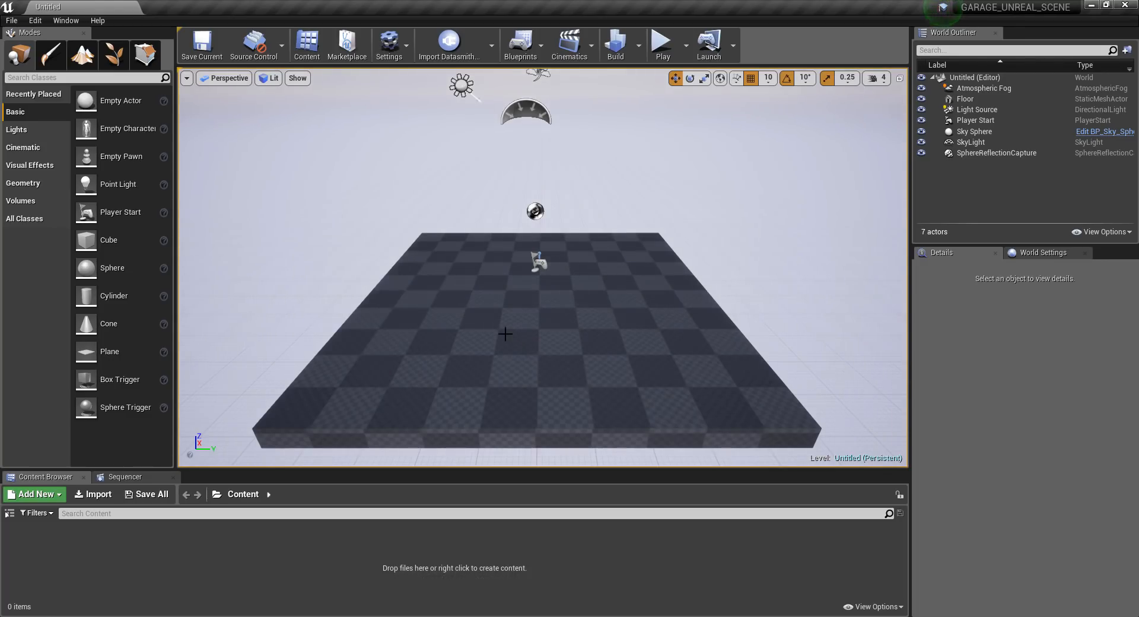
Delete the default Floor actor from the level.
click(459, 285)
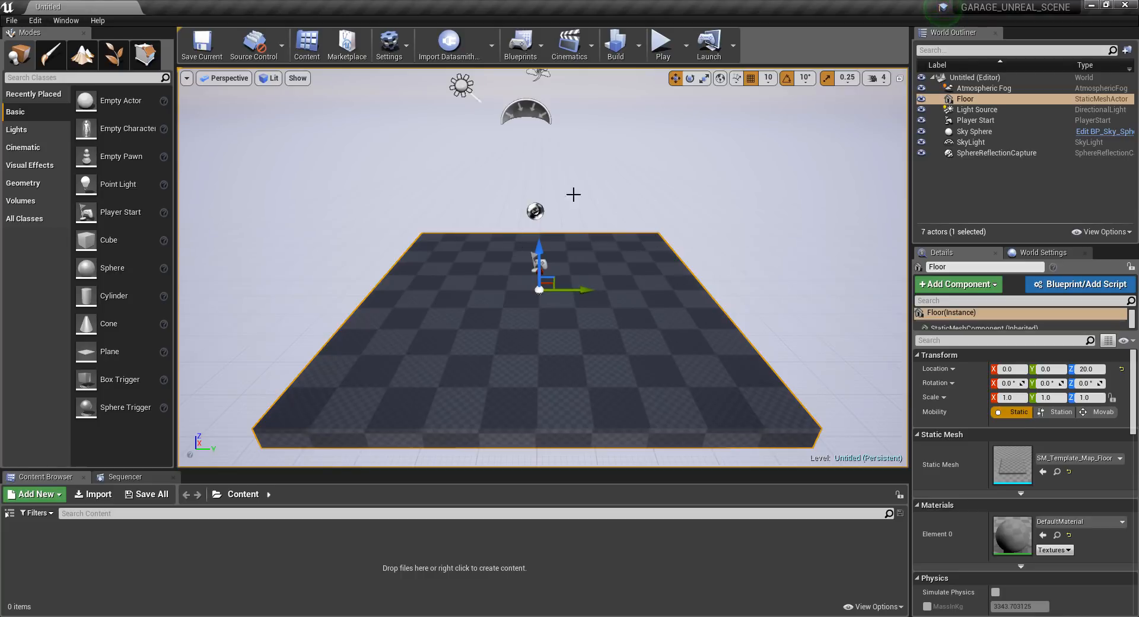
key(Delete)
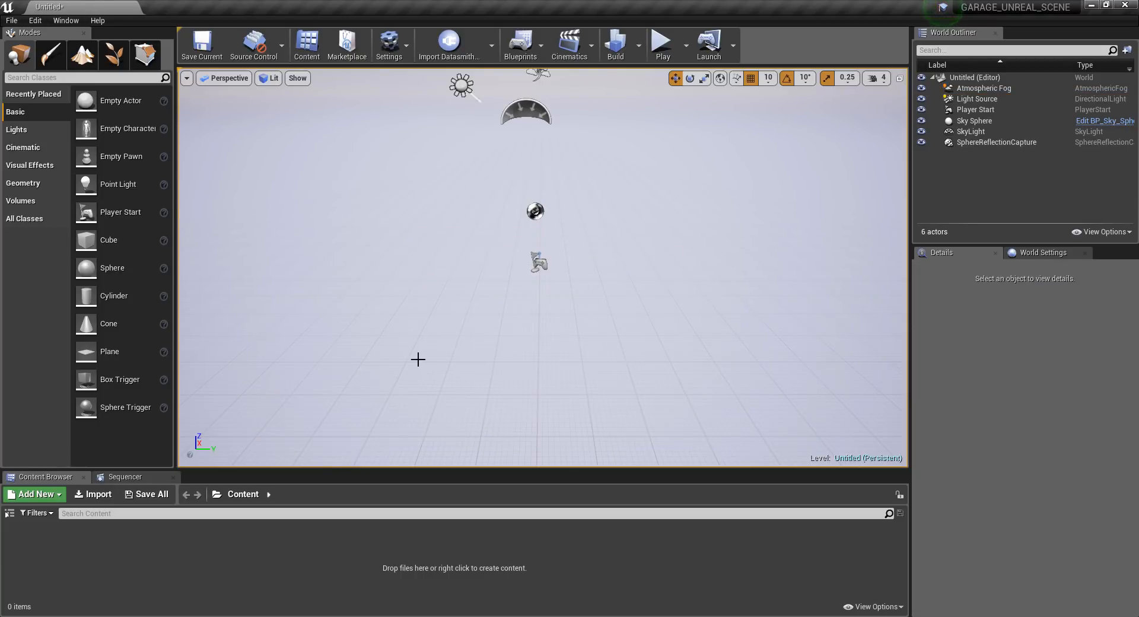
alt+drag(490, 289, 563, 256)
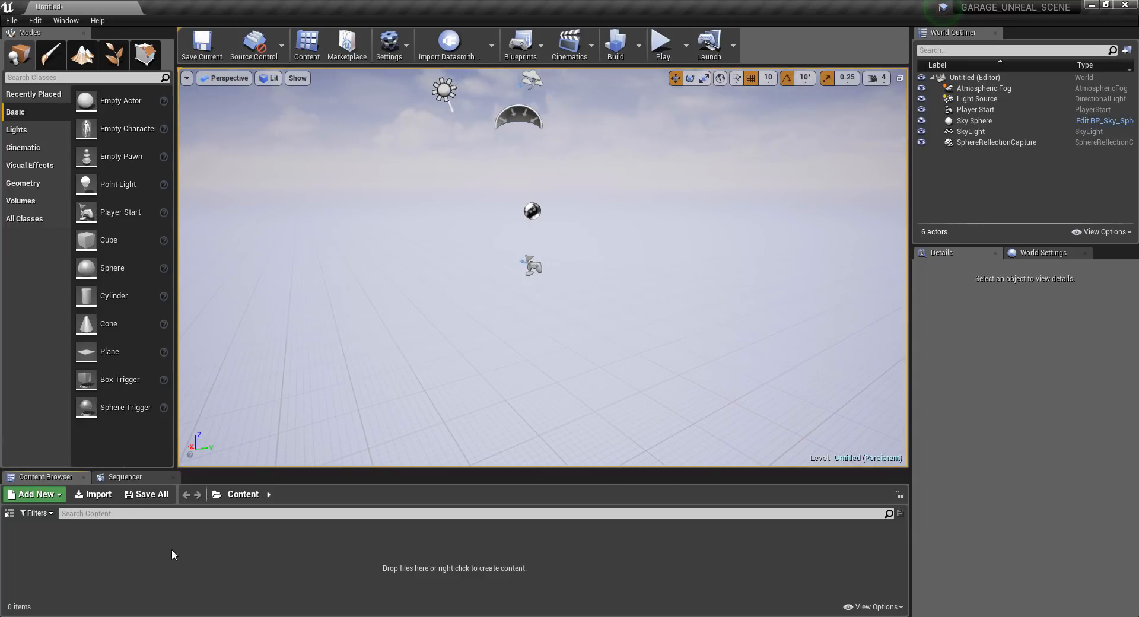
Choose GARAGE_DS.udatasmith from the DATASMITH_SCENE folder for a Datasmith import into the project's Content folder.
click(448, 46)
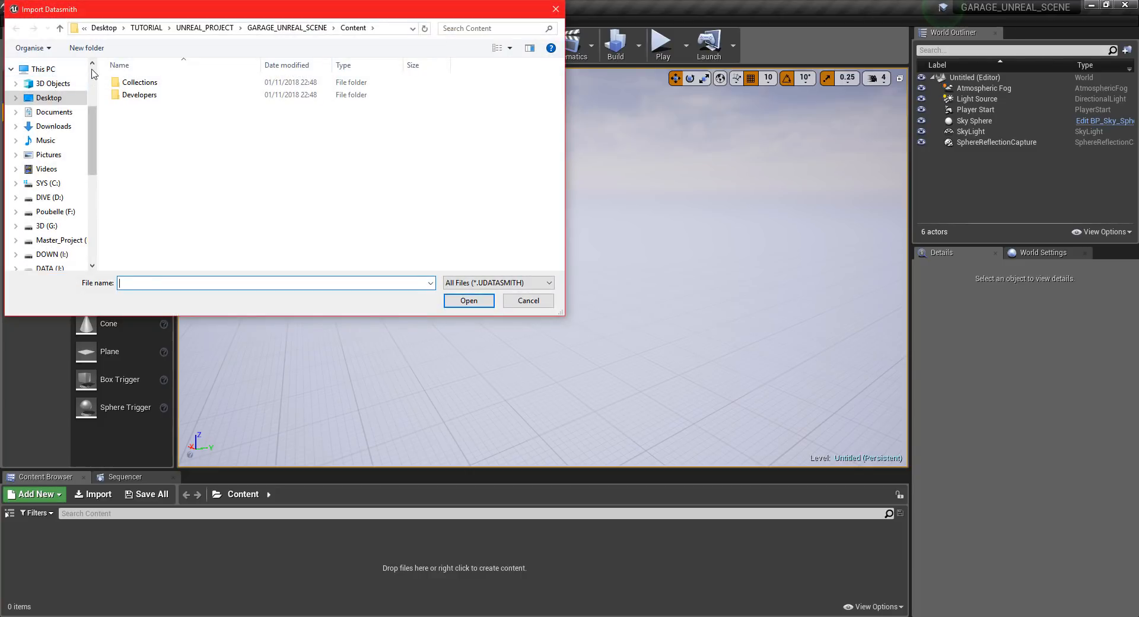
click(58, 76)
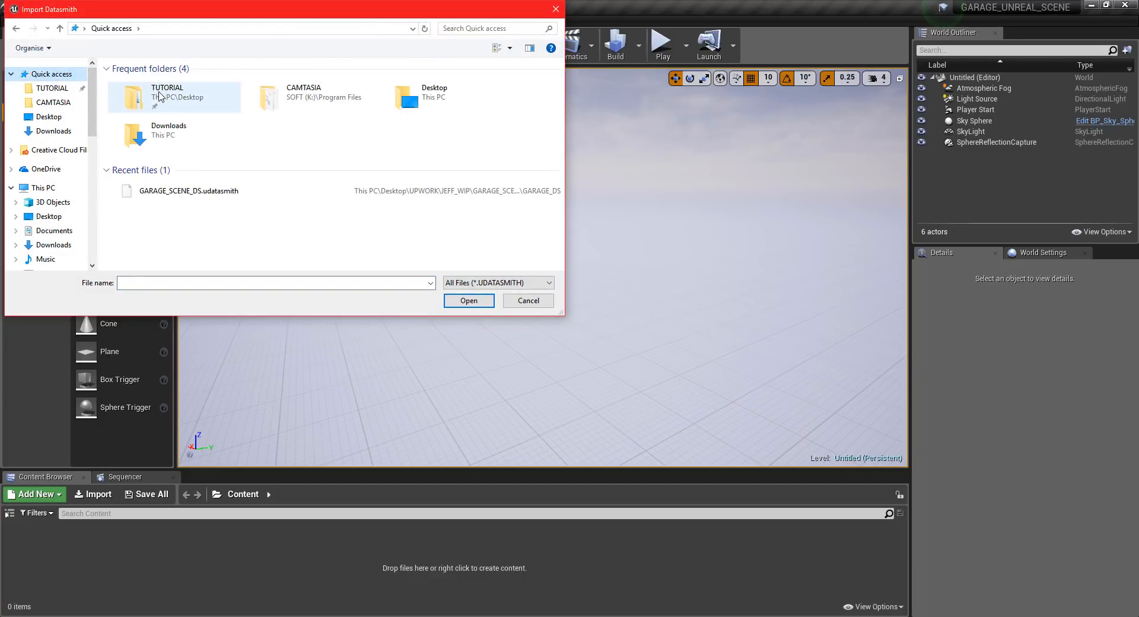
double_click(183, 97)
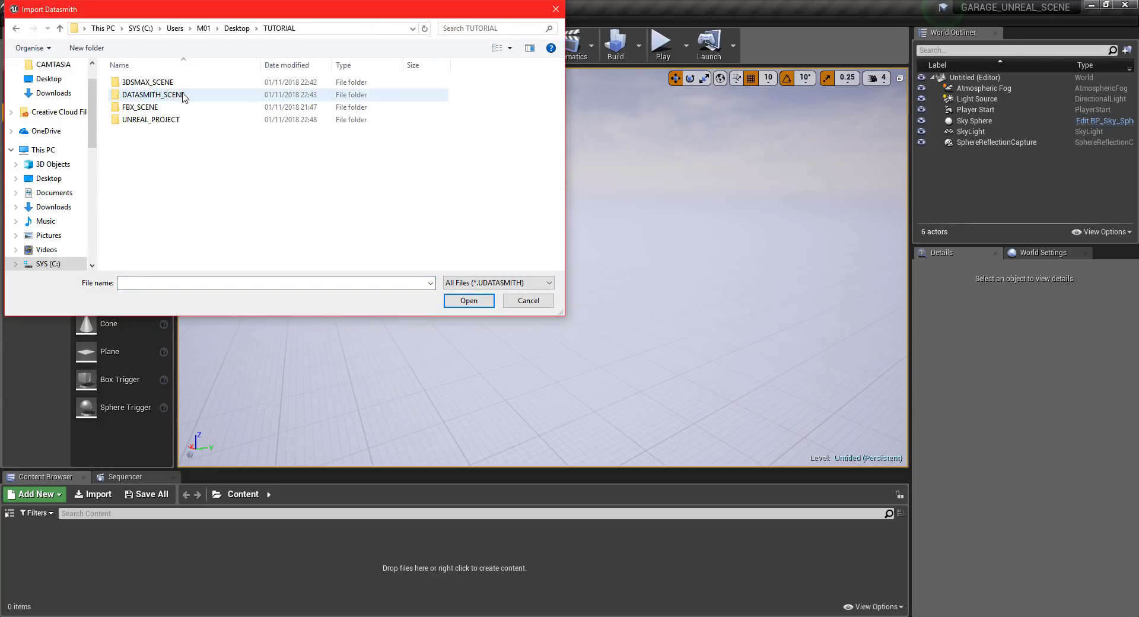
click(156, 97)
double_click(156, 97)
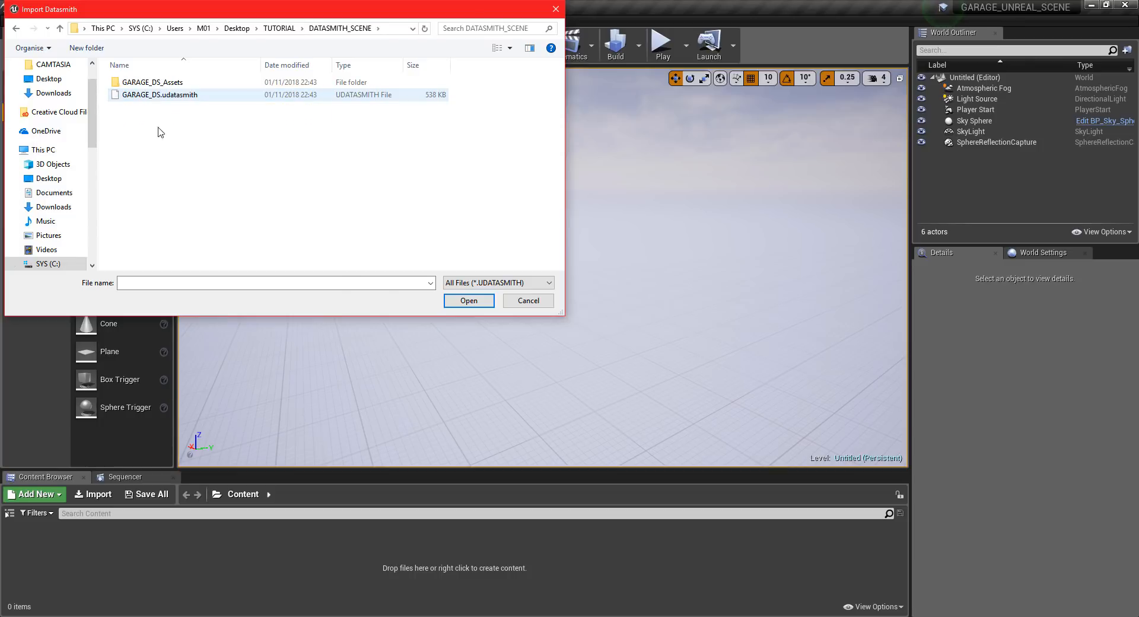
double_click(159, 95)
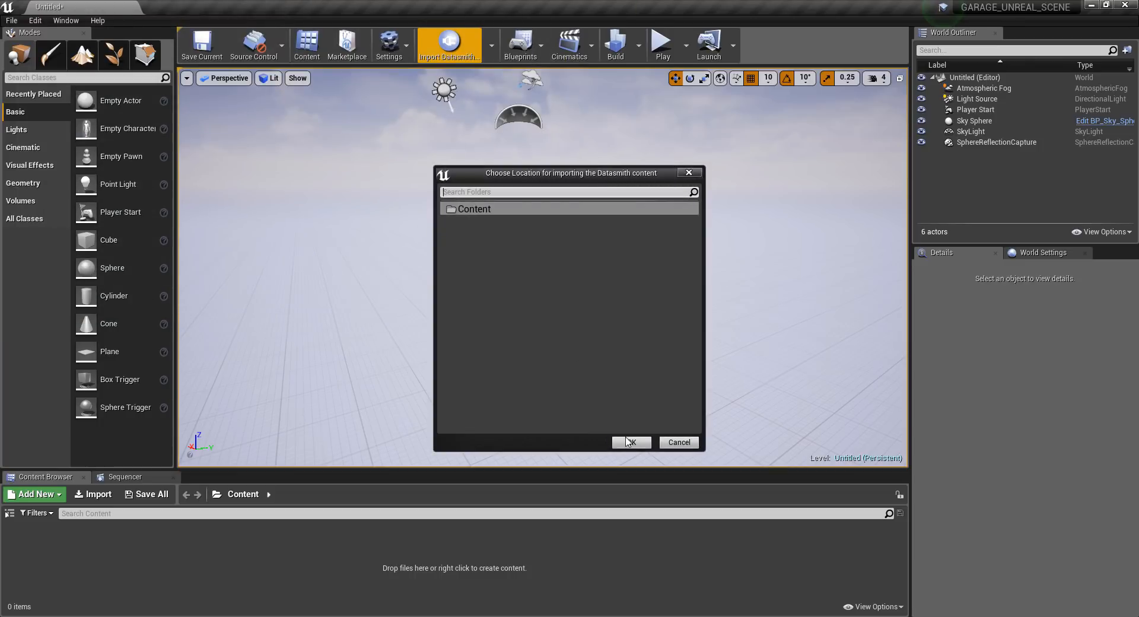
click(628, 441)
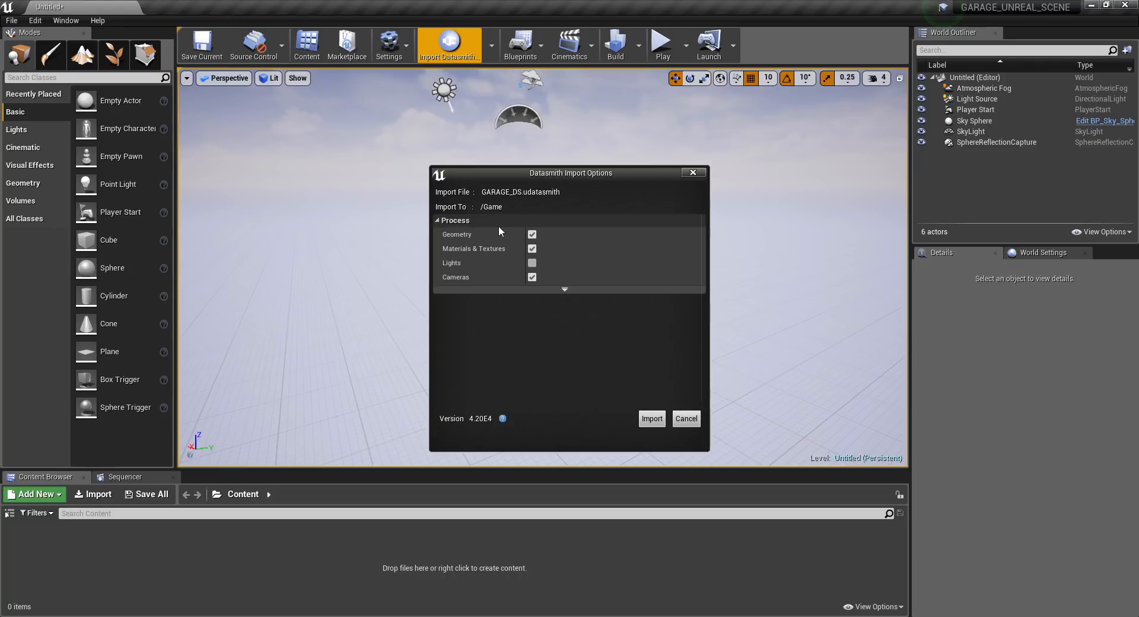
Show the static mesh lightmap resolution options and run the Datasmith import.
click(563, 289)
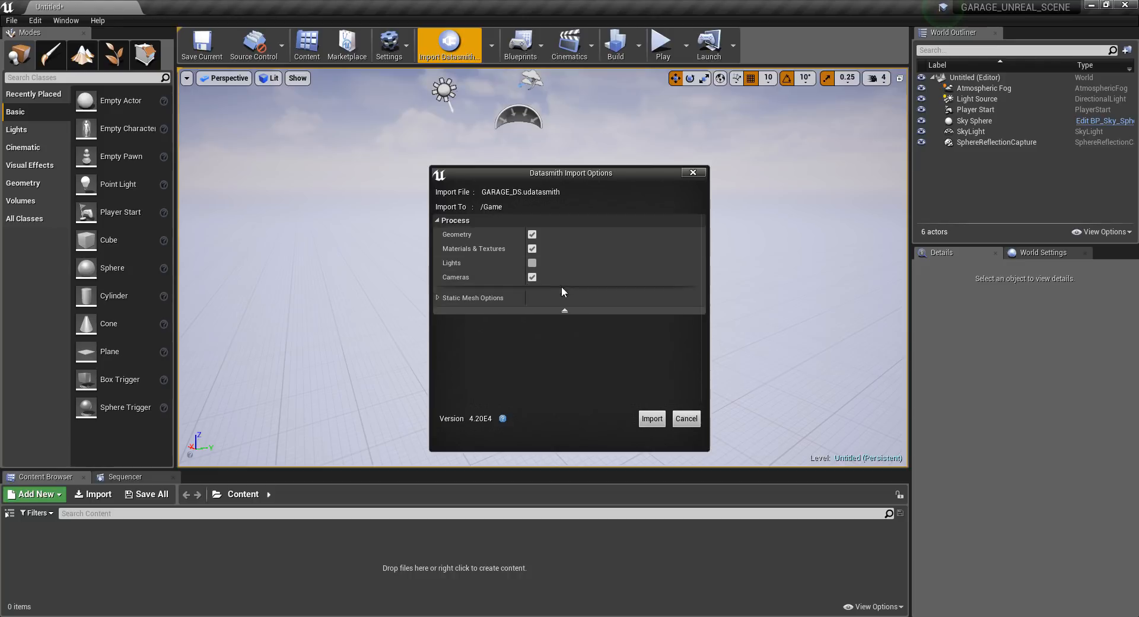
click(437, 297)
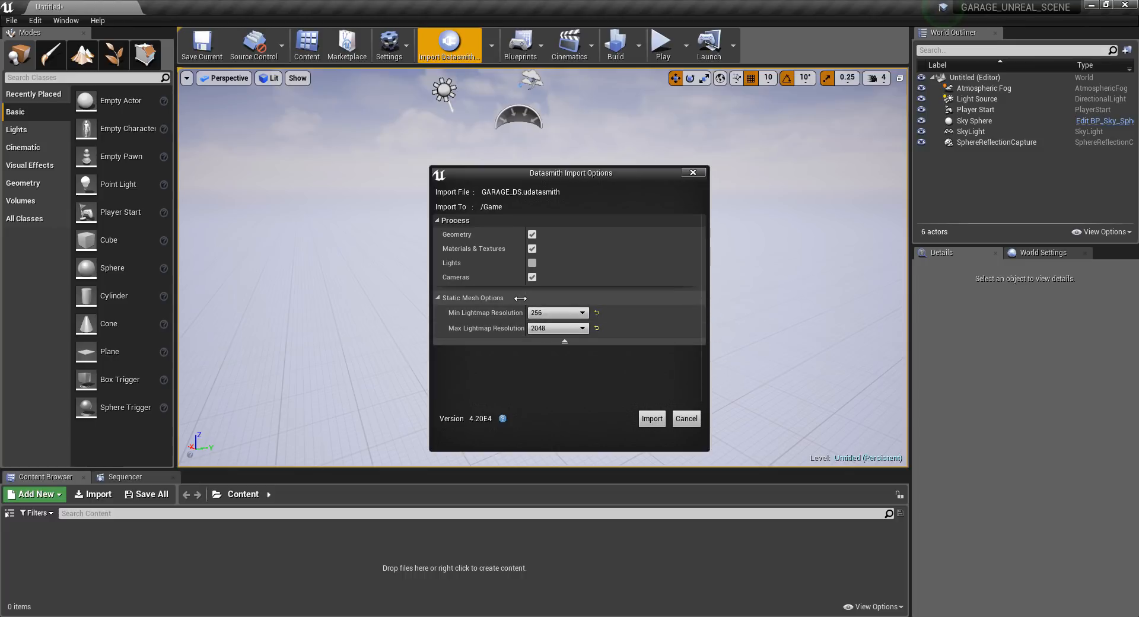
drag(520, 298, 527, 299)
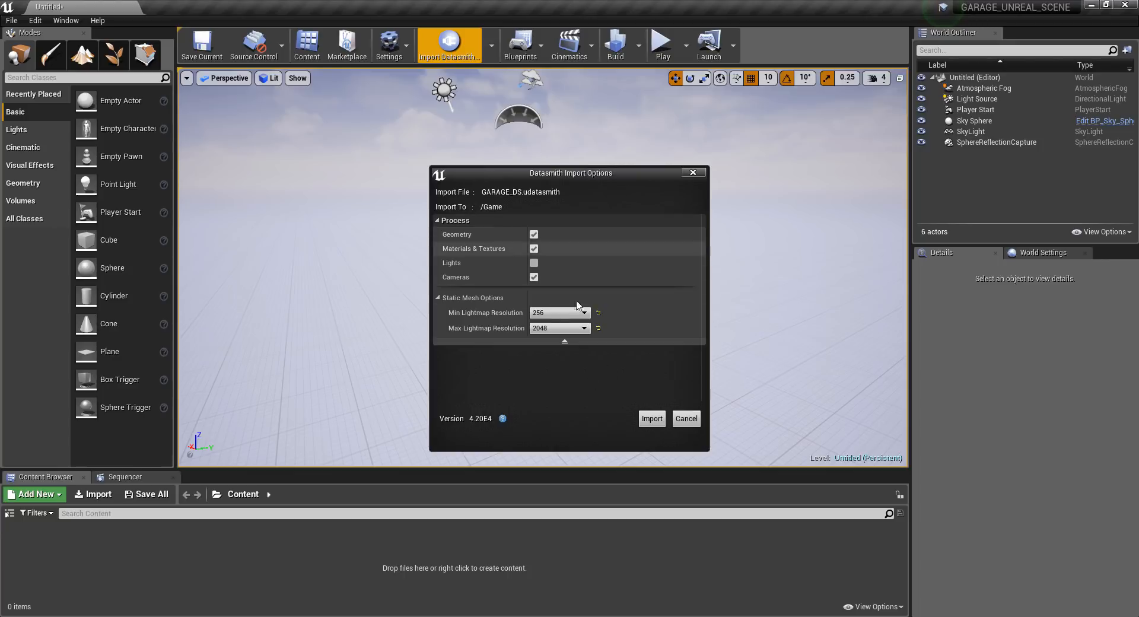
click(652, 418)
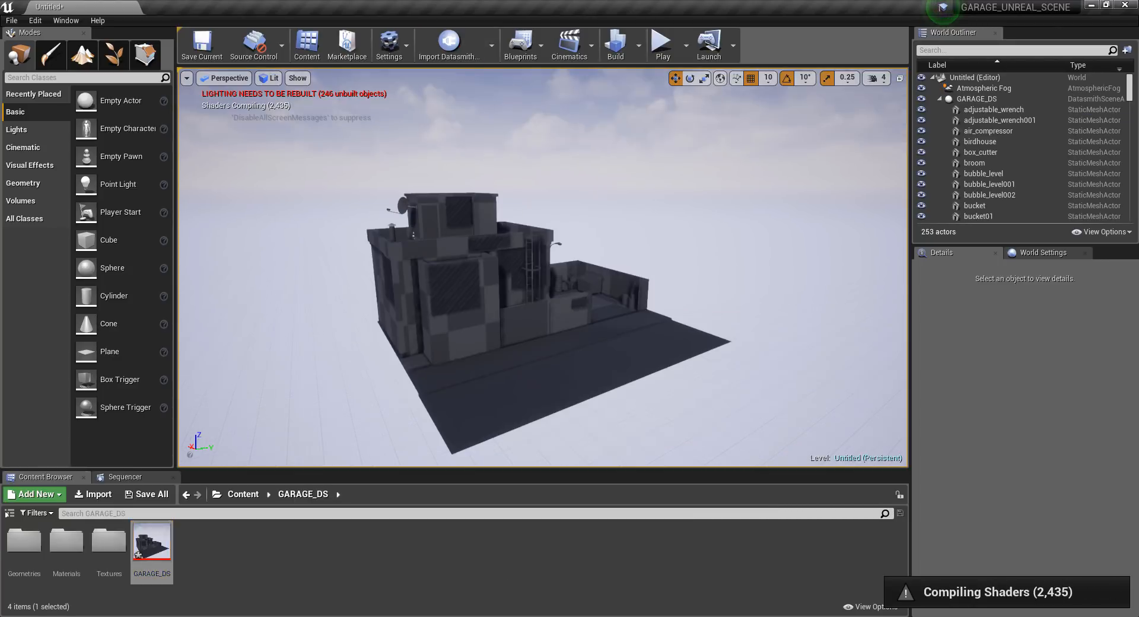
Raise the garage_principal_door actor to a Z location of about 162 to open the workshop entrance.
alt+drag(451, 267, 878, 299)
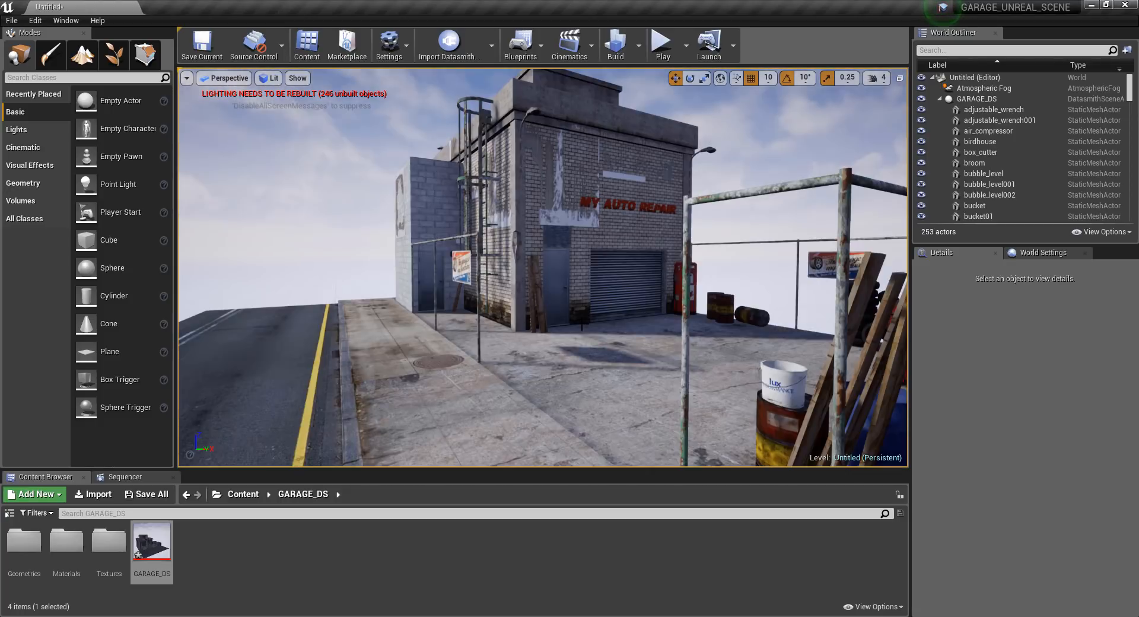
alt+drag(543, 267, 665, 231)
mouse_move(598, 282)
alt+mouse_down()
mouse_move(617, 279)
mouse_move(598, 283)
alt+mouse_up()
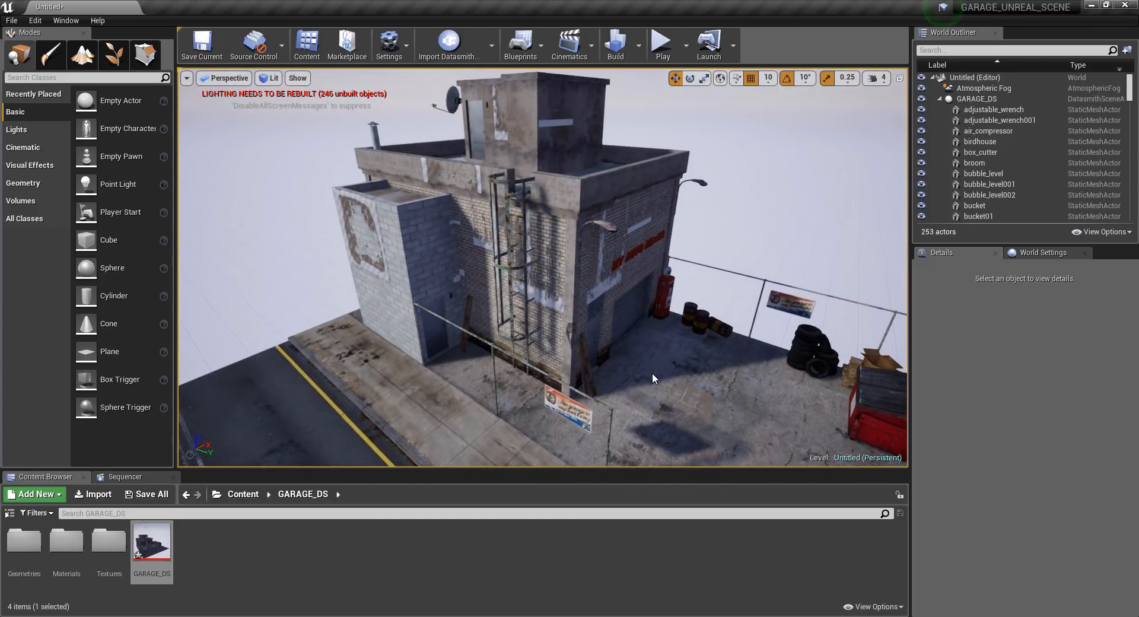
alt+drag(652, 379, 457, 214)
alt+drag(817, 112, 470, 261)
click(470, 261)
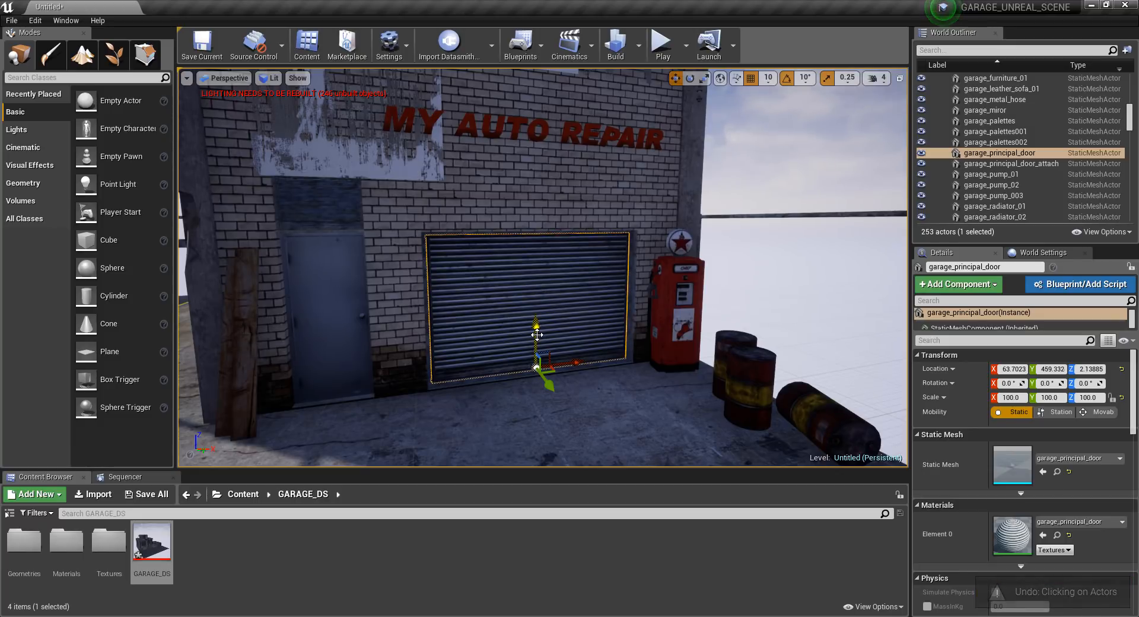
drag(537, 335, 541, 218)
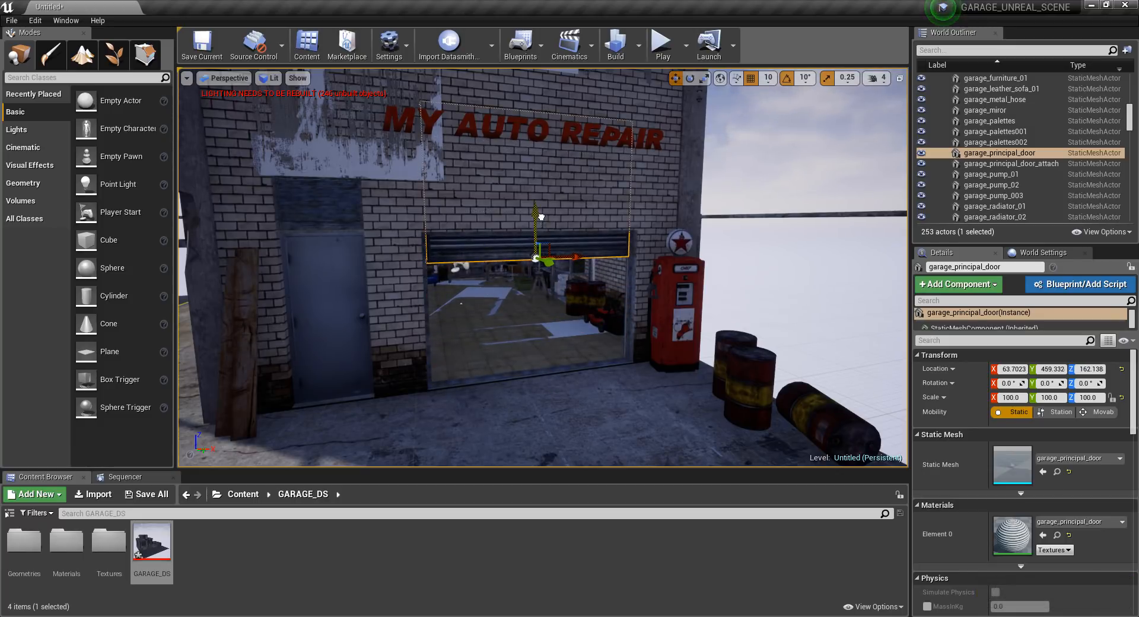
Examine the open garage entrance, the workshop interior behind it and the front facade.
mouse_move(527, 303)
alt+mouse_down()
mouse_move(611, 294)
mouse_move(504, 301)
mouse_move(587, 320)
mouse_move(510, 291)
alt+mouse_up()
click(526, 303)
key(w)
mouse_move(526, 303)
right_down()
mouse_move(569, 303)
mouse_move(504, 306)
mouse_move(552, 307)
mouse_move(534, 306)
right_up()
key(s)
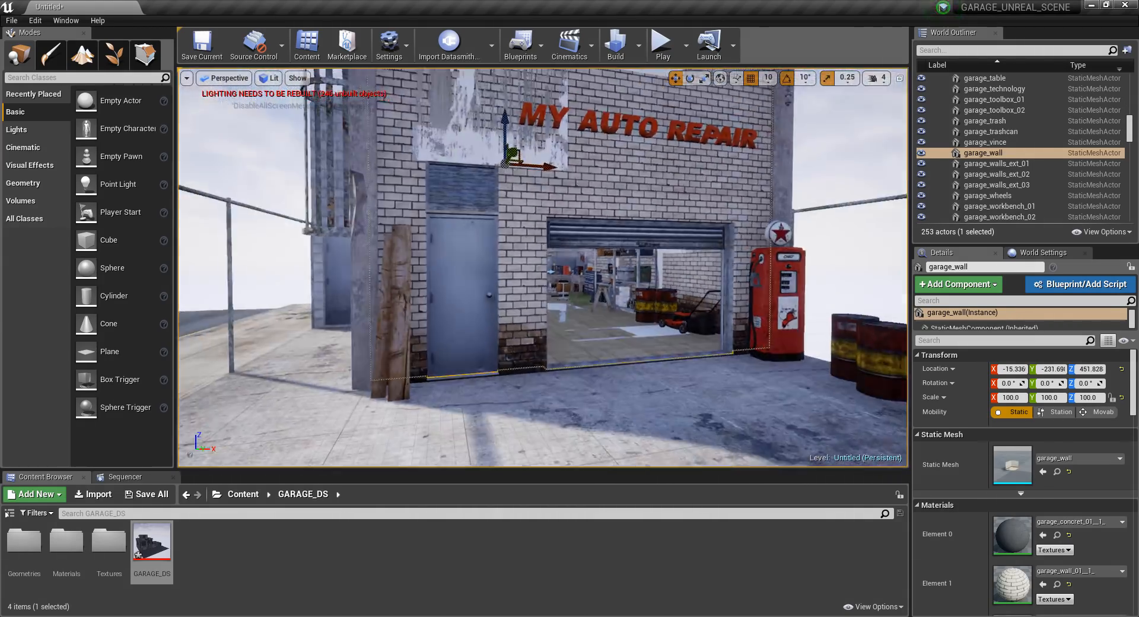
mouse_move(558, 308)
alt+mouse_down()
mouse_move(498, 342)
mouse_move(534, 310)
mouse_move(558, 308)
alt+mouse_up()
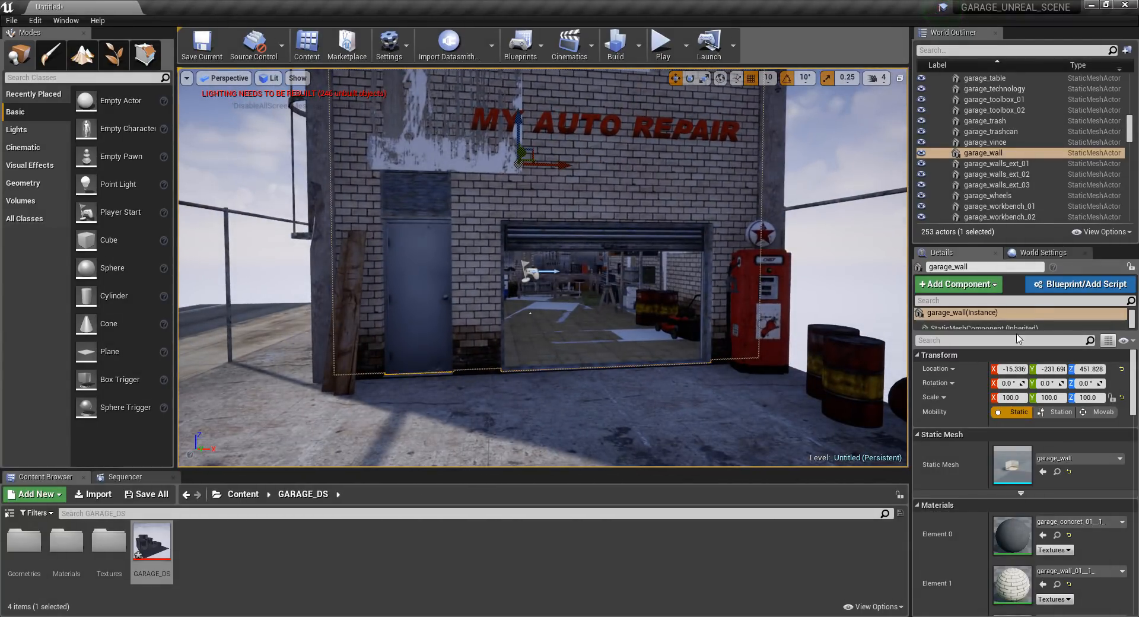
Set the Static Lighting Level Scale to 0.5 in the world's Lightmass settings and open the number of indirect lighting bounces for editing.
click(1042, 251)
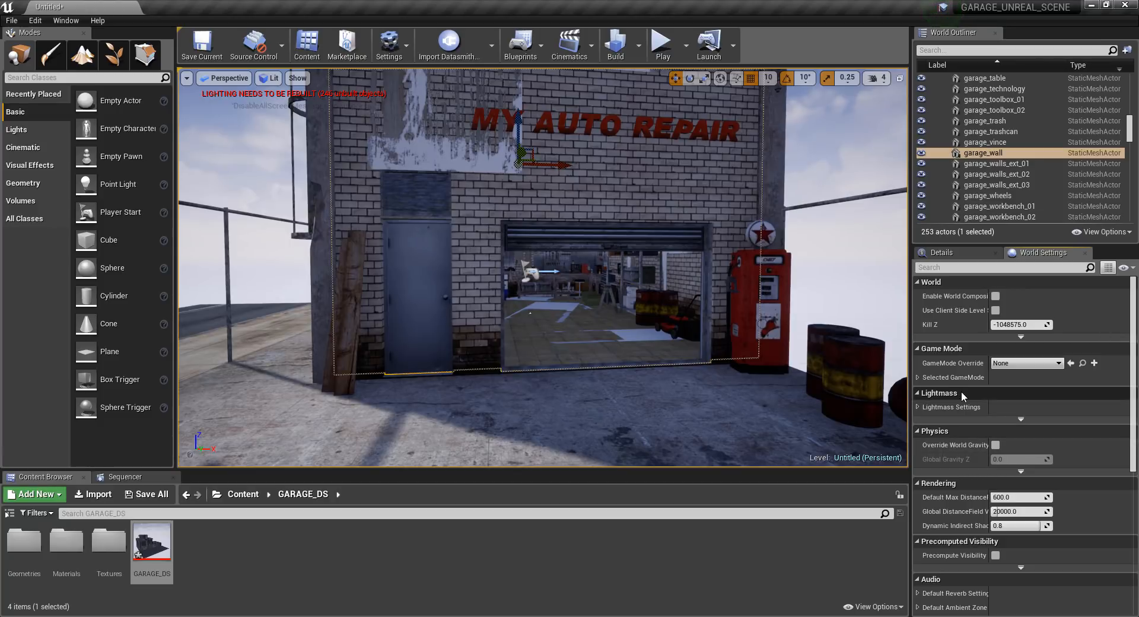
click(920, 408)
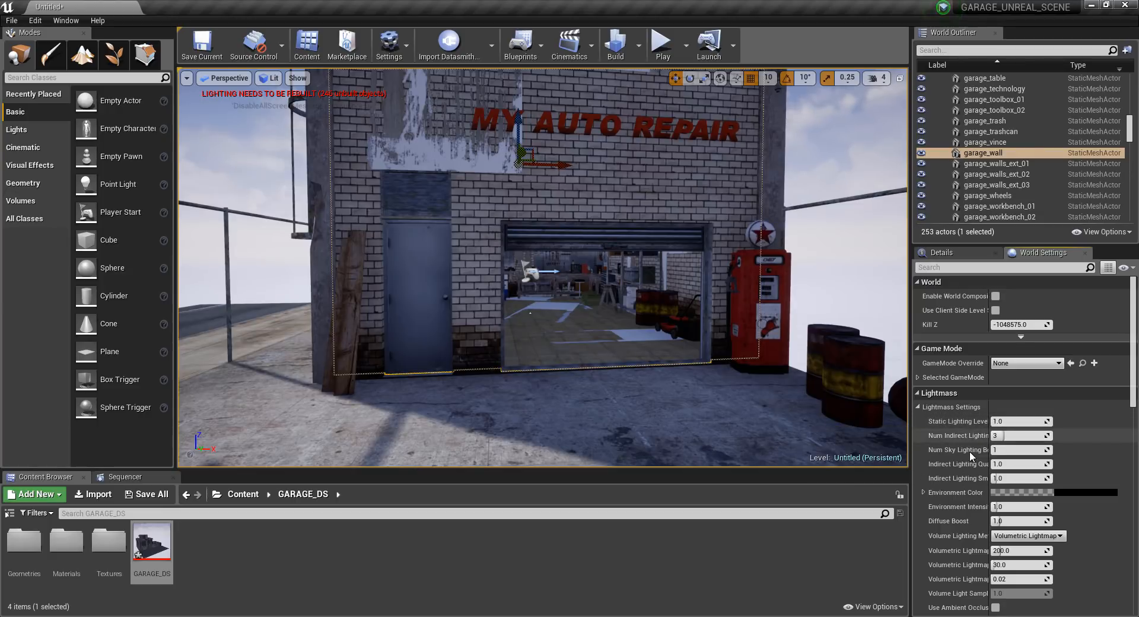
click(1009, 421)
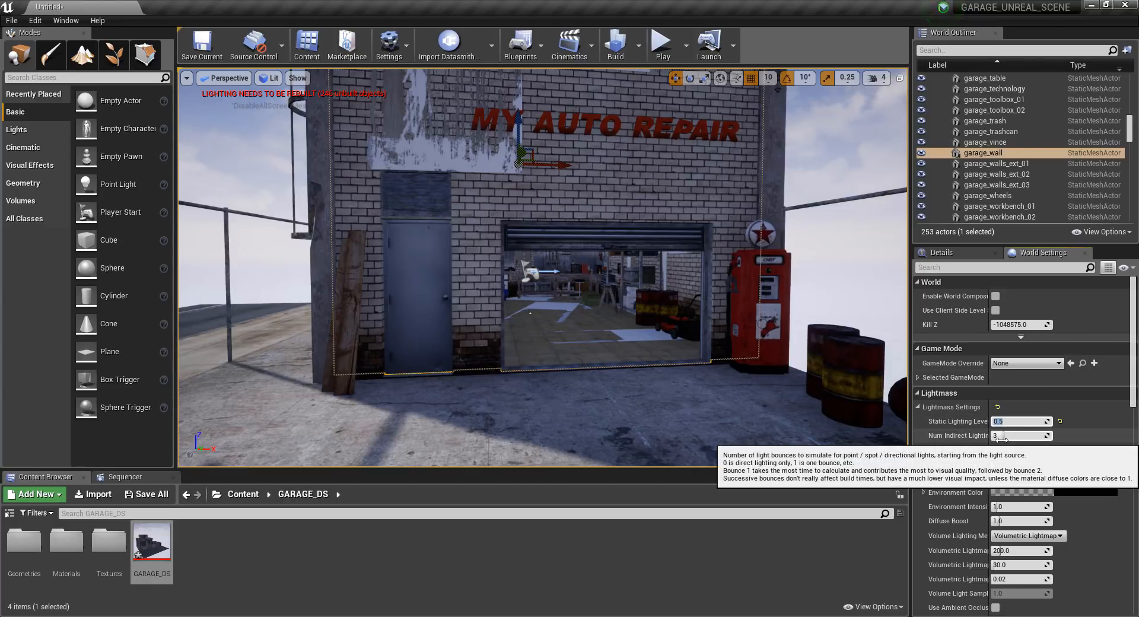
drag(989, 432, 1028, 430)
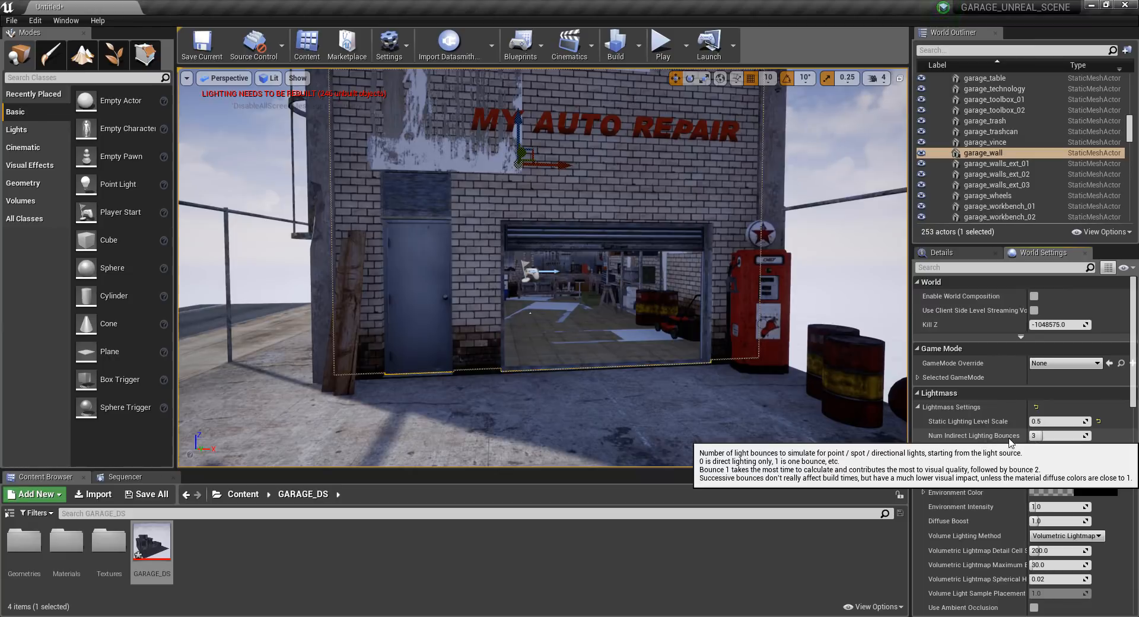
click(1057, 436)
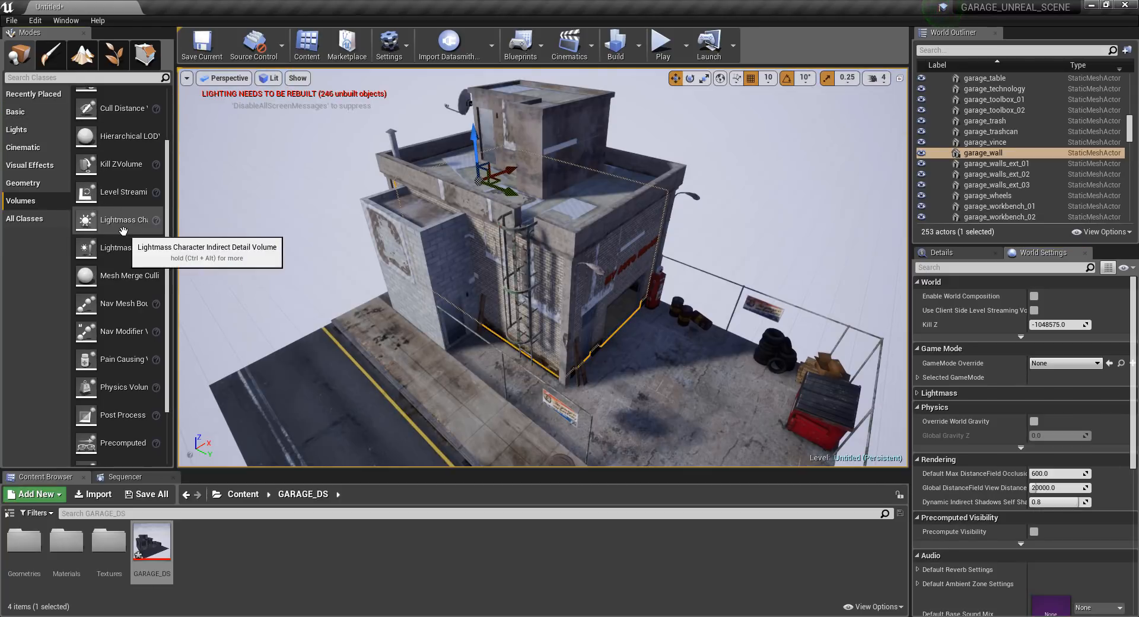
Place a Lightmass Importance Volume in the yard in front of the garage.
drag(123, 232, 635, 354)
alt+drag(544, 362, 382, 360)
scroll(537, 362, down, 3)
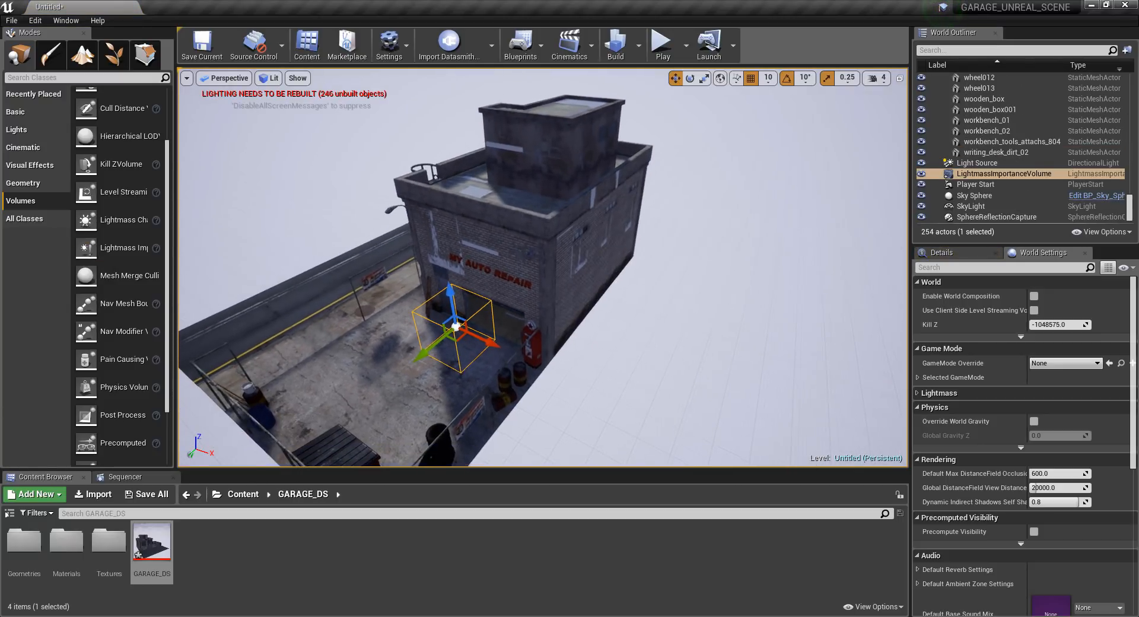
middle_drag(537, 363, 498, 320)
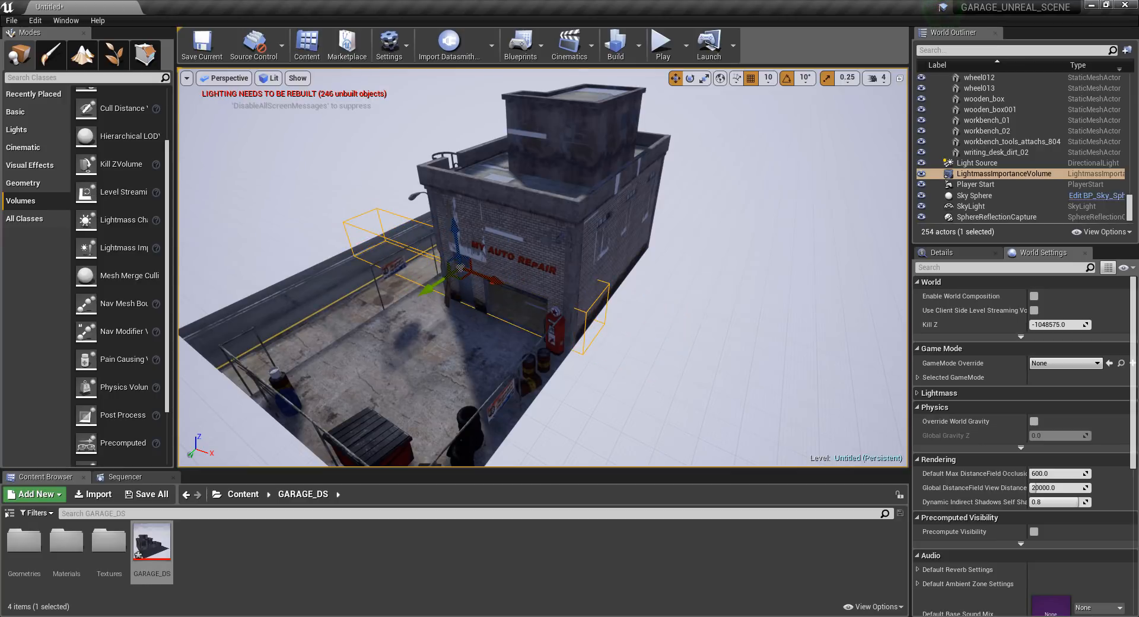
Scale the Lightmass Importance Volume to 7.5 × 9.0 × 5.0 and move it to -380, 380, 410 so it encloses the garage.
click(486, 285)
click(426, 252)
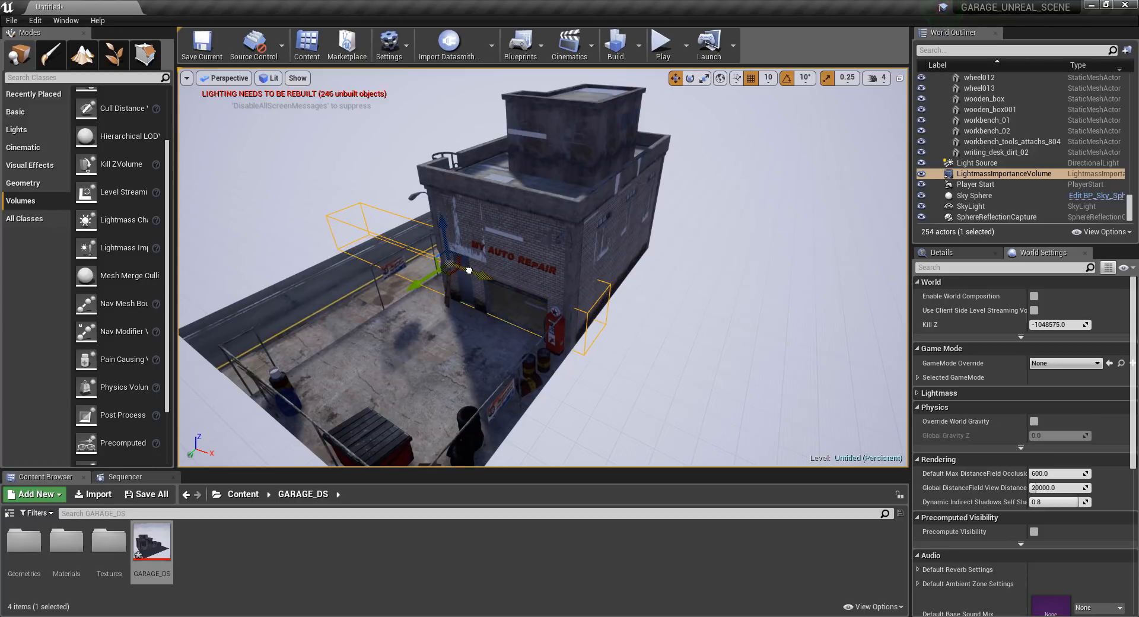
drag(469, 270, 482, 275)
key(r)
drag(445, 221, 438, 142)
key(w)
right_drag(534, 267, 451, 225)
key(r)
drag(453, 148, 453, 129)
right_drag(534, 267, 534, 296)
Show the actor details and place a basic Plane mesh in front of the garage's open entrance.
click(941, 253)
click(16, 112)
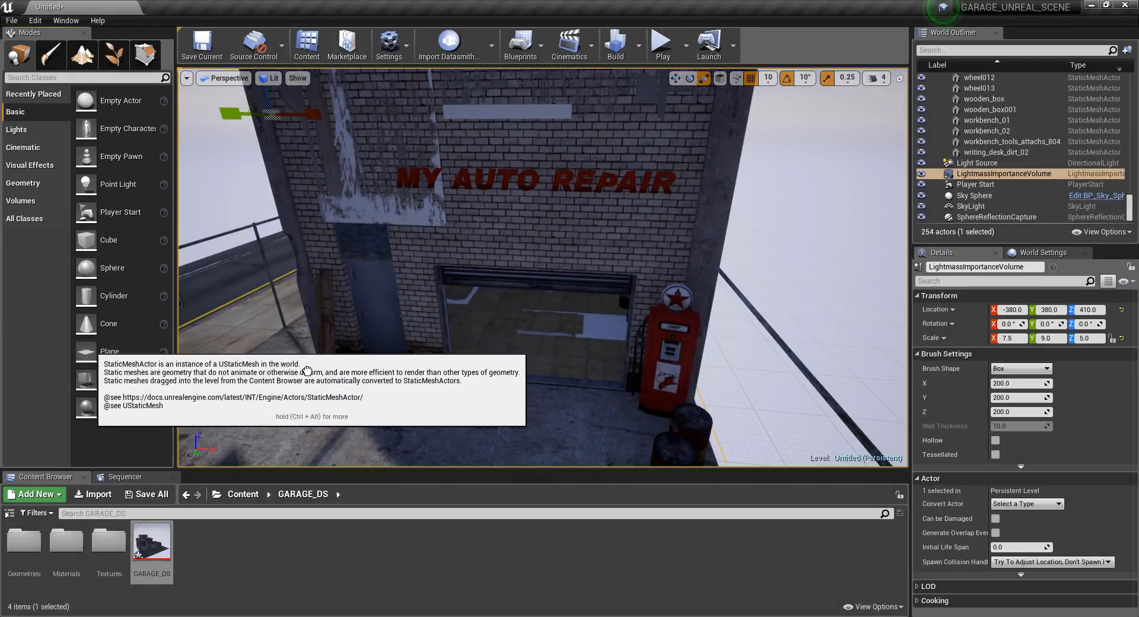
drag(307, 371, 510, 414)
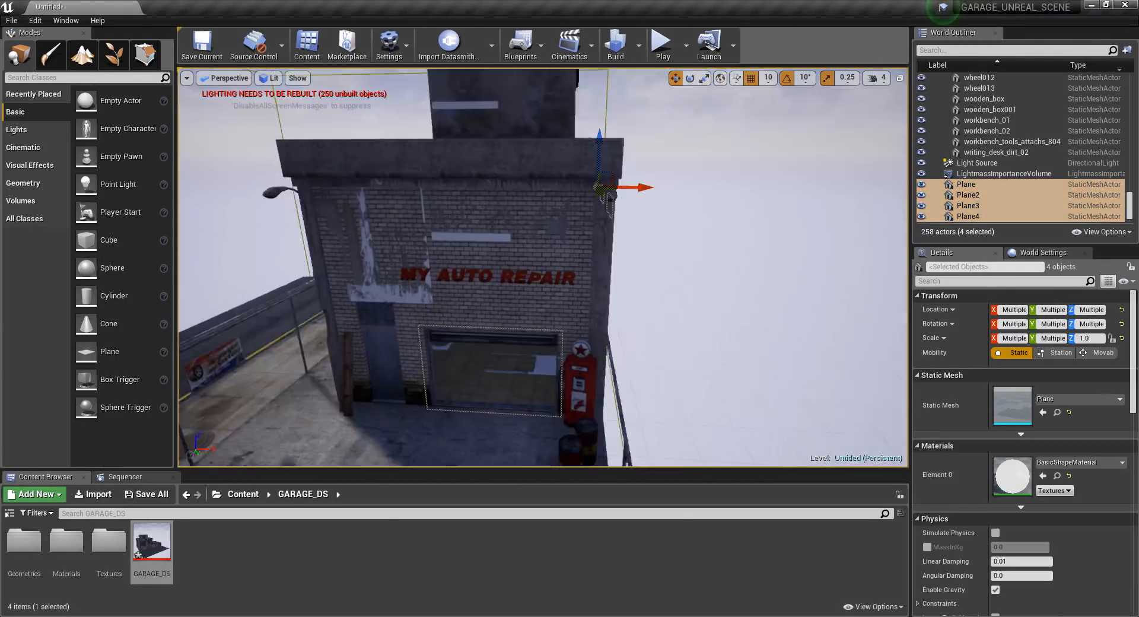
Create a material named LightMaterial in the Materials folder and assign it to the four selected planes.
right_click(321, 569)
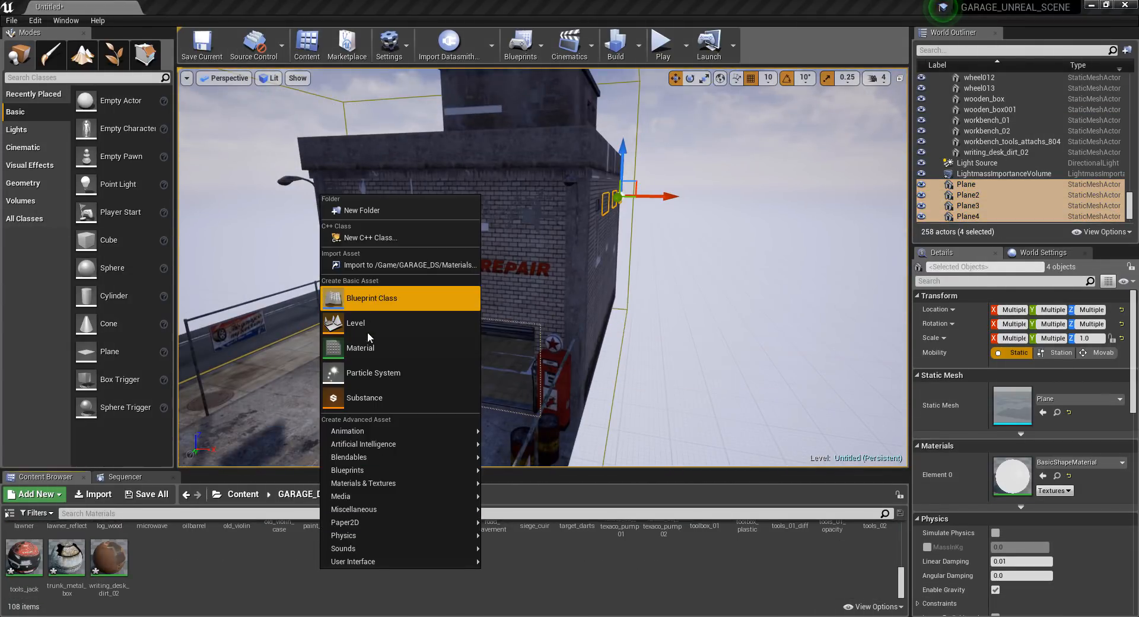
click(361, 348)
text(Material)
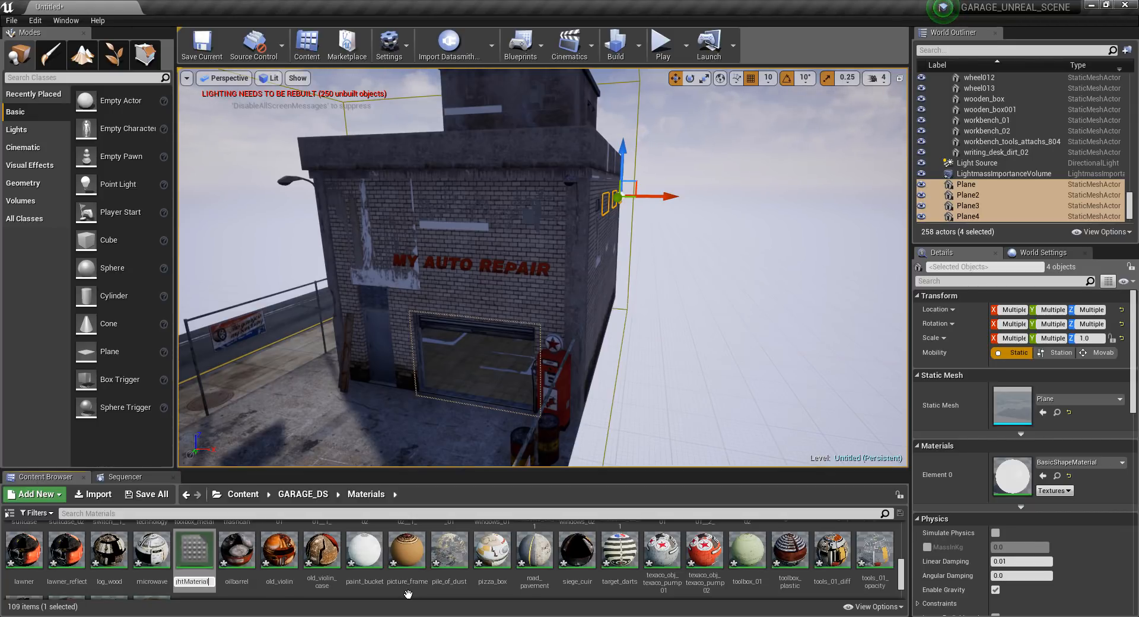
key(Return)
drag(99, 570, 1007, 471)
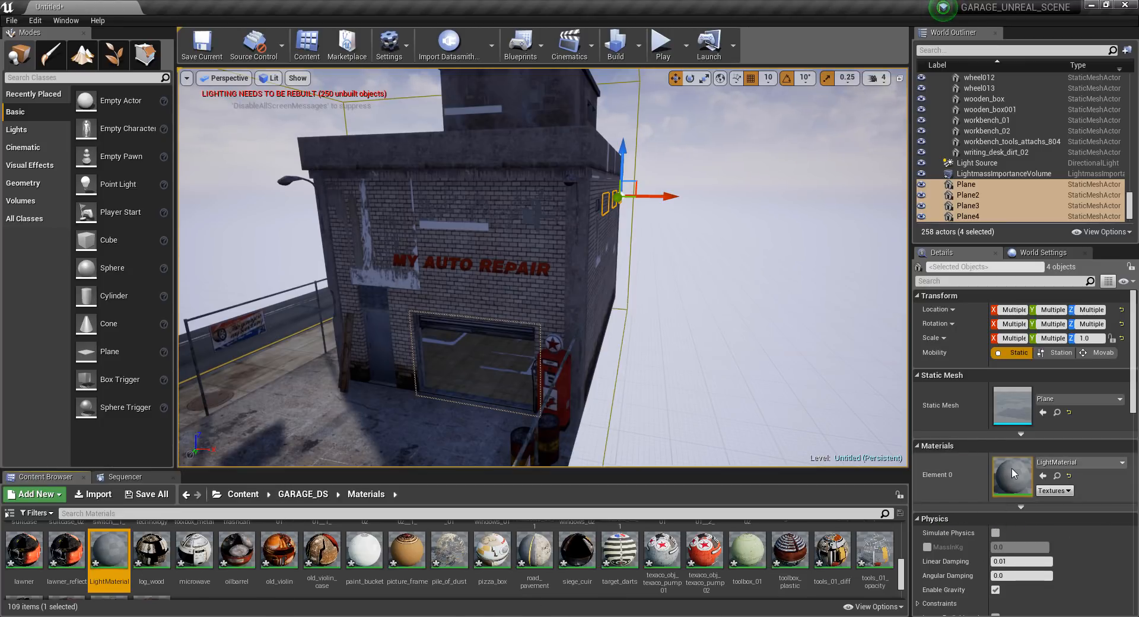
Feed LightMaterial's Base Color with a constant of 1 and connect a duplicate of that constant to Emissive Color.
double_click(1014, 473)
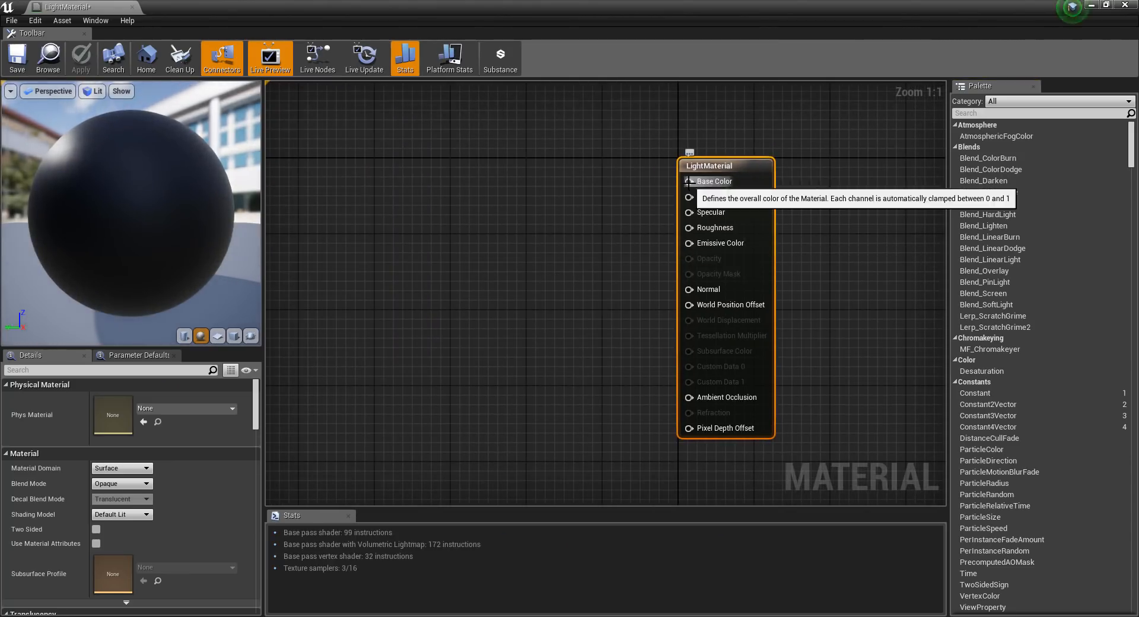
drag(689, 181, 446, 169)
text(const)
key(Return)
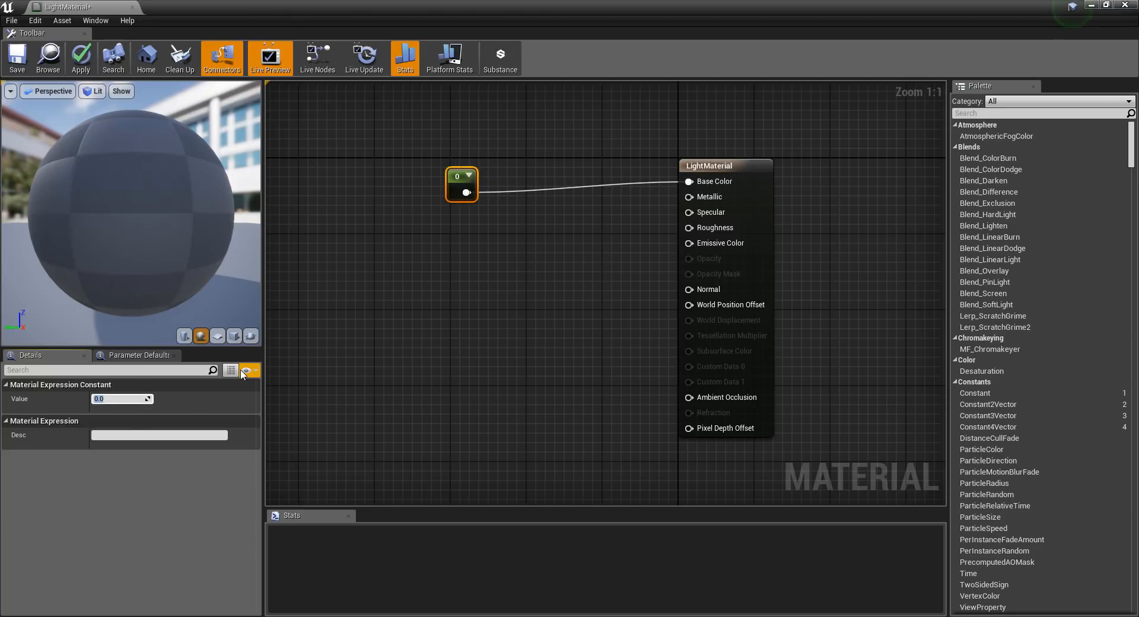
text(1)
click(511, 202)
click(460, 185)
key(ctrl+w)
click(557, 293)
drag(482, 206, 689, 243)
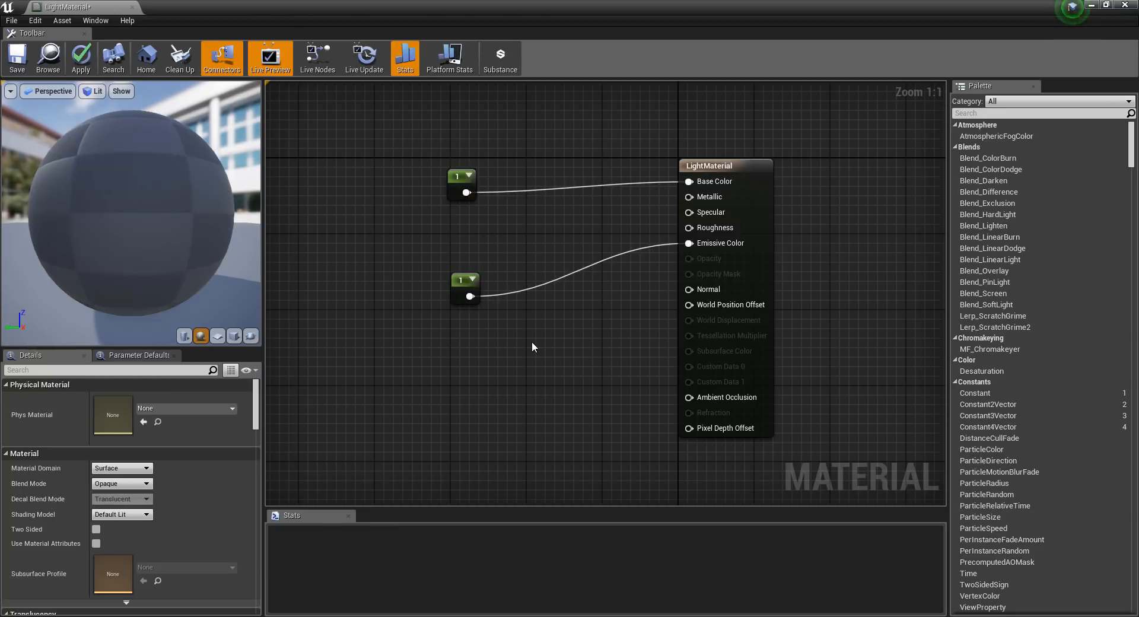
Test LightMaterial's emissive strength with constant values of 10 and 100 on the preview sphere.
mouse_move(126, 203)
mouse_down()
mouse_move(147, 205)
mouse_move(124, 199)
mouse_up()
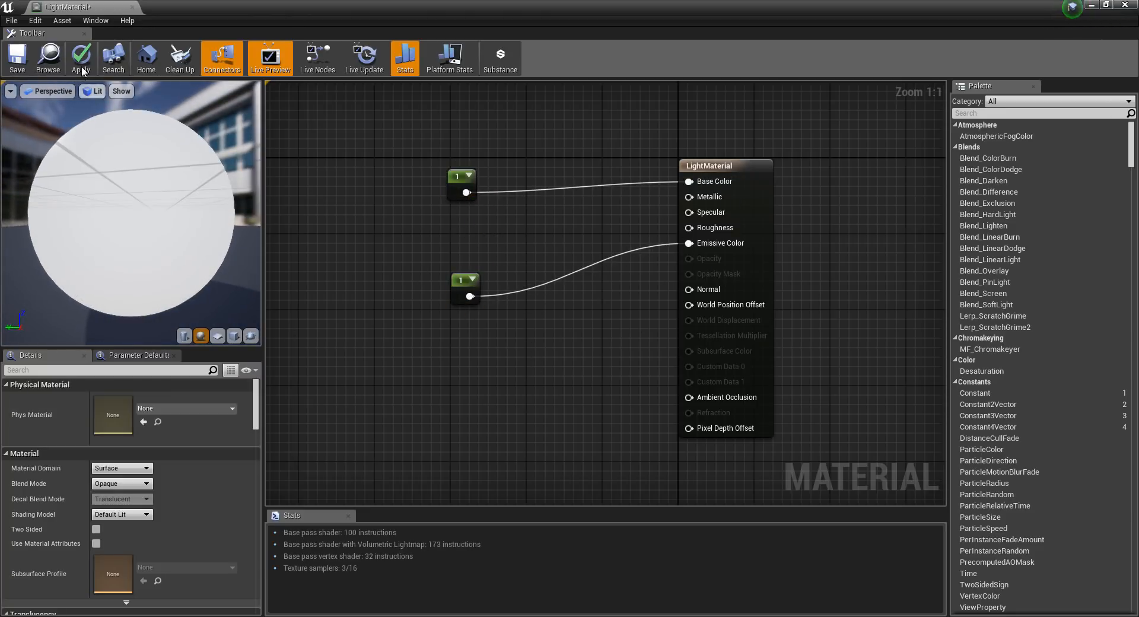
click(469, 294)
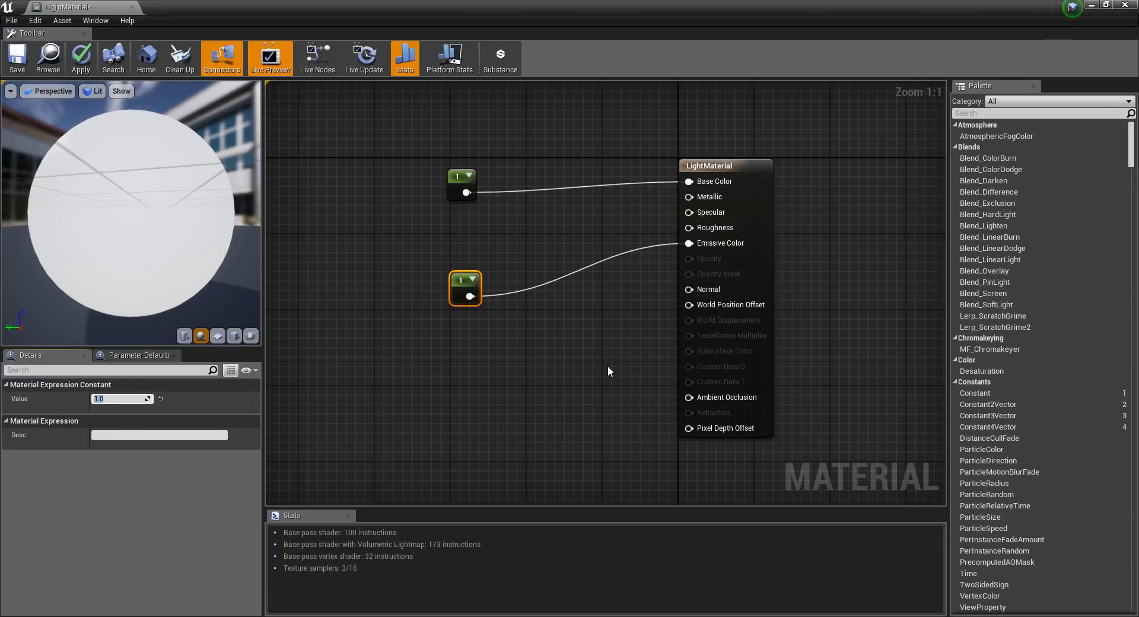
text(10)
key(Return)
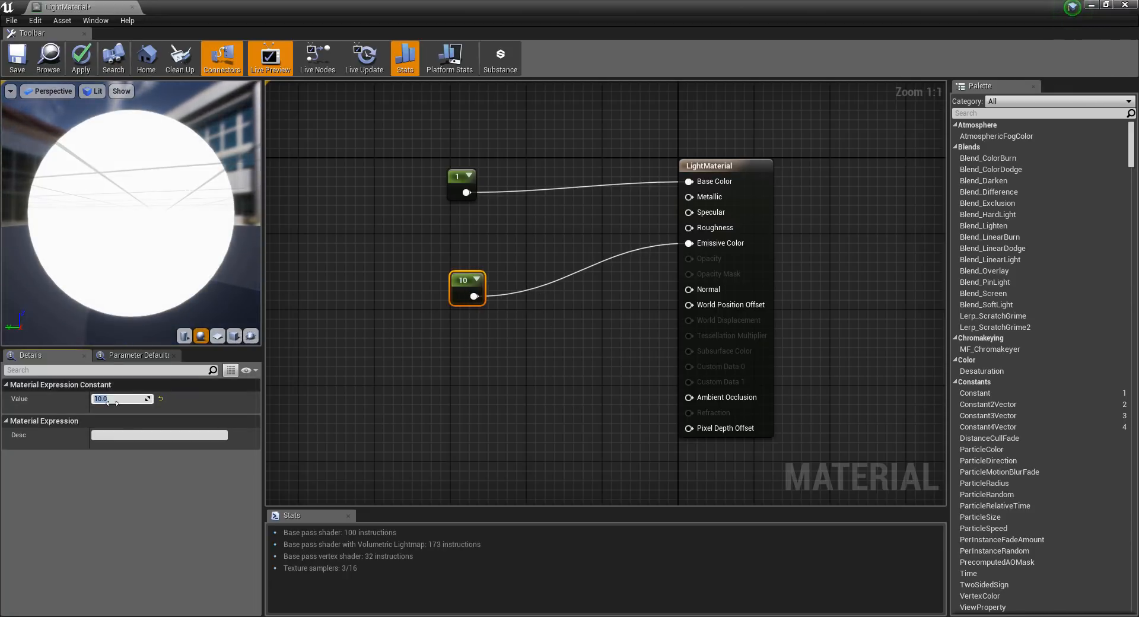
text(100)
key(Return)
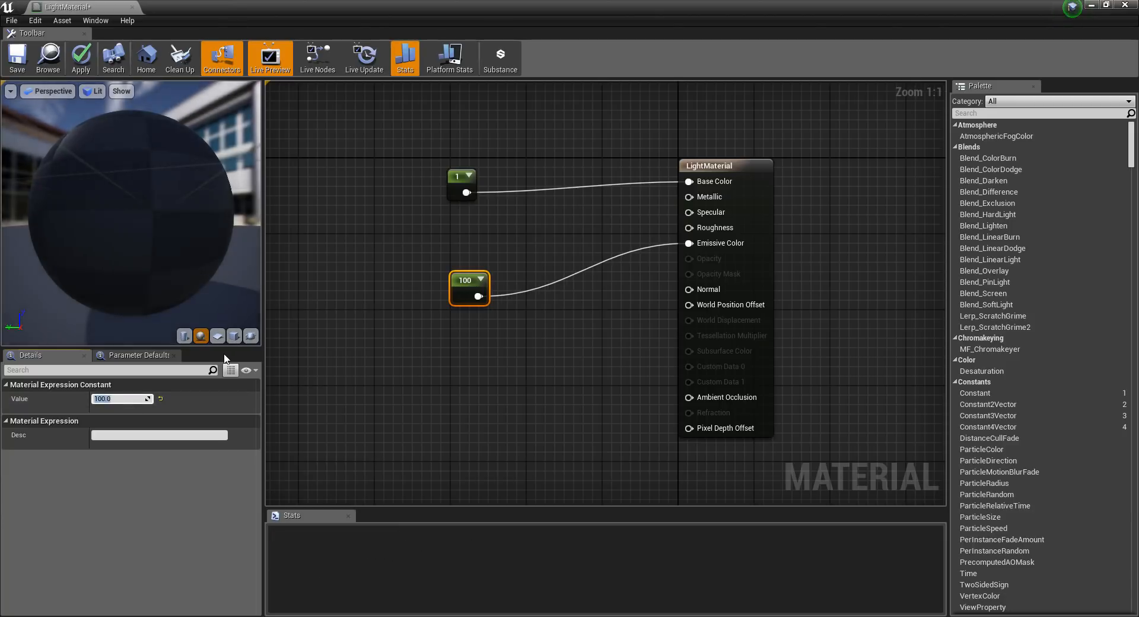
Set the emissive constant to 1, save LightMaterial and close its material editor.
text(1)
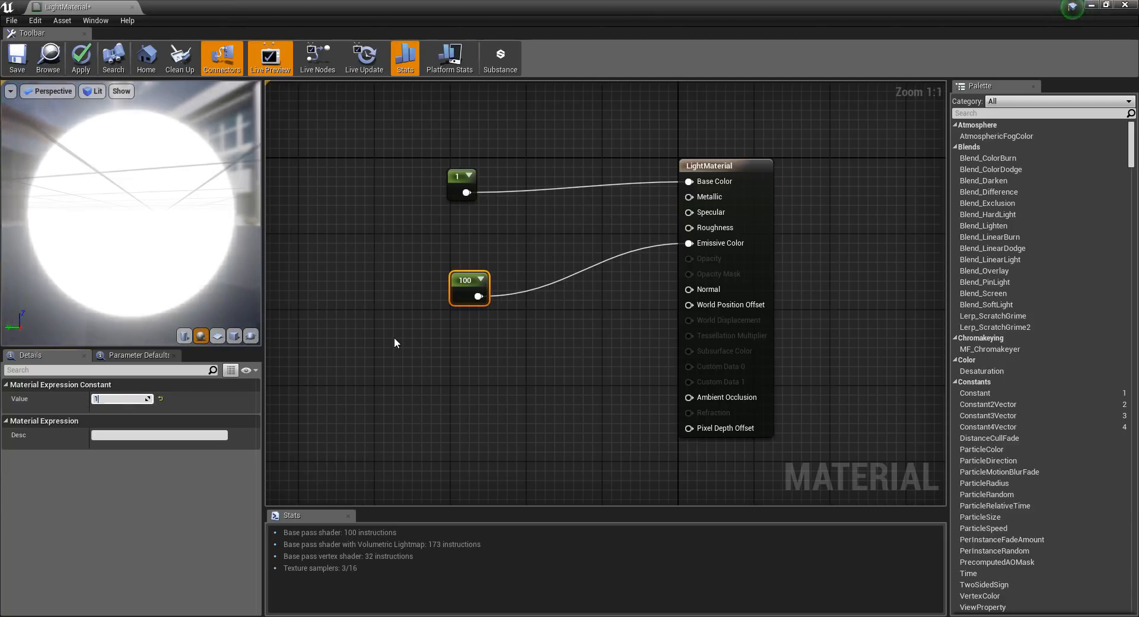
key(Return)
click(17, 60)
click(1126, 5)
Enable Use Emissive for Static Lighting in the Lightmass settings of the four selected planes.
key(w)
right_drag(598, 425, 646, 411)
key(s)
scroll(965, 417, down, 5)
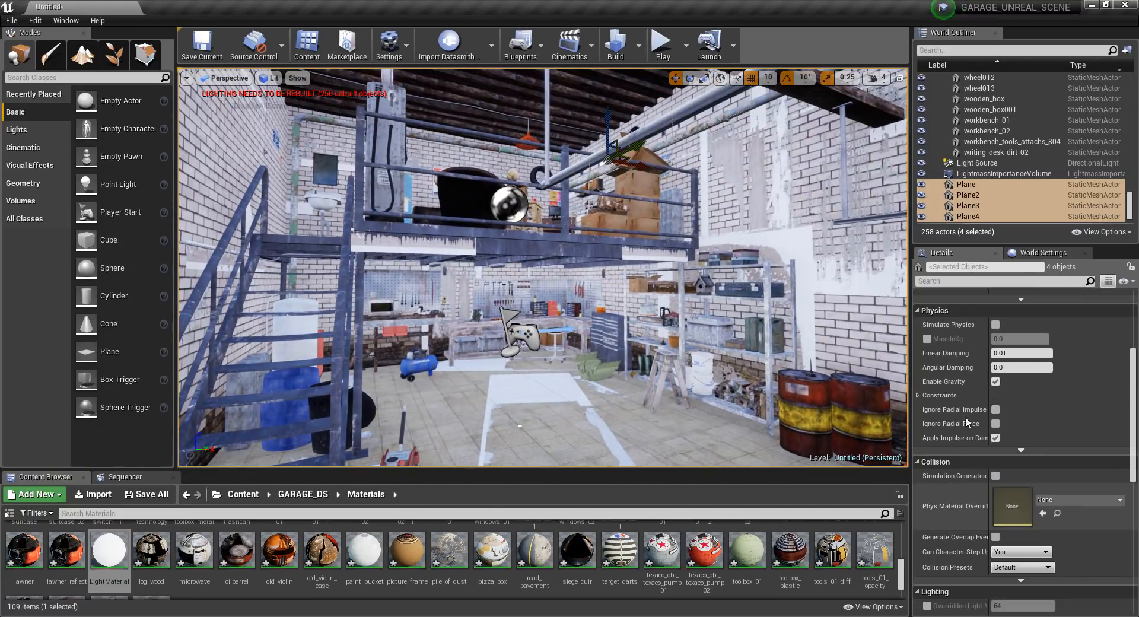
click(919, 312)
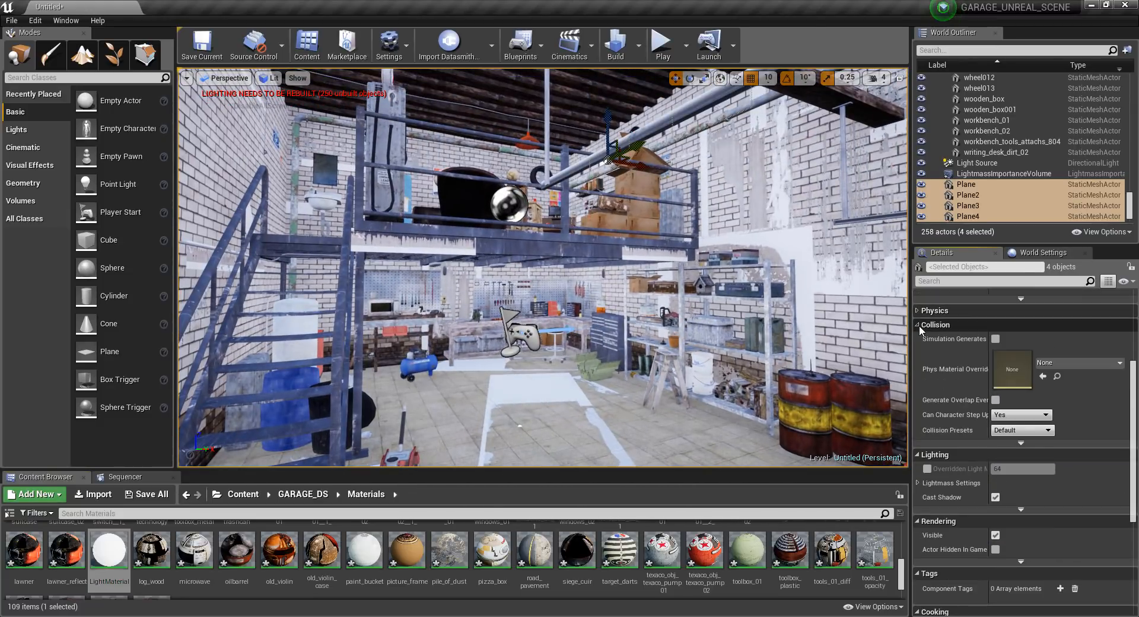
click(920, 325)
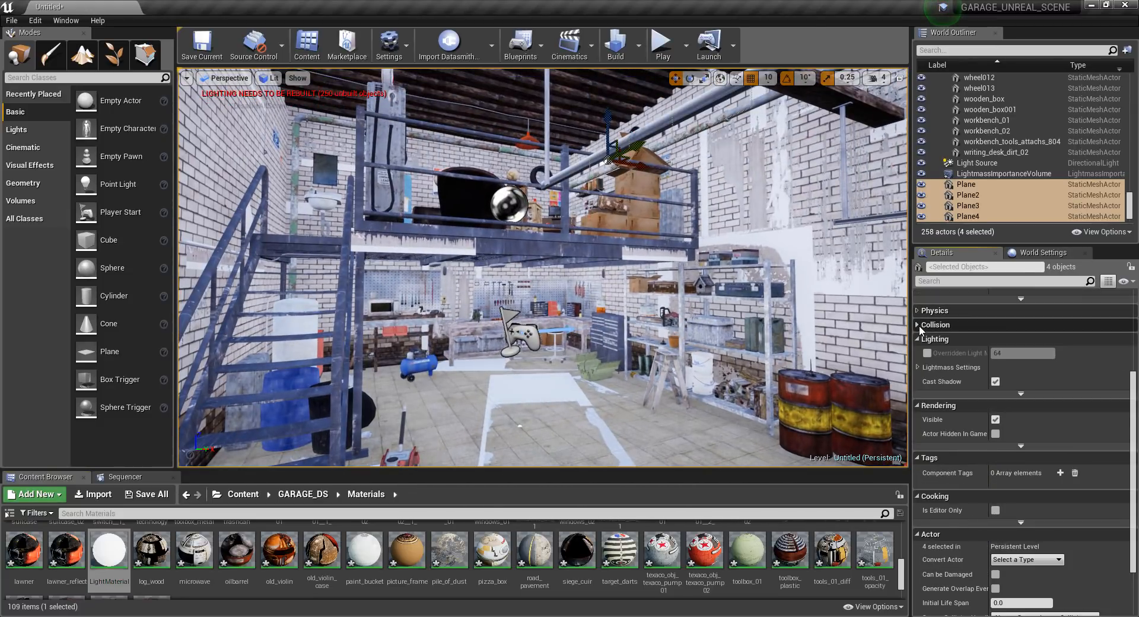
click(919, 367)
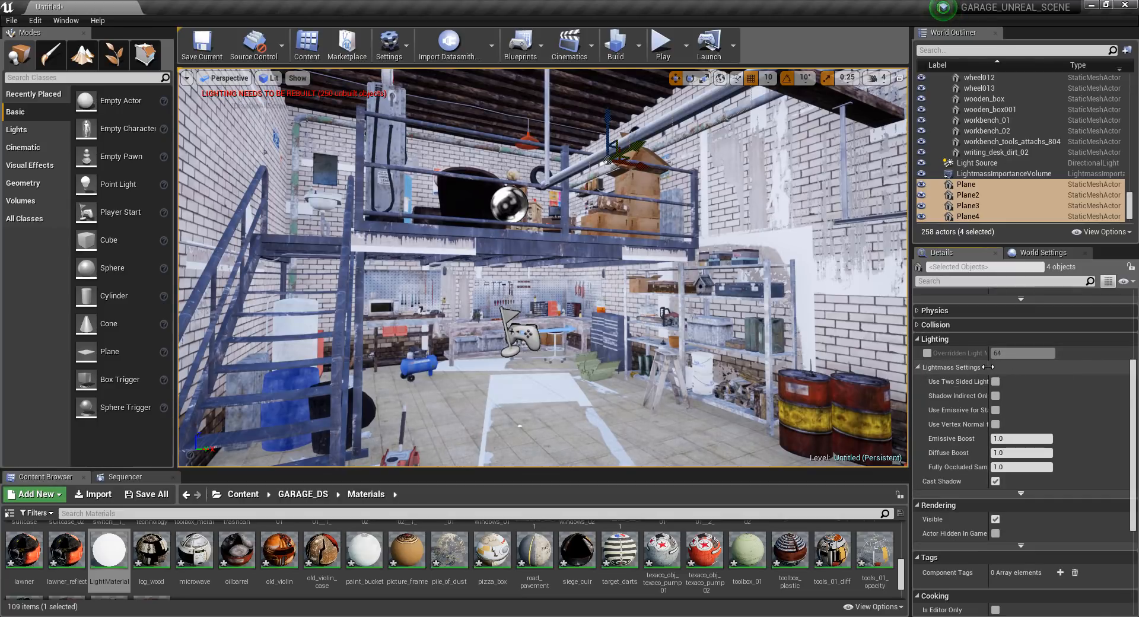
drag(988, 367, 1027, 365)
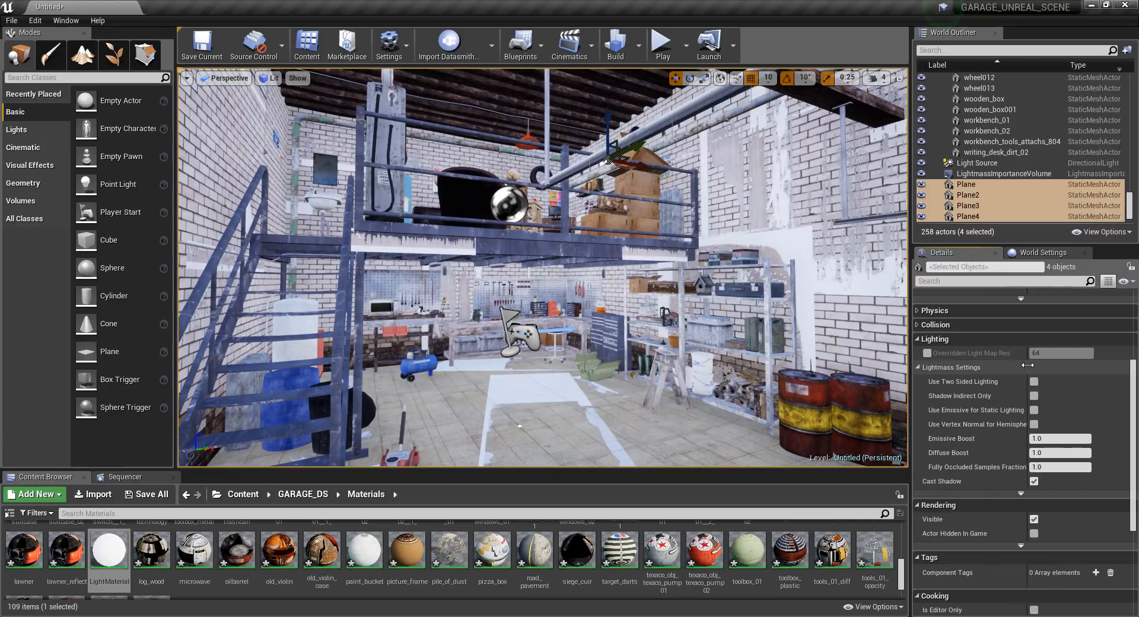
click(1034, 410)
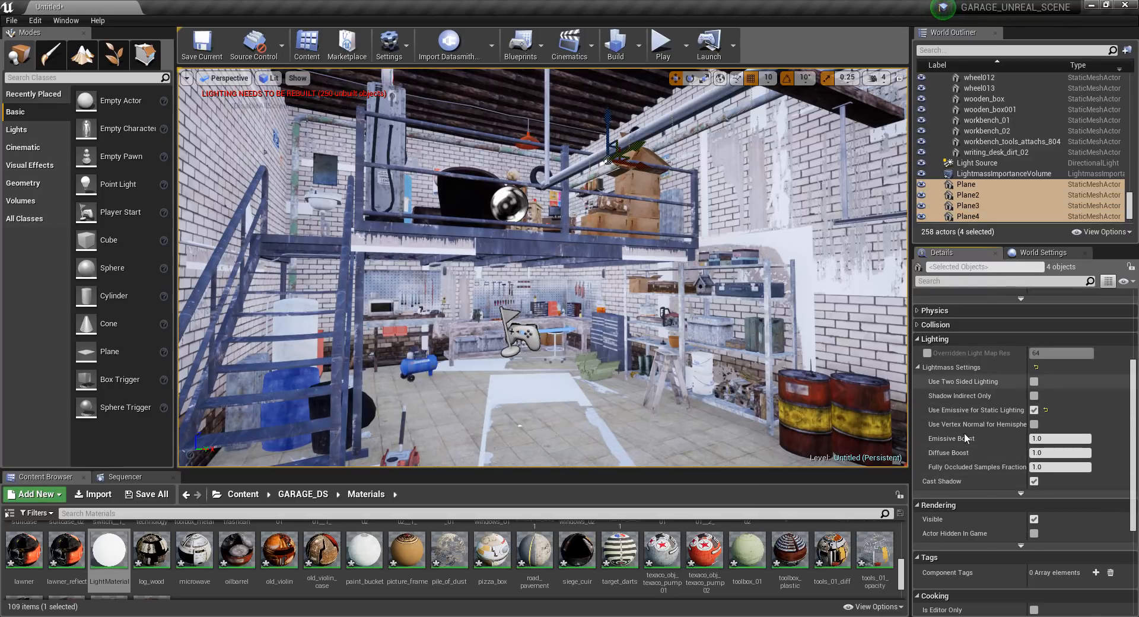
Check the planes' advanced lighting options and build the level's lighting.
scroll(967, 441, down, 4)
scroll(967, 441, down, 2)
scroll(979, 433, up, 8)
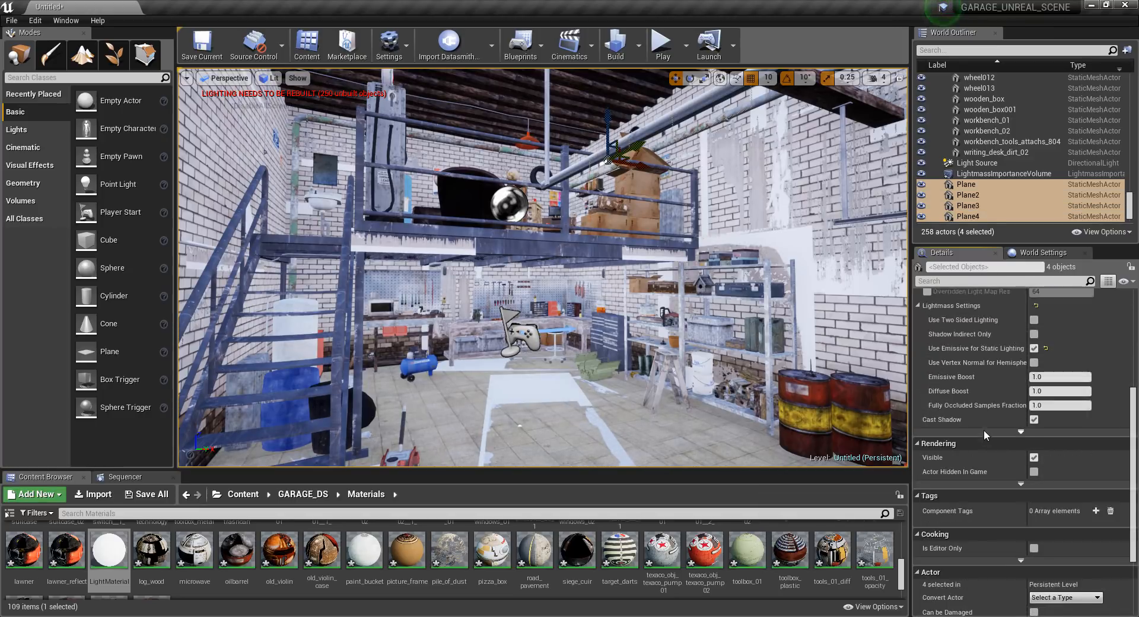
click(1021, 545)
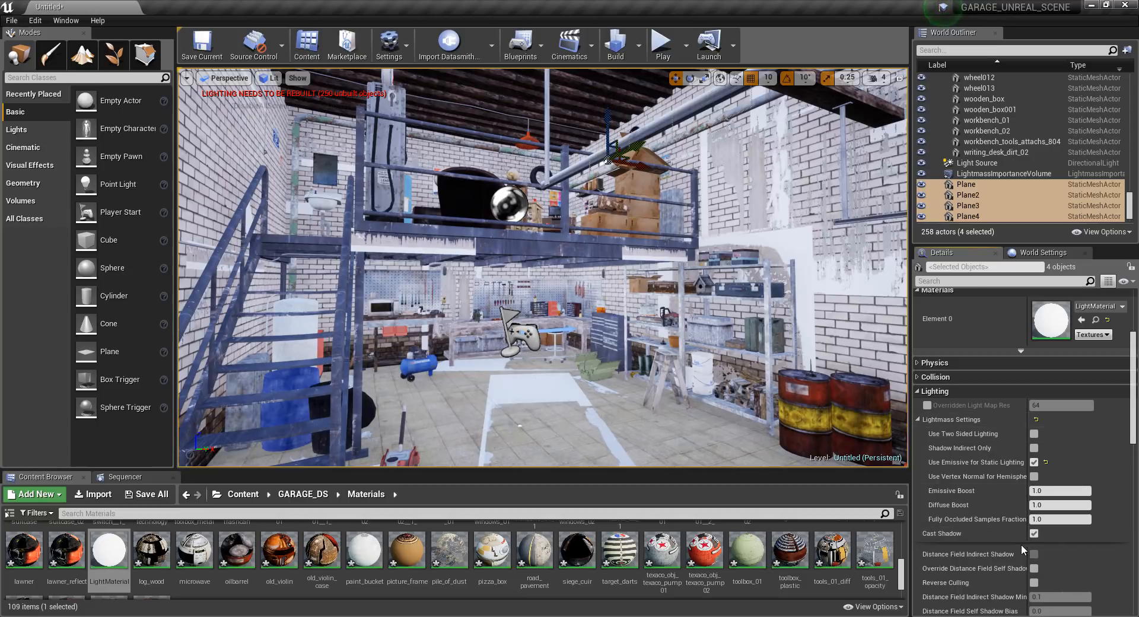
scroll(972, 429, down, 7)
scroll(972, 429, up, 5)
click(918, 354)
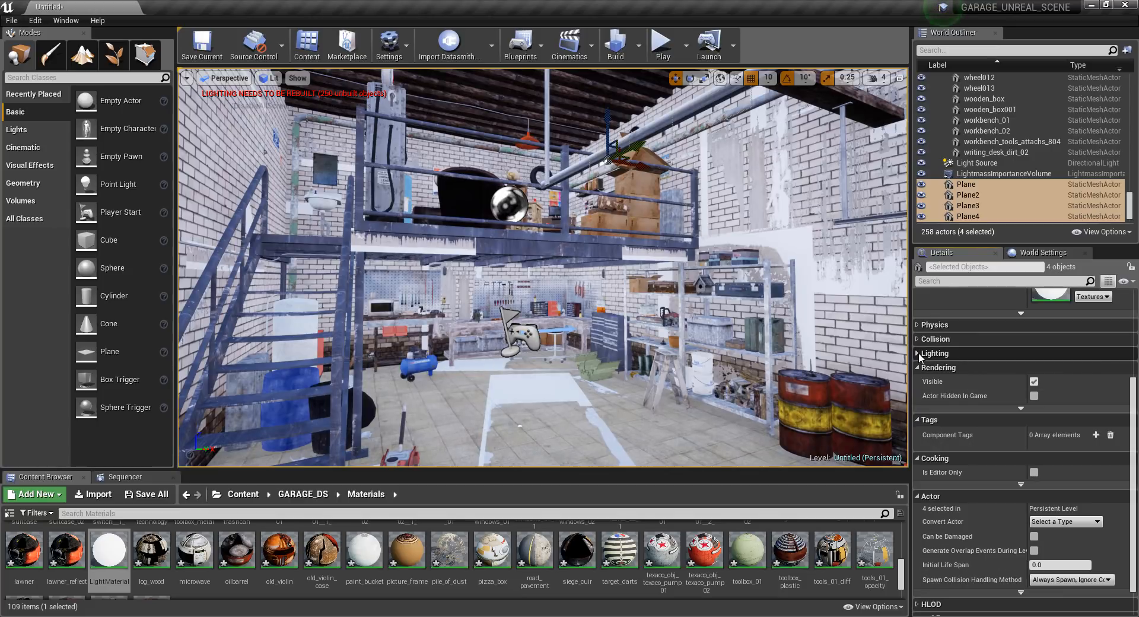
click(615, 44)
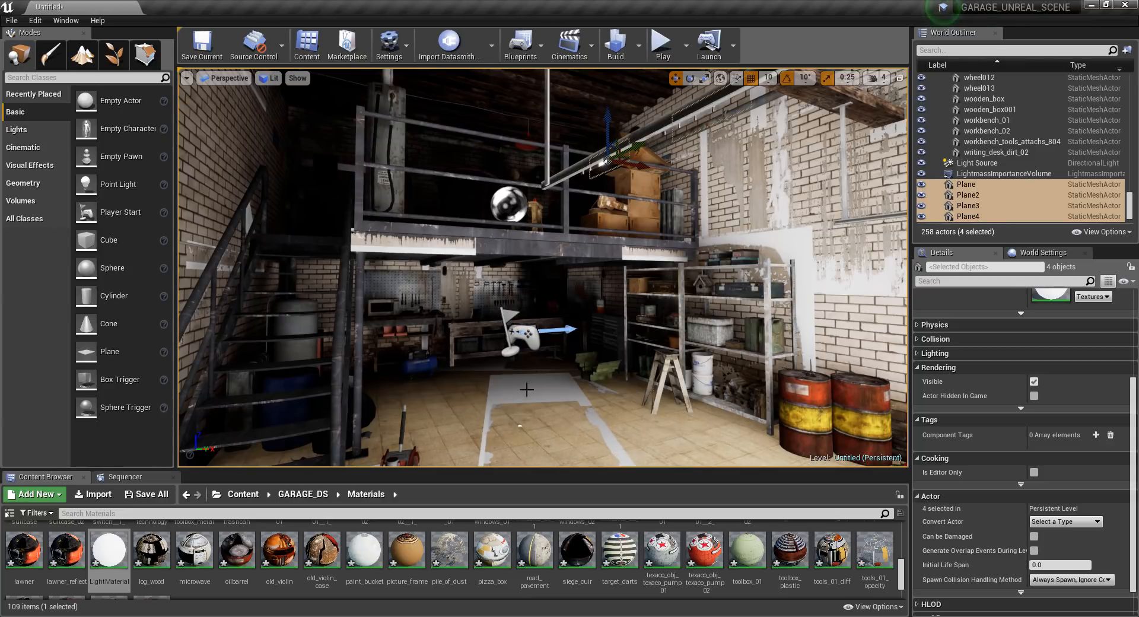
mouse_move(527, 389)
right_down()
mouse_move(588, 324)
mouse_move(516, 390)
right_up()
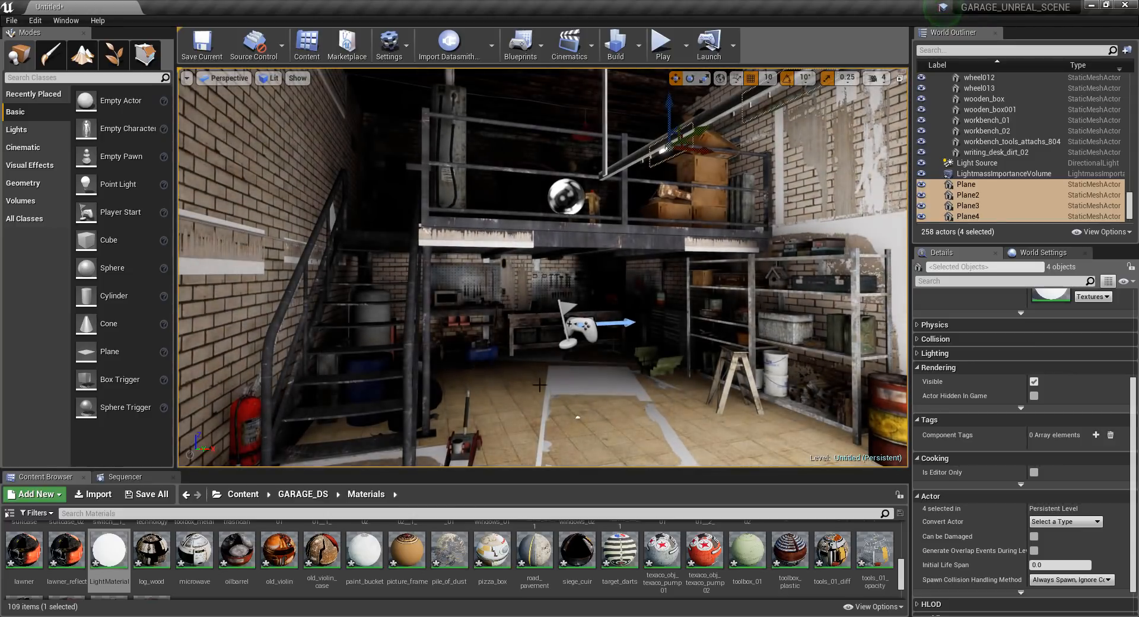
Place a Post Process Volume in the garage and enable its Infinite Extent (Unbound) option.
click(20, 201)
scroll(119, 386, down, 3)
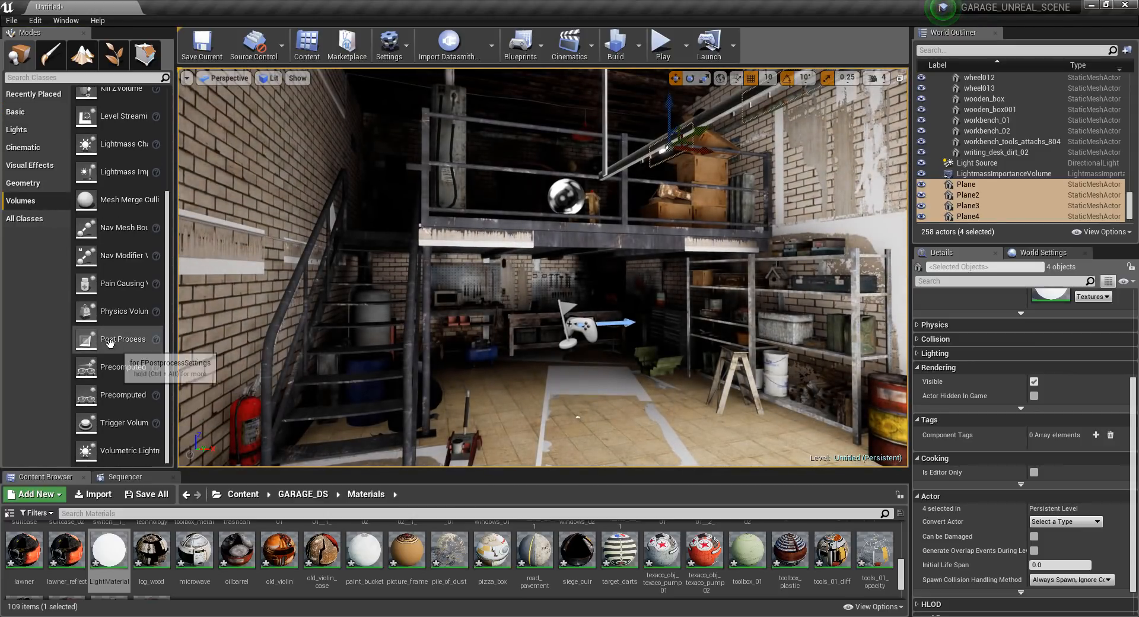
drag(109, 343, 723, 417)
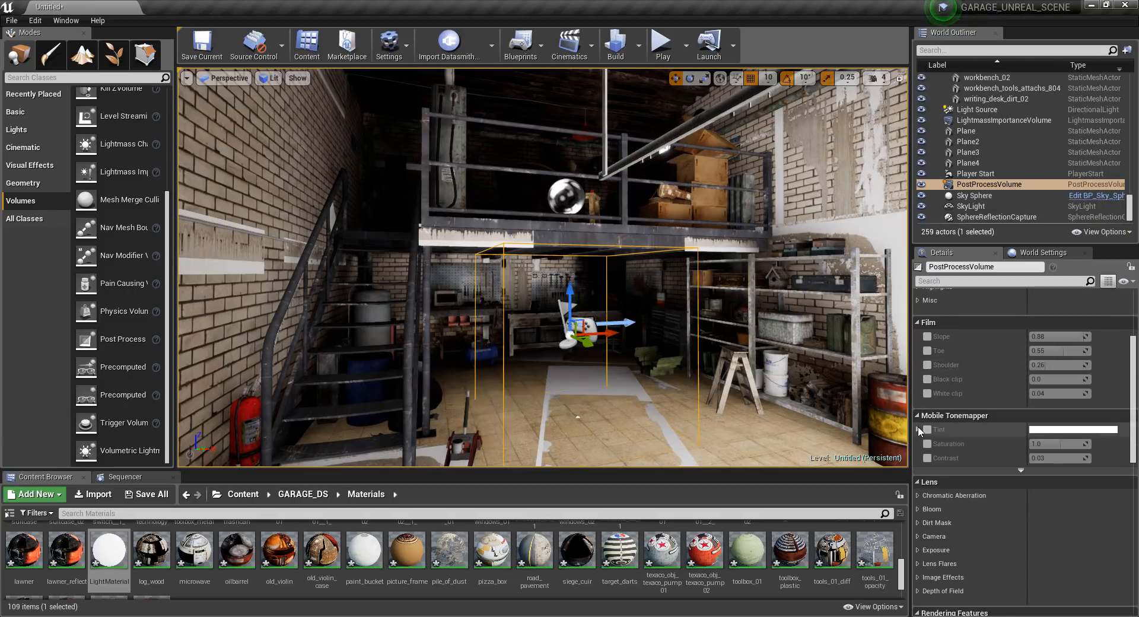
scroll(937, 528, down, 5)
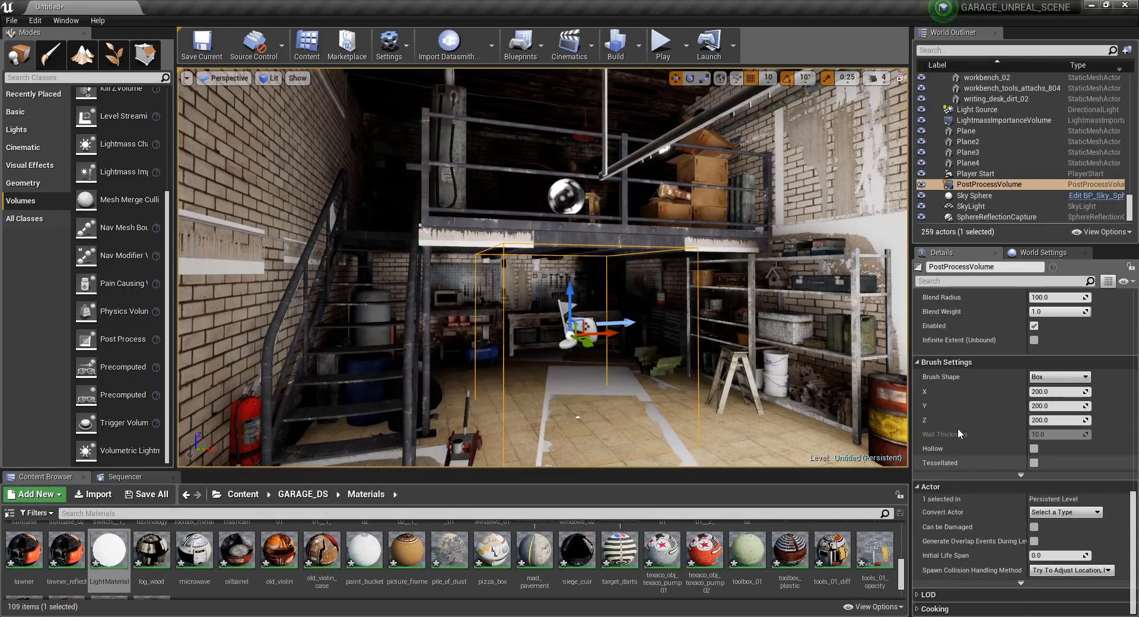
click(1034, 399)
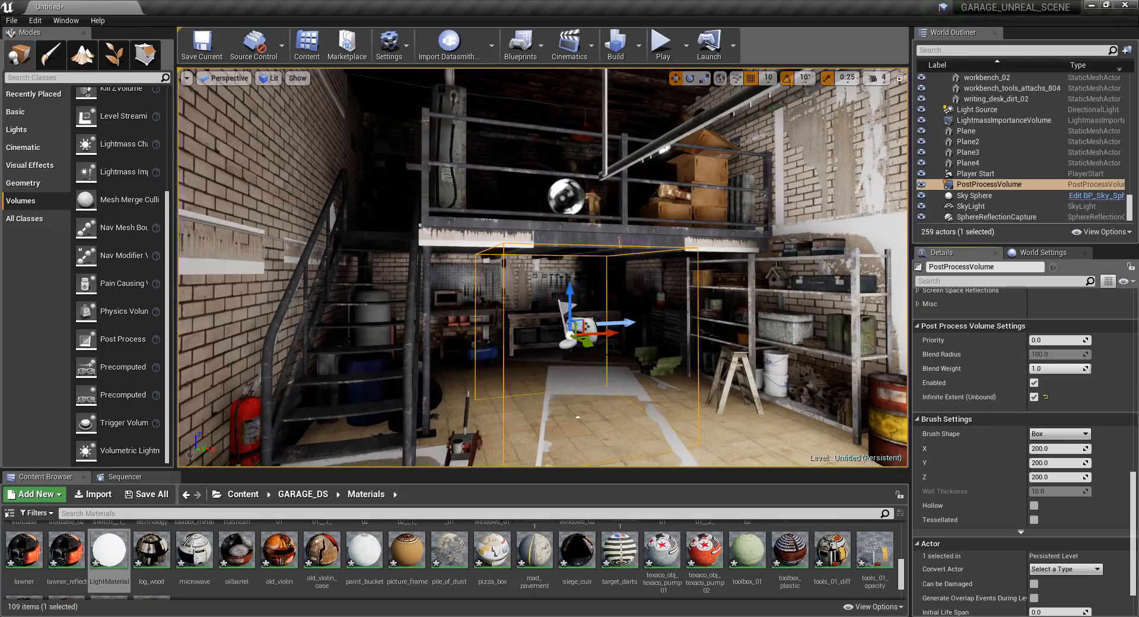
Enable the Shutter Speed, ISO and Aperture (F-stop) overrides in the Post Process Volume's camera settings.
scroll(985, 369, up, 10)
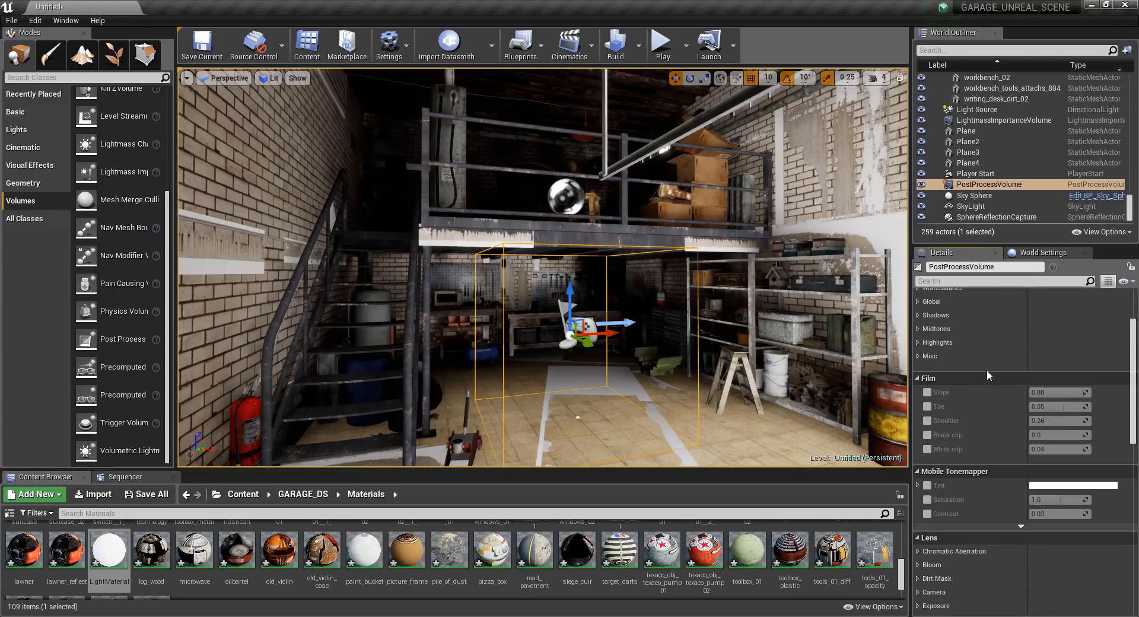
click(921, 458)
click(918, 471)
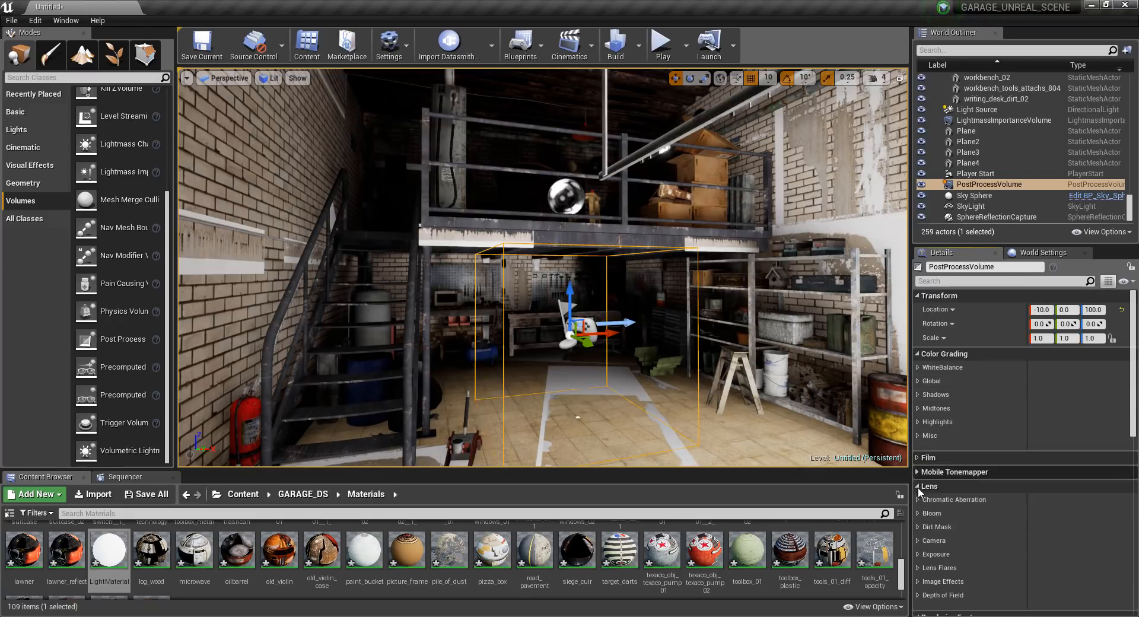
click(918, 555)
click(919, 540)
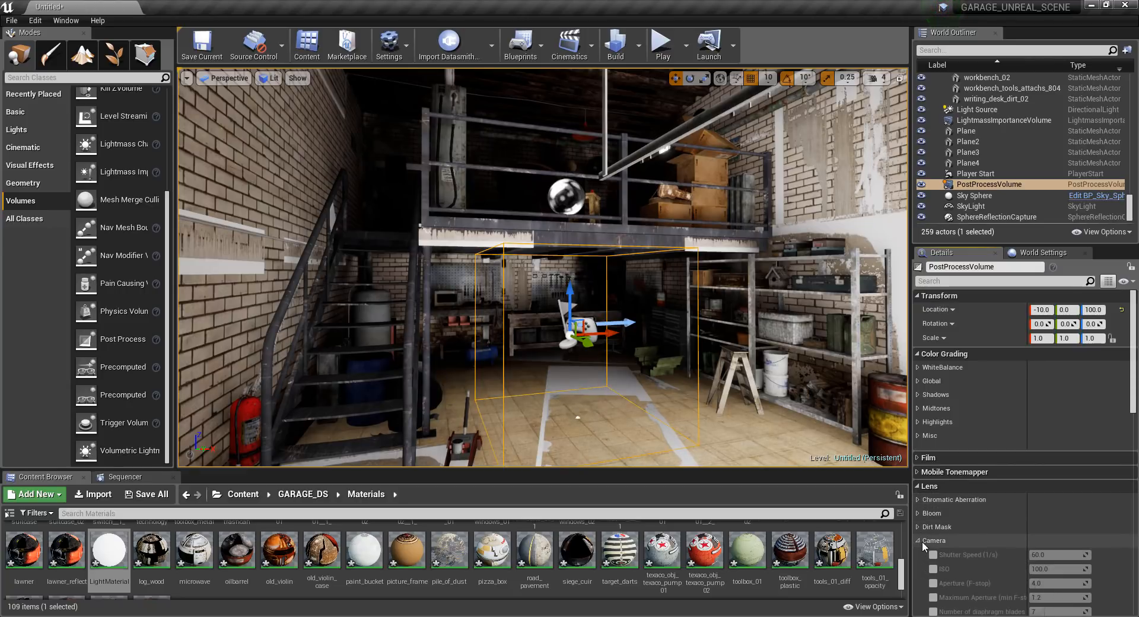
scroll(922, 542, down, 3)
click(932, 473)
click(933, 460)
click(933, 489)
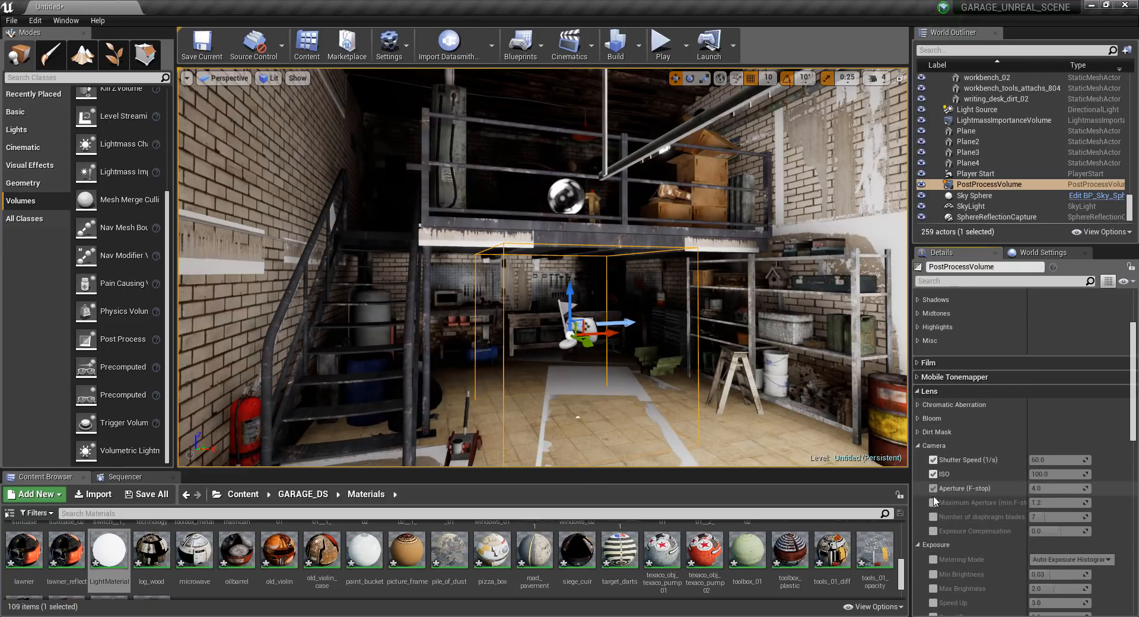
Override the Post Process Volume's exposure metering mode and set it to Manual.
click(919, 446)
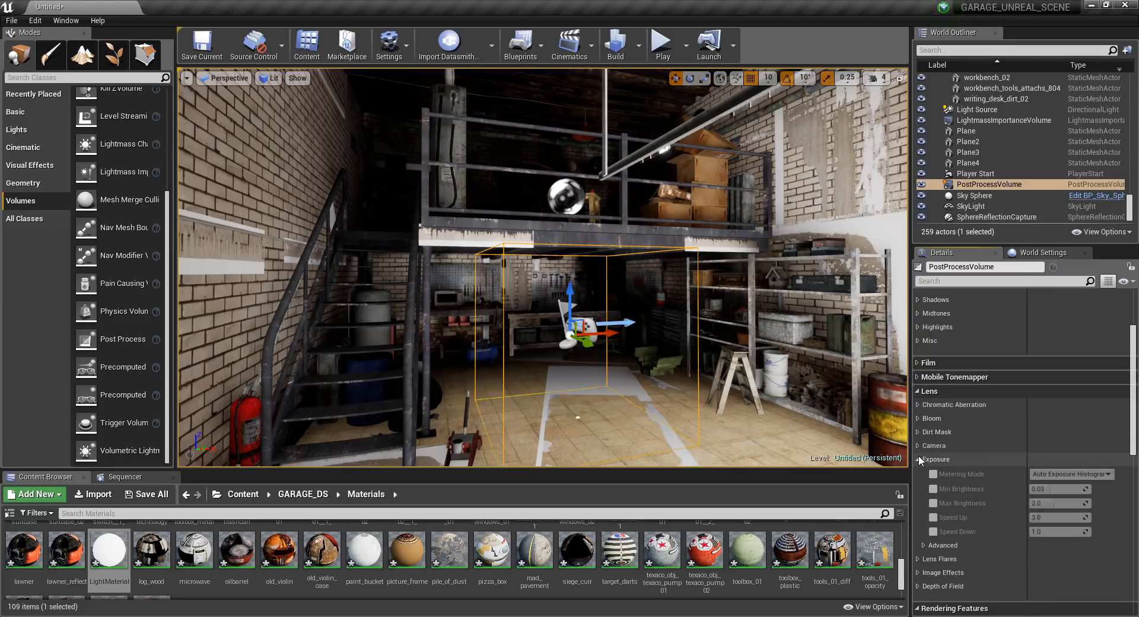
click(933, 474)
click(1071, 474)
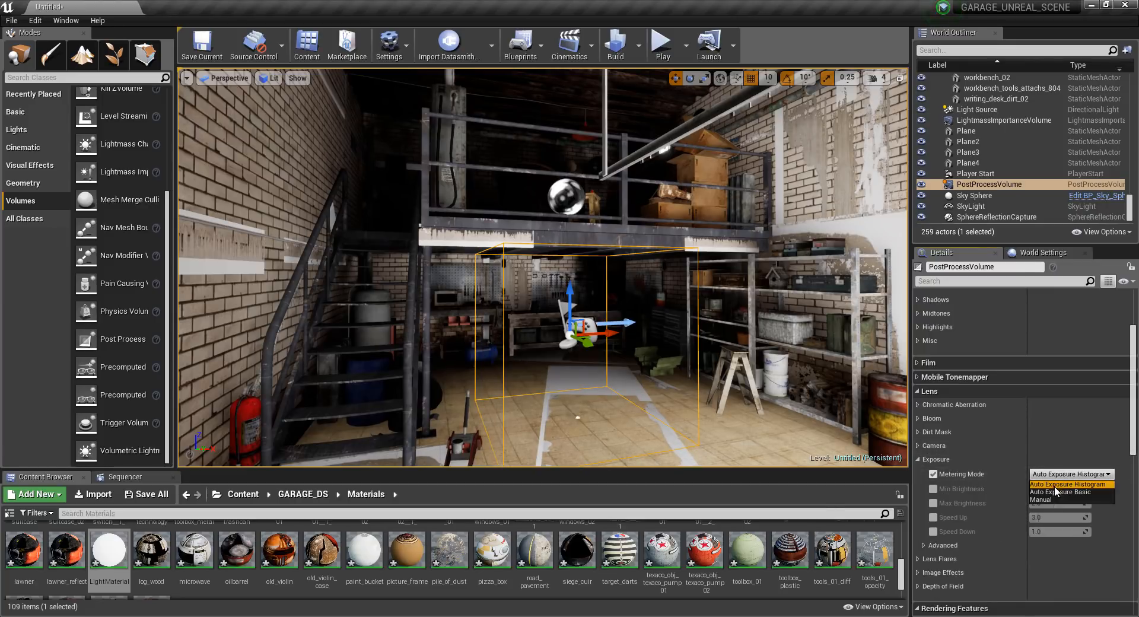
click(1044, 499)
Set the Post Process Volume camera's shutter speed to 1.0, aperture to 1.0 and ISO to about 5518.
click(918, 460)
click(919, 446)
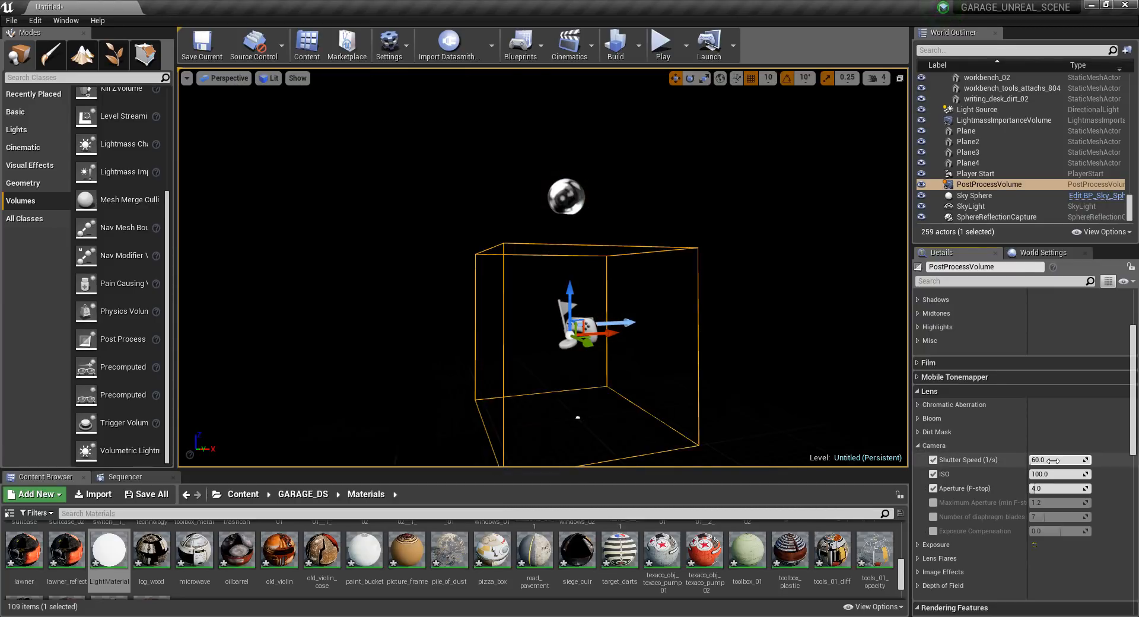
drag(1040, 459, 1091, 474)
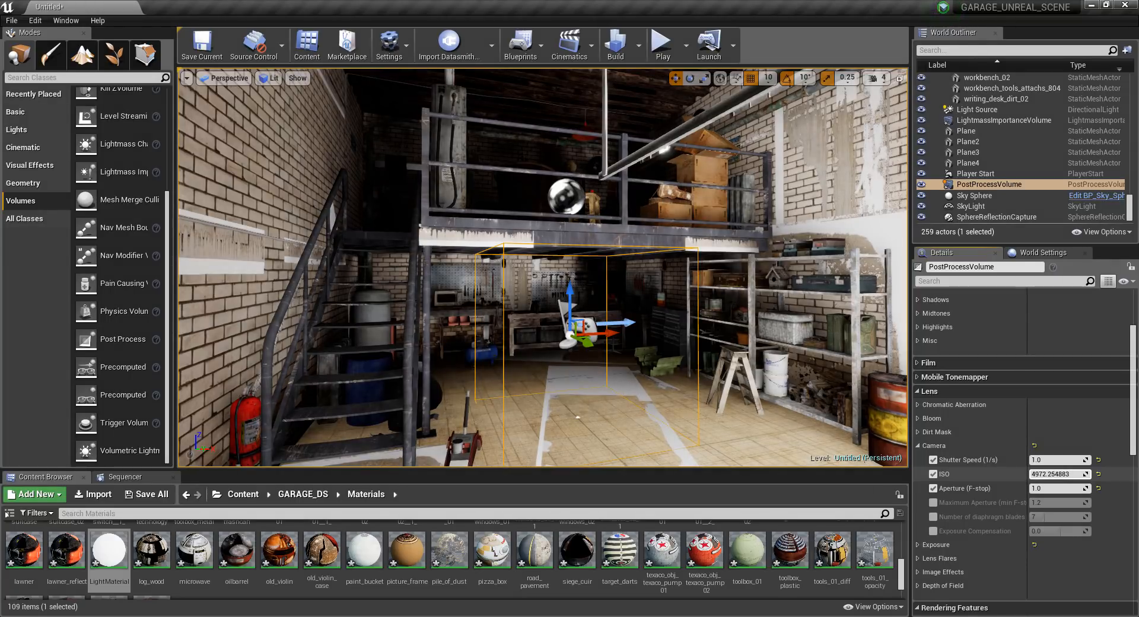
Open the garage_decal material, connect a texture sample's alpha to Opacity Mask, save the material and close its editor.
right_drag(682, 297, 517, 290)
key(d)
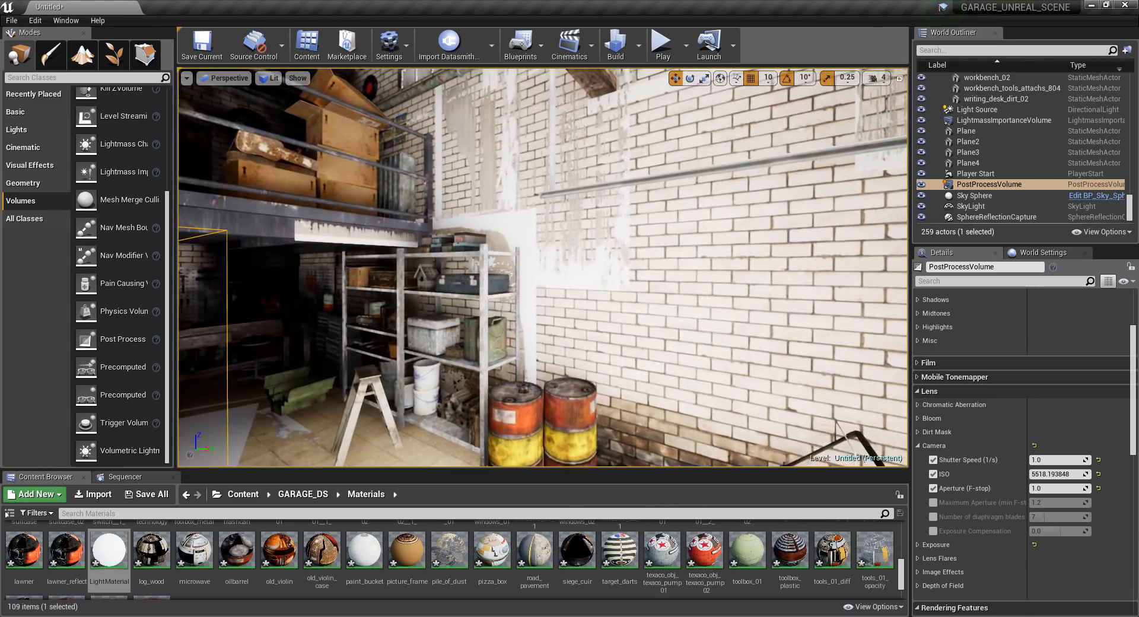
click(523, 339)
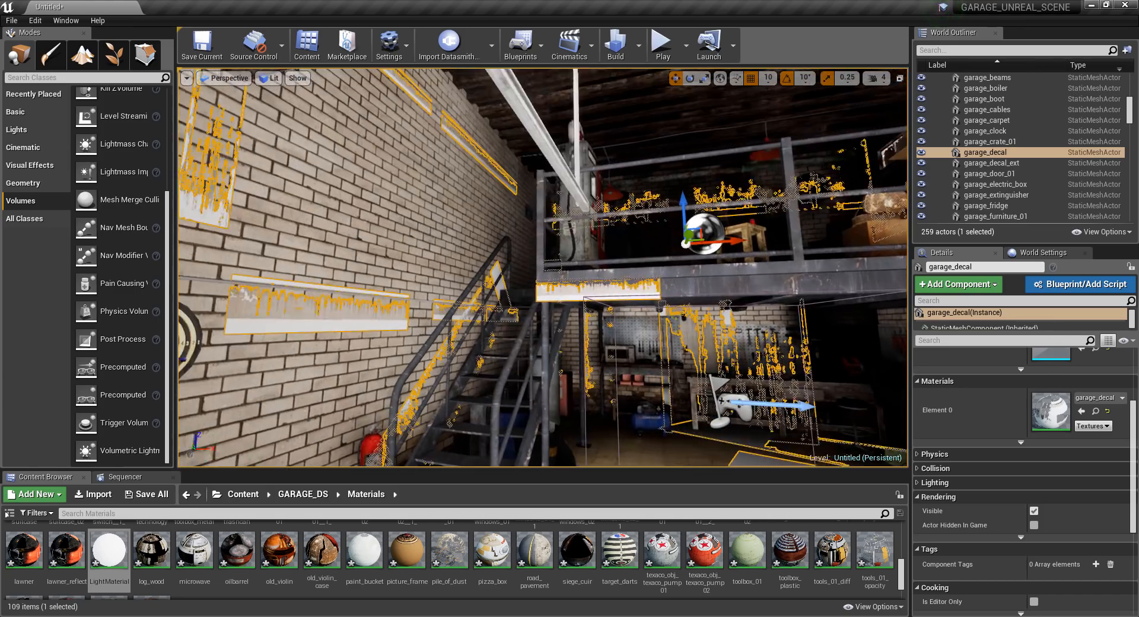
scroll(543, 267, up, 5)
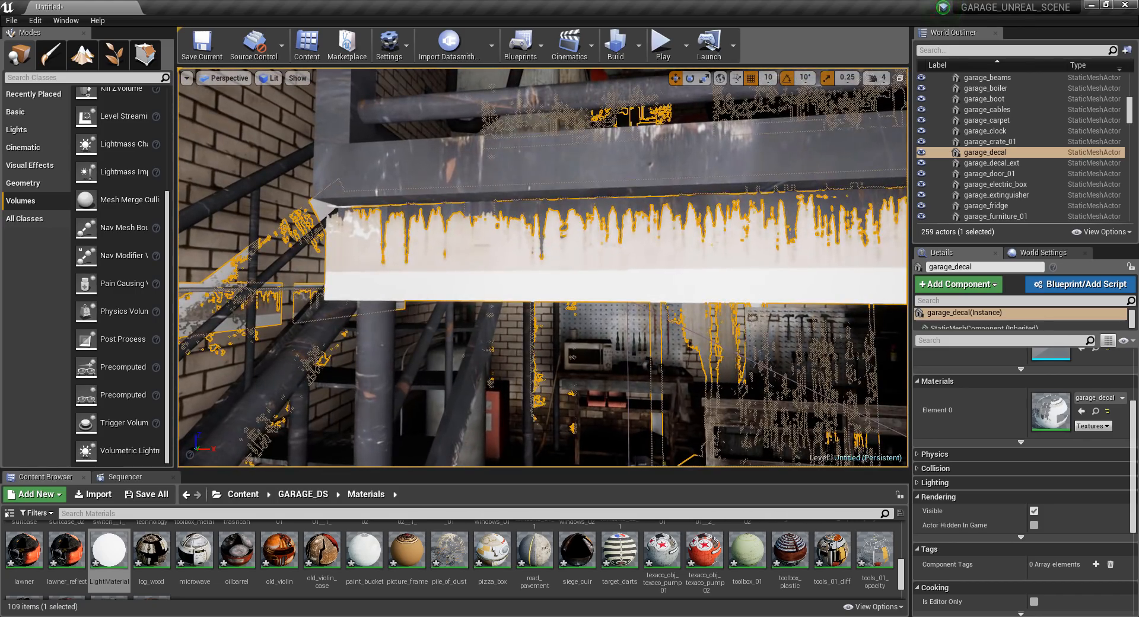
scroll(543, 267, down, 4)
right_drag(543, 267, 682, 309)
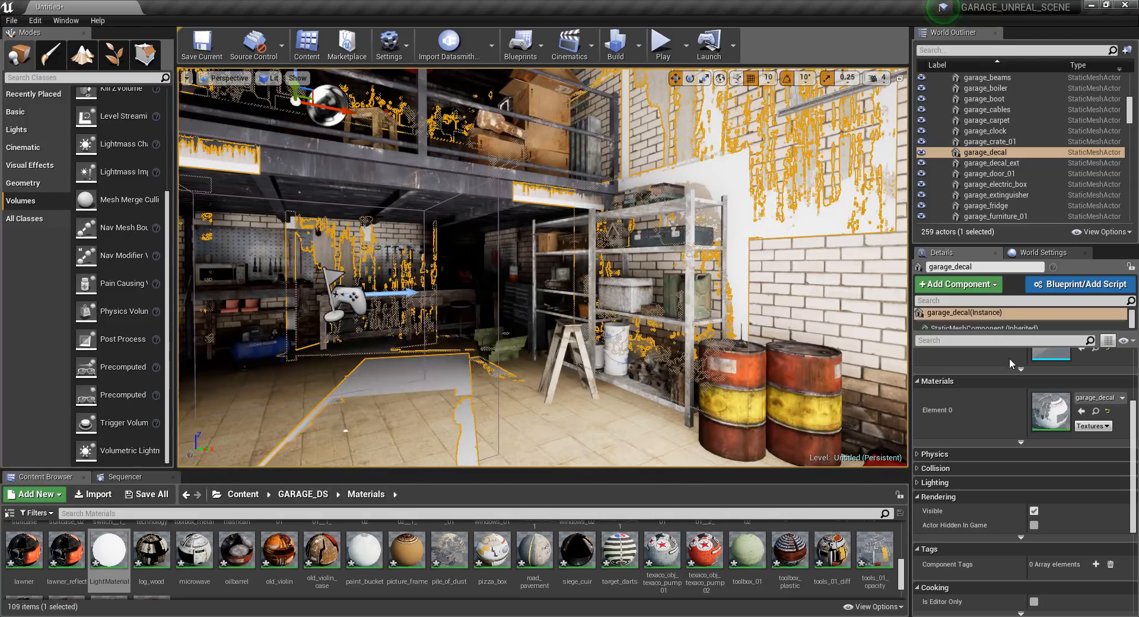
double_click(1051, 411)
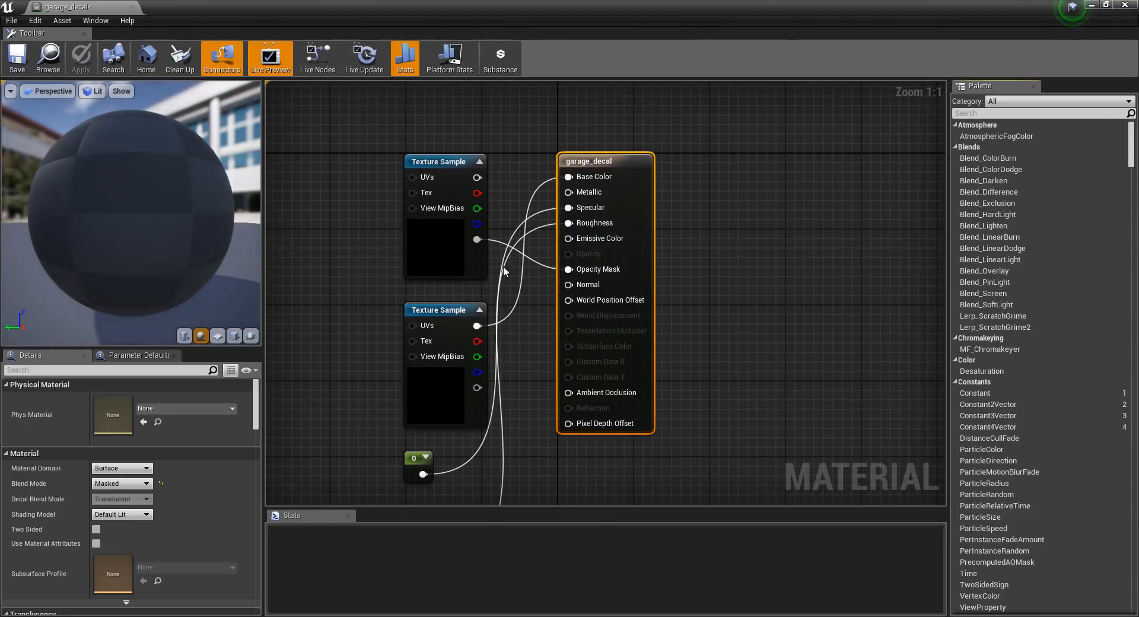
mouse_move(559, 268)
ctrl+mouse_down()
mouse_move(582, 285)
mouse_move(571, 269)
ctrl+mouse_up()
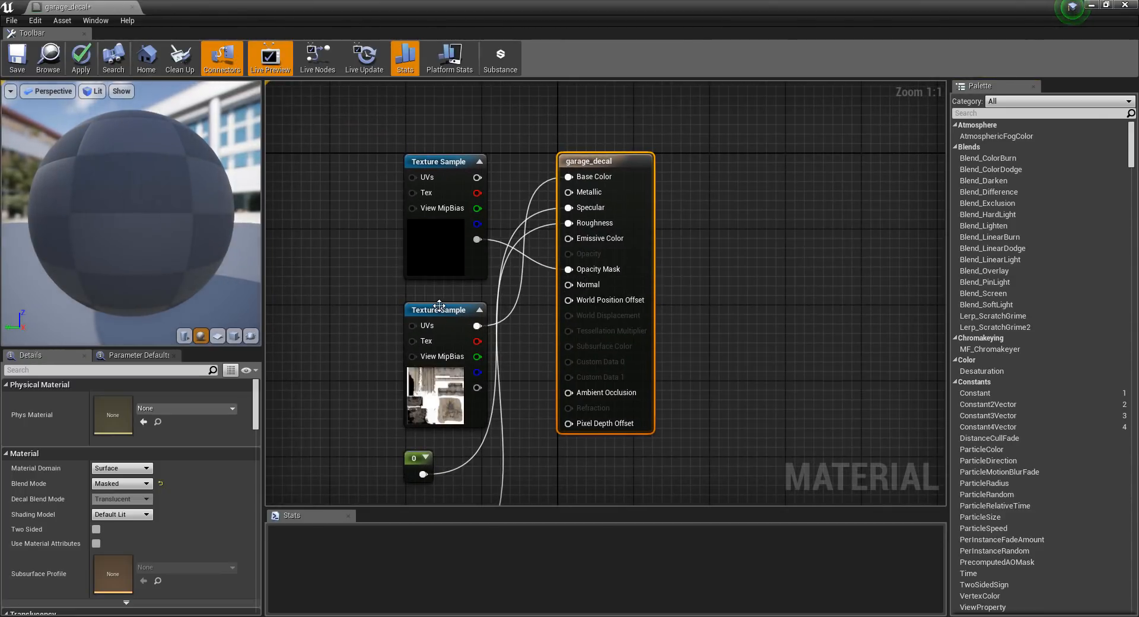
drag(439, 305, 346, 299)
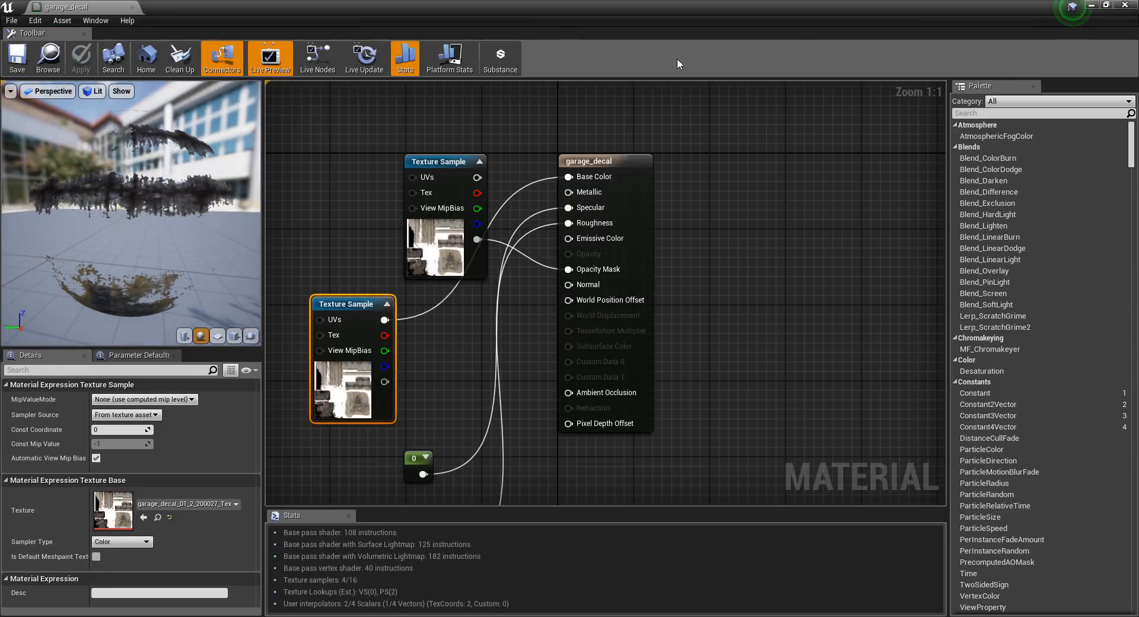
click(1123, 7)
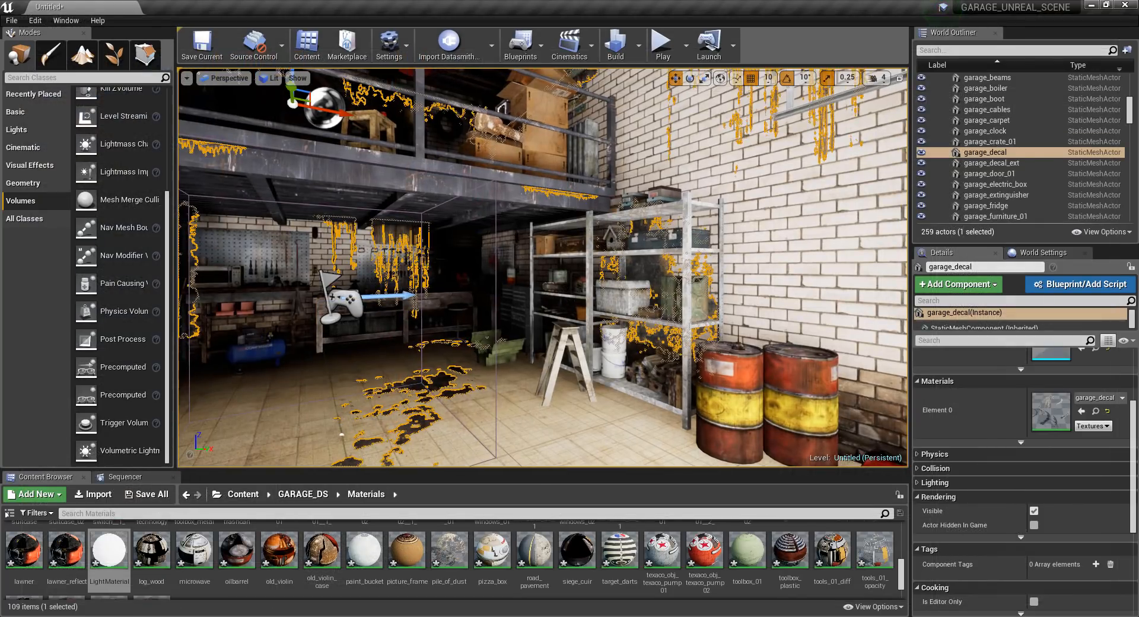
Examine the garage's decals, floor, walls and mezzanine in the viewport, checking the materials of garage_wall and stage_floor.
right_click(497, 373)
click(493, 380)
click(518, 380)
click(515, 410)
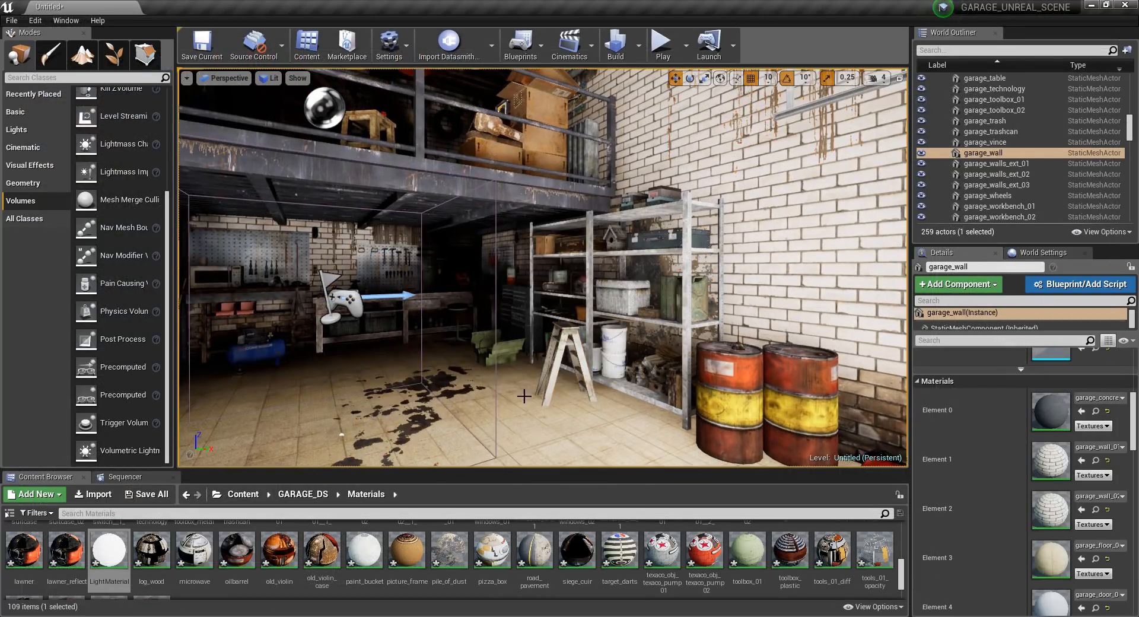
right_drag(525, 395, 588, 360)
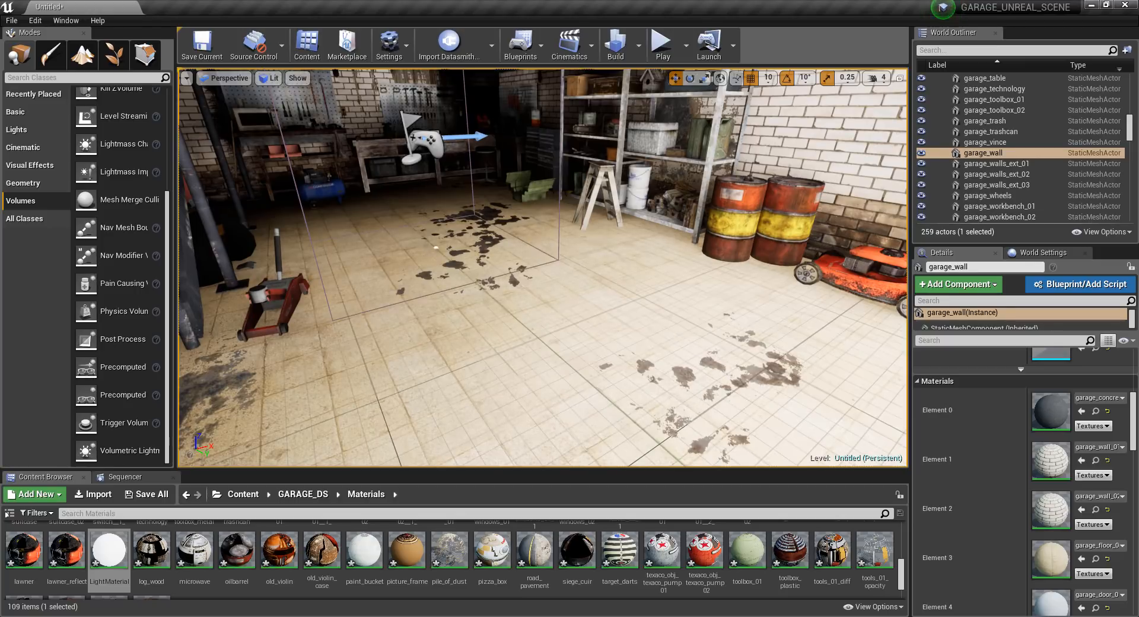
key(f)
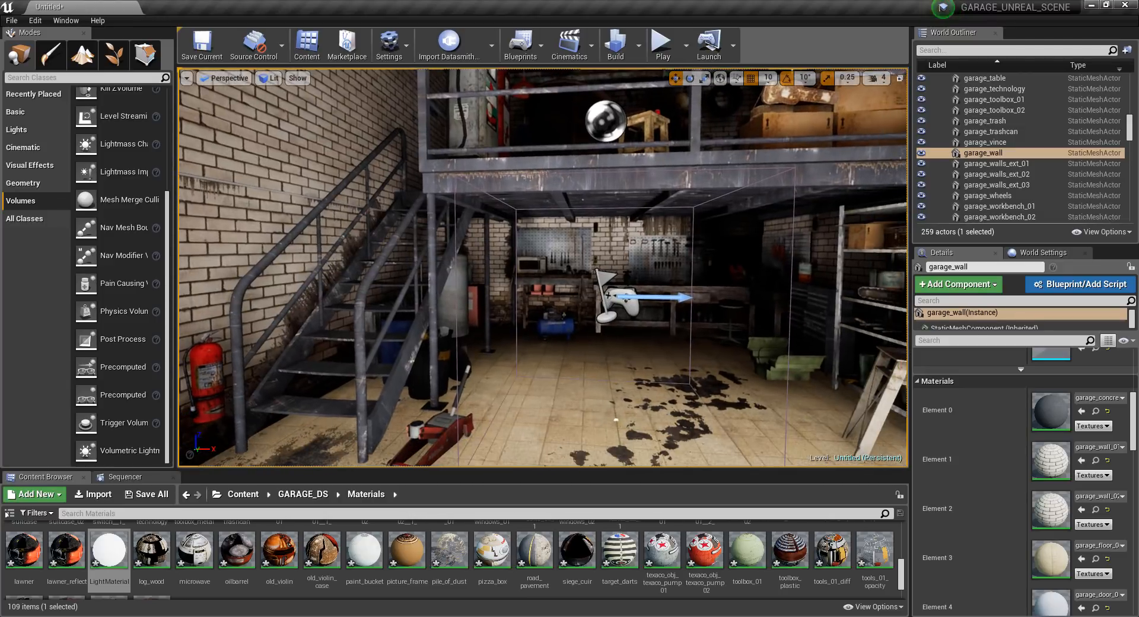
click(520, 175)
click(521, 179)
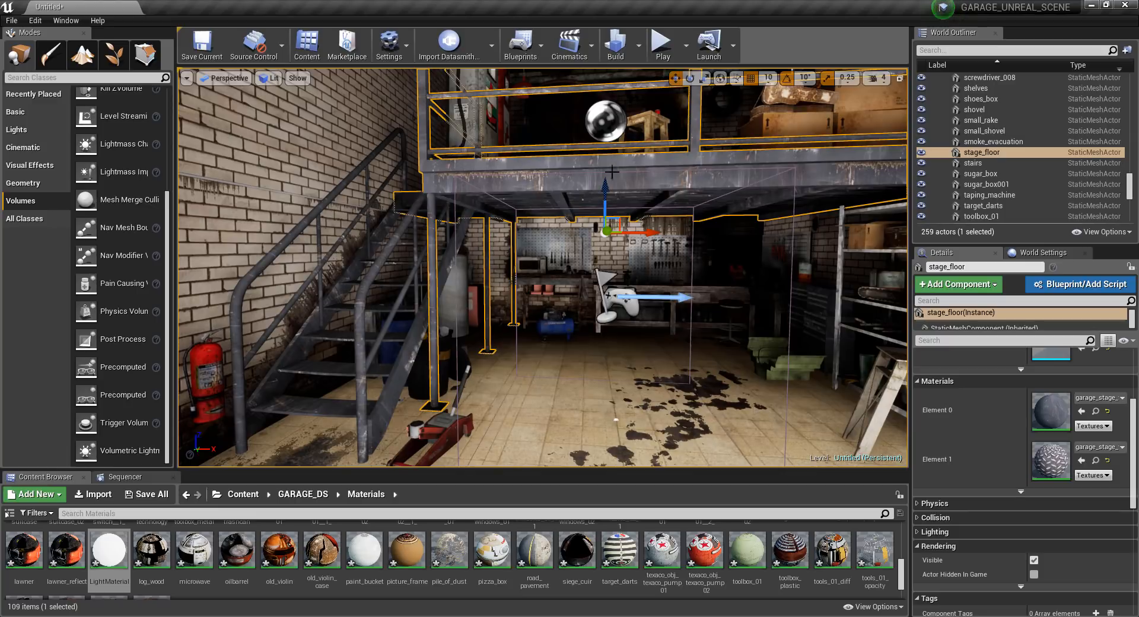
right_drag(612, 172, 502, 266)
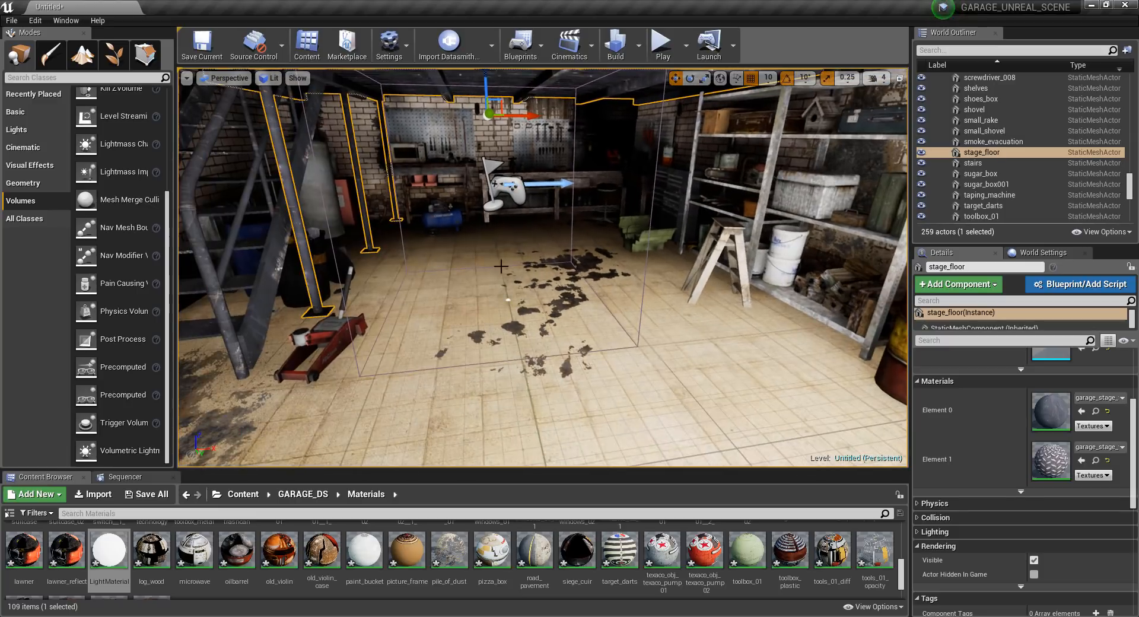
click(463, 282)
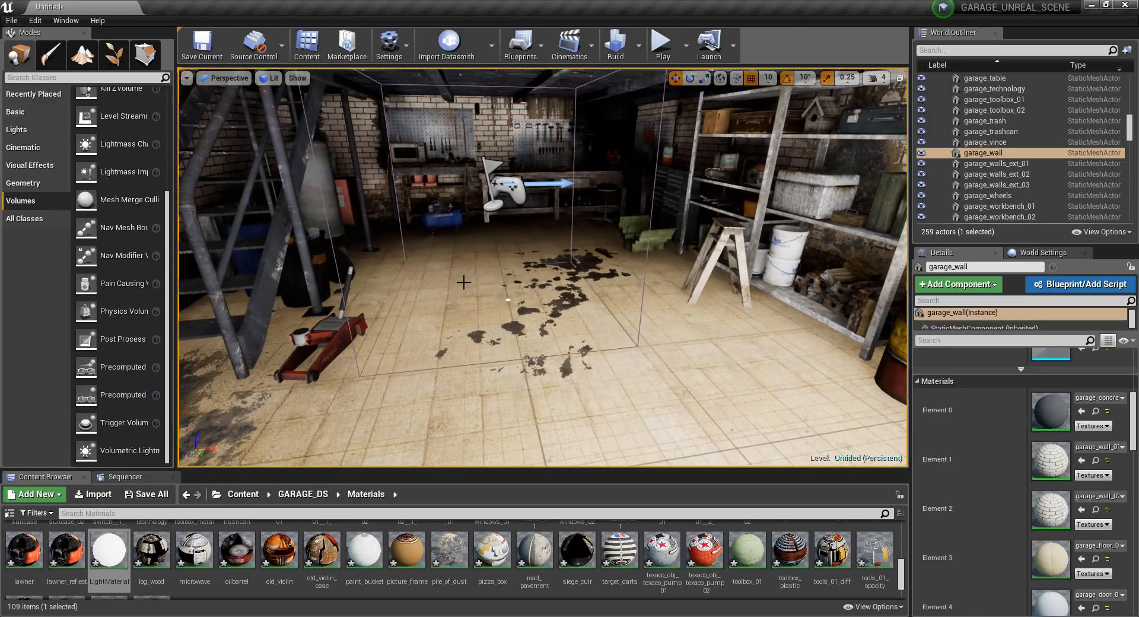
right_drag(464, 281, 454, 240)
key(s)
Open garage_wall's first brick material, inspect its normal and flatness nodes, and close the editor.
double_click(1051, 460)
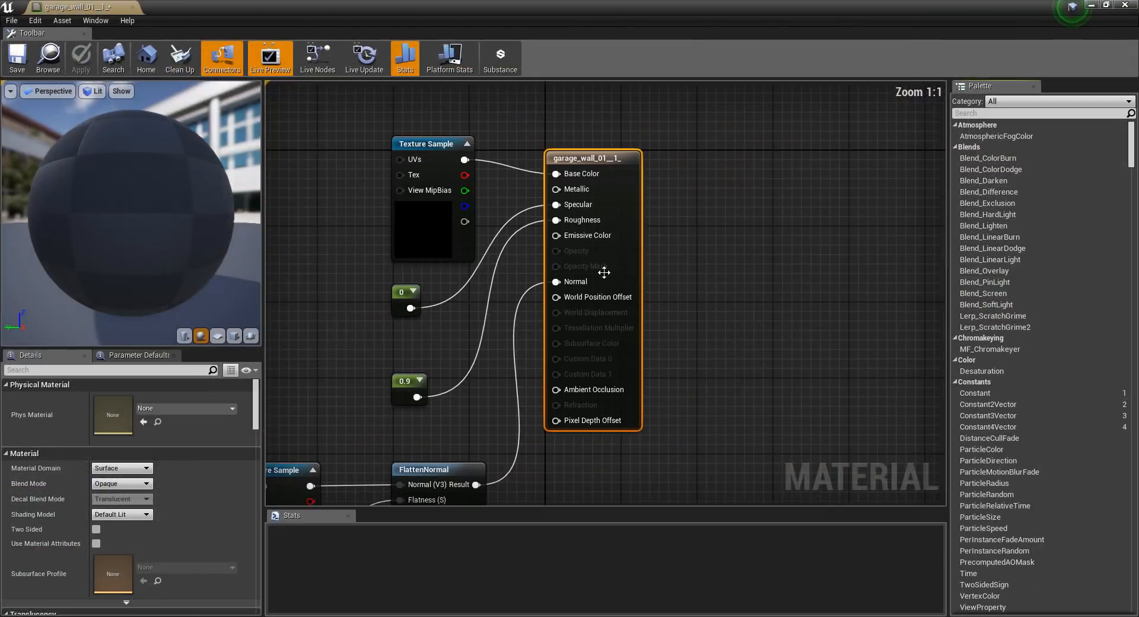
scroll(548, 274, down, 4)
scroll(549, 275, up, 3)
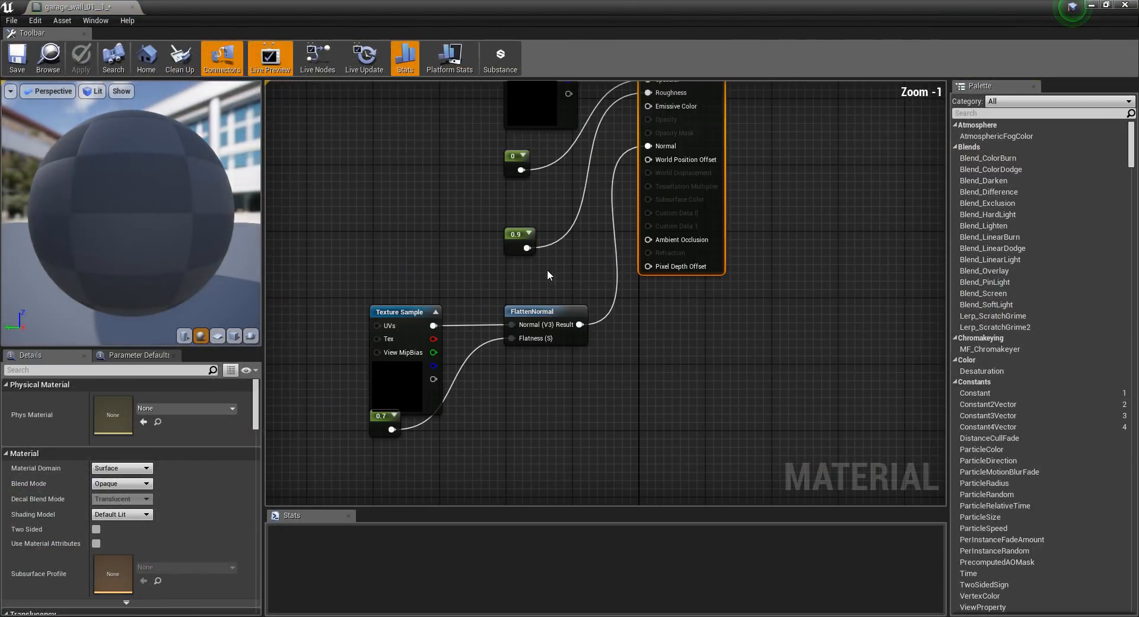
click(1125, 5)
Open the garage_floor_02__1_ material and delete the constants 0 and 0.9 feeding its Specular and Roughness inputs.
right_drag(543, 267, 495, 240)
right_drag(516, 332, 573, 373)
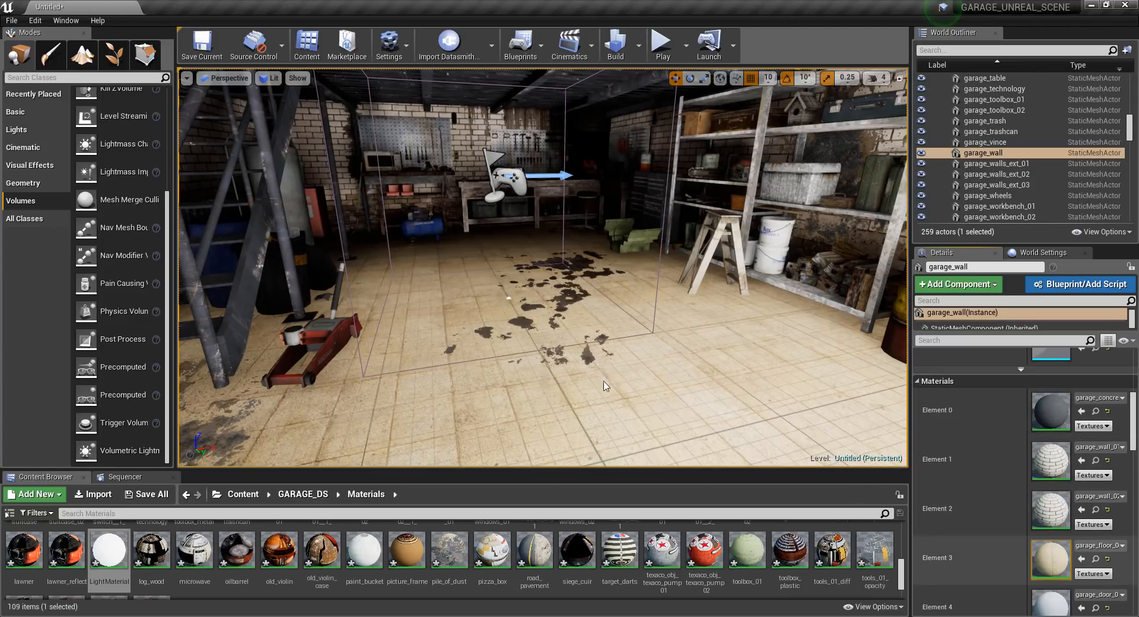
double_click(1056, 554)
drag(440, 163, 367, 154)
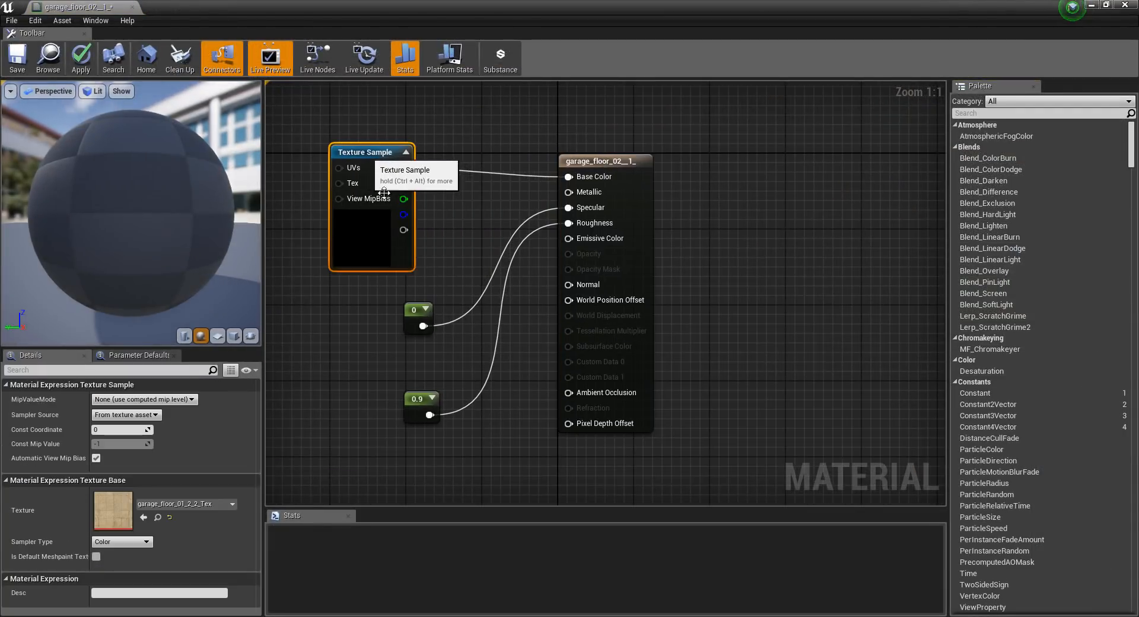
drag(416, 320, 389, 324)
drag(439, 298, 376, 465)
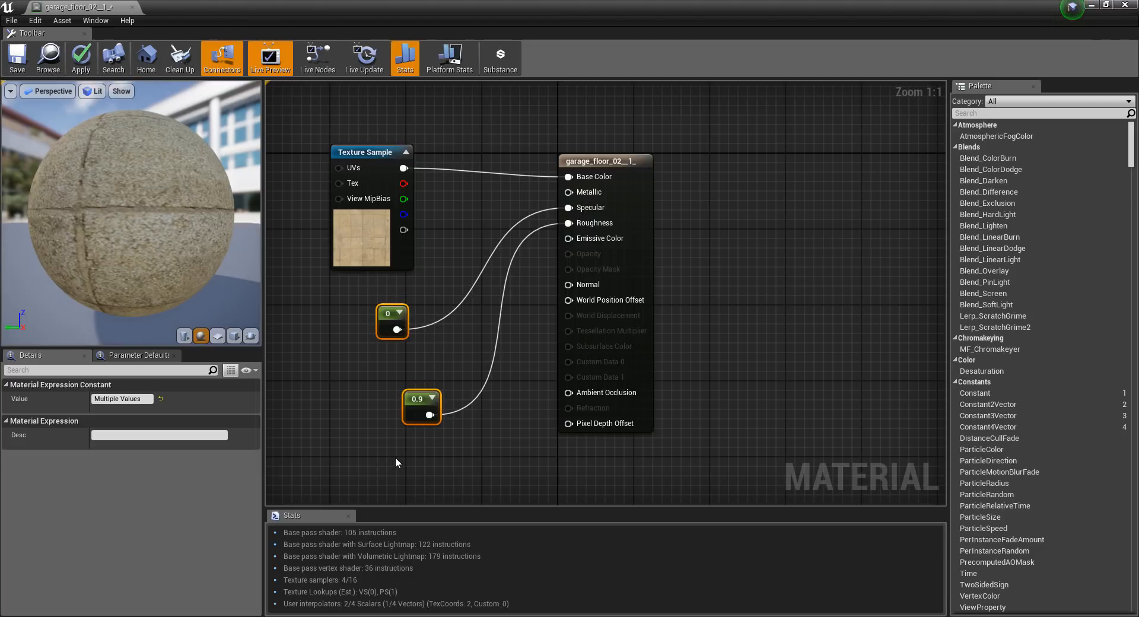
key(Delete)
Spread the floor material's texture sample and output nodes apart and add a Multiply node between them.
drag(375, 168, 327, 167)
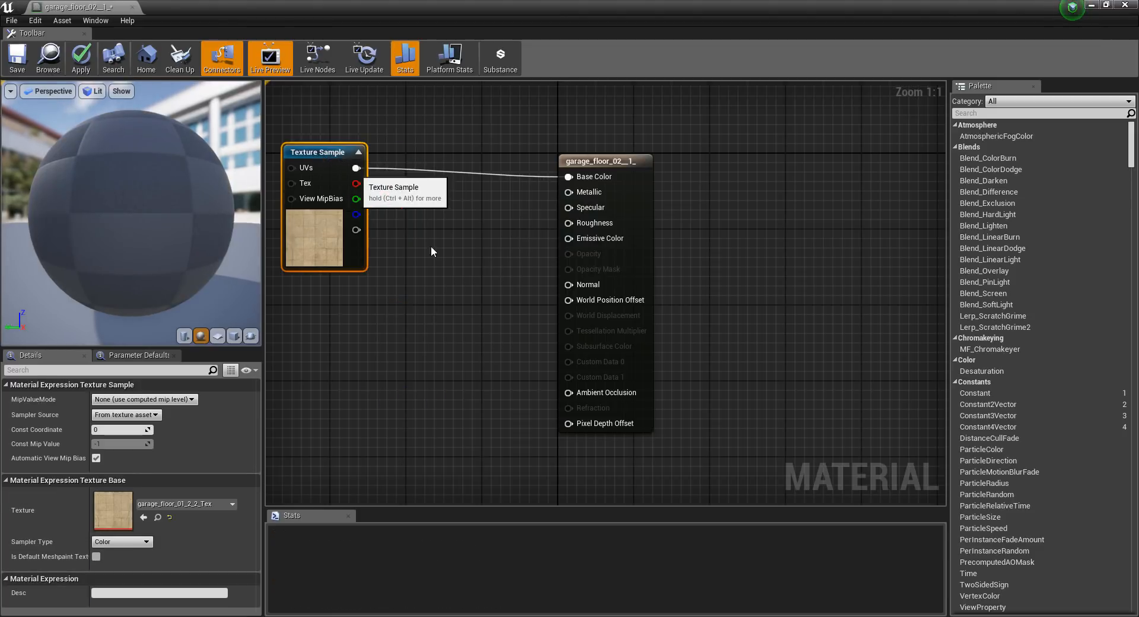
right_drag(418, 255, 514, 255)
drag(680, 163, 709, 240)
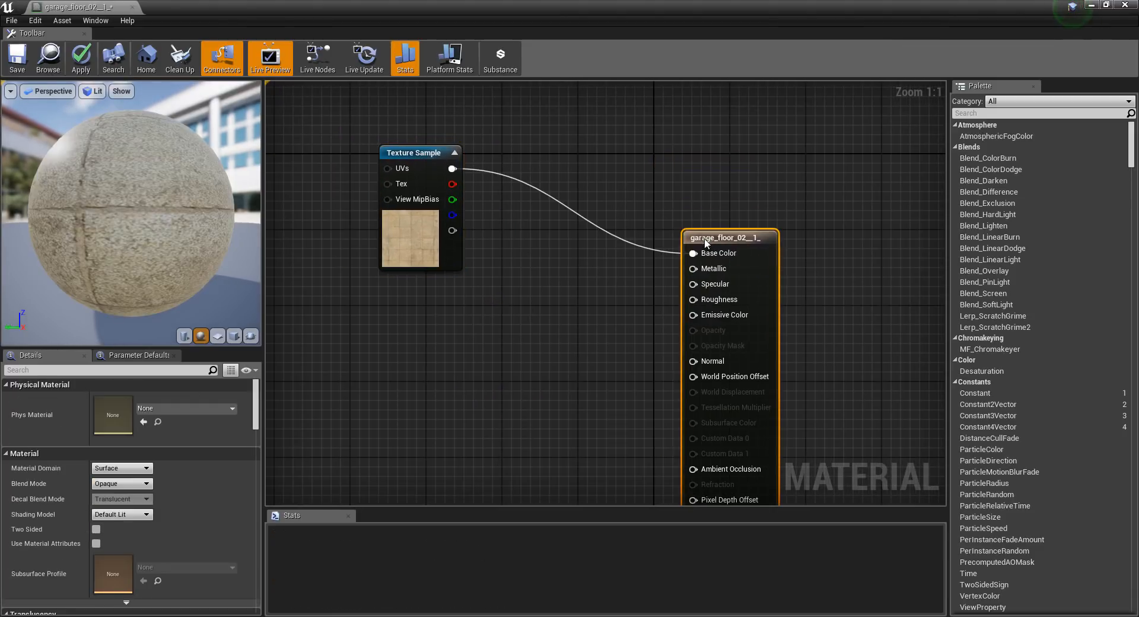
click(545, 270)
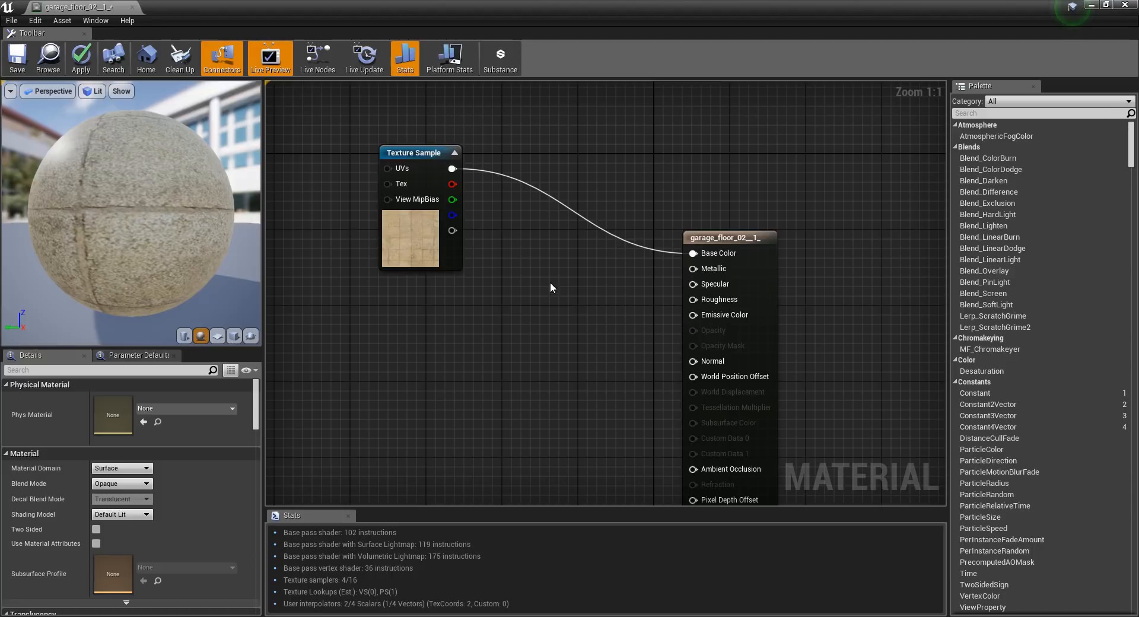
click(550, 319)
drag(576, 330, 557, 276)
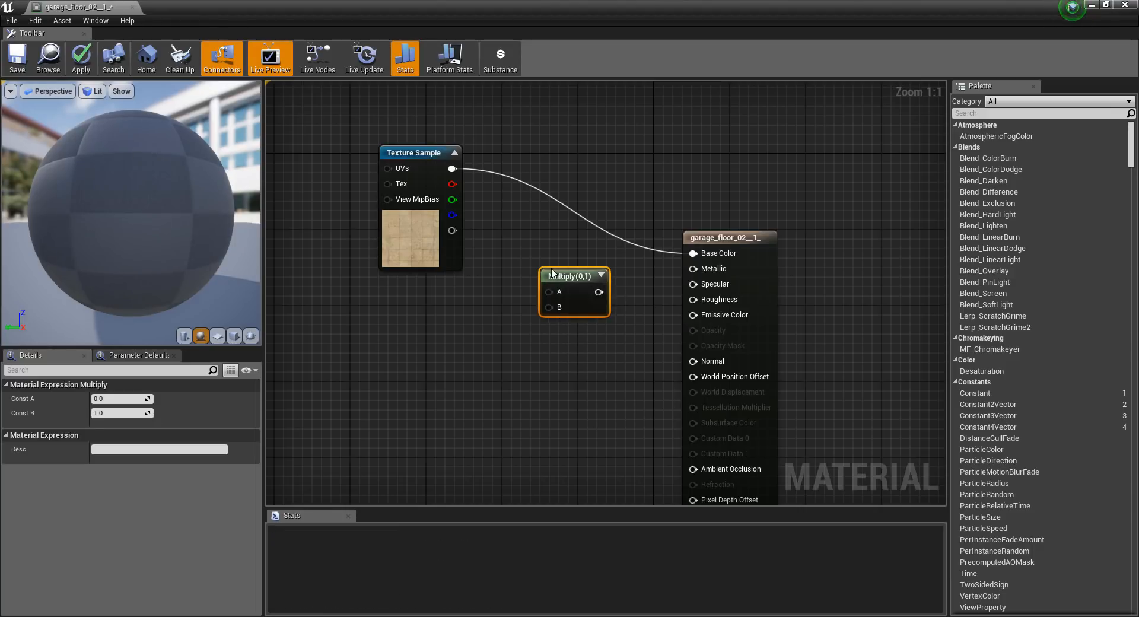
Add a Desaturation node fed by the floor's Texture Sample, making room for it beside the Multiply node.
drag(407, 146, 359, 137)
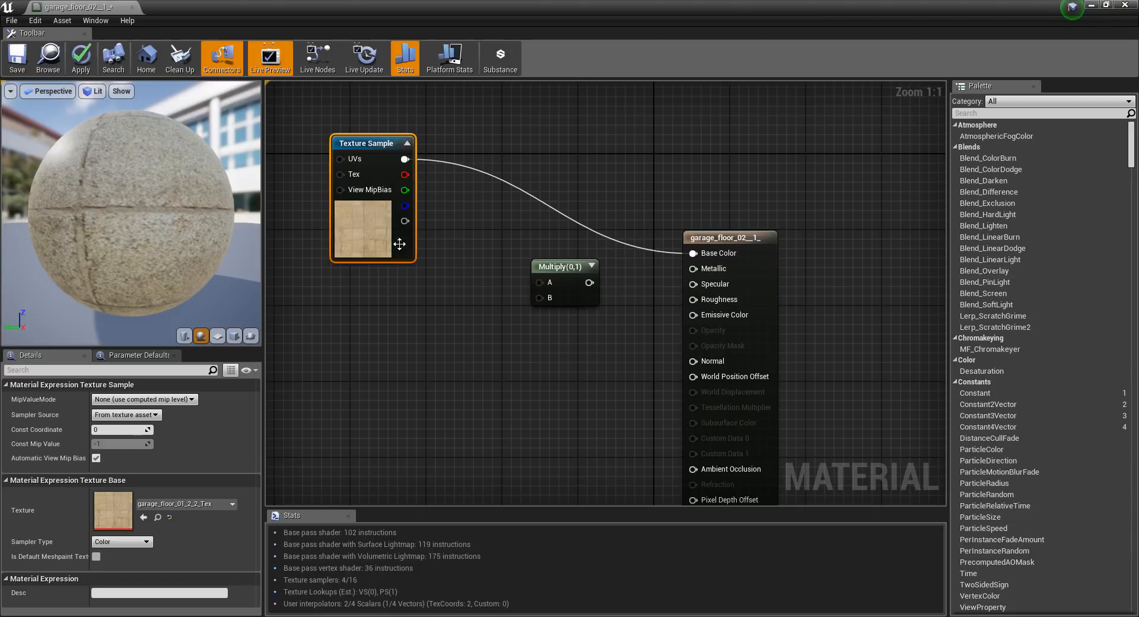
click(467, 269)
right_click(466, 260)
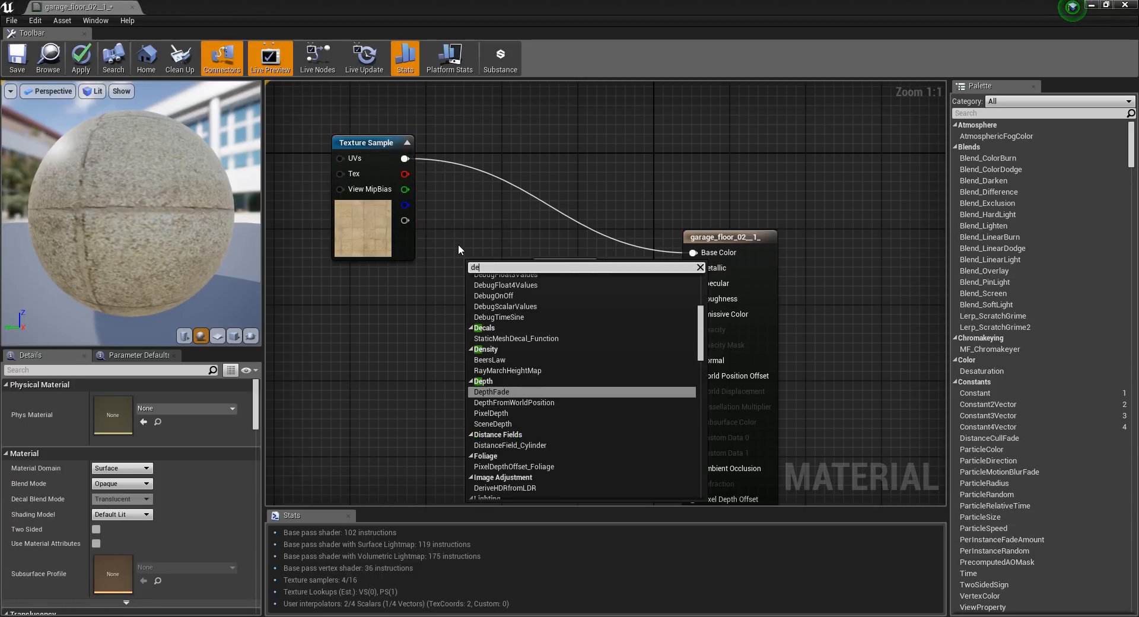
text(desat)
key(Return)
drag(405, 158, 448, 294)
drag(552, 271, 560, 320)
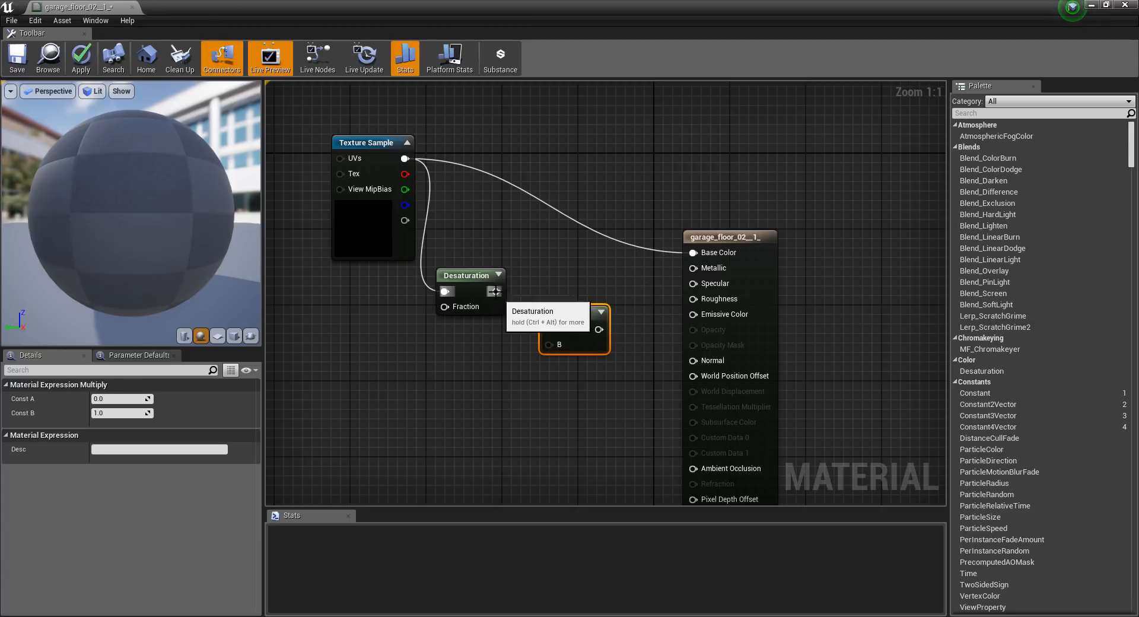
Multiply the desaturated texture by a new Constant and connect the result to the material's Metallic and Specular inputs, tidying the nodes.
drag(496, 292, 446, 376)
text(consta)
key(Return)
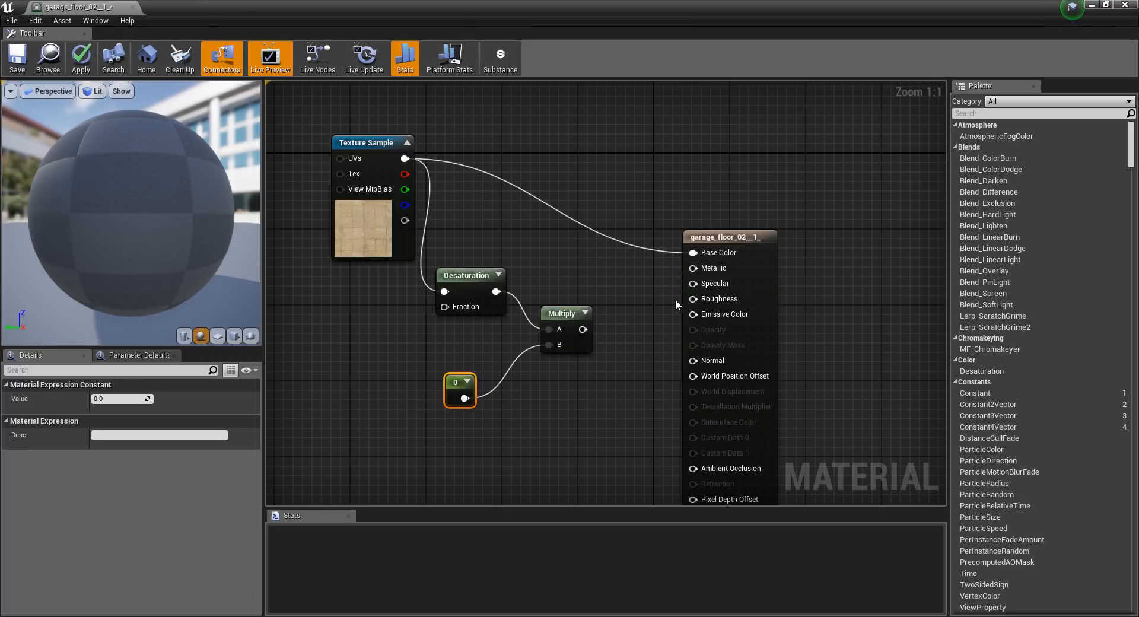
drag(581, 329, 693, 269)
drag(584, 329, 693, 283)
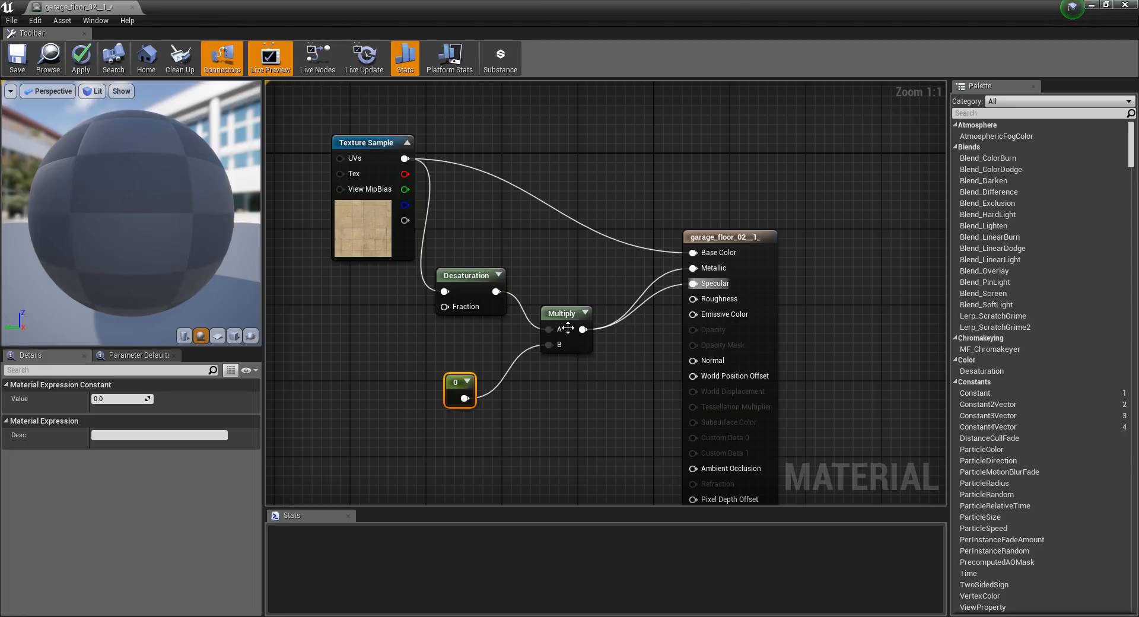
drag(567, 328, 587, 281)
drag(472, 391, 462, 359)
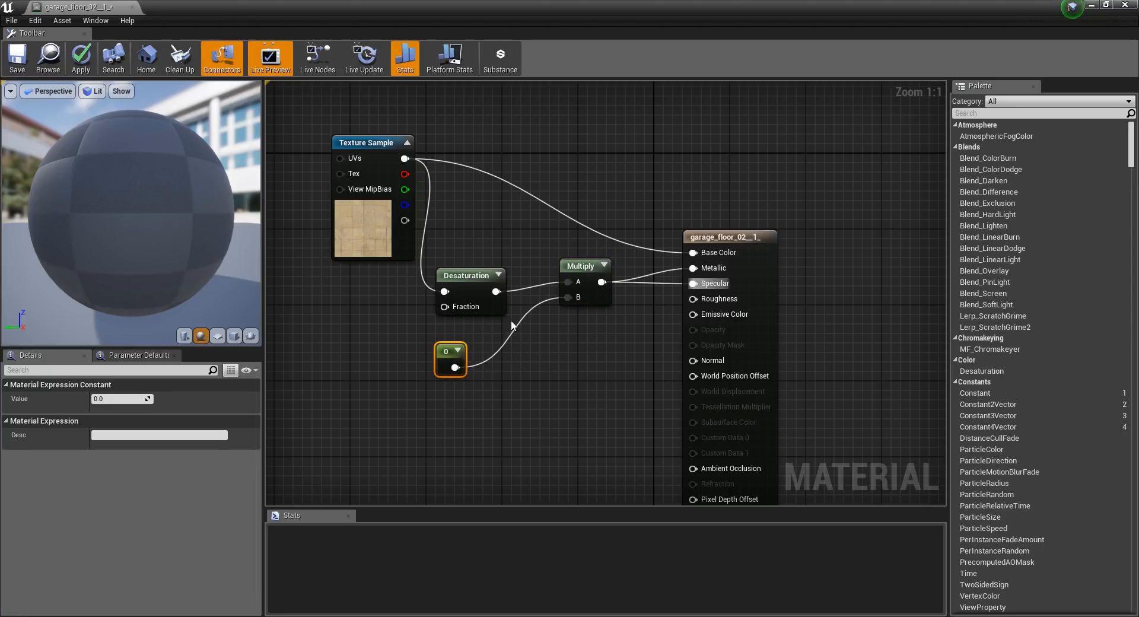
click(580, 266)
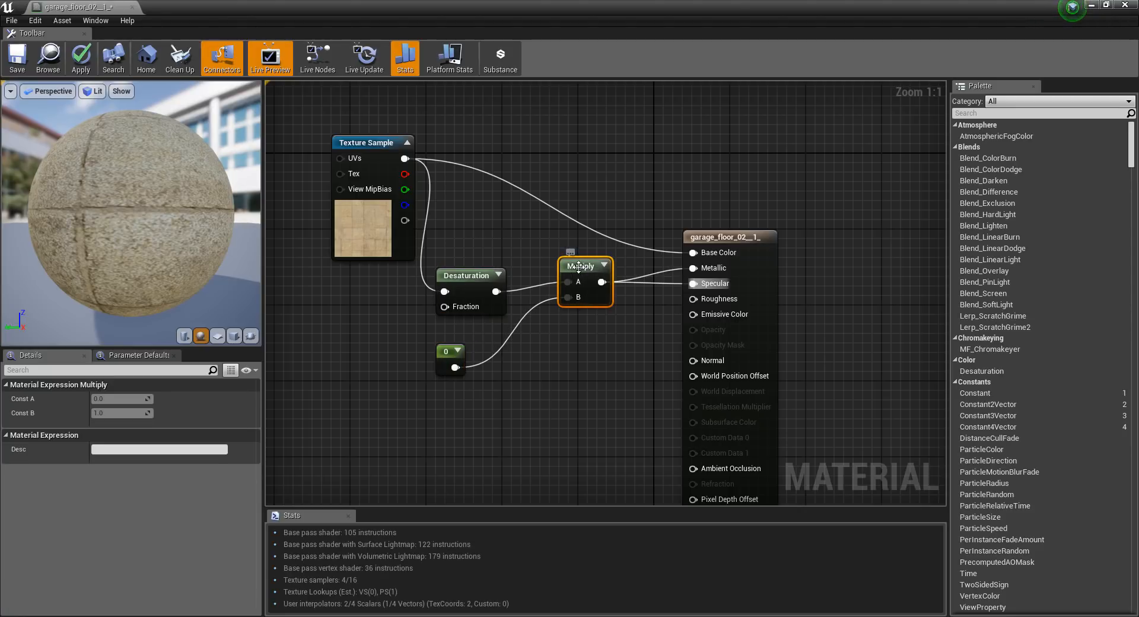
mouse_move(579, 266)
mouse_down()
mouse_move(575, 305)
mouse_move(569, 285)
mouse_up()
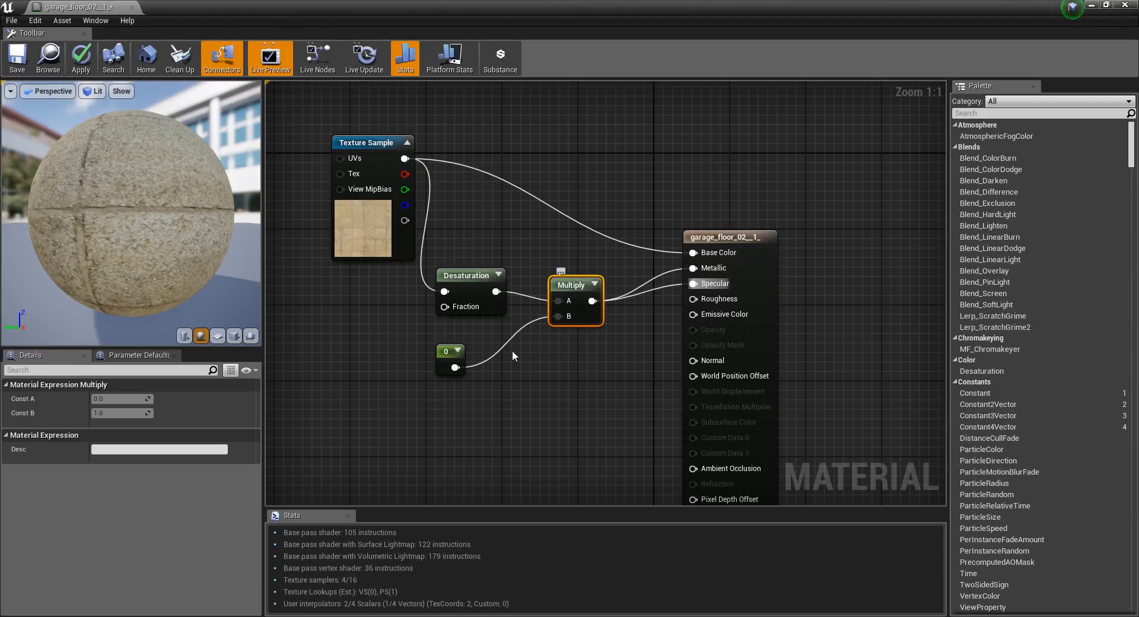
Duplicate the Multiply and its constant, feed the copy with the Desaturation output and connect it to Roughness.
click(452, 351)
ctrl+click(567, 289)
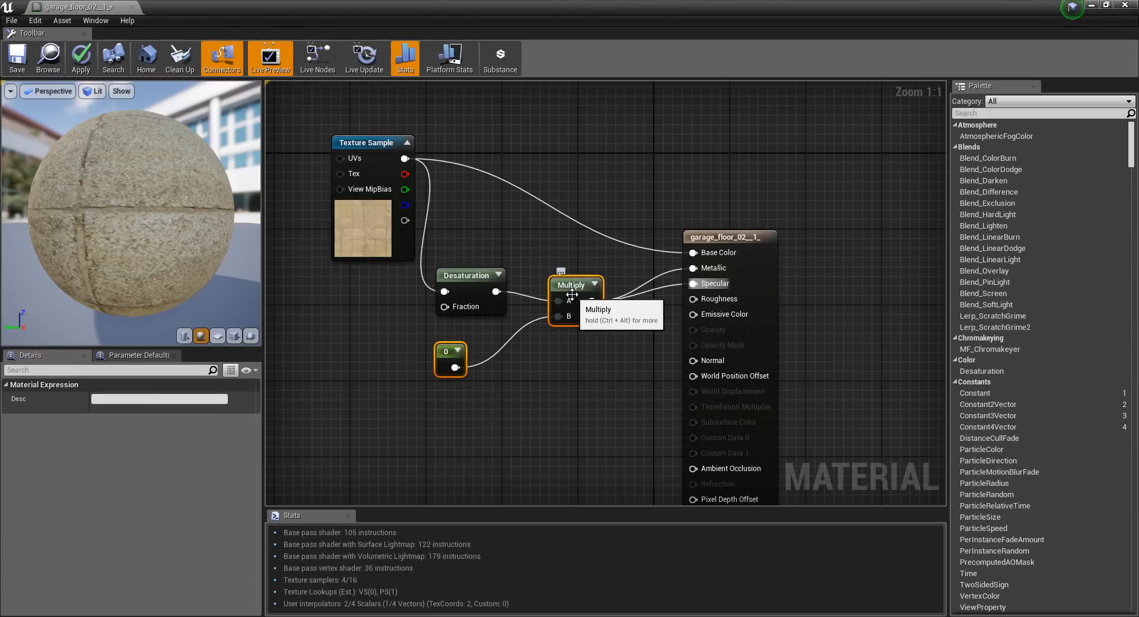
key(ctrl+c)
key(ctrl+v)
drag(650, 273, 590, 363)
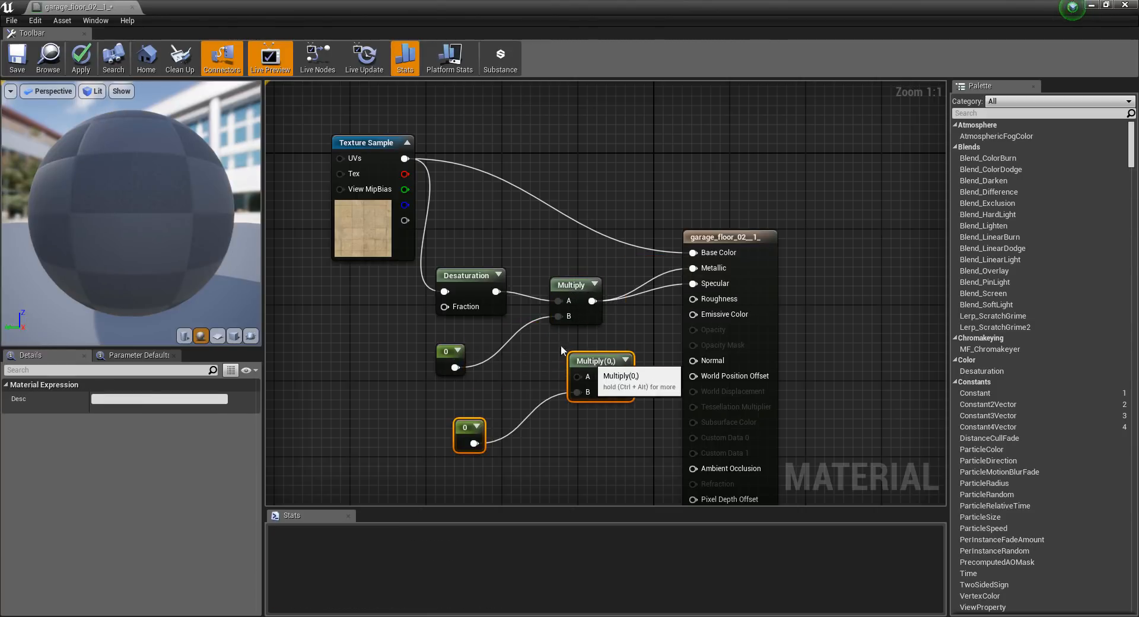
click(561, 350)
drag(497, 291, 693, 299)
click(589, 384)
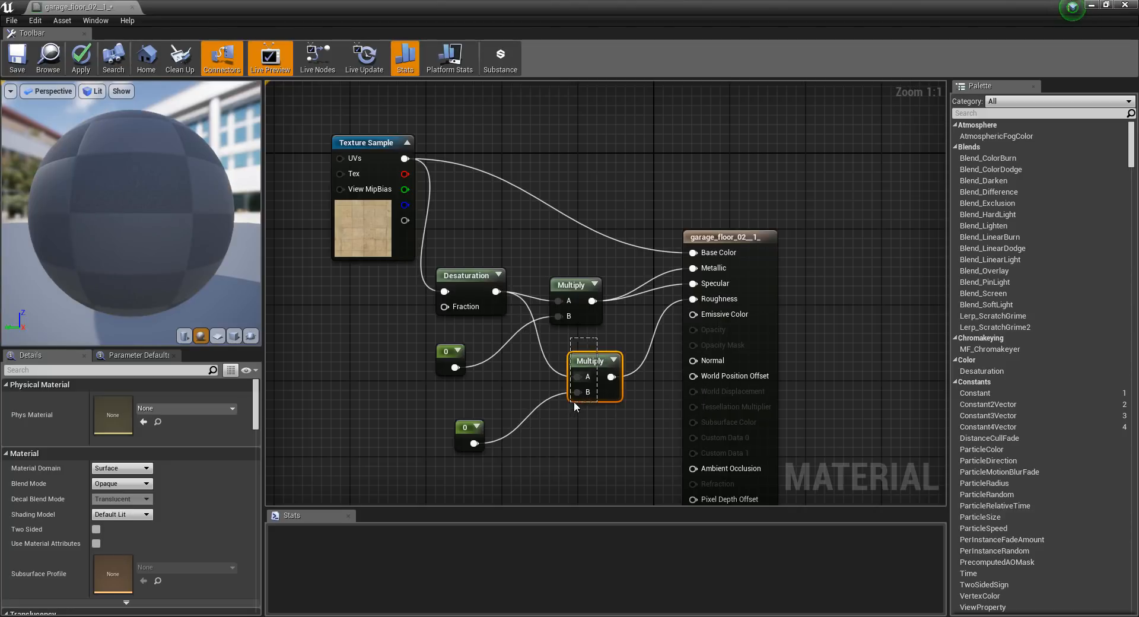
Set the constant of the Metallic and Specular multiplier to 1 and inspect the preview sphere.
click(448, 350)
drag(118, 398, 77, 408)
text(1)
key(Return)
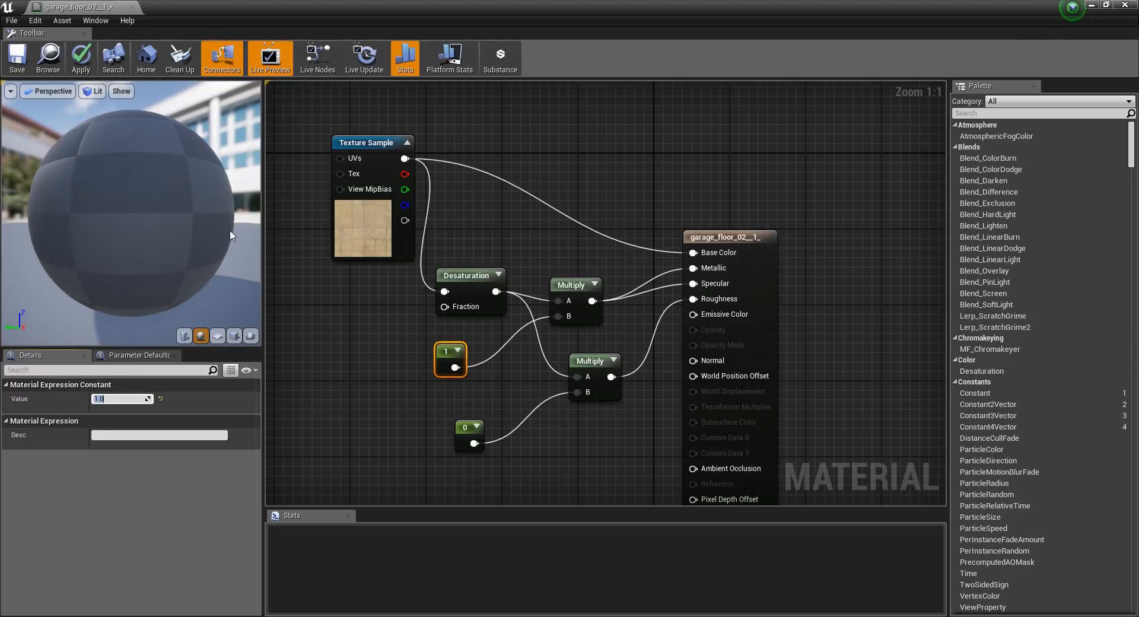
drag(126, 225, 172, 225)
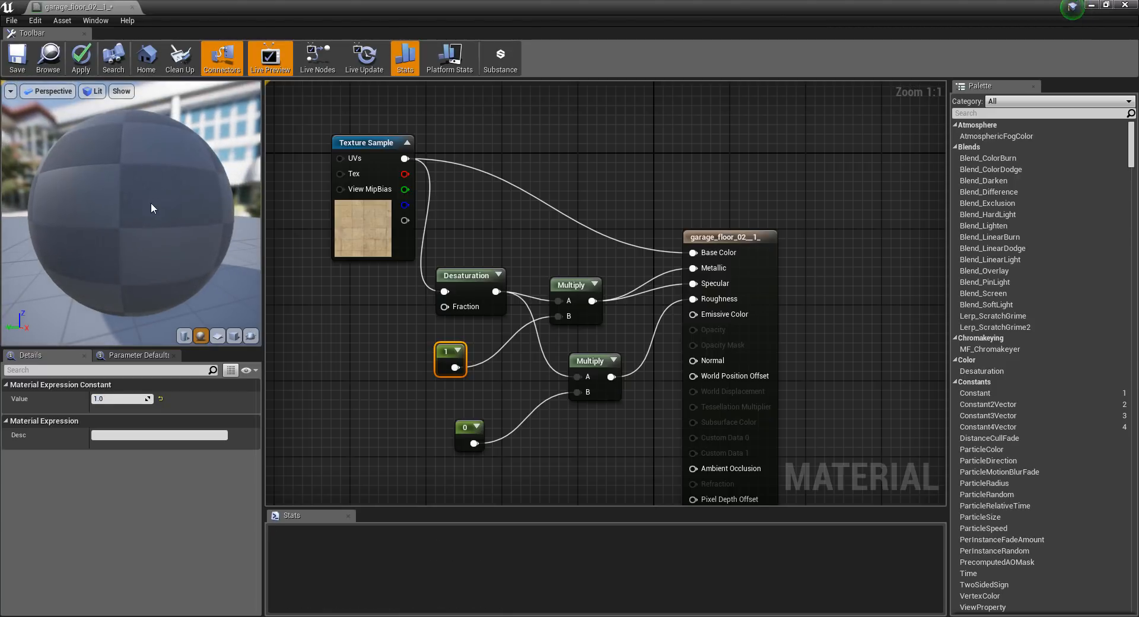
mouse_move(157, 229)
mouse_down()
mouse_move(195, 222)
mouse_move(169, 213)
mouse_move(156, 240)
mouse_move(136, 226)
mouse_up()
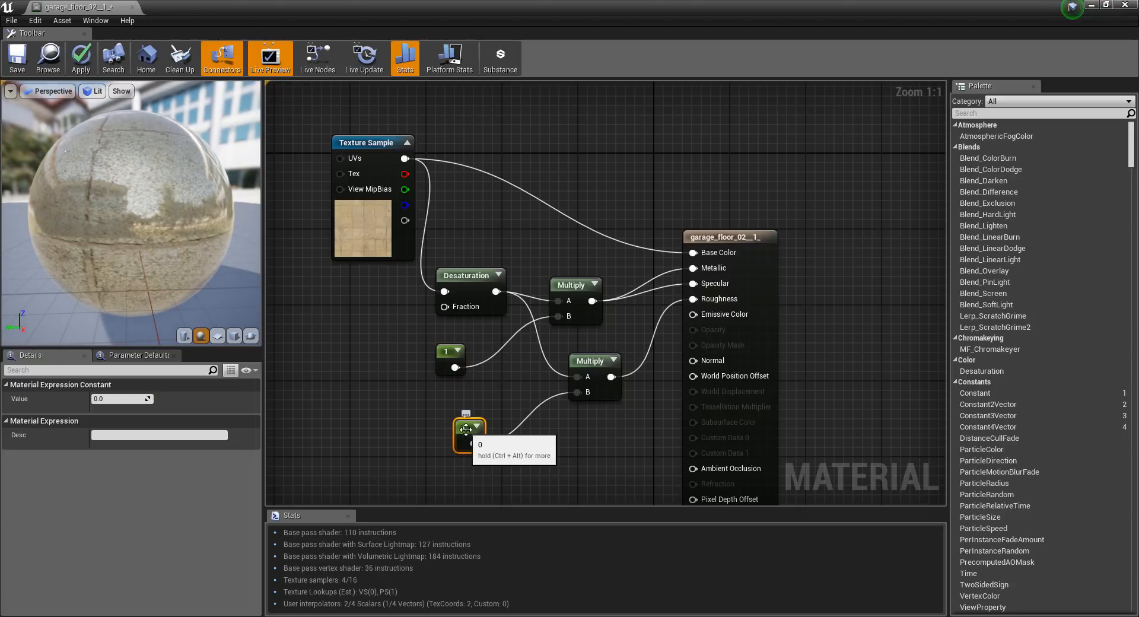
Set the Roughness multiplier's constant to 1, check the preview, then save the floor material and close its editor.
click(119, 398)
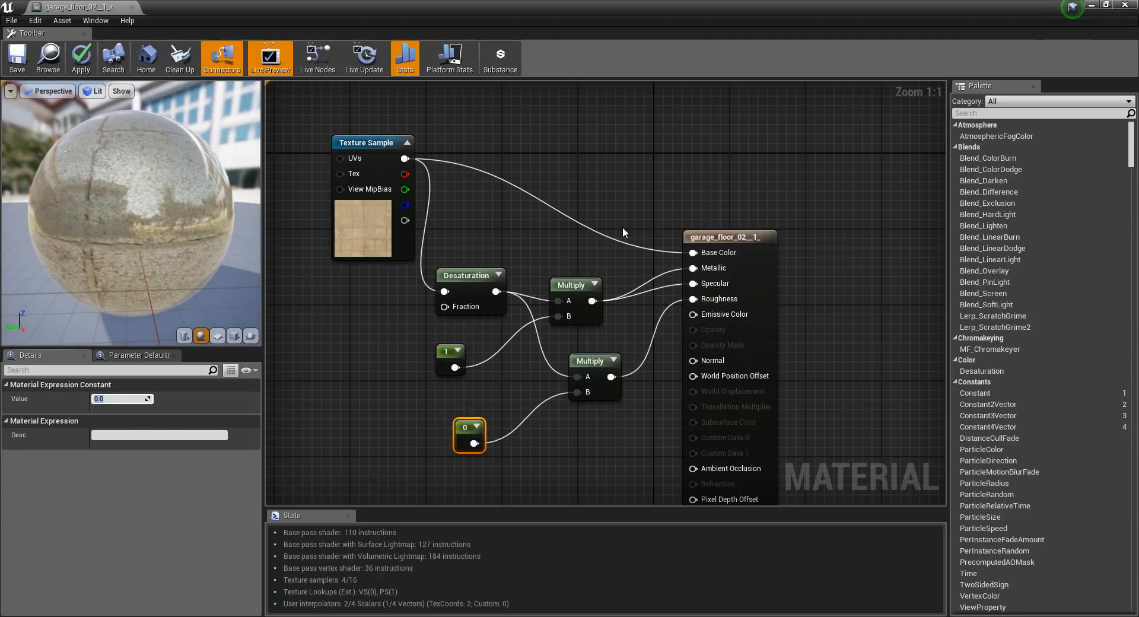
text(1)
key(Return)
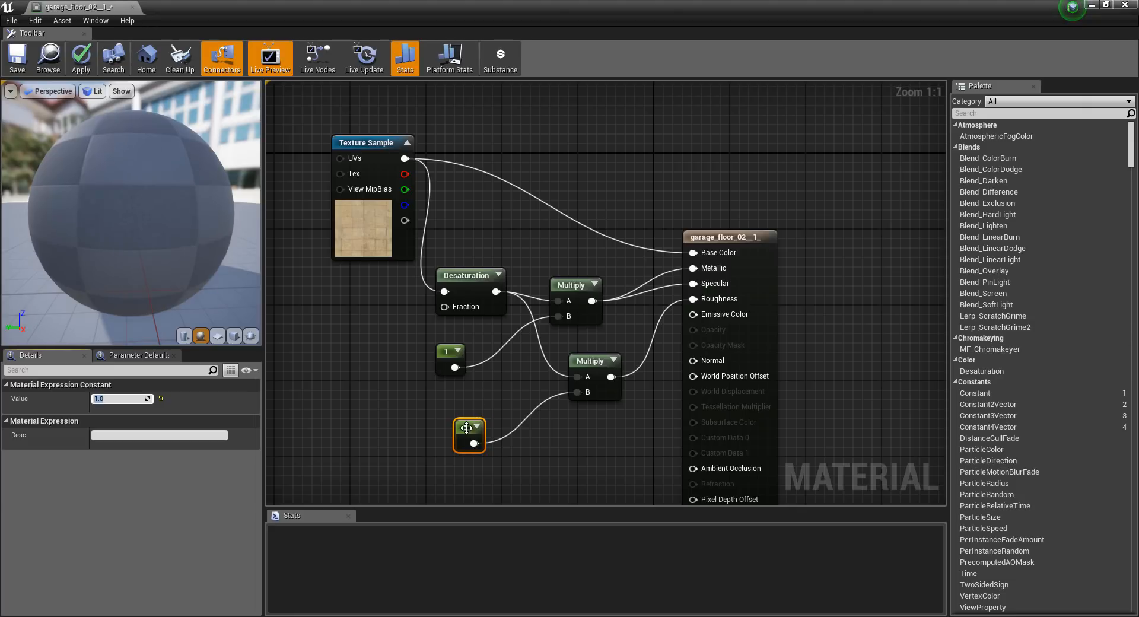
drag(467, 428, 390, 426)
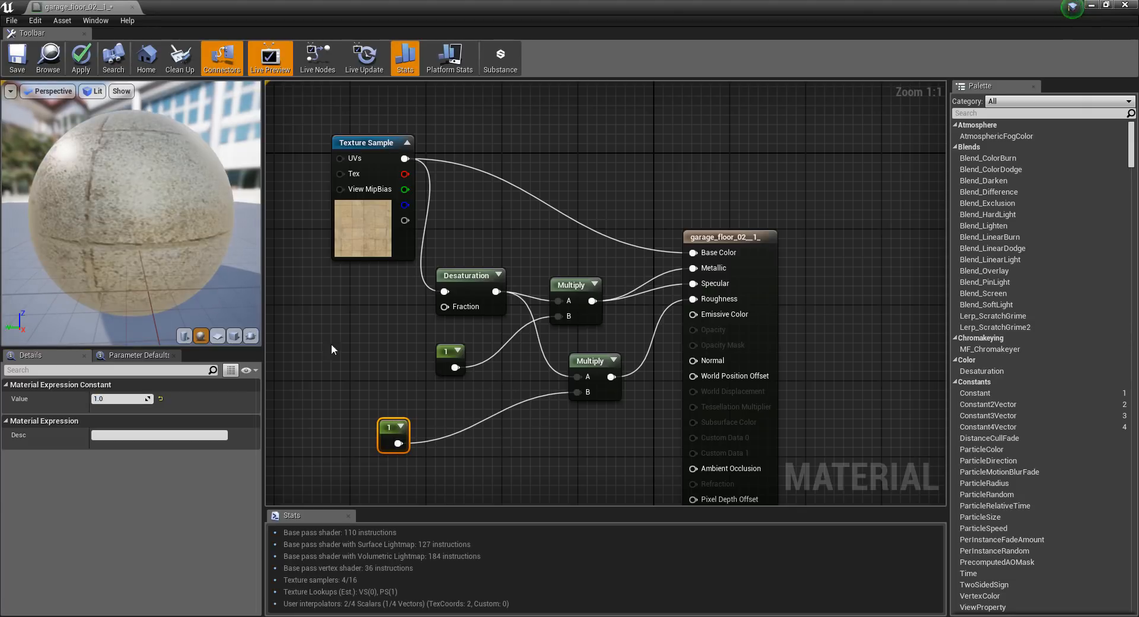
mouse_move(111, 218)
mouse_down()
mouse_move(26, 218)
mouse_move(106, 224)
mouse_up()
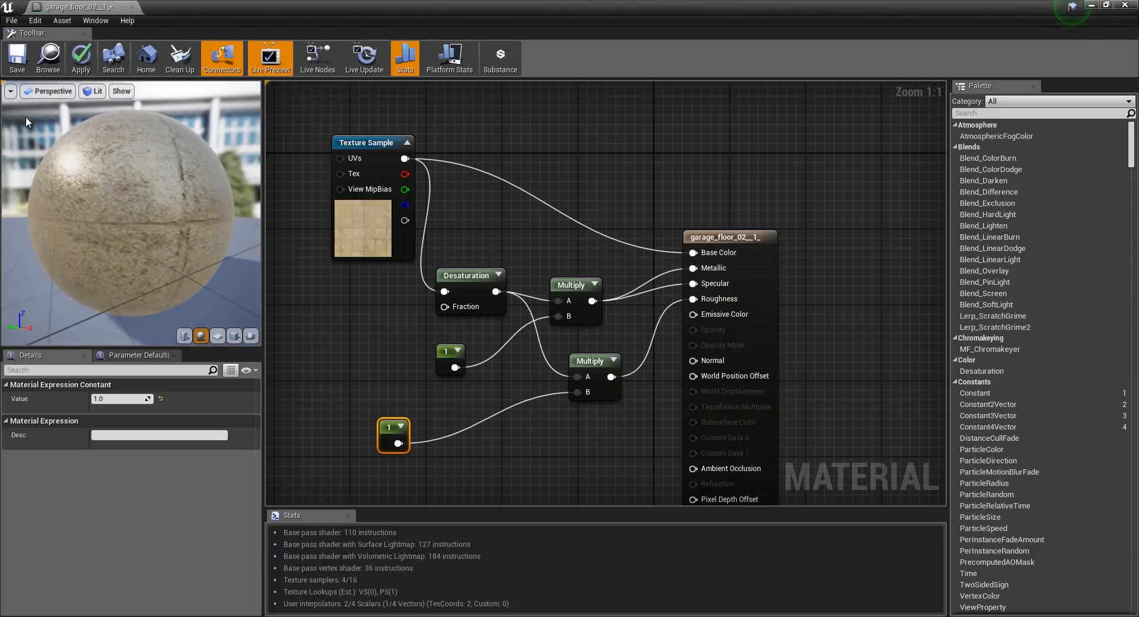
click(16, 54)
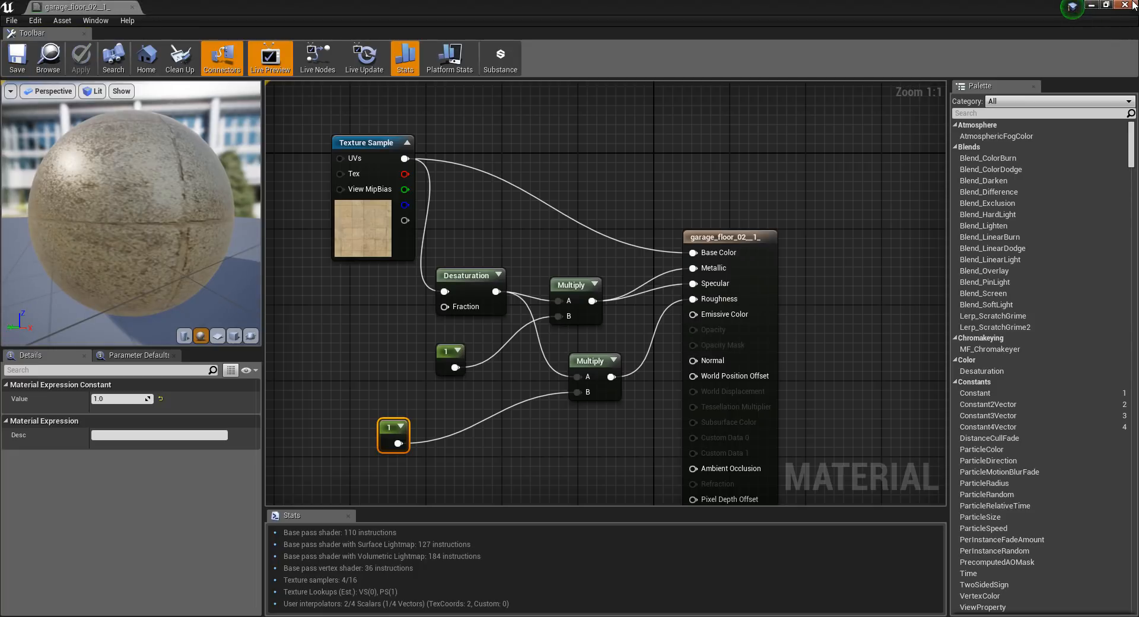
click(1125, 8)
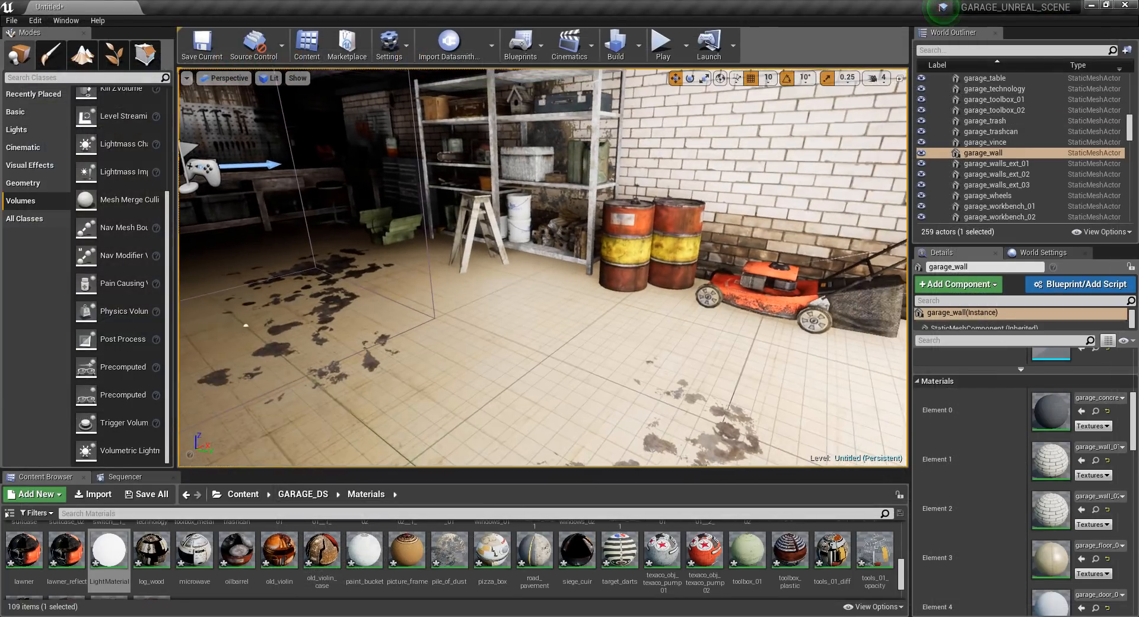
Reposition the garage's sphere reflection capture, duplicate it and place the copy above the middle of the floor.
right_drag(543, 267, 487, 258)
click(374, 134)
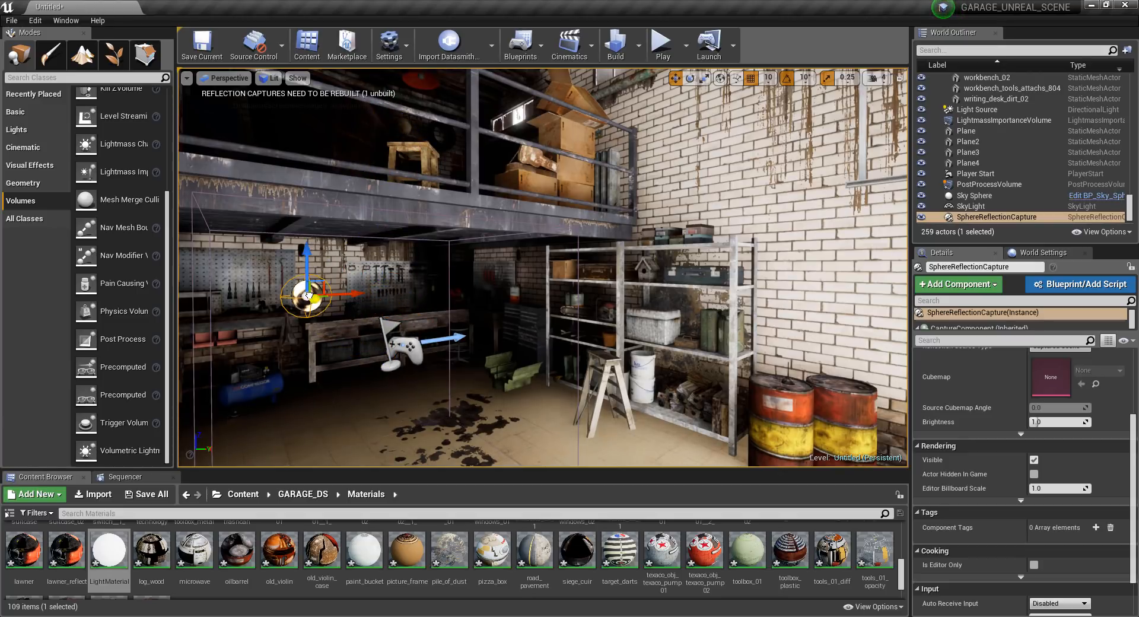
alt+drag(325, 304, 494, 392)
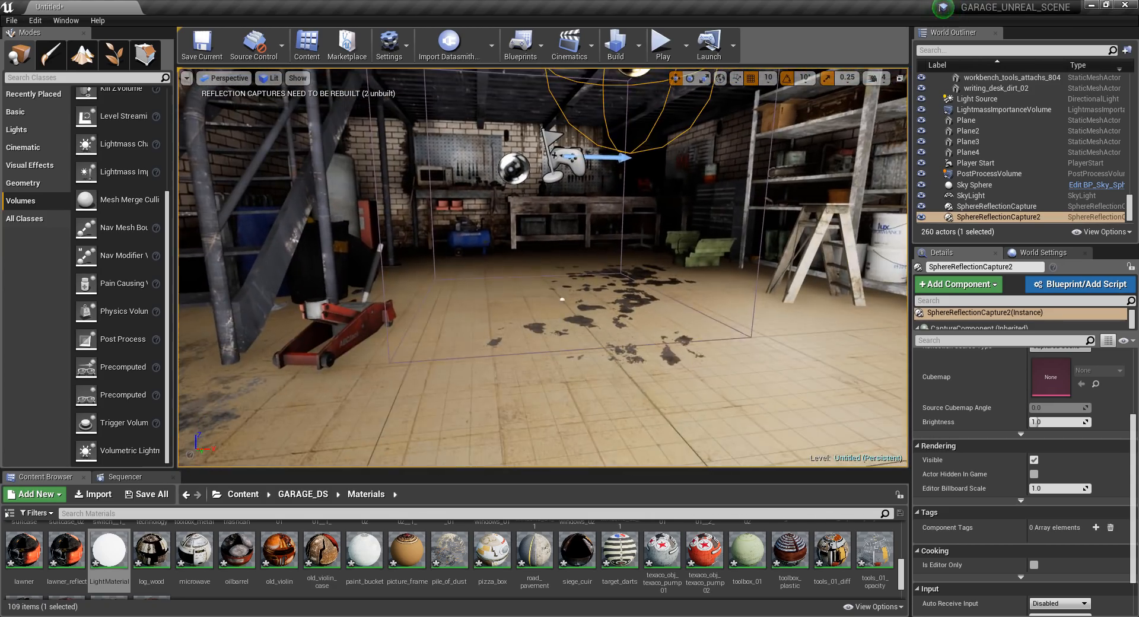
right_drag(543, 267, 584, 277)
right_drag(473, 307, 689, 340)
Review the duplicated reflection capture's settings and recheck the garage_floor_02__1_ material graph.
scroll(1008, 380, up, 3)
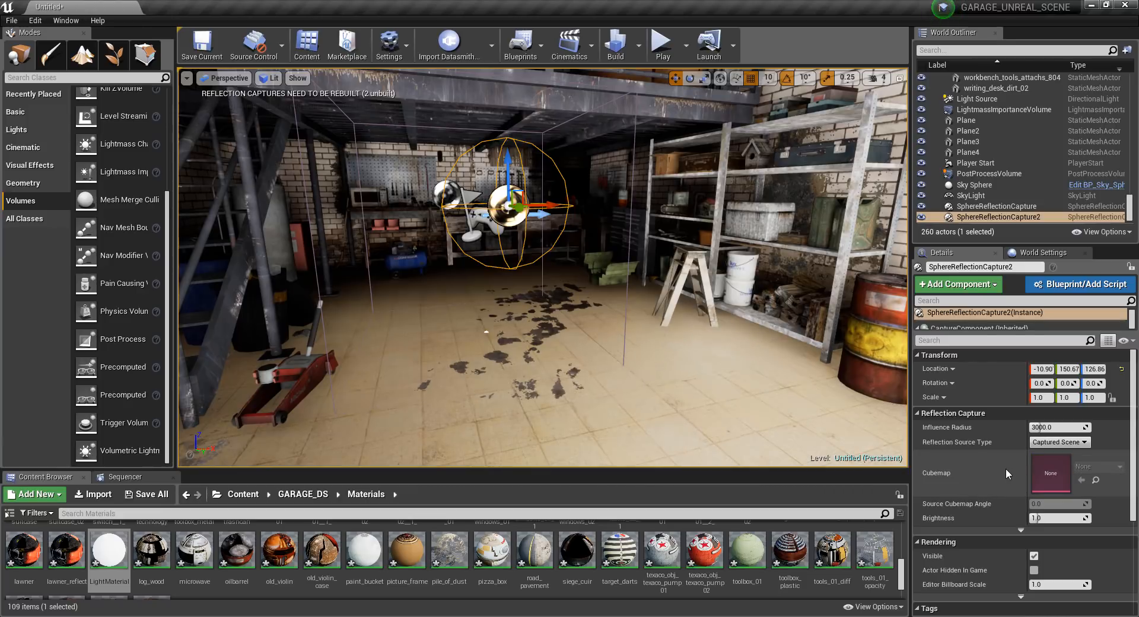
scroll(1019, 480, down, 5)
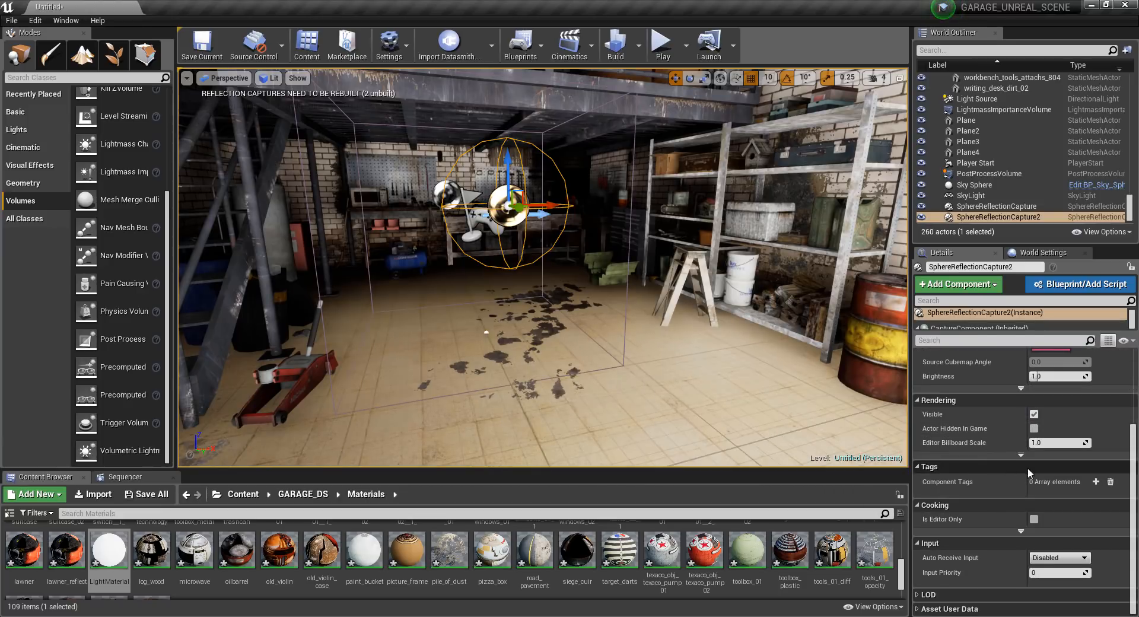
scroll(978, 387, up, 4)
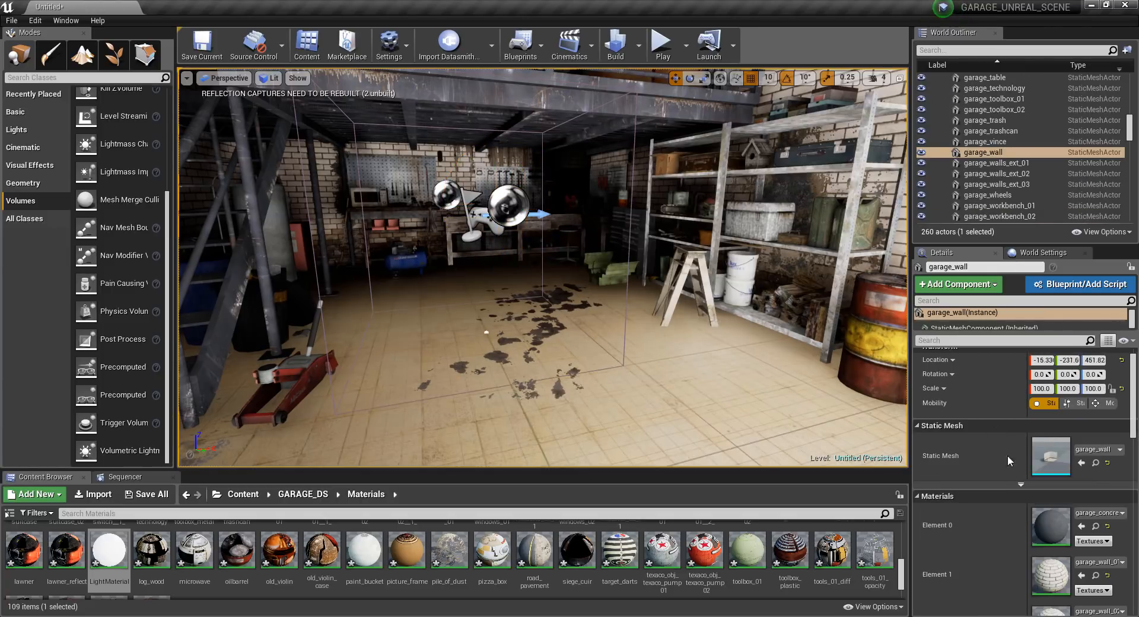
scroll(1025, 529, down, 4)
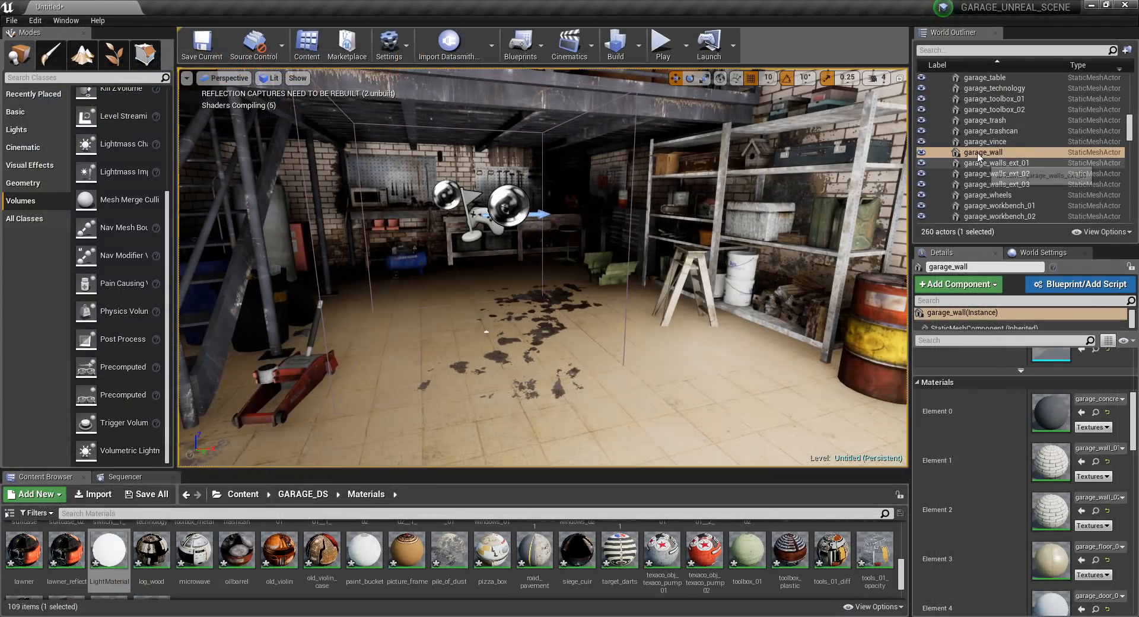
scroll(1038, 142, up, 15)
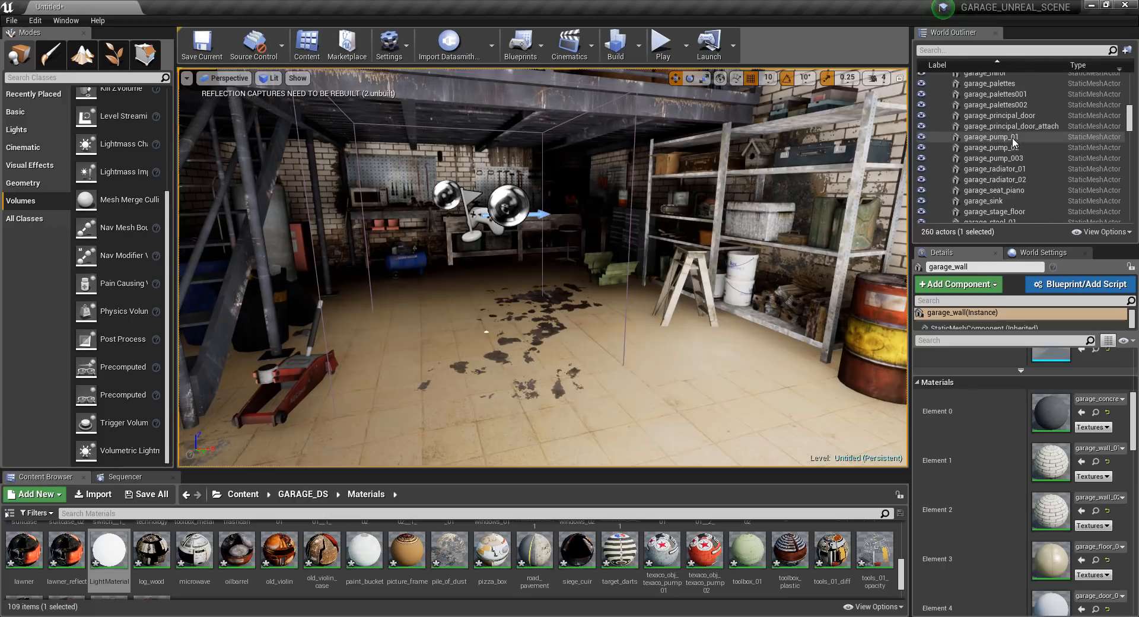
Collapse the GARAGE_DS group, select the PostProcessVolume and expand its Screen Space Reflections settings.
drag(1130, 116, 1129, 91)
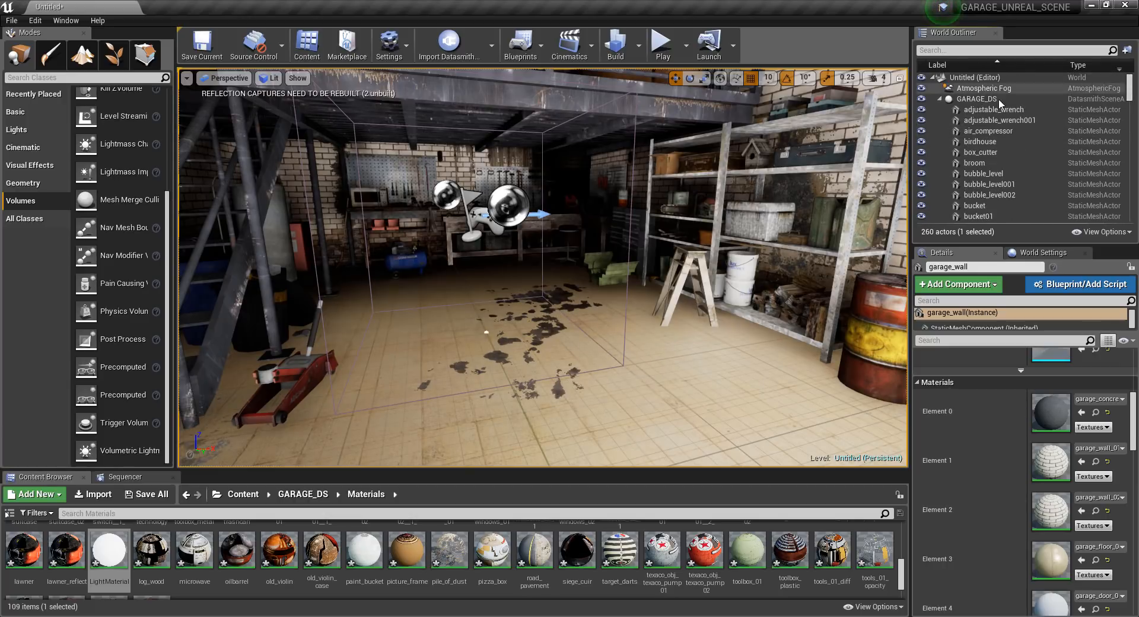
click(940, 100)
click(989, 184)
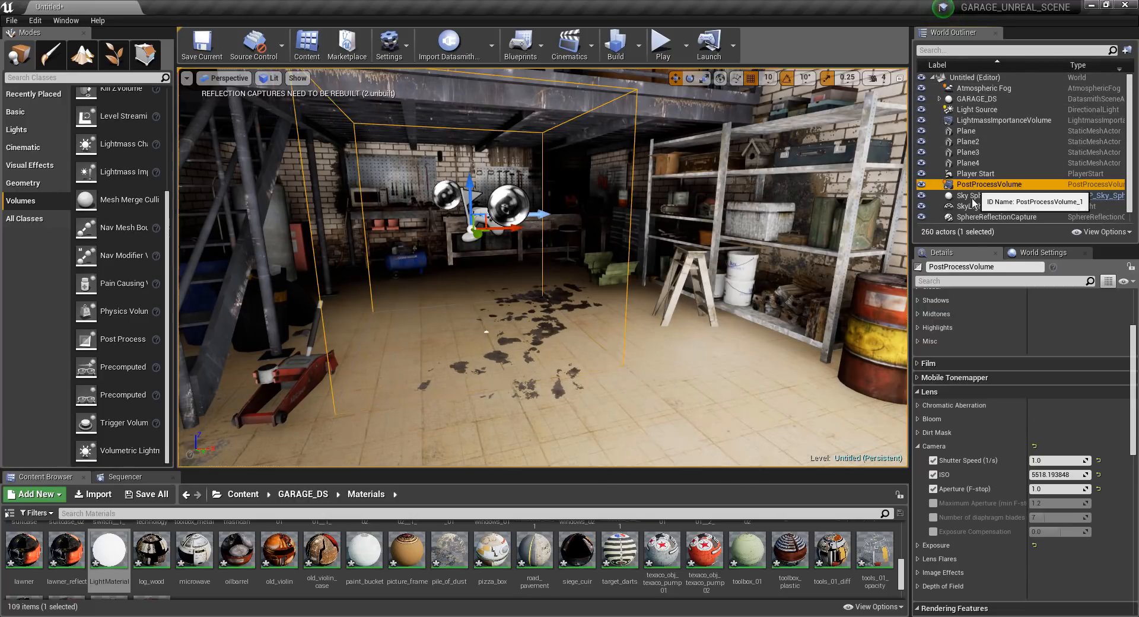
click(918, 447)
click(917, 392)
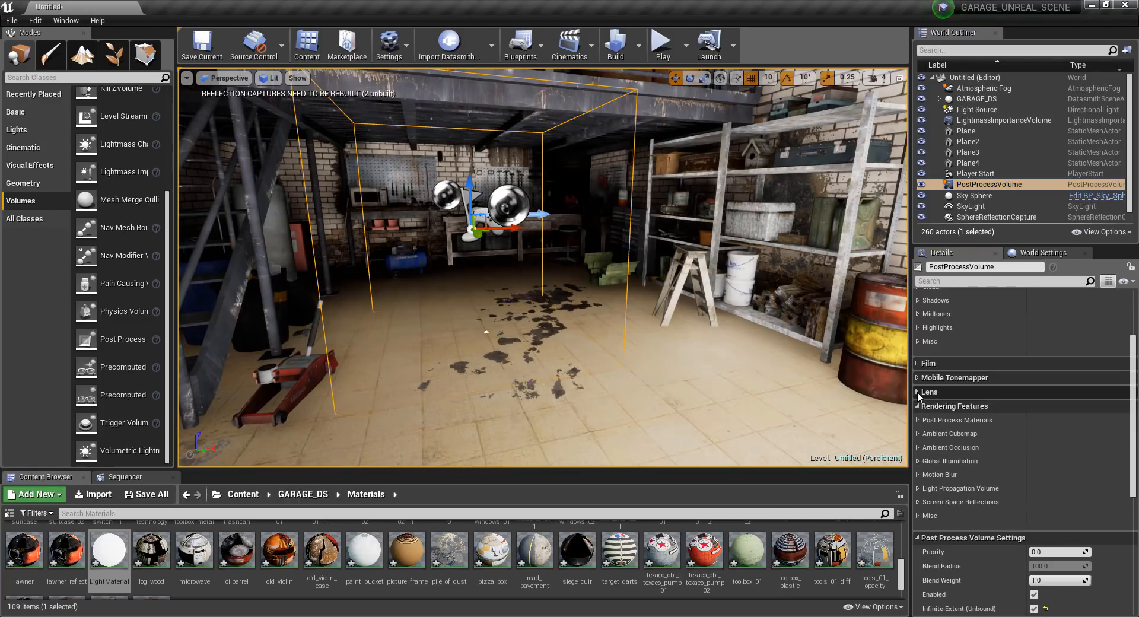
click(919, 515)
click(918, 502)
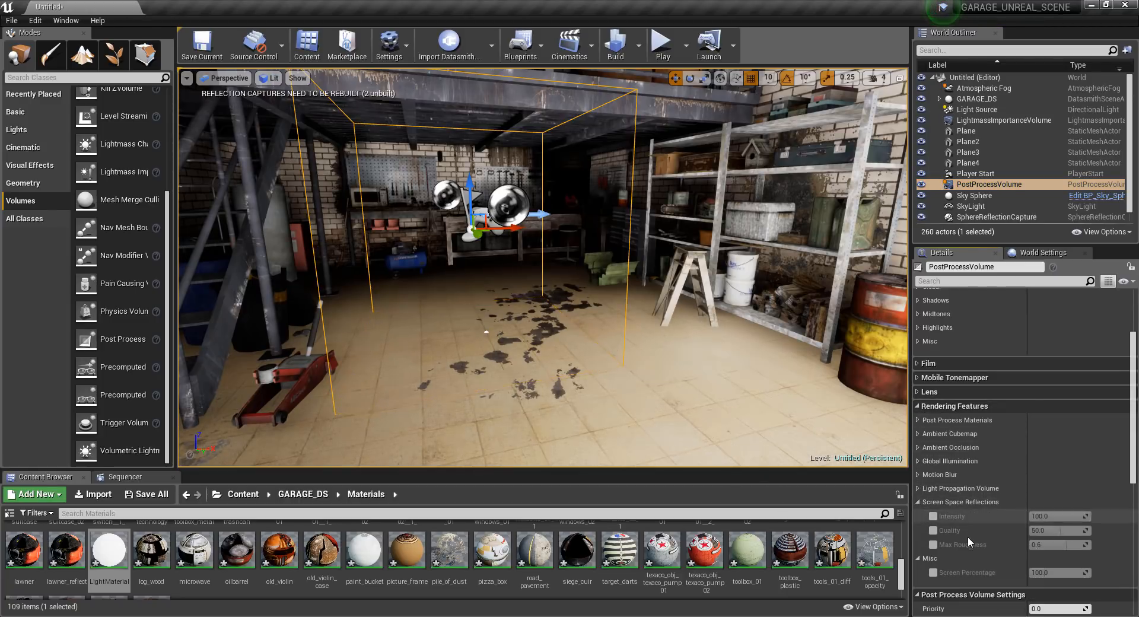
Enable Screen Space Reflections overrides with Intensity 100, Quality 100 and Max Roughness 1.0, and inspect the floor's reflections.
click(934, 516)
click(933, 530)
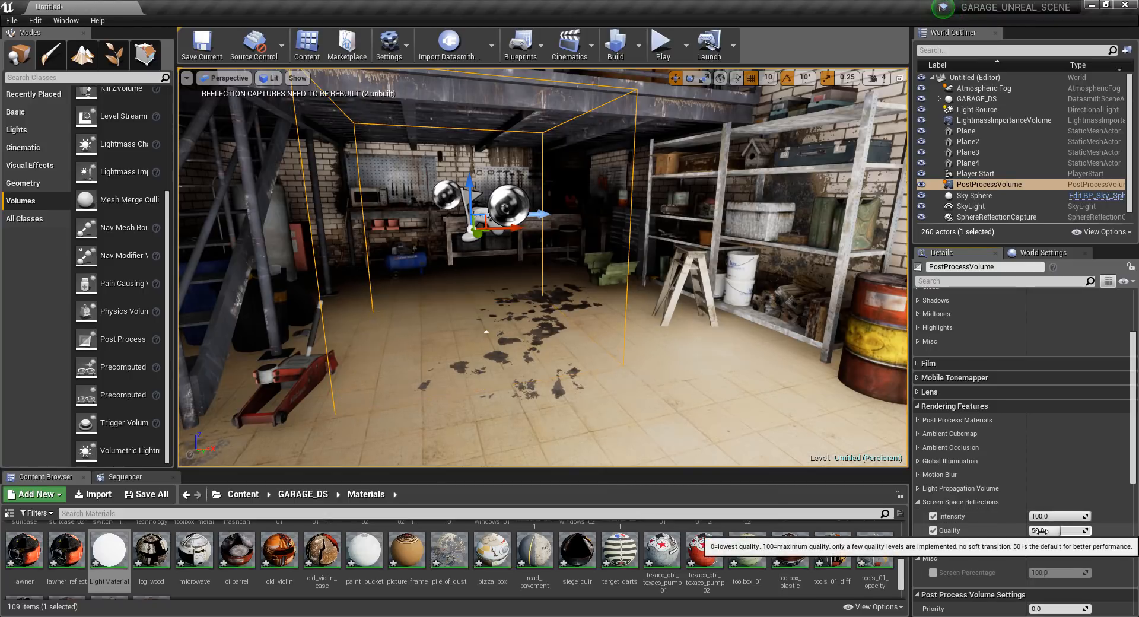
drag(1042, 531, 1087, 545)
click(933, 544)
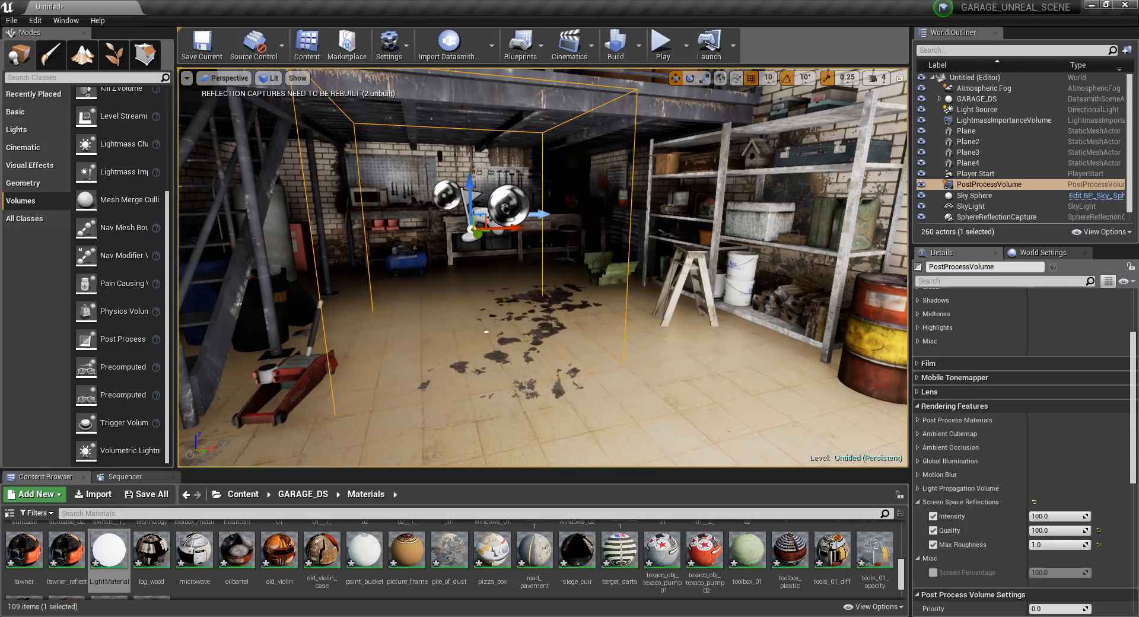
right_drag(543, 267, 611, 267)
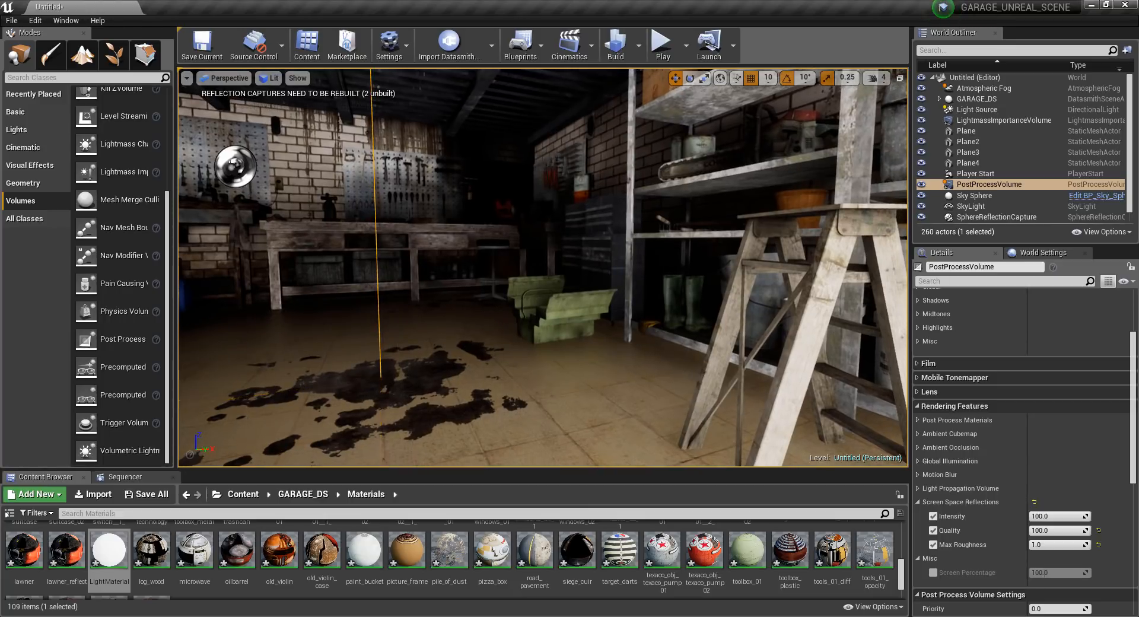
right_drag(577, 358, 587, 373)
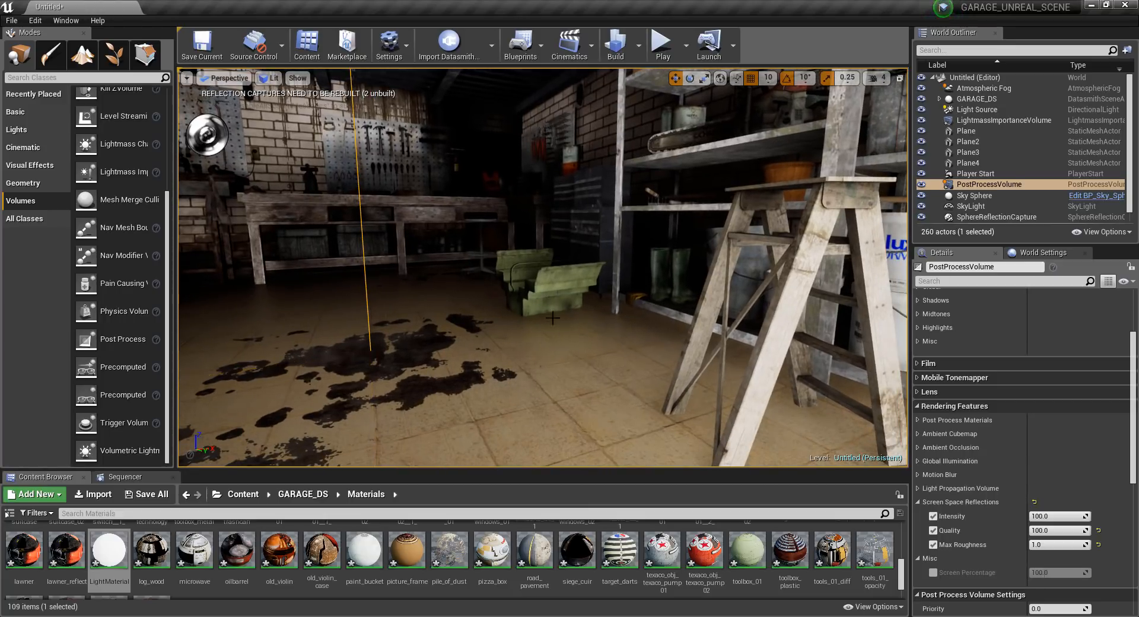
Select the garage_wall mesh by its floor and open the assigned garage_floor_02__1_ material.
right_drag(595, 307, 463, 297)
right_drag(599, 297, 560, 304)
middle_drag(560, 305, 571, 278)
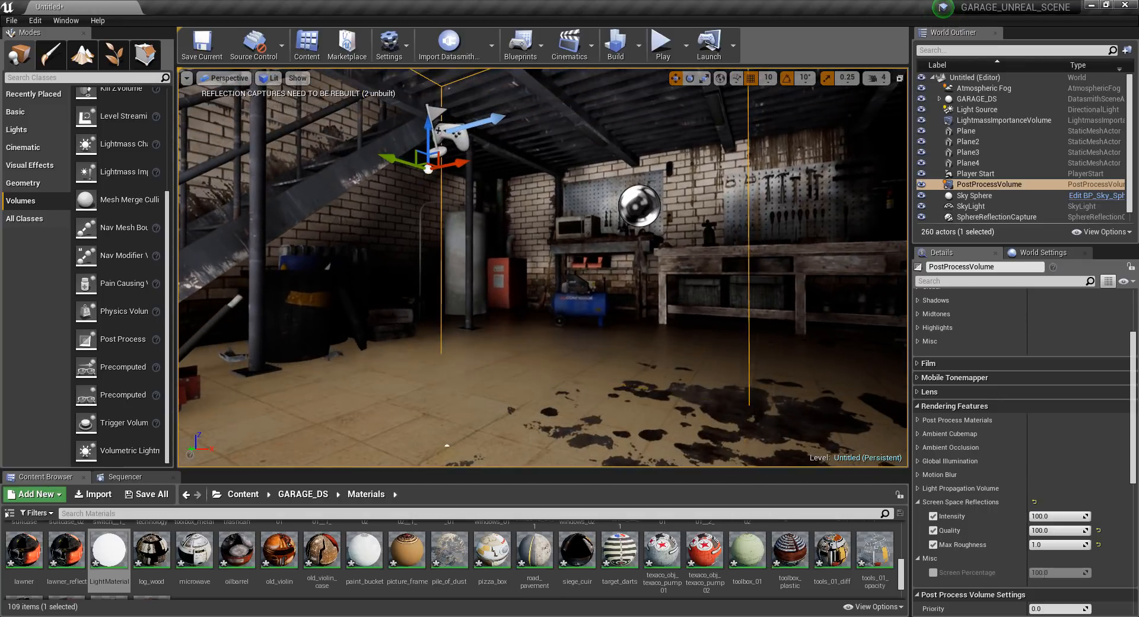
scroll(959, 515, up, 3)
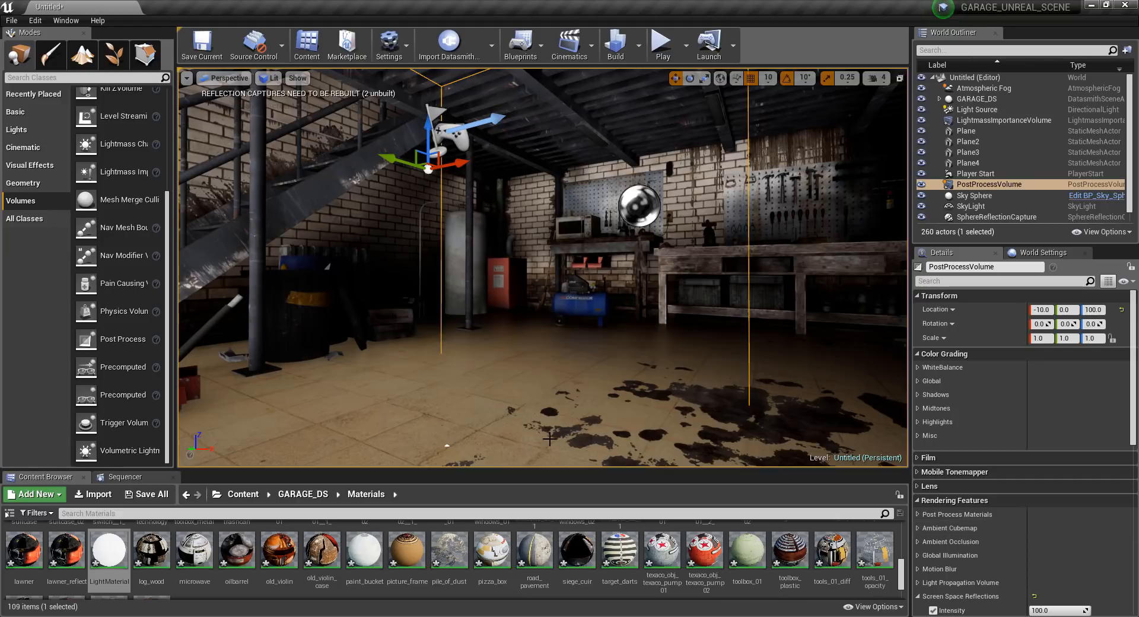
click(683, 367)
scroll(1051, 573, down, 4)
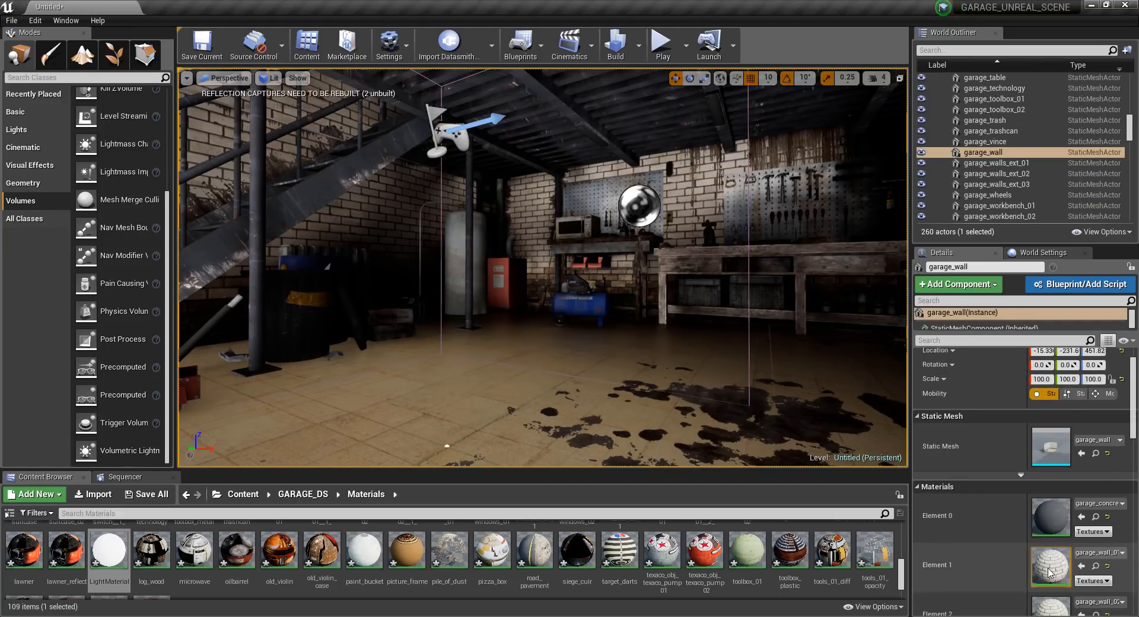
double_click(1051, 571)
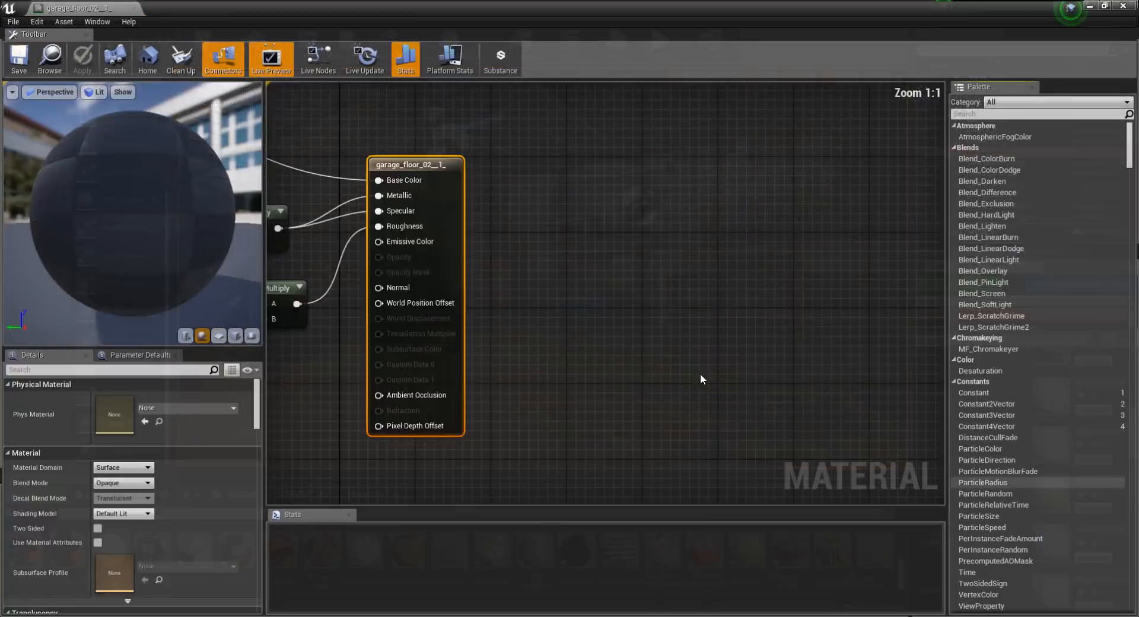
Set the constant multiplying the floor material's Metallic and Specular to 3, save the material and close it.
right_drag(406, 275, 551, 309)
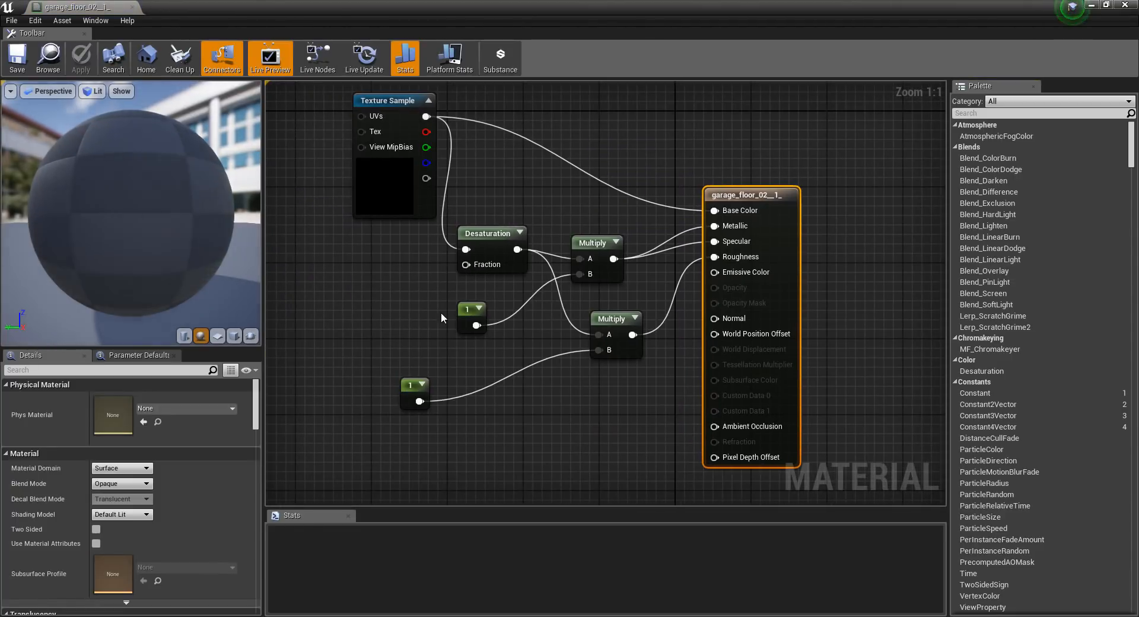
click(462, 311)
click(132, 399)
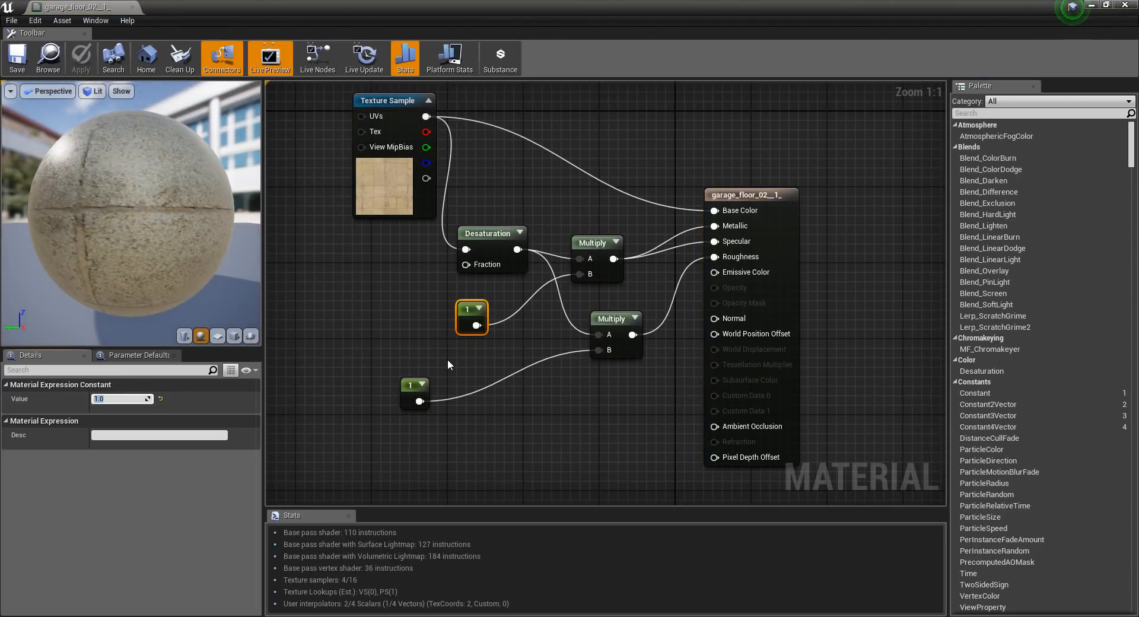
text(3)
key(Return)
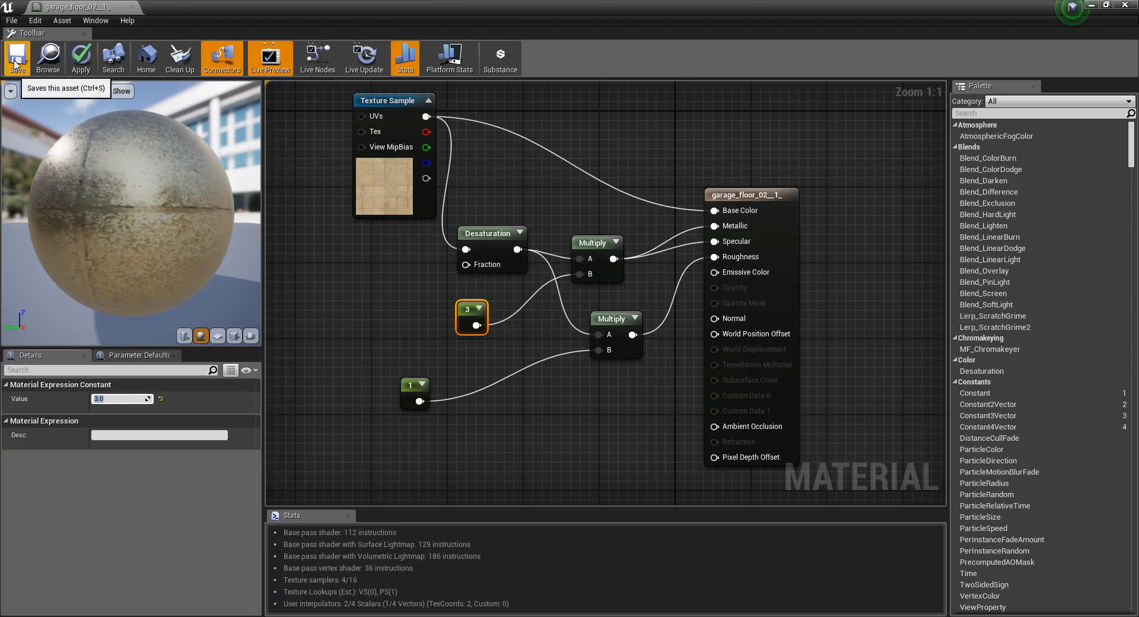
click(20, 64)
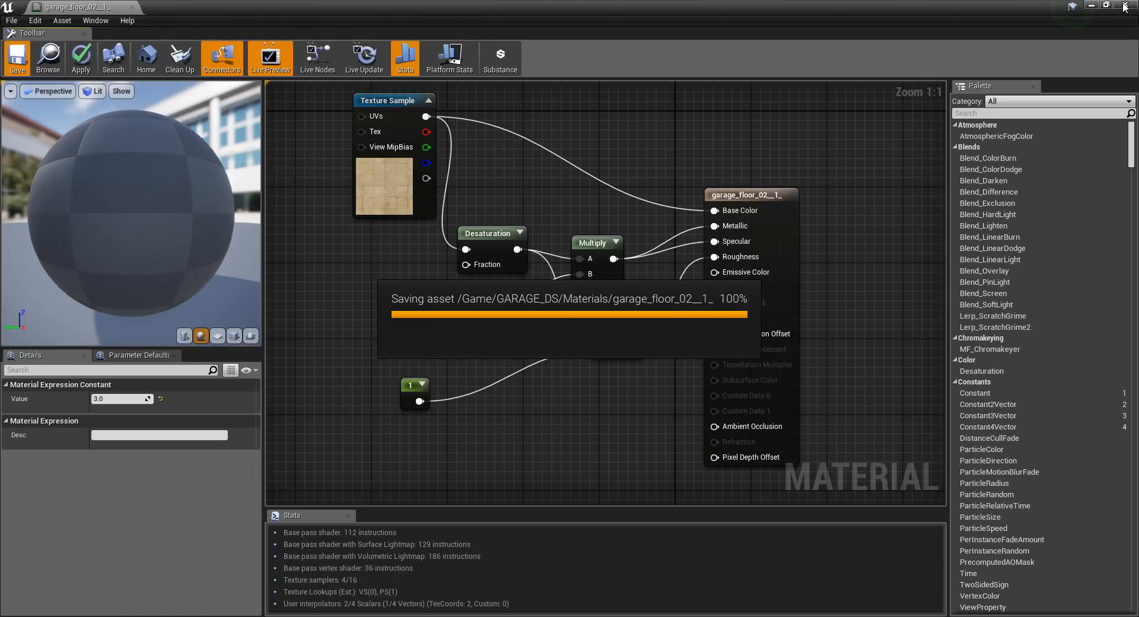
click(1125, 6)
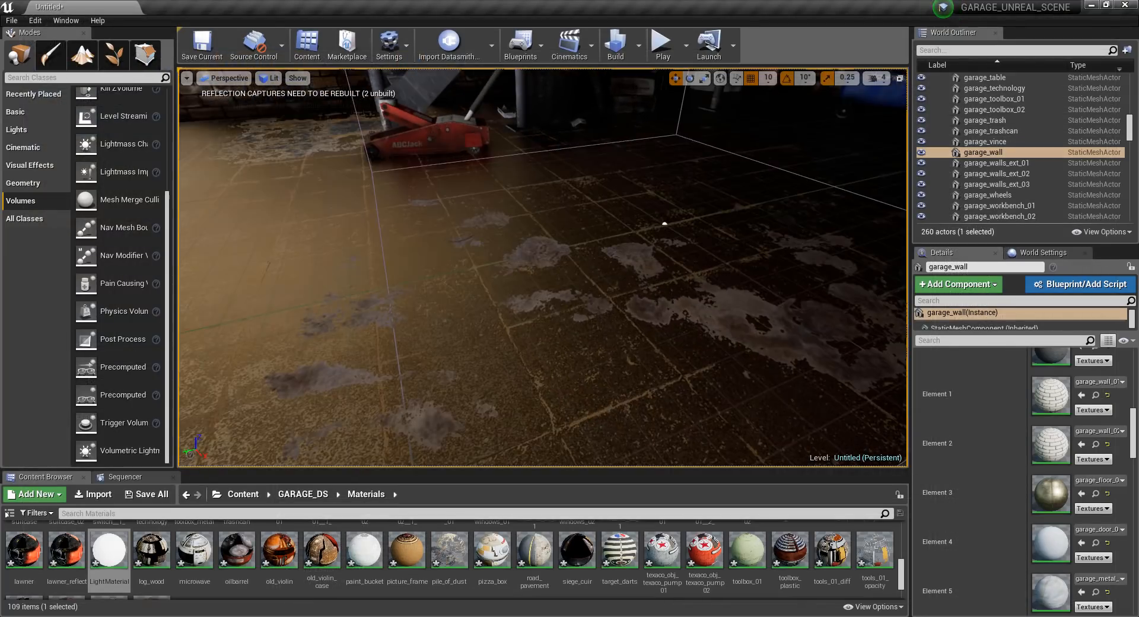
Check the floor's reflections, reopen the garage_floor_02__1_ material and rearrange its Multiply, Desaturation and constant nodes.
right_drag(543, 267, 569, 270)
key(s)
key(w)
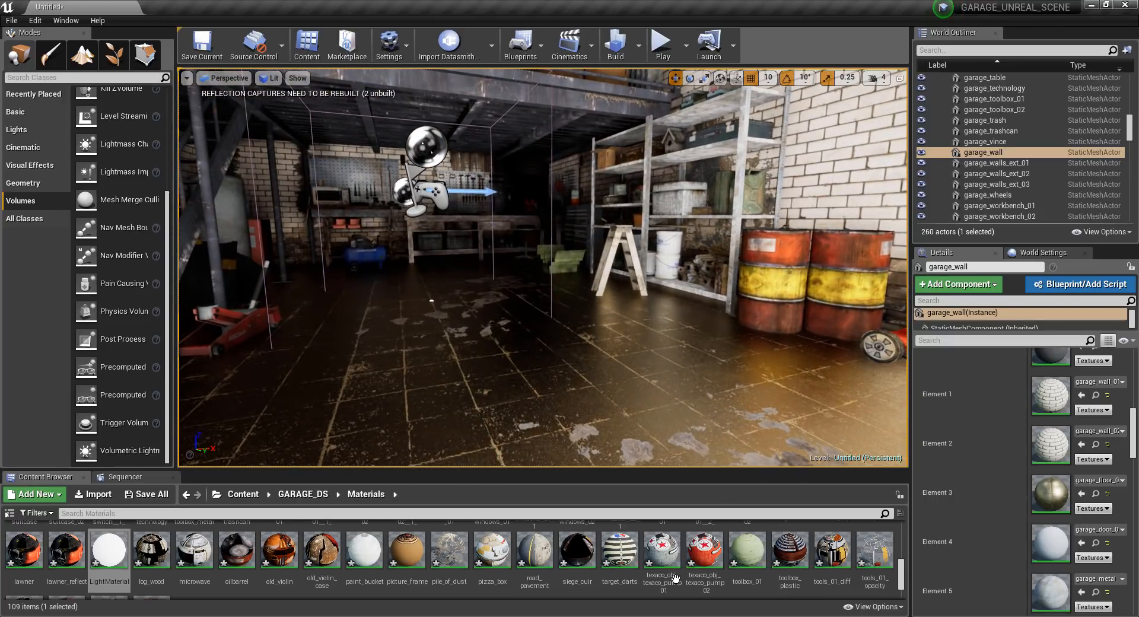
double_click(1052, 503)
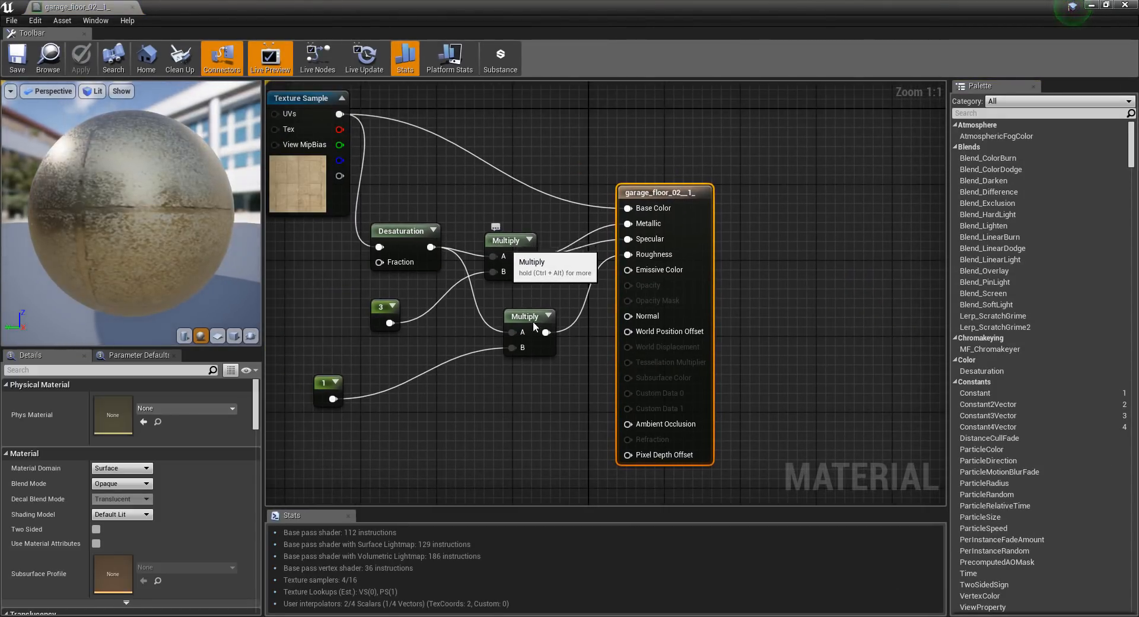
right_drag(570, 374, 621, 371)
drag(586, 315, 567, 296)
drag(373, 377, 380, 332)
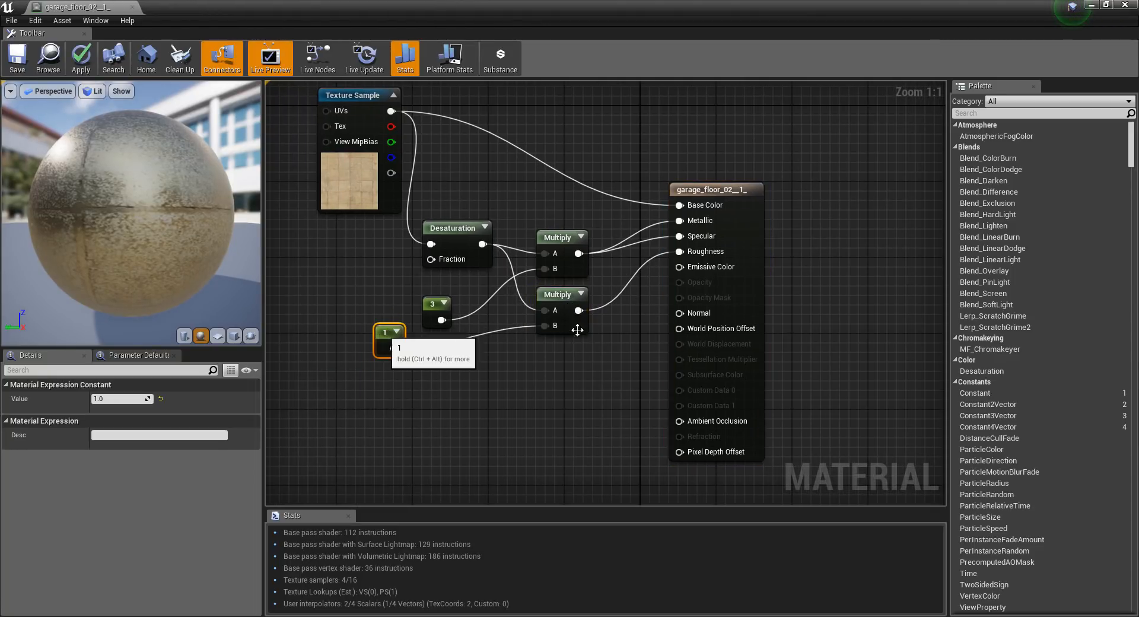
drag(559, 237, 549, 209)
drag(458, 232, 443, 196)
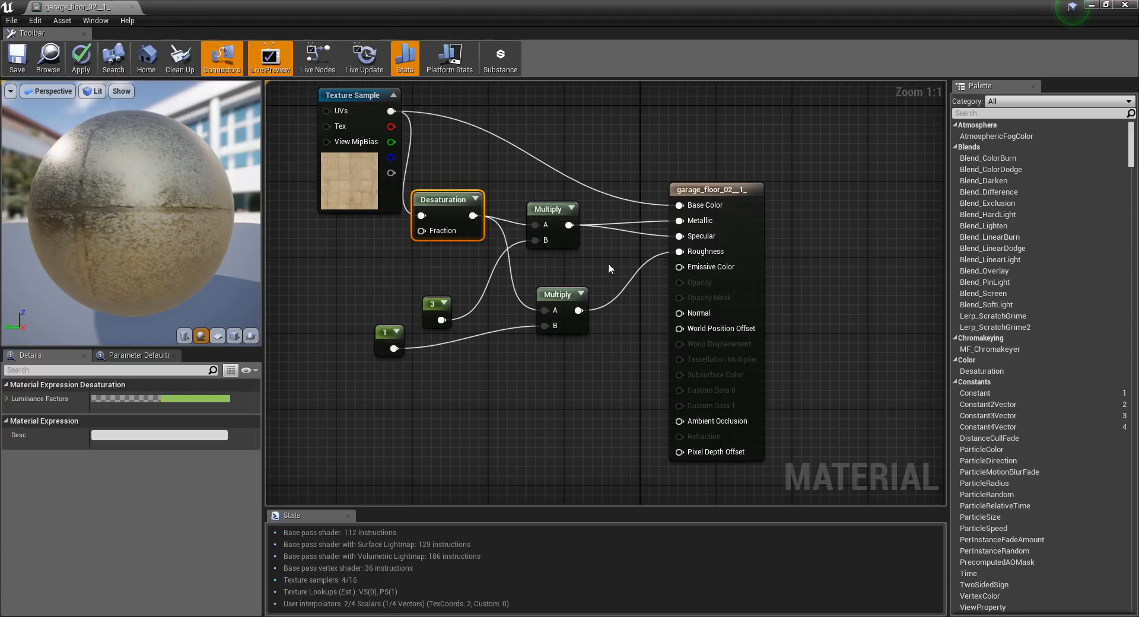
Set the constant feeding the Metallic and Specular Multiply node to 1.5.
click(531, 207)
click(439, 303)
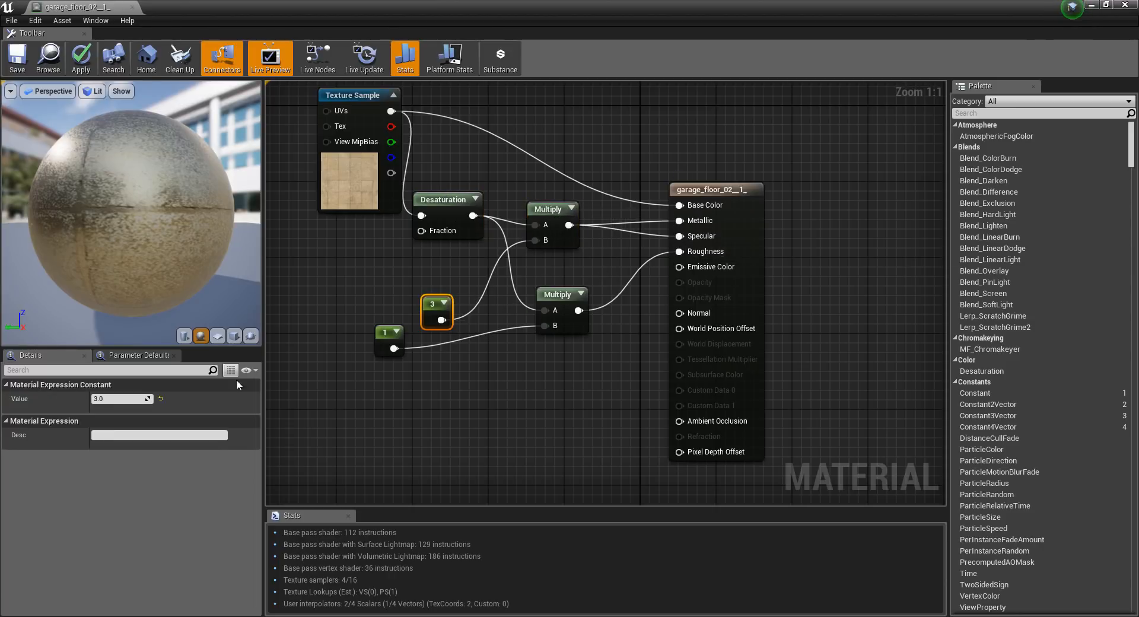
click(121, 399)
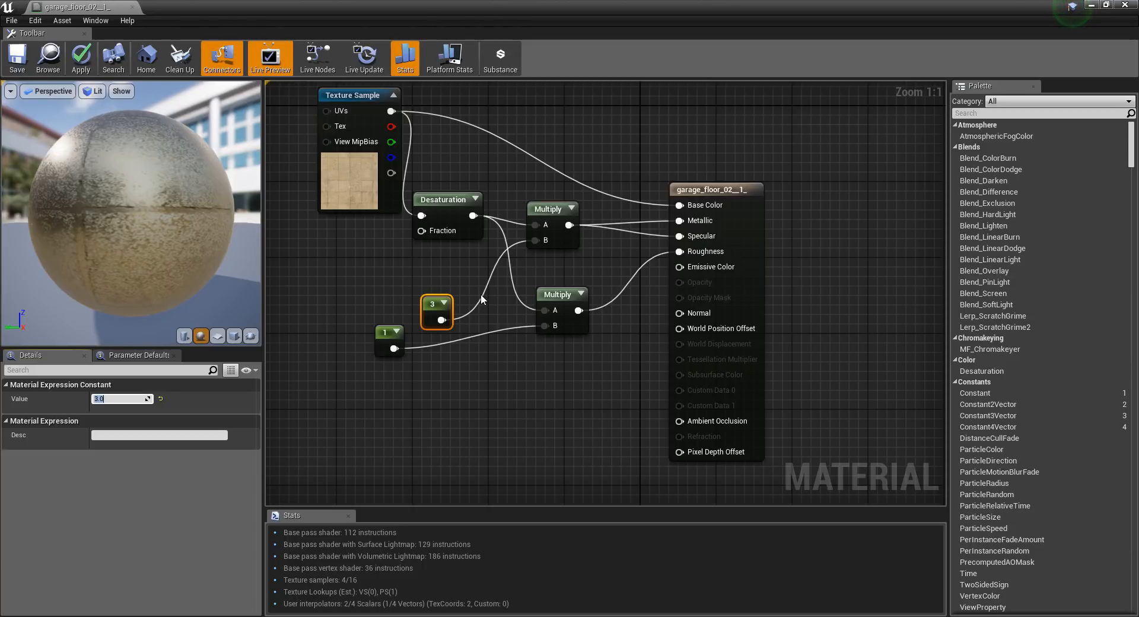
text(1.5)
key(Return)
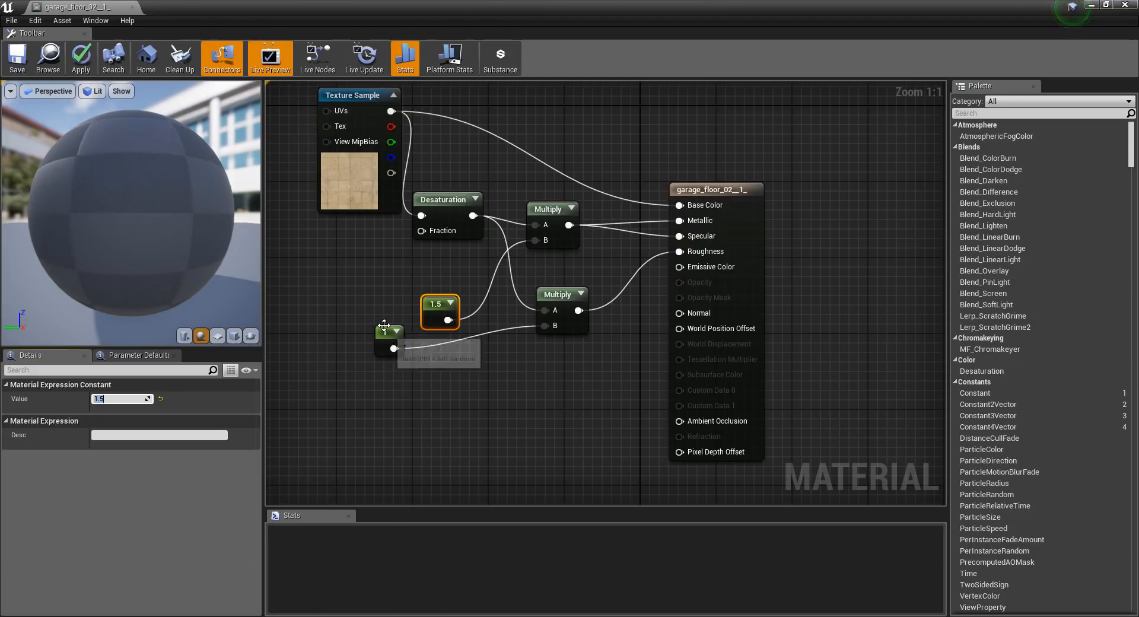
Set the constant feeding the Roughness Multiply node to 0.9, save the floor material and close it.
click(384, 334)
click(120, 399)
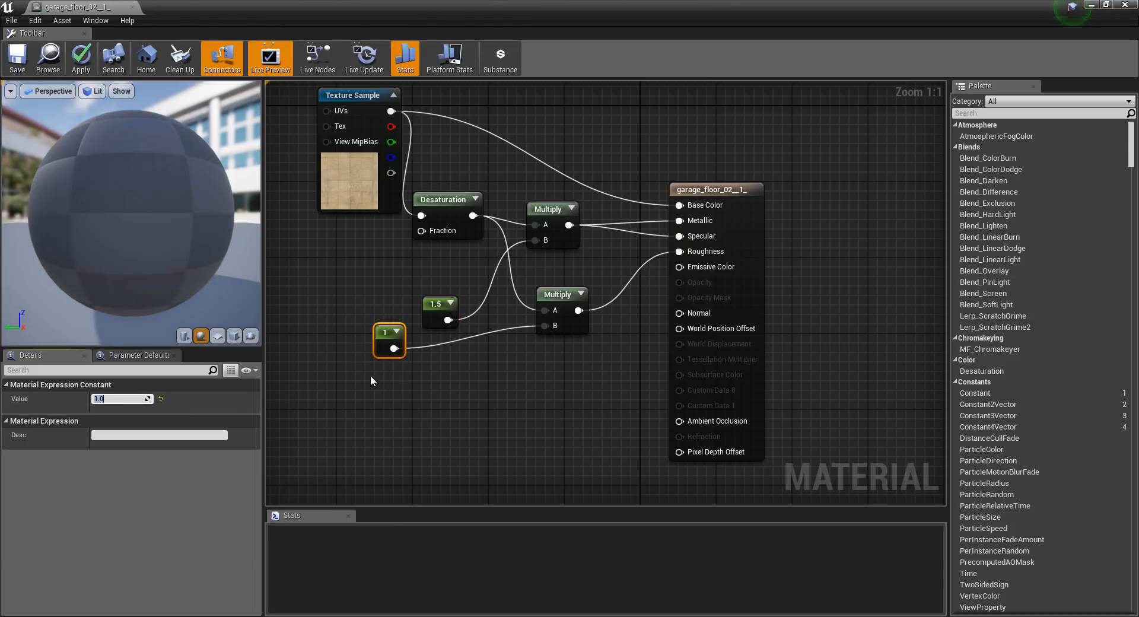
text(0.9)
key(Return)
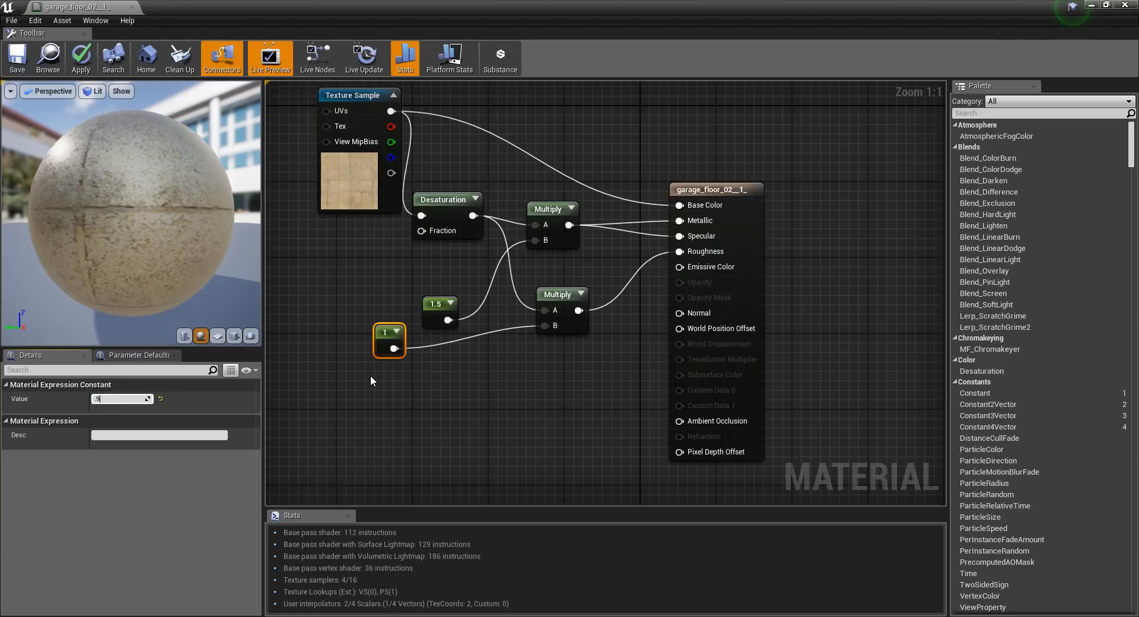
click(11, 57)
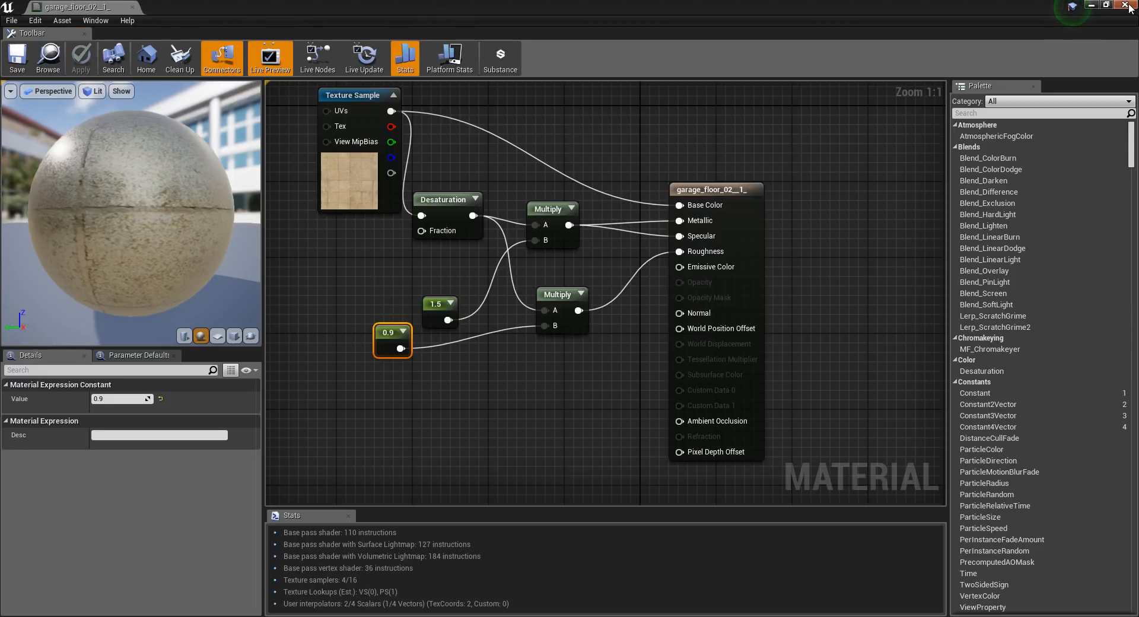
click(1127, 5)
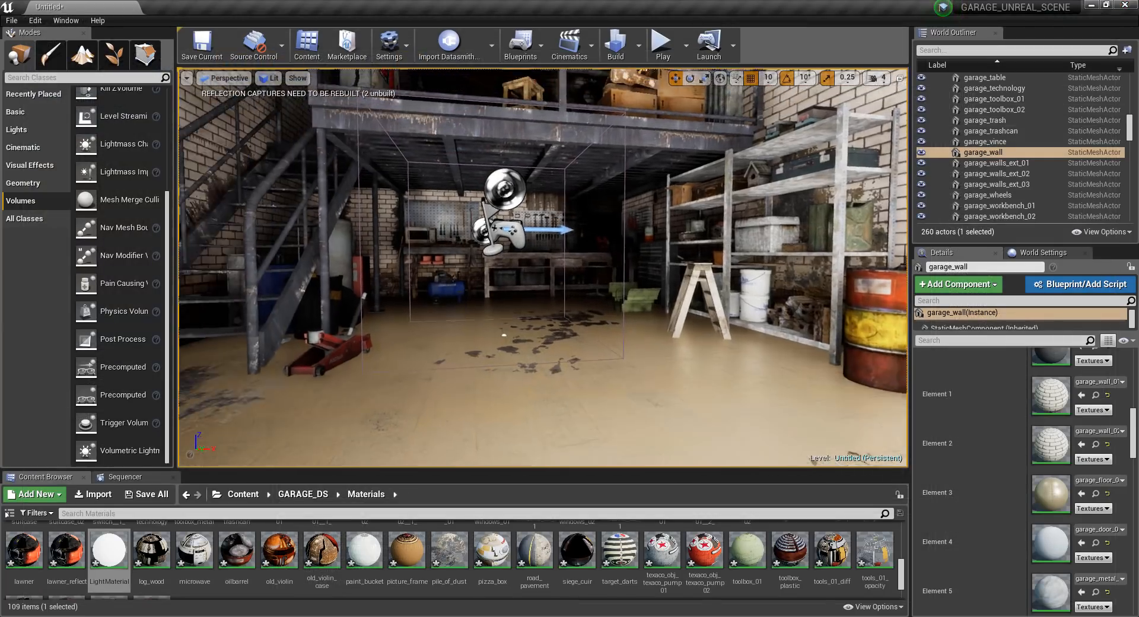
Inspect the floor without editor overlays, reopen its material, expand the Desaturation preview and space out the texture, Desaturation and constant nodes.
right_drag(534, 267, 474, 312)
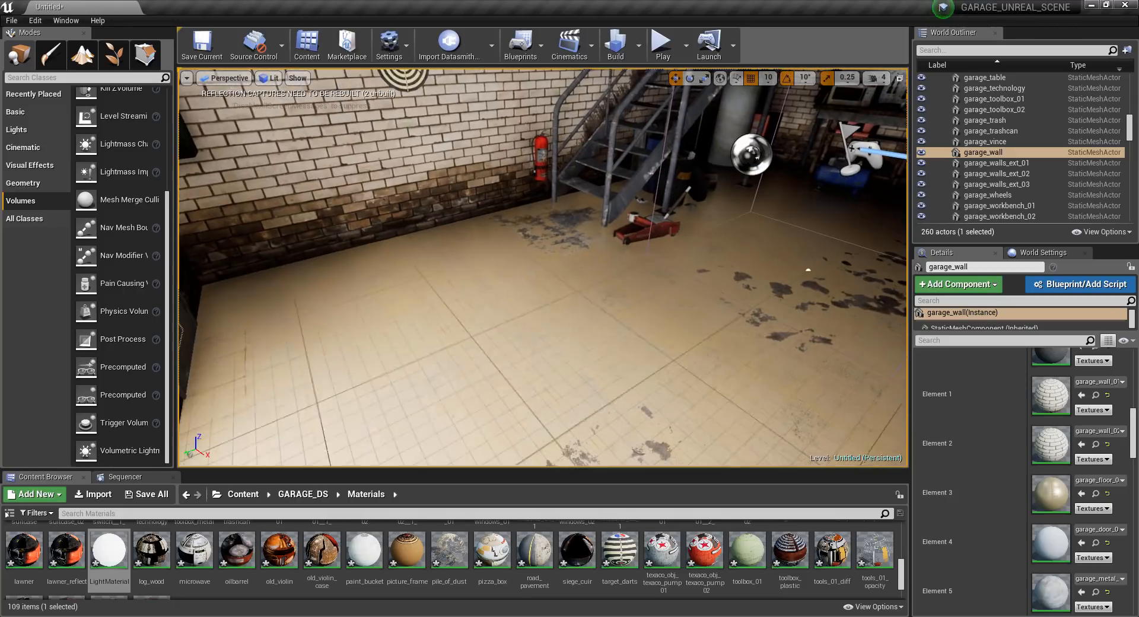
key(g)
right_drag(565, 297, 679, 258)
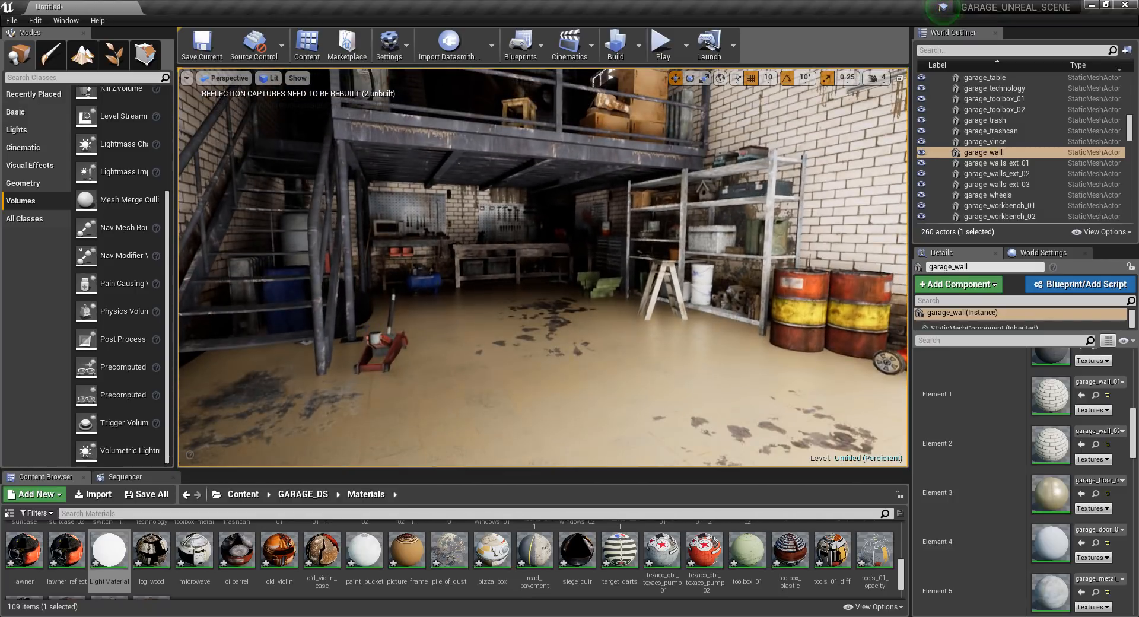
double_click(1049, 494)
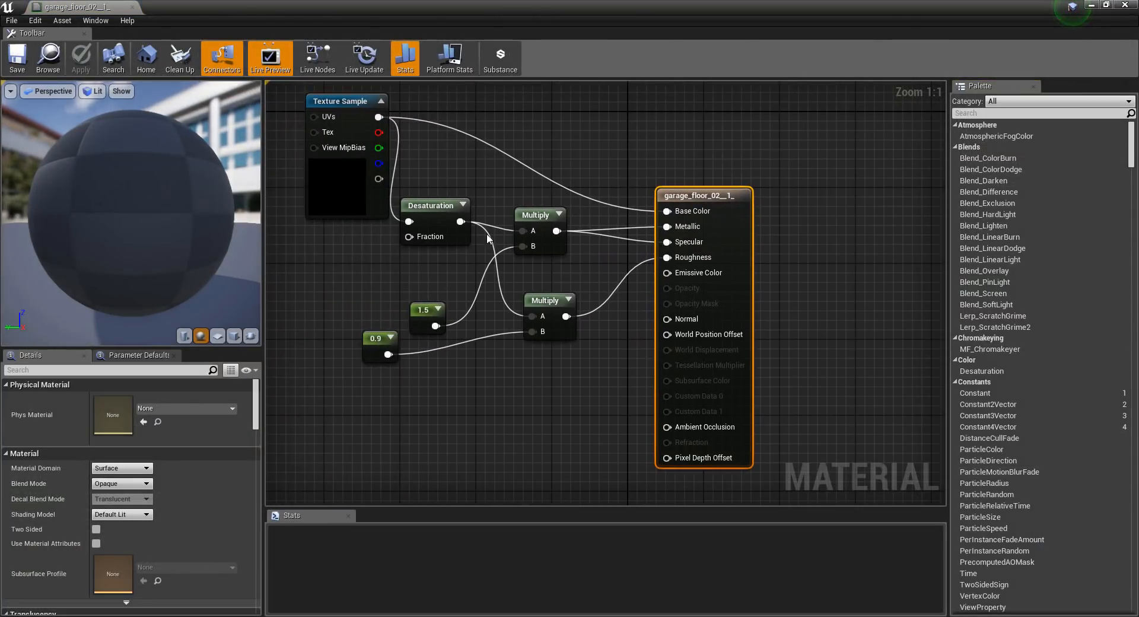
right_drag(410, 172, 469, 246)
drag(387, 179, 291, 179)
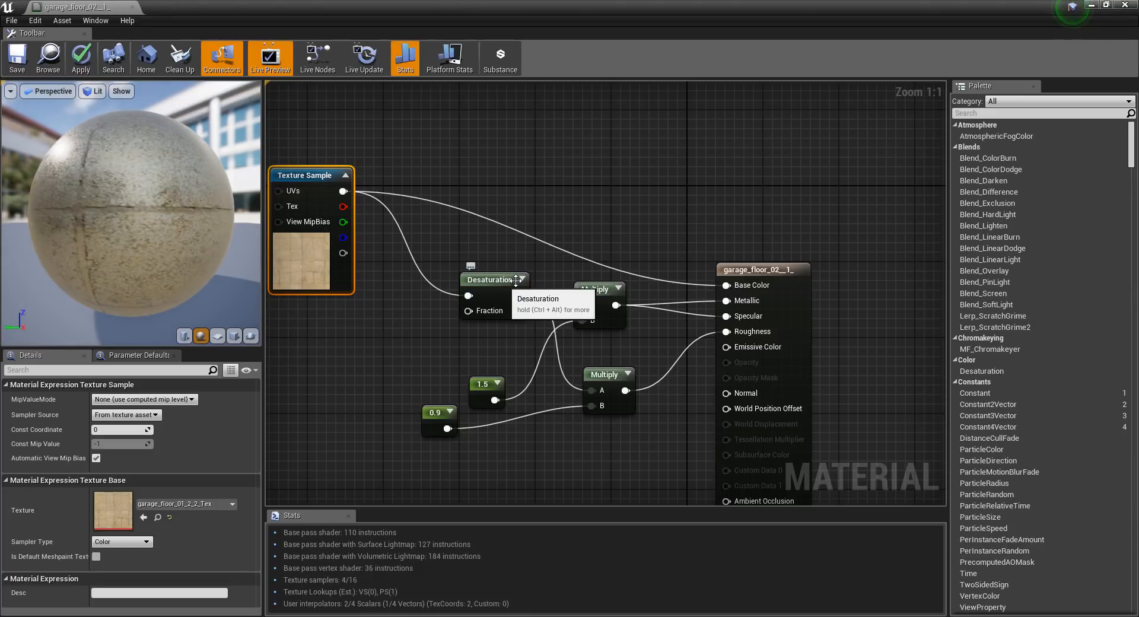
click(522, 278)
drag(530, 322, 453, 293)
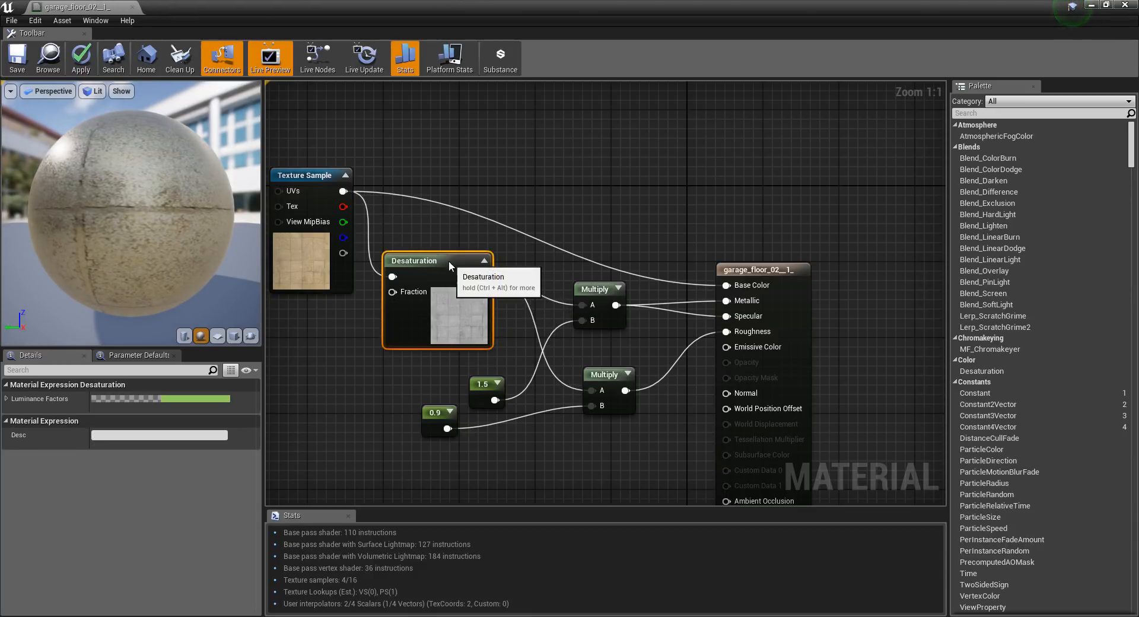
drag(489, 389, 428, 441)
right_drag(515, 452, 543, 398)
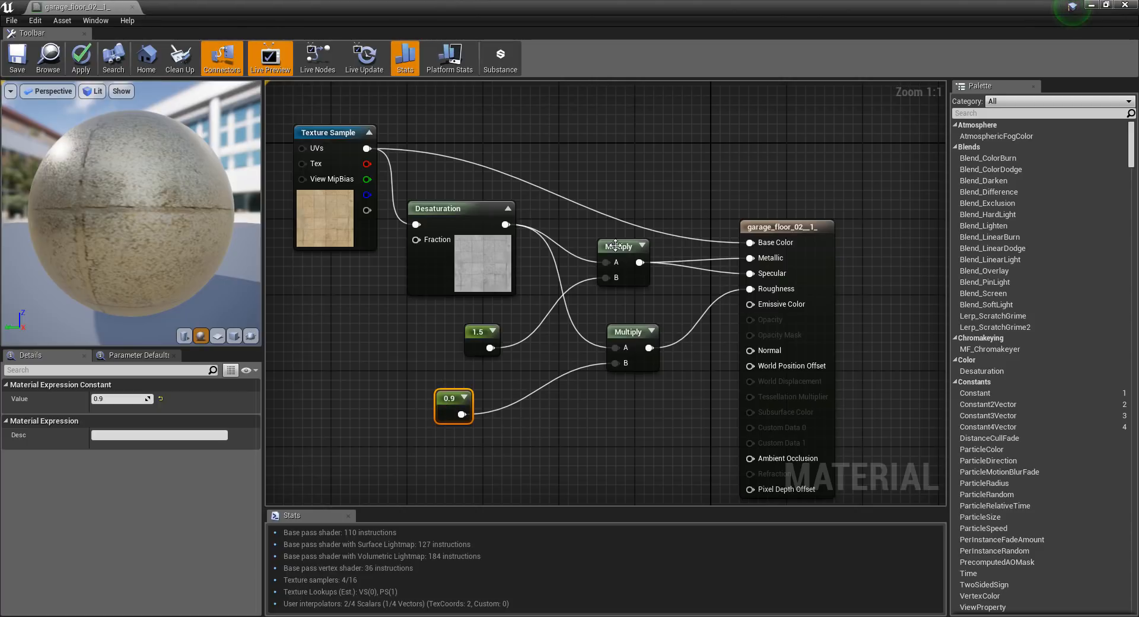
Set the Roughness multiplier constant to 0.5, save the material and check the floor in the viewport.
click(119, 398)
text(0.5)
key(Return)
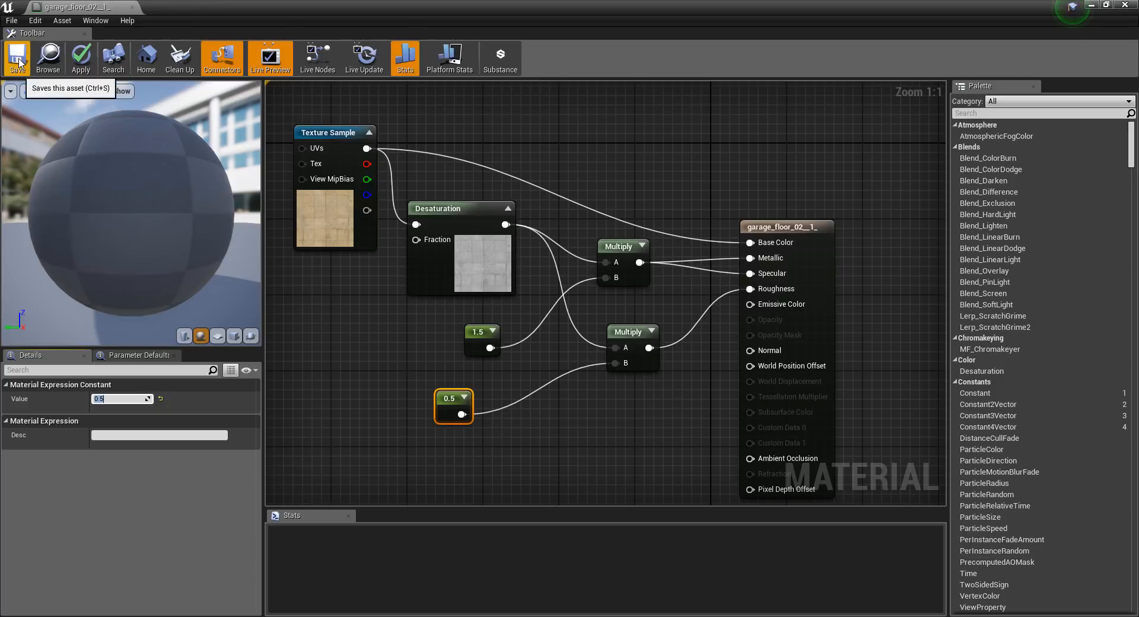
click(18, 57)
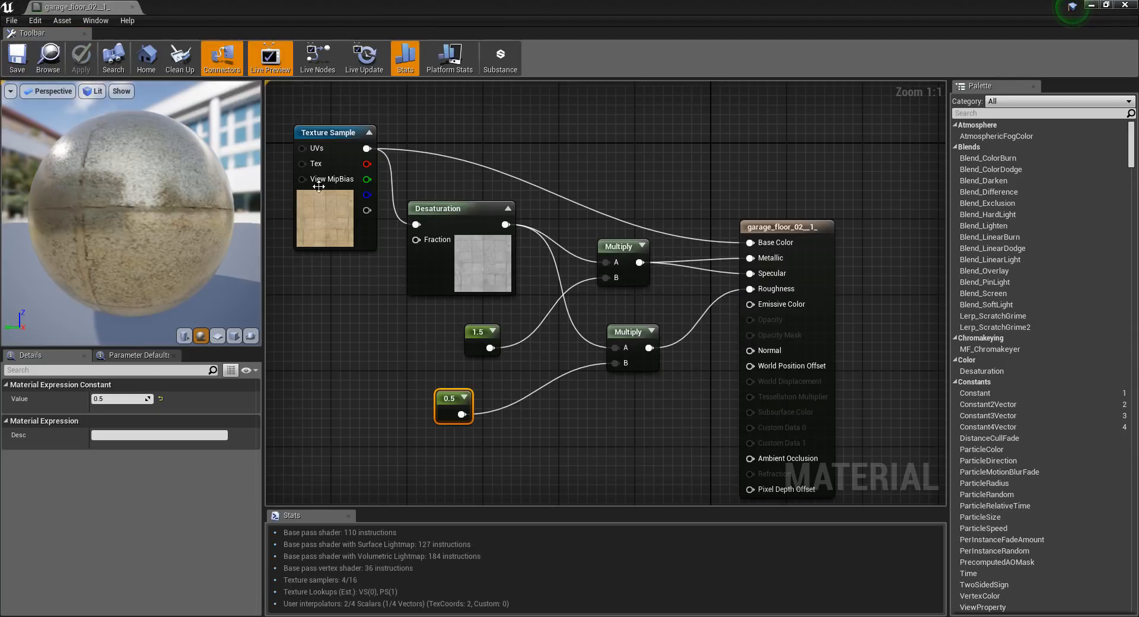
drag(415, 7, 270, 72)
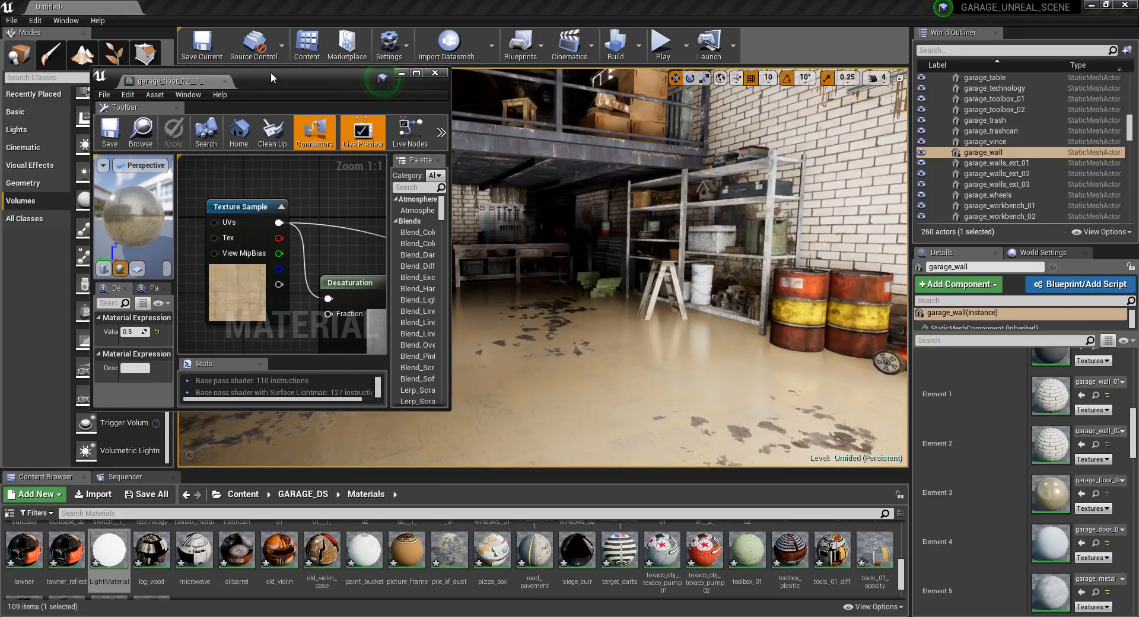
double_click(270, 72)
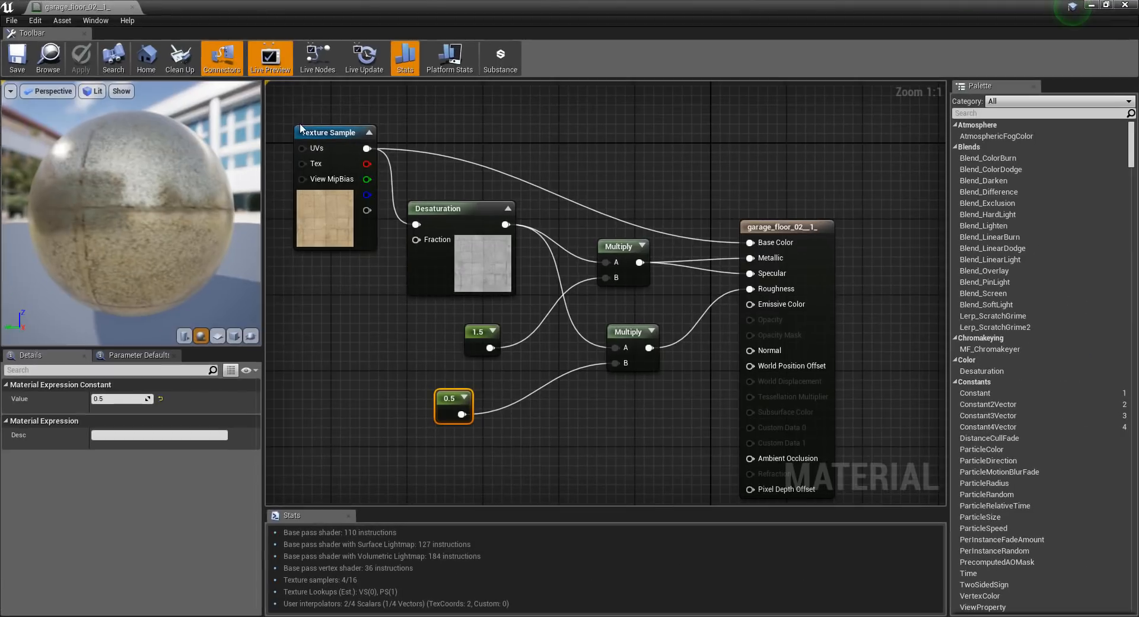
Set the Metallic and Specular multiplier constant to 0.9 and save the floor material.
click(477, 341)
click(122, 399)
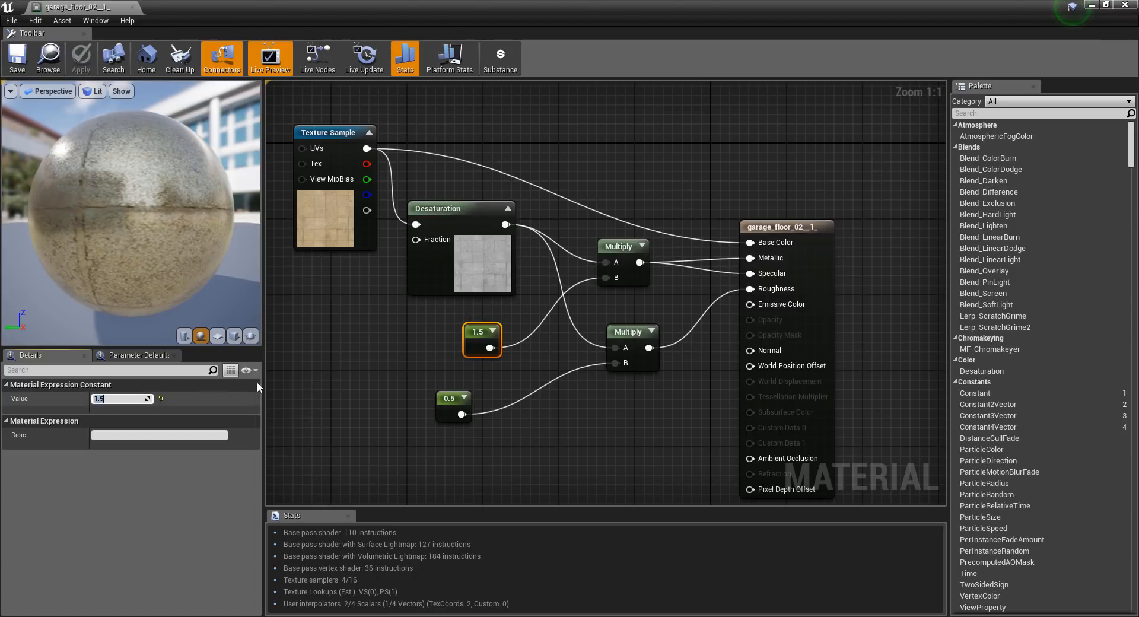
key(BackSpace)
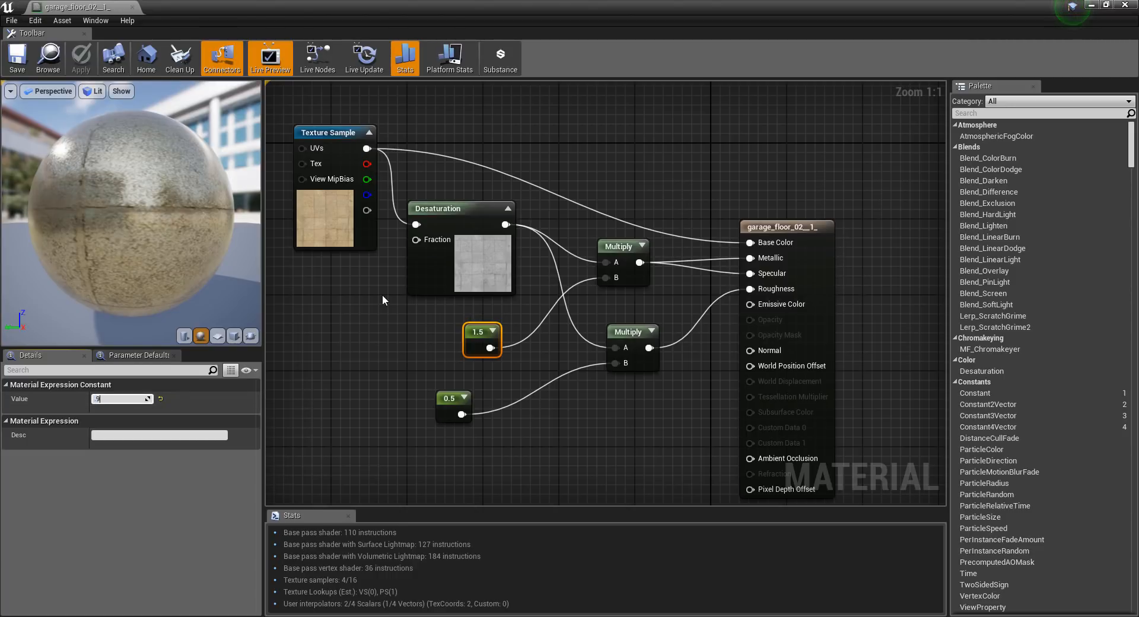
text(0.9)
key(Return)
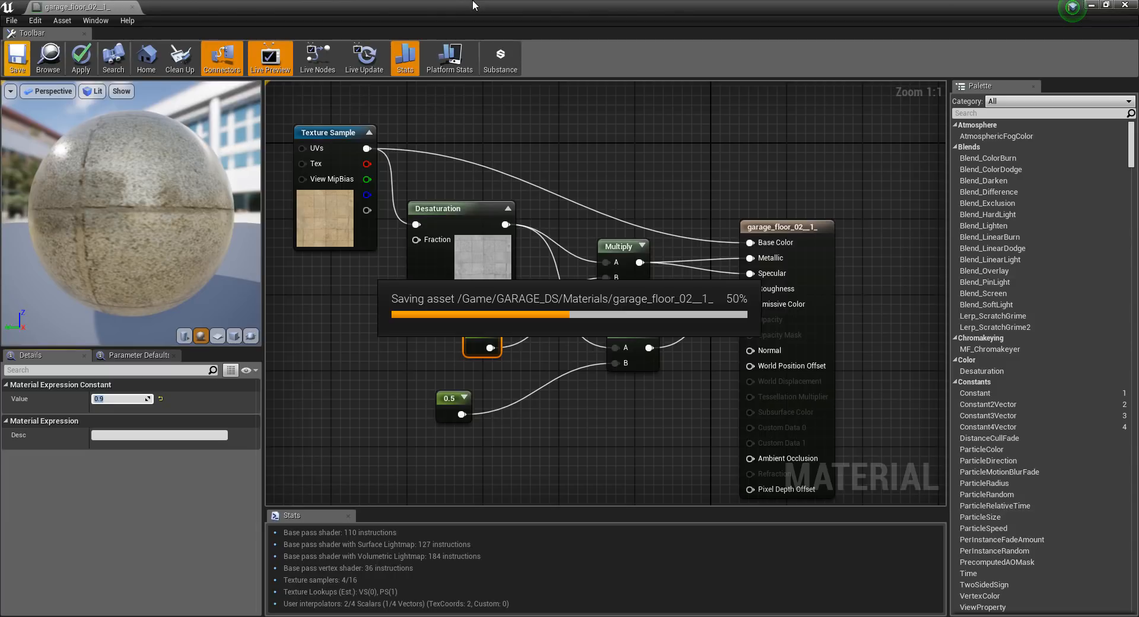
Uncover the level viewport and inspect the floor's reflections from several positions in the garage.
drag(494, 8, 205, 159)
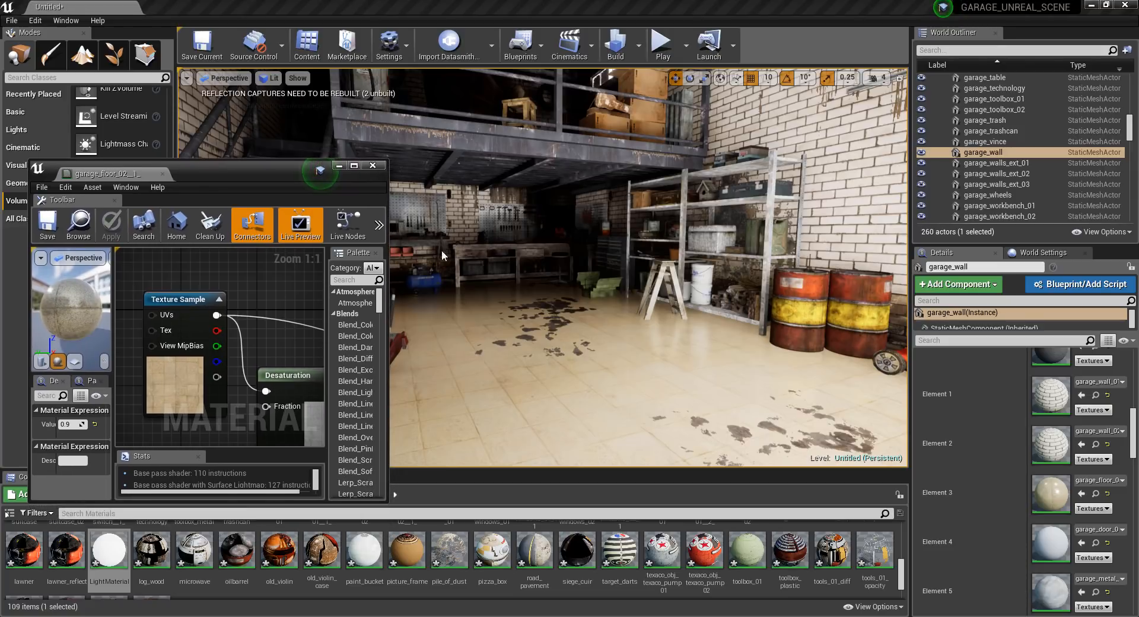
right_drag(522, 267, 569, 267)
key(w)
key(s)
key(w)
key(a)
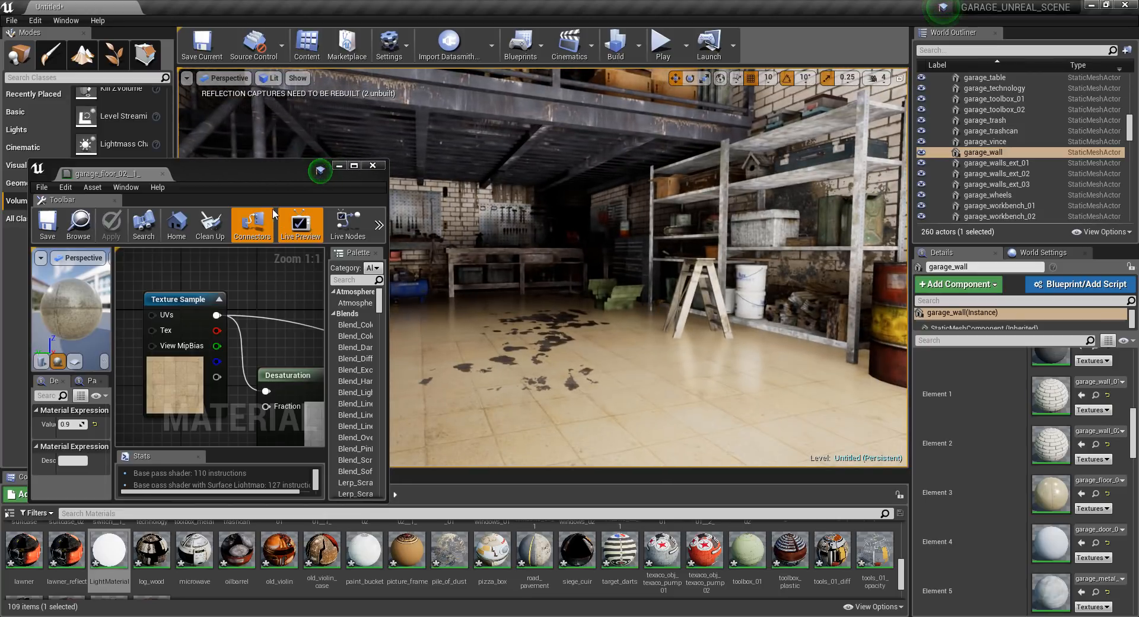
Set the floor material's Metallic and Specular multiplier constant to 0.6 and close its editor.
double_click(251, 173)
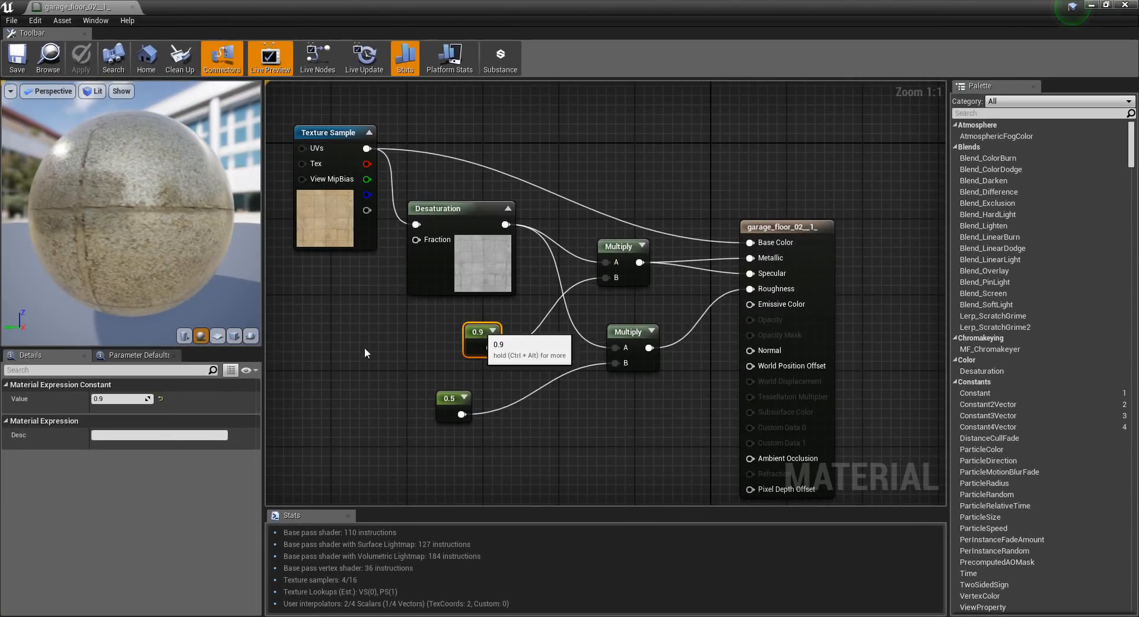
double_click(474, 337)
text(0.6)
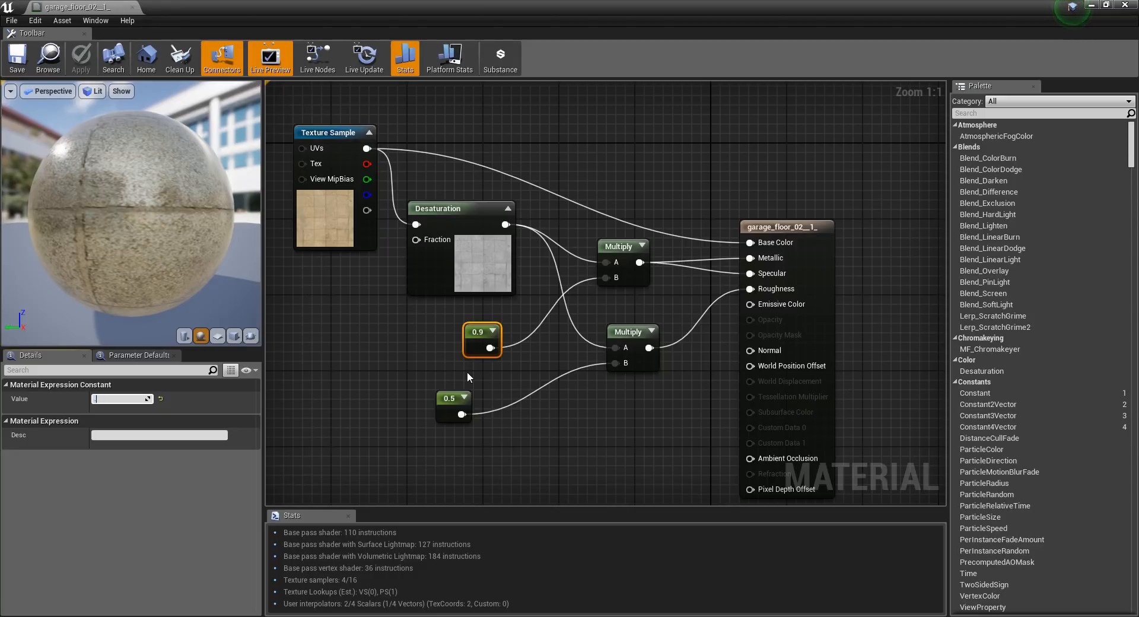
key(Return)
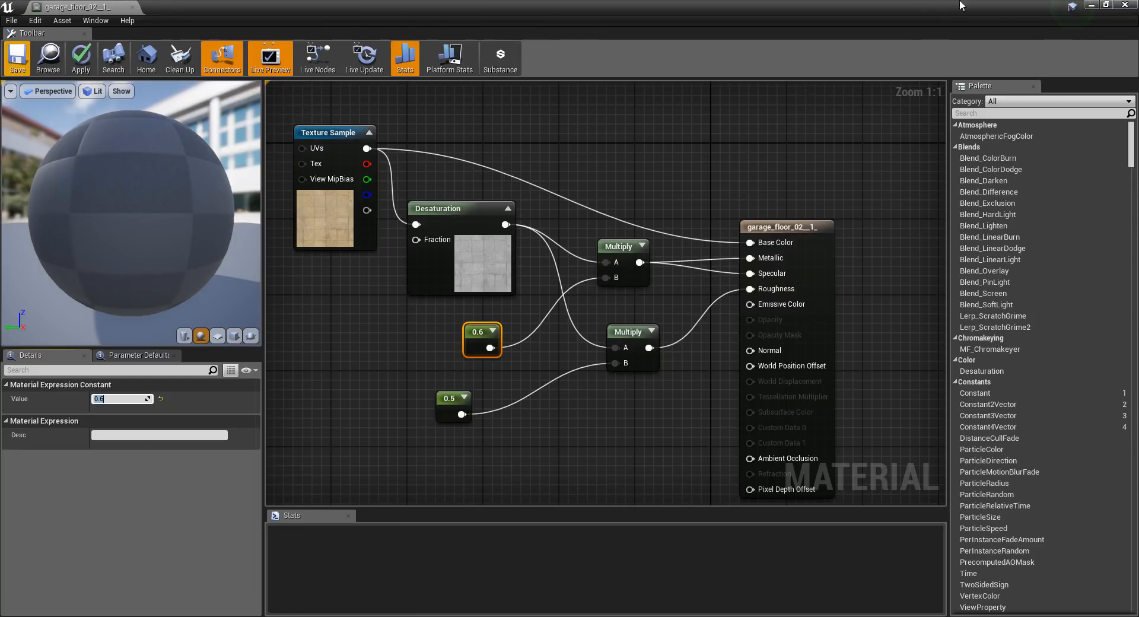
click(1126, 5)
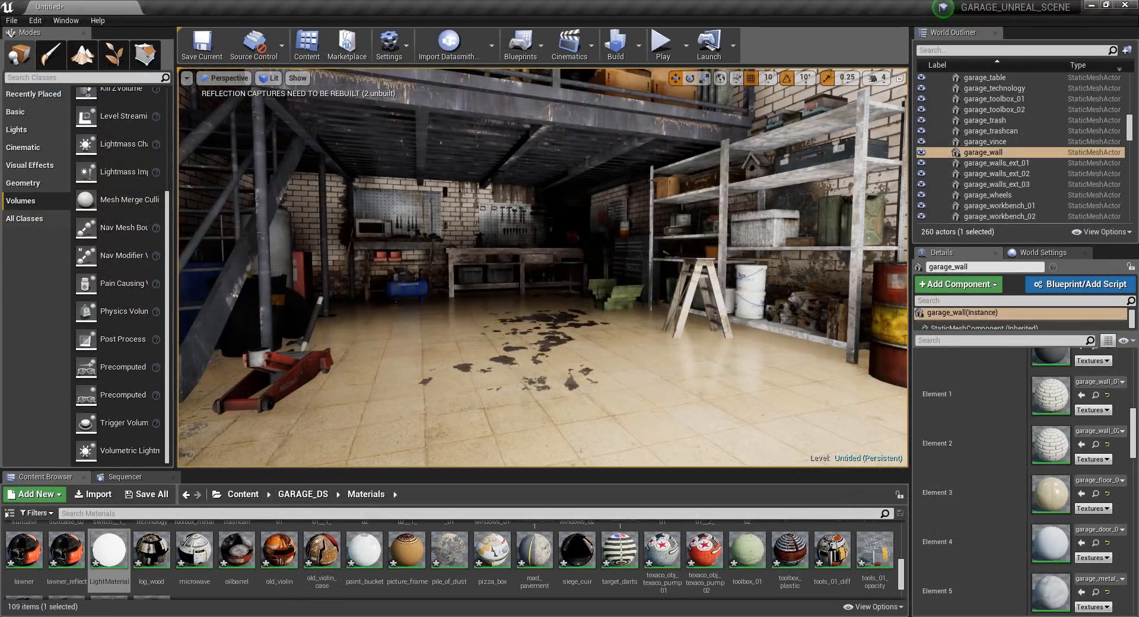
Check the floor in the viewport, select the stairs and open their garage_stage_floor material.
key(s)
right_drag(543, 267, 500, 291)
key(w)
key(w)
key(s)
key(w)
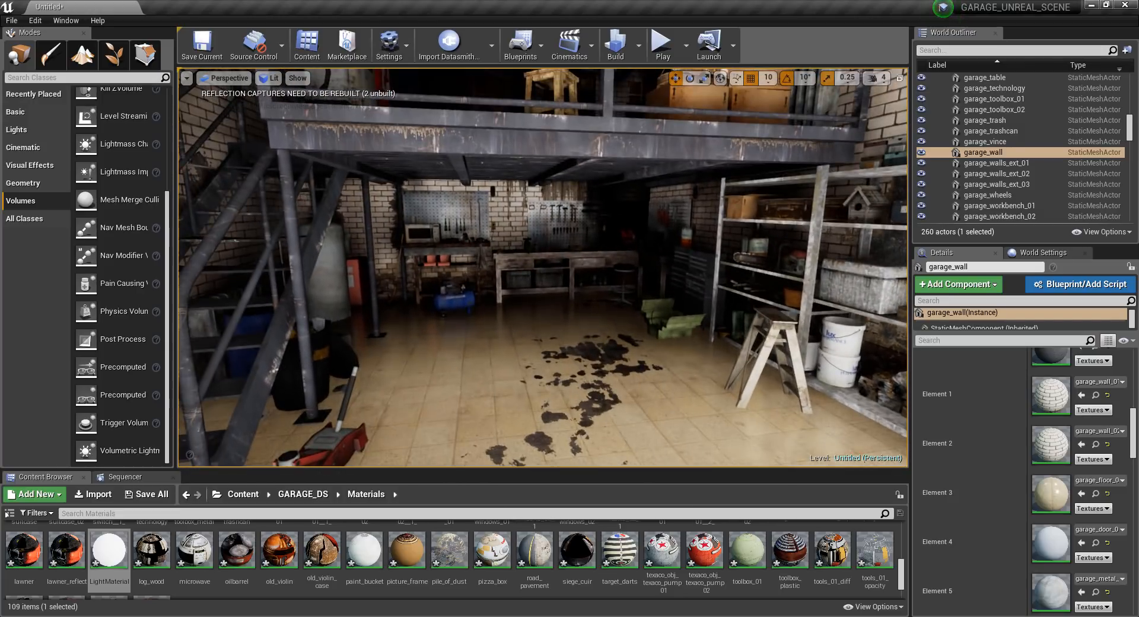
click(537, 152)
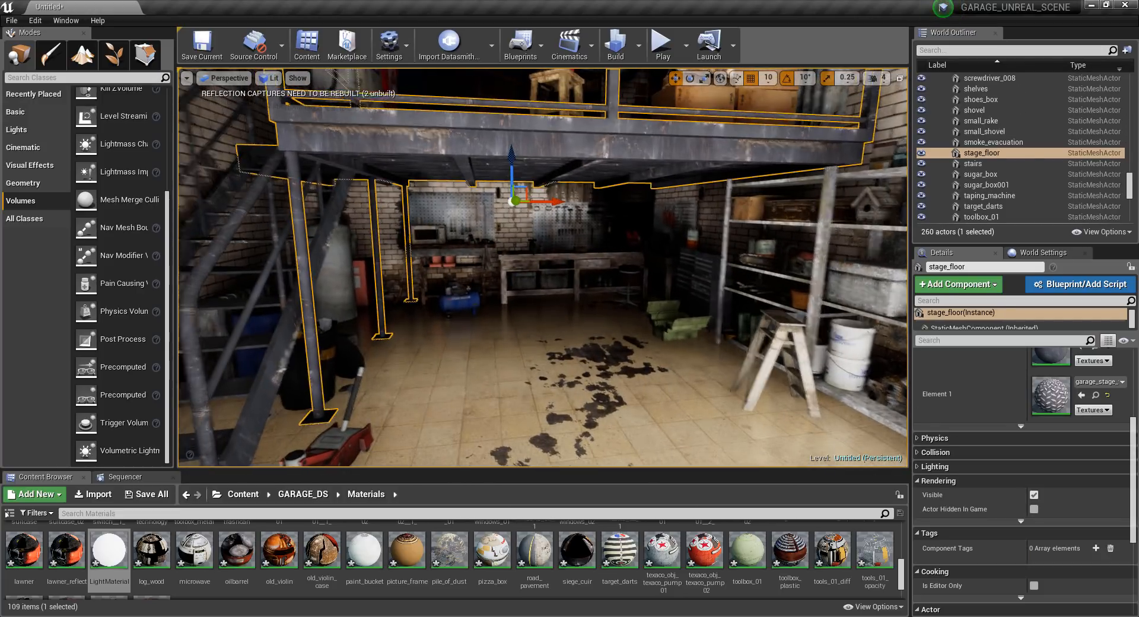
right_drag(348, 241, 263, 239)
click(301, 241)
scroll(1034, 452, up, 2)
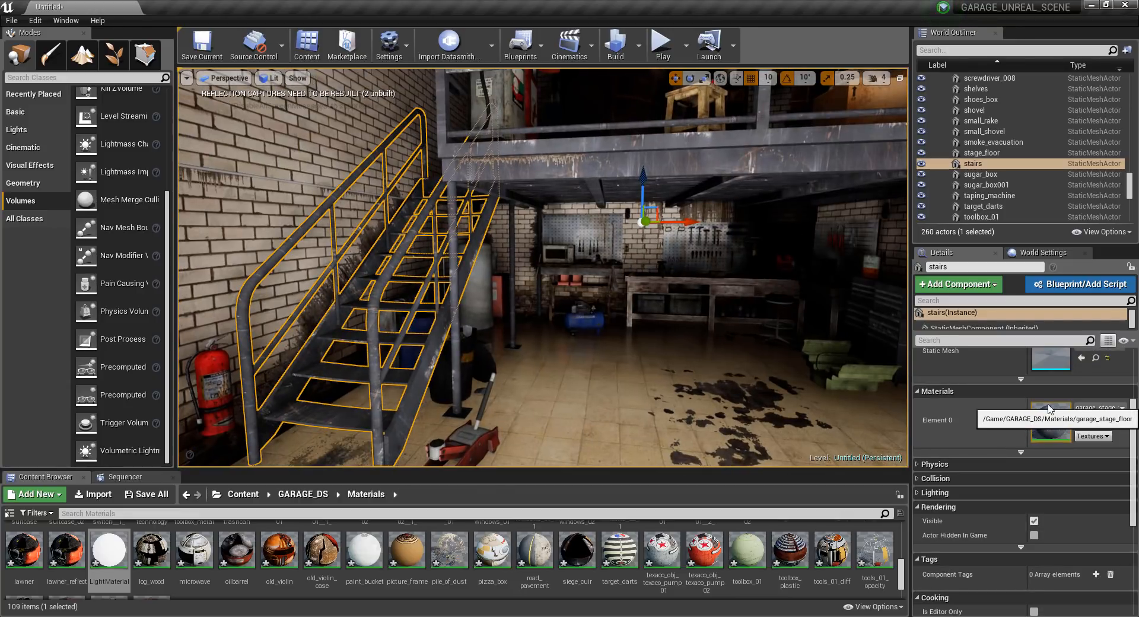
double_click(1045, 410)
Delete the constants feeding Specular and Roughness and move the base colour Texture Sample farther from the output node.
right_drag(455, 334, 612, 362)
scroll(633, 243, down, 2)
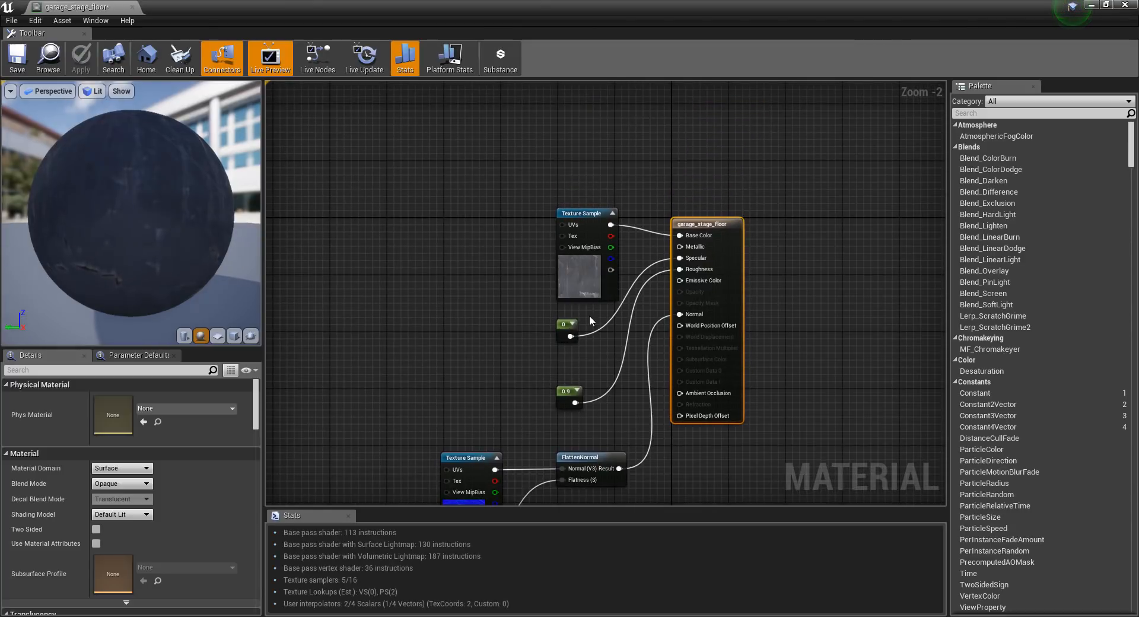
drag(590, 316, 542, 418)
key(Delete)
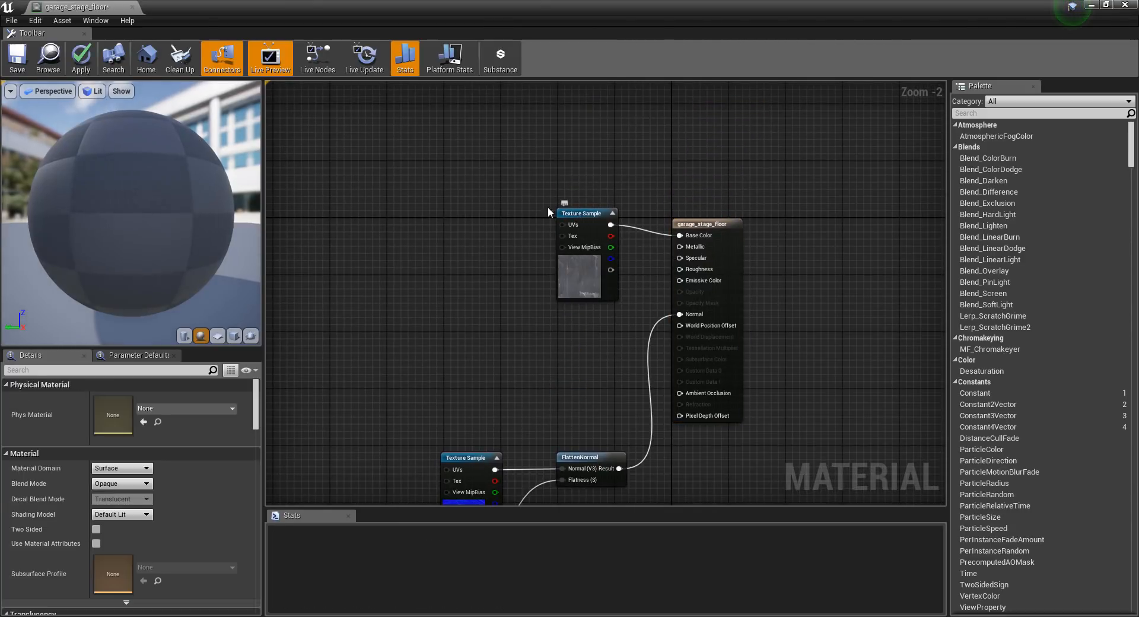
drag(587, 215, 439, 205)
click(555, 272)
scroll(555, 272, up, 2)
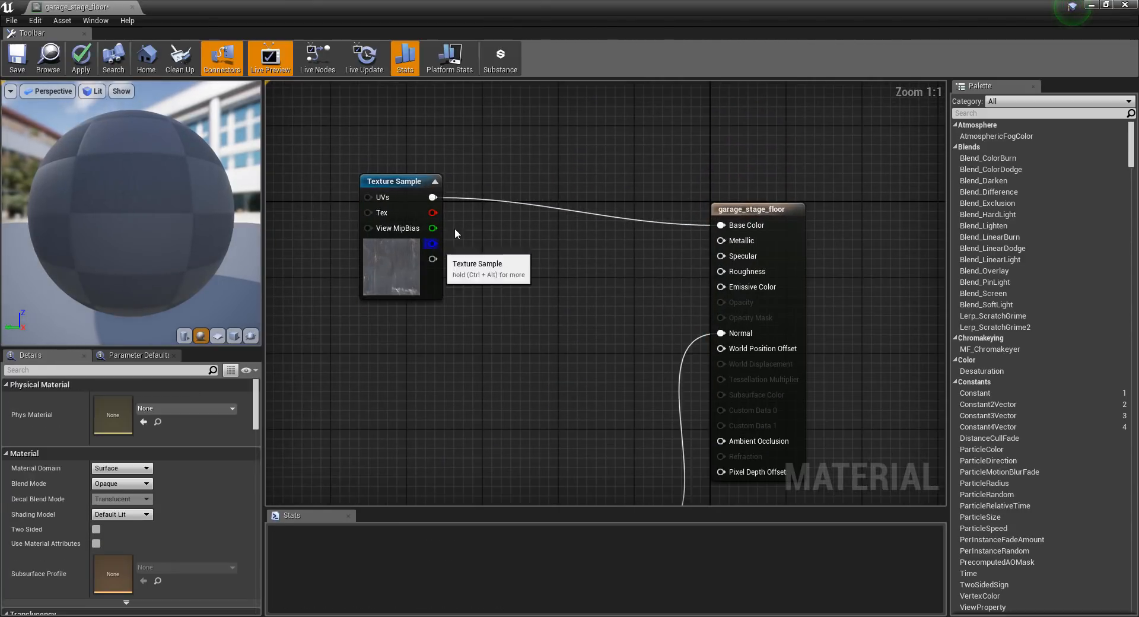
Add a Desaturation node and feed it with the base colour Texture Sample.
right_click(470, 233)
text(desat)
key(Return)
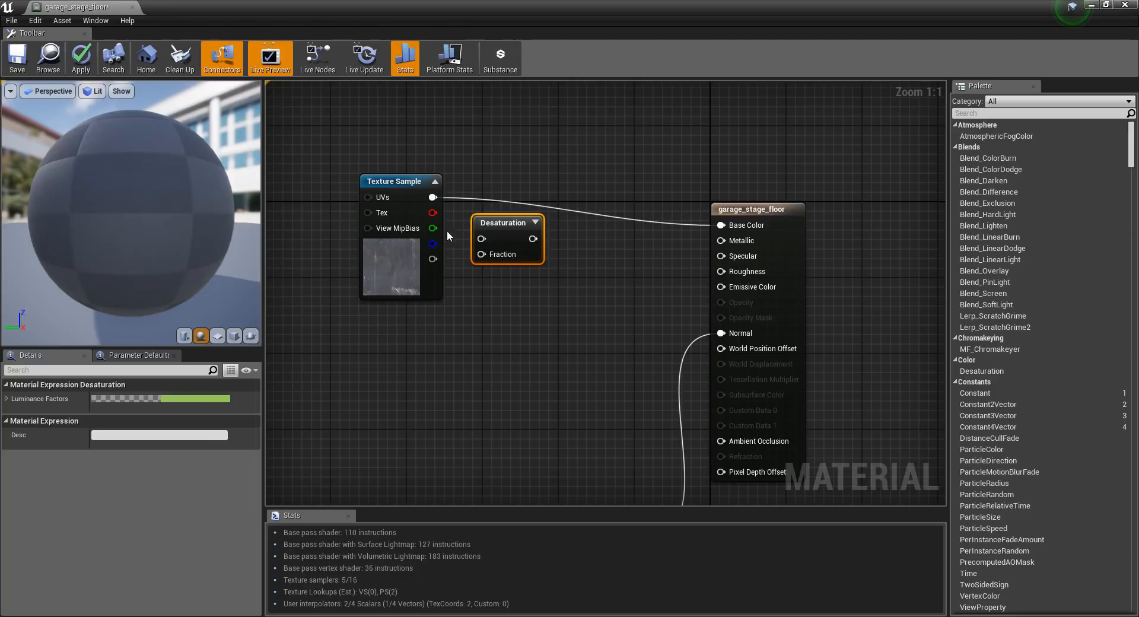
drag(433, 197, 595, 308)
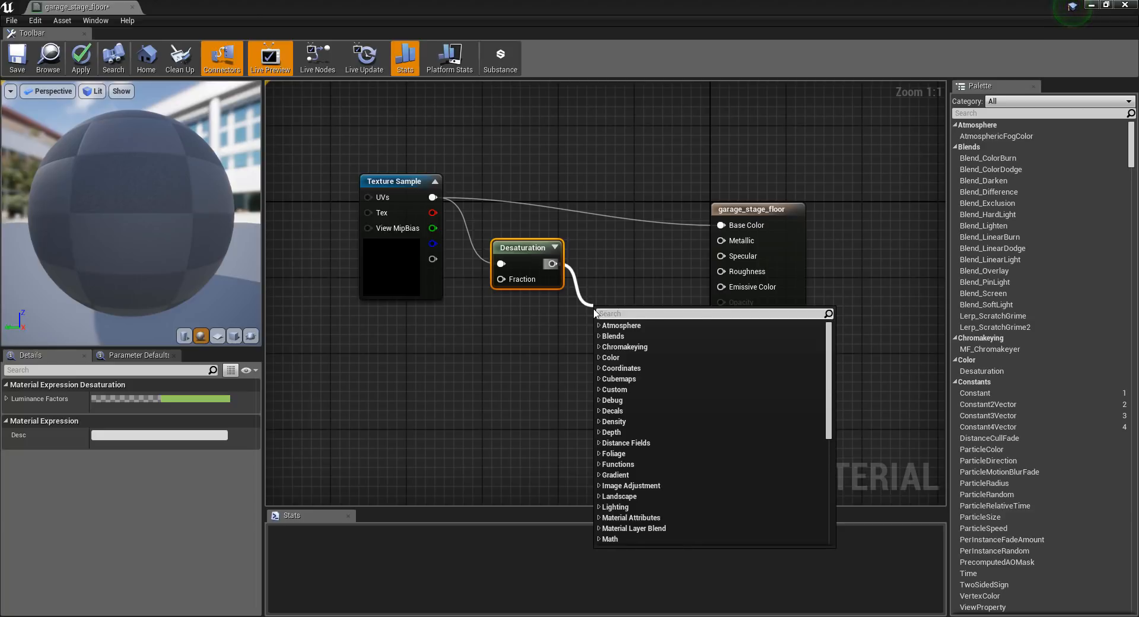
Create a Multiply node from the Desaturation output and connect it to Metallic and Specular.
text(mul)
click(628, 389)
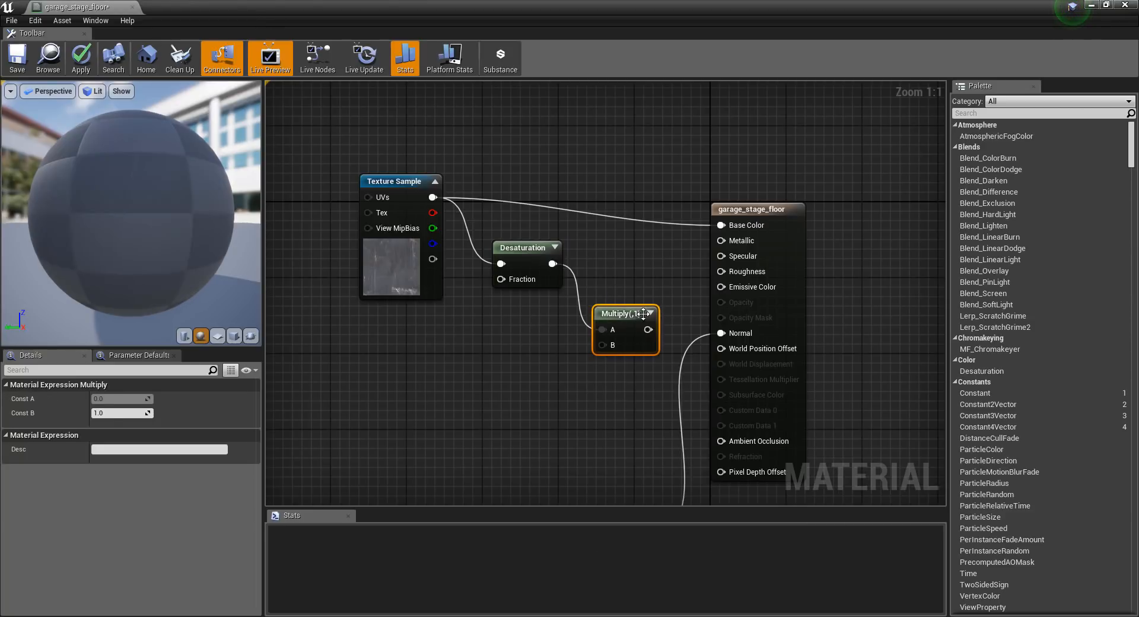
drag(648, 329, 722, 240)
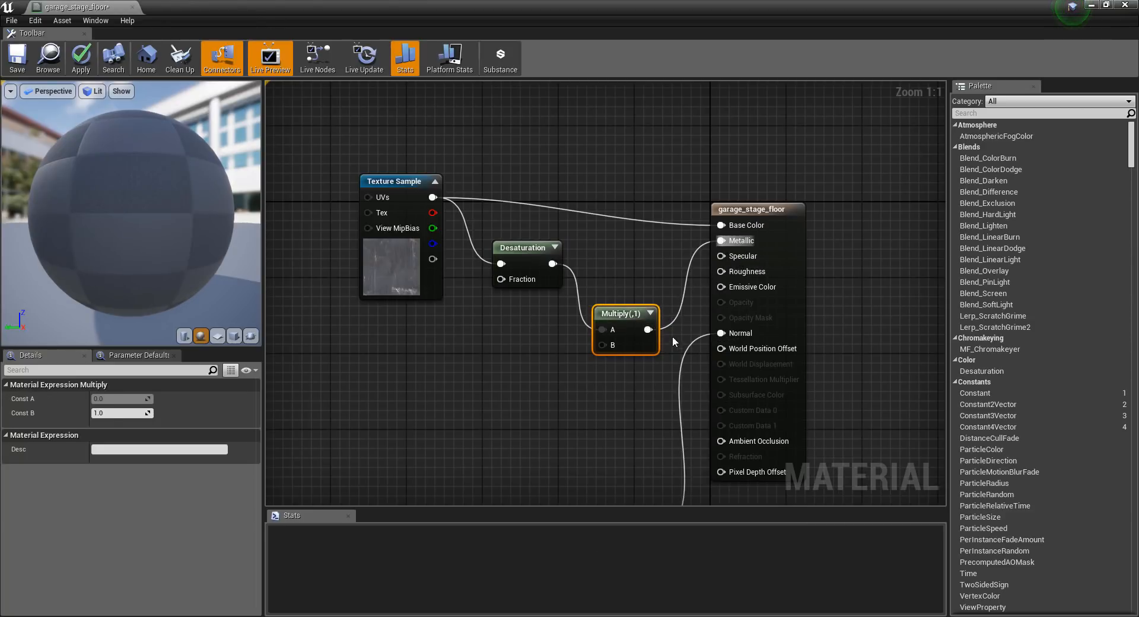
drag(648, 330, 721, 255)
Add a constant of 3 to the Multiply node's B input and place it beside the node.
drag(603, 344, 455, 387)
text(const)
key(Return)
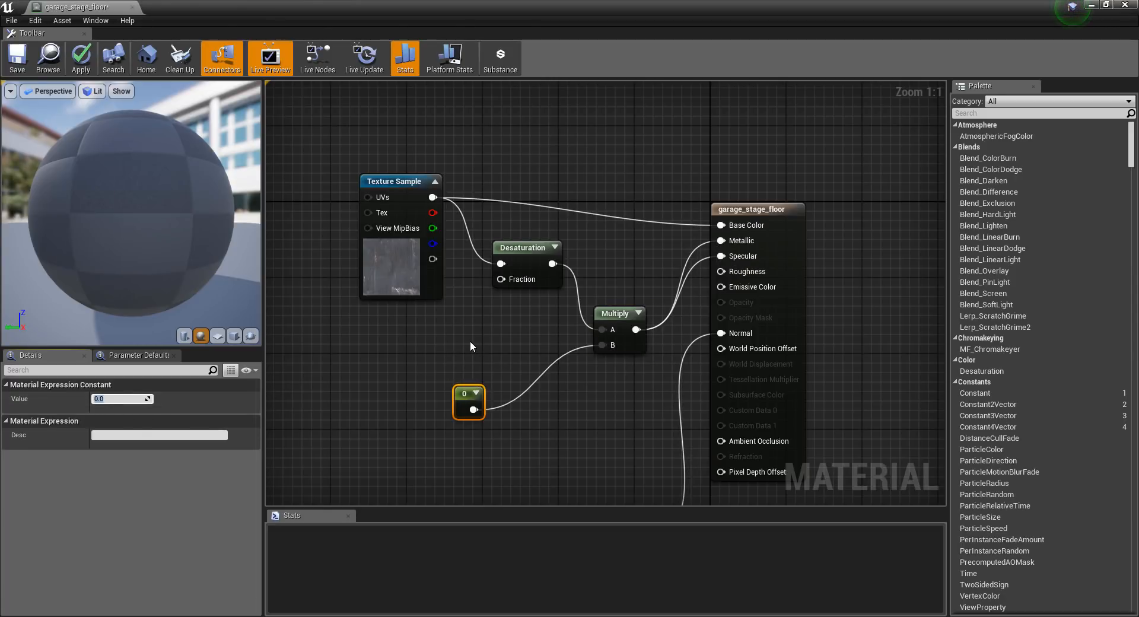
text(3)
key(Return)
drag(472, 408, 453, 366)
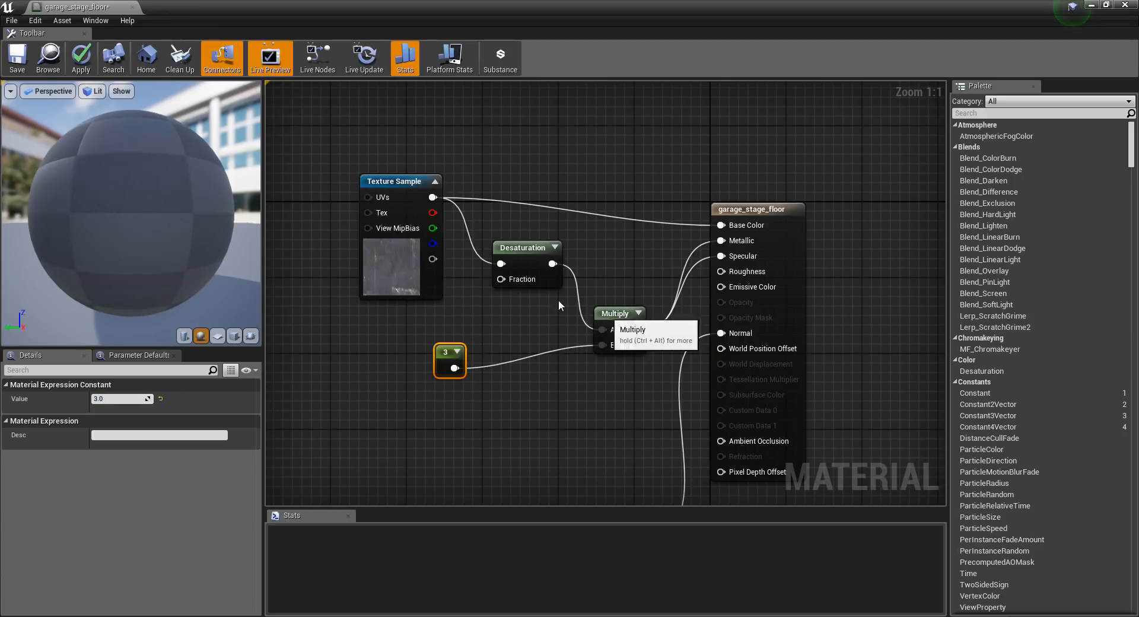
Duplicate the Multiply node with its constant, wire the copy from Desaturation into Roughness and tidy both Multiply nodes.
drag(611, 322, 558, 333)
drag(575, 394, 447, 333)
key(ctrl+c)
key(ctrl+v)
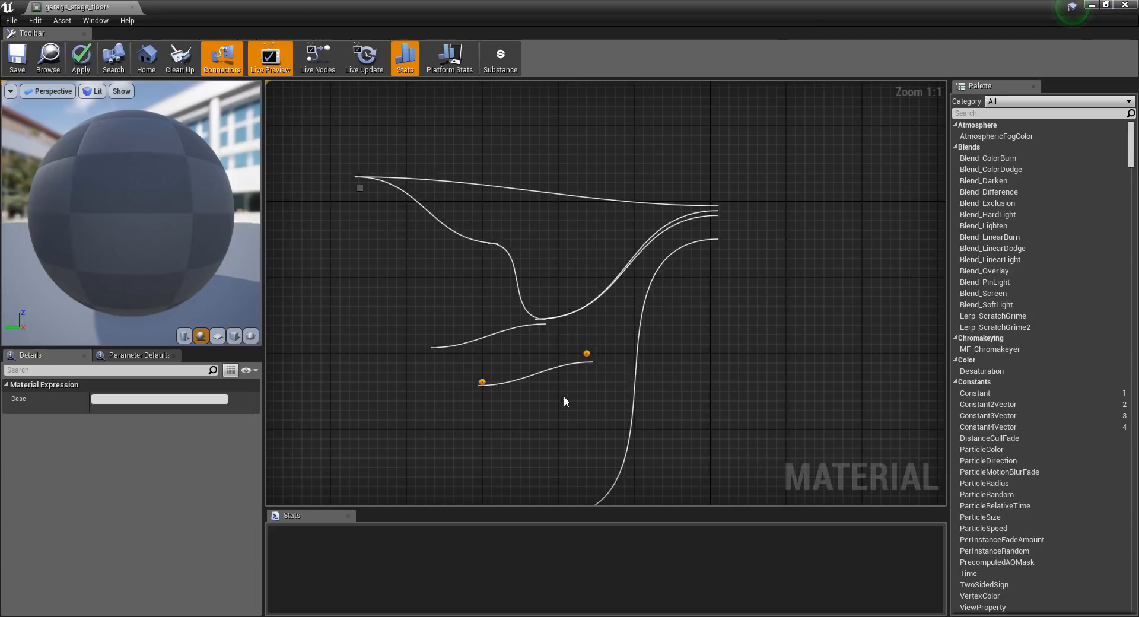
drag(609, 368, 590, 387)
click(525, 390)
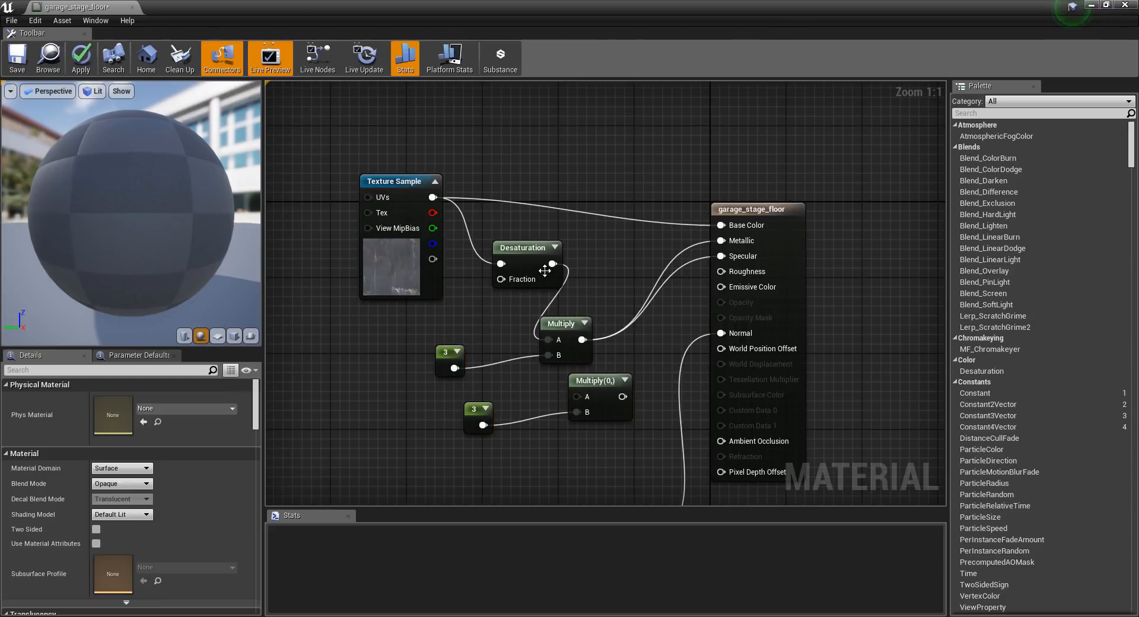
drag(551, 264, 722, 272)
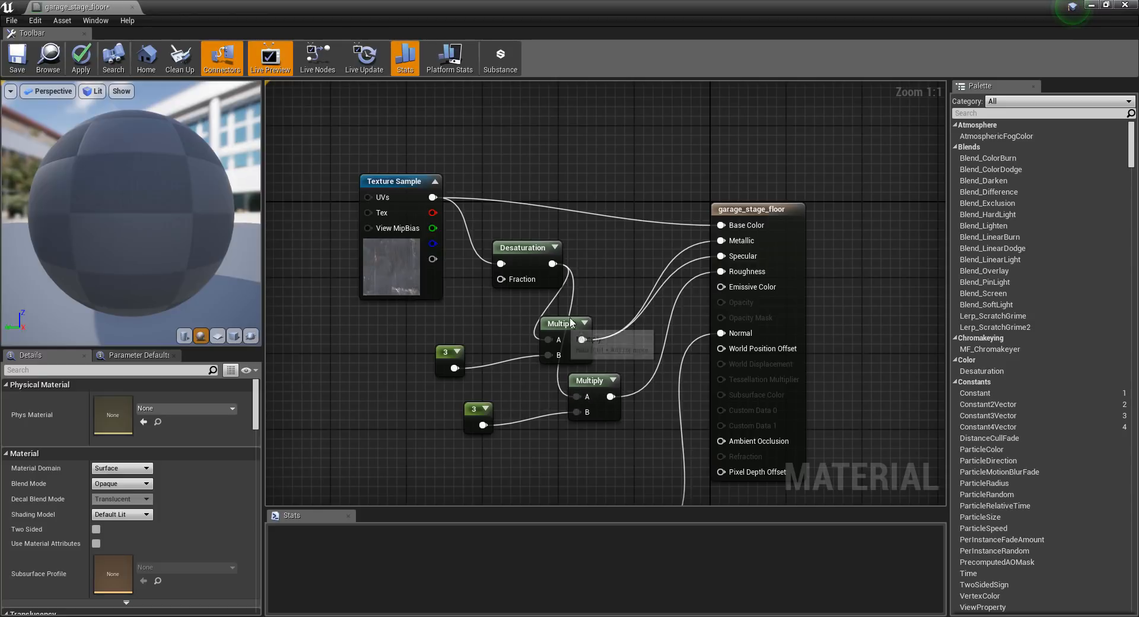
drag(563, 323, 601, 275)
drag(578, 386, 578, 357)
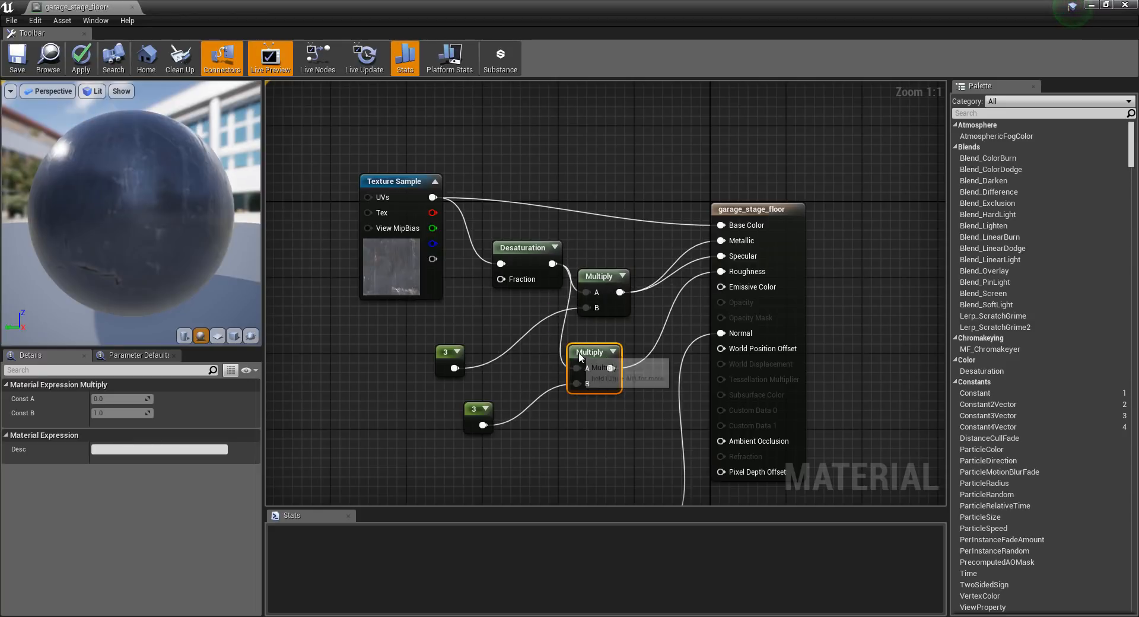
Check the material on the preview sphere, then save garage_stage_floor and close its editor.
drag(132, 207, 143, 235)
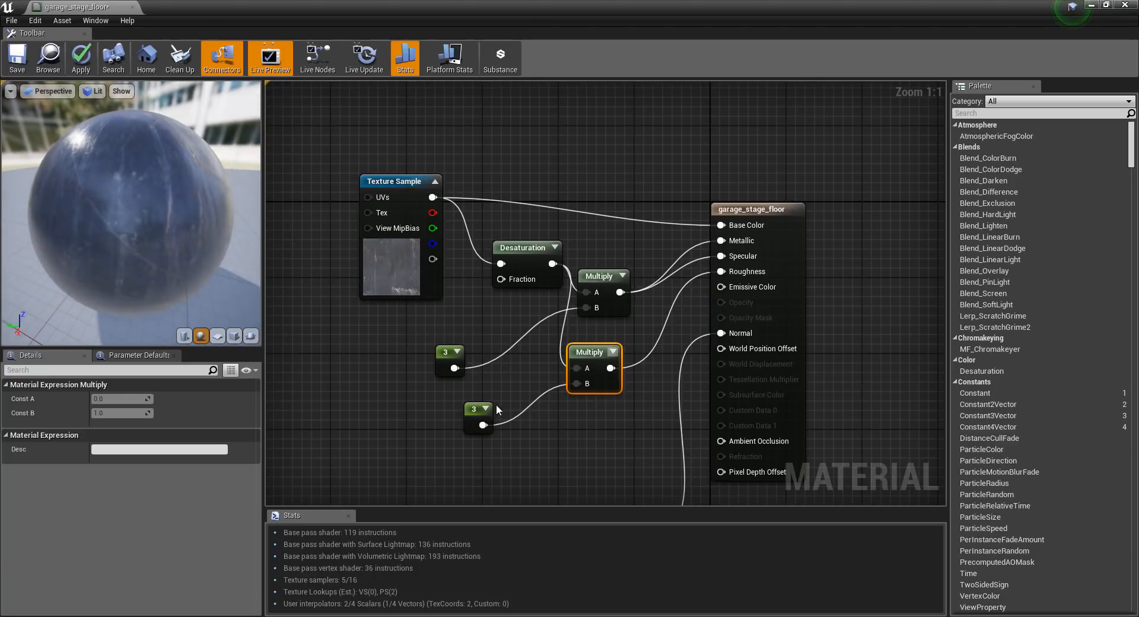
click(472, 418)
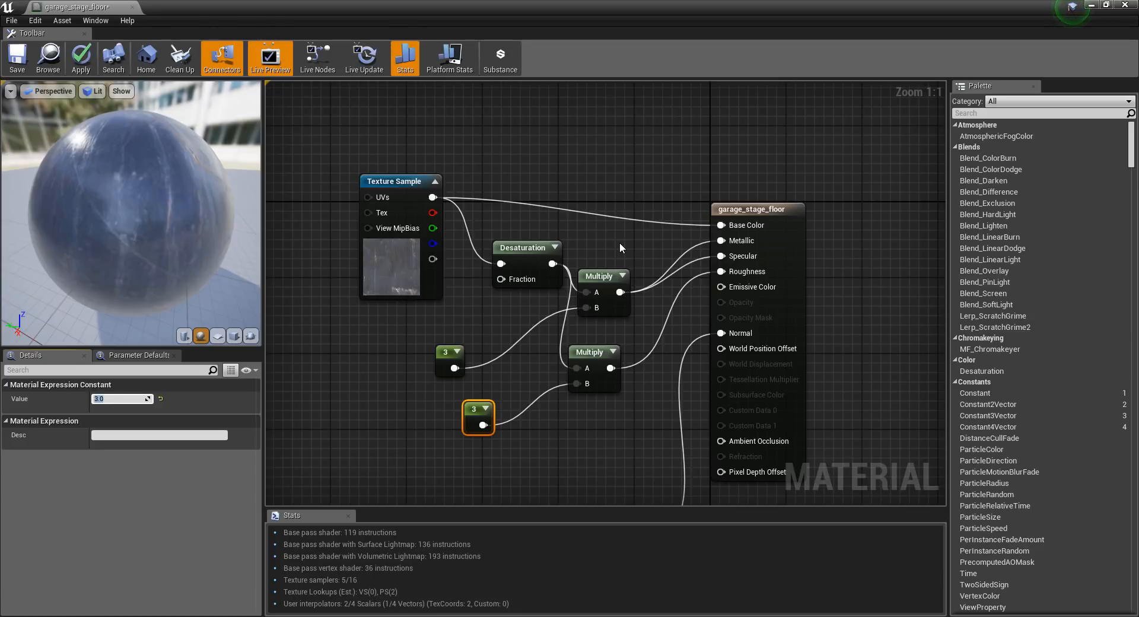
click(17, 58)
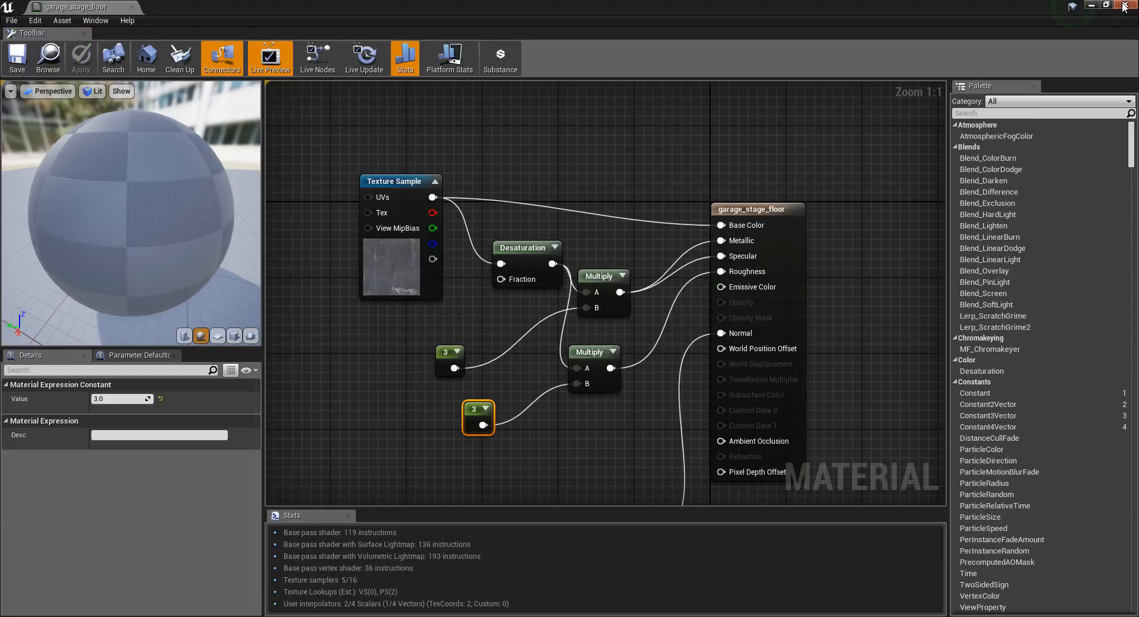
click(1126, 7)
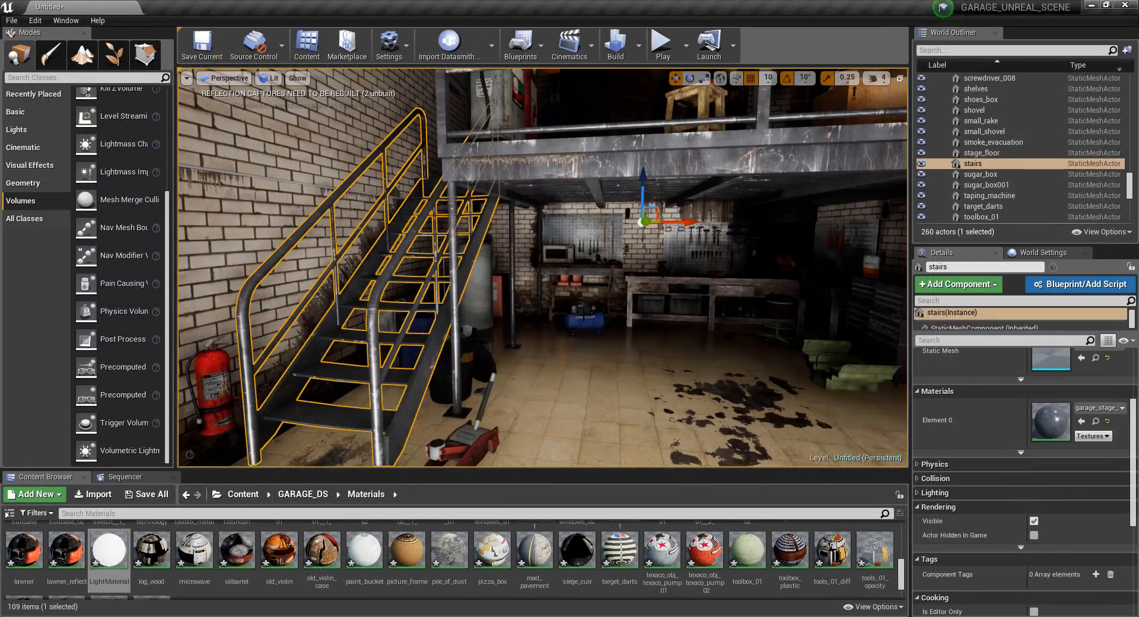
Examine the metal stairs, railings, upper platform and surrounding walls from several positions in the garage.
click(546, 342)
scroll(547, 343, down, 5)
right_drag(546, 342, 475, 345)
key(d)
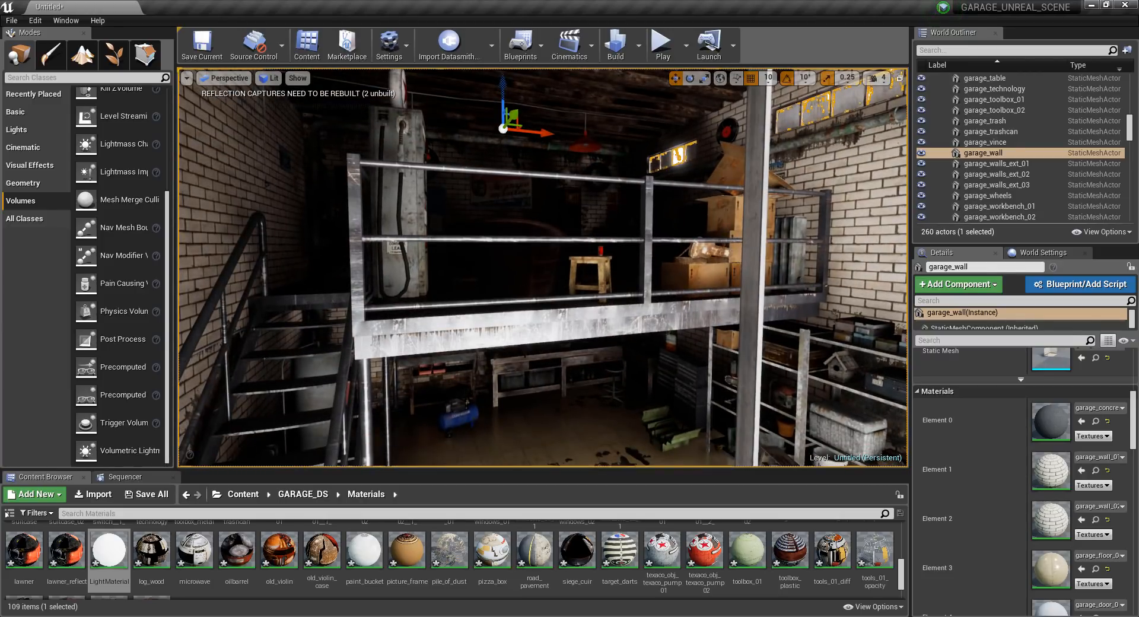
click(558, 363)
key(w)
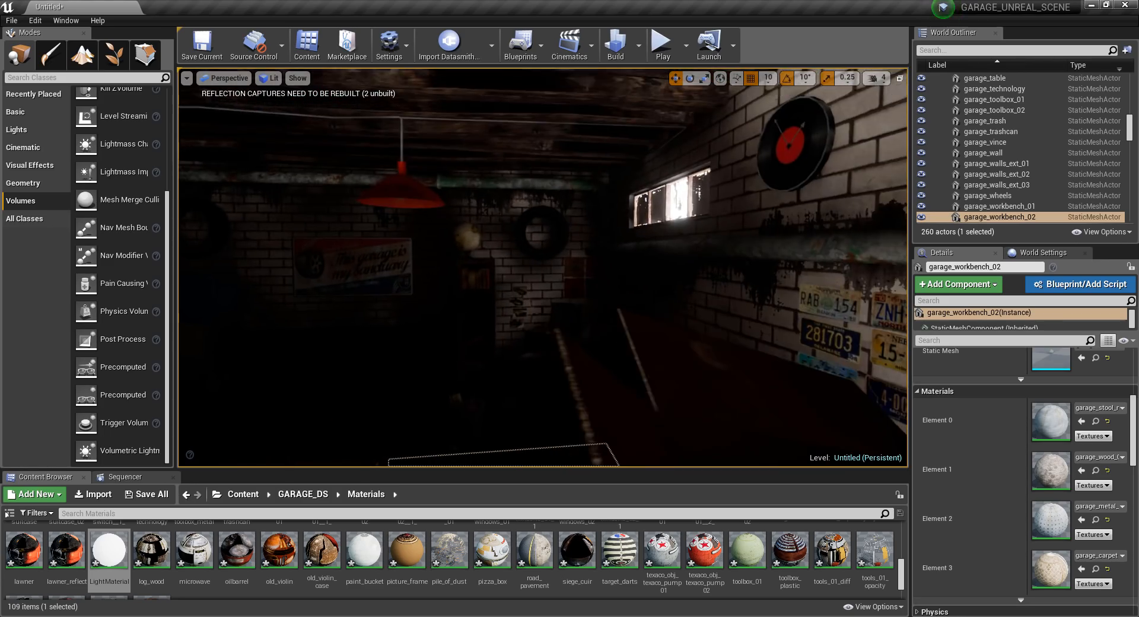
key(f)
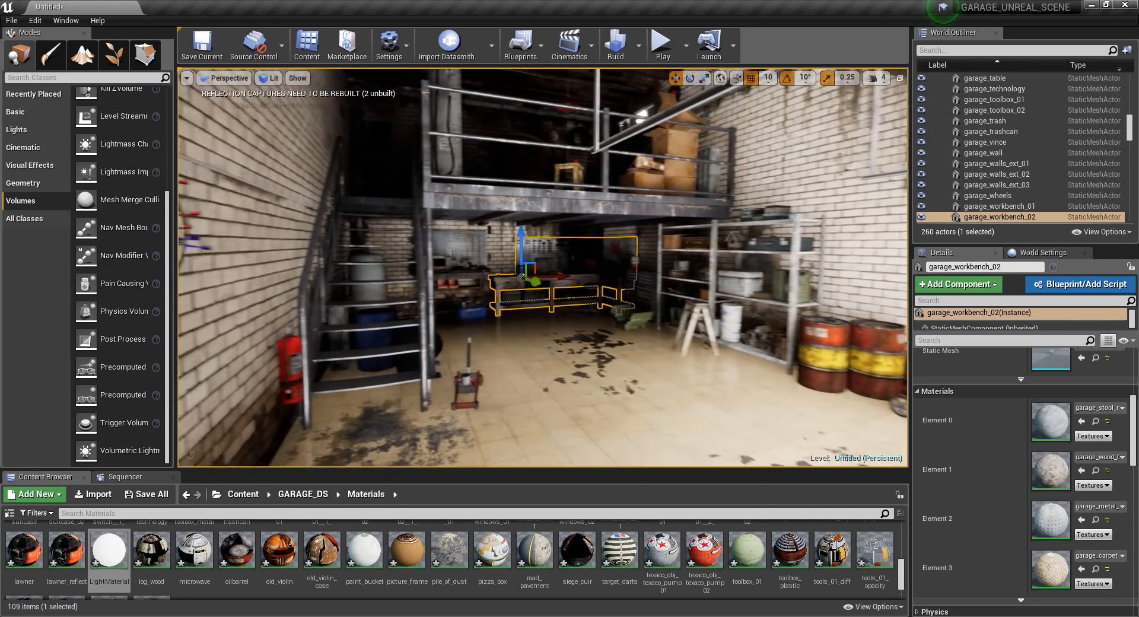
mouse_move(557, 279)
right_down()
mouse_move(577, 279)
mouse_move(534, 256)
mouse_move(568, 279)
right_up()
click(582, 278)
key(w)
click(749, 280)
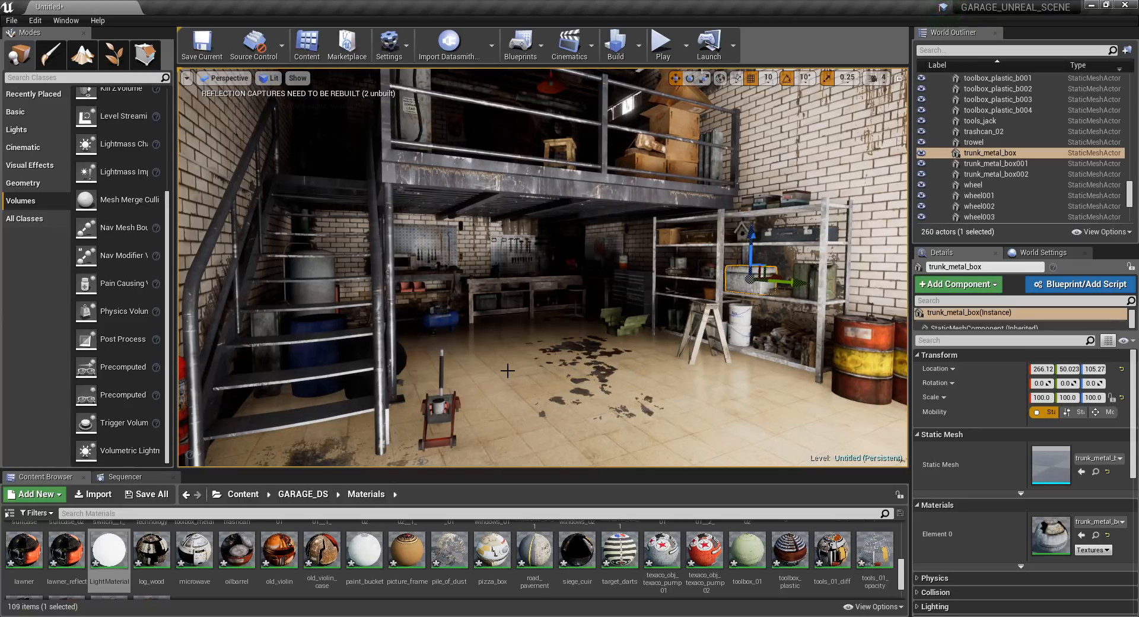
right_drag(719, 271, 782, 245)
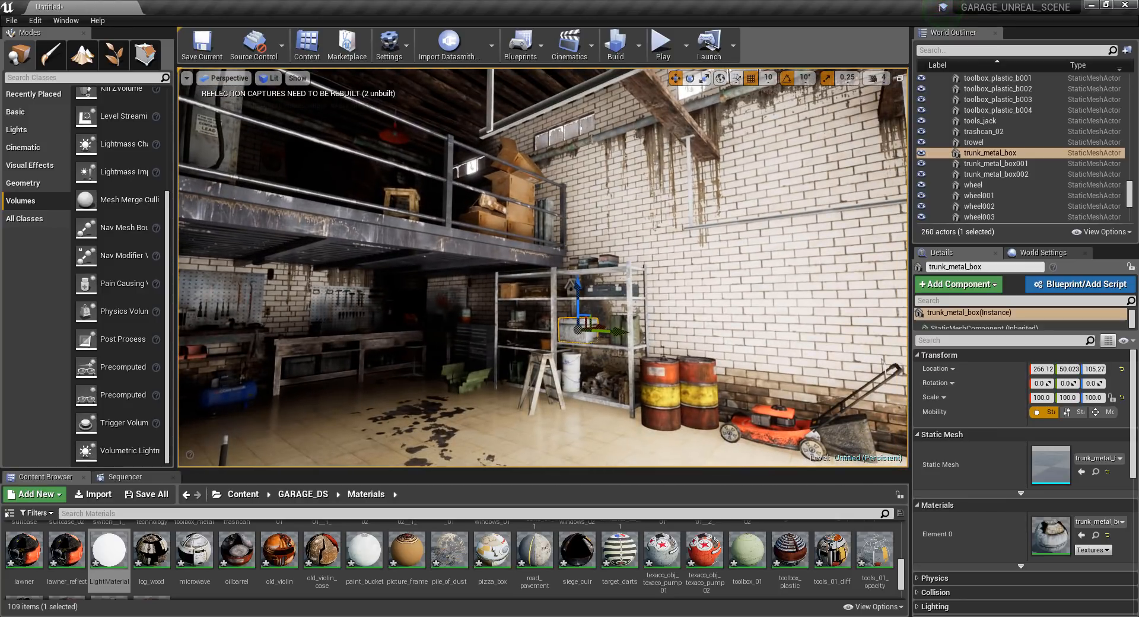
right_drag(634, 362, 488, 362)
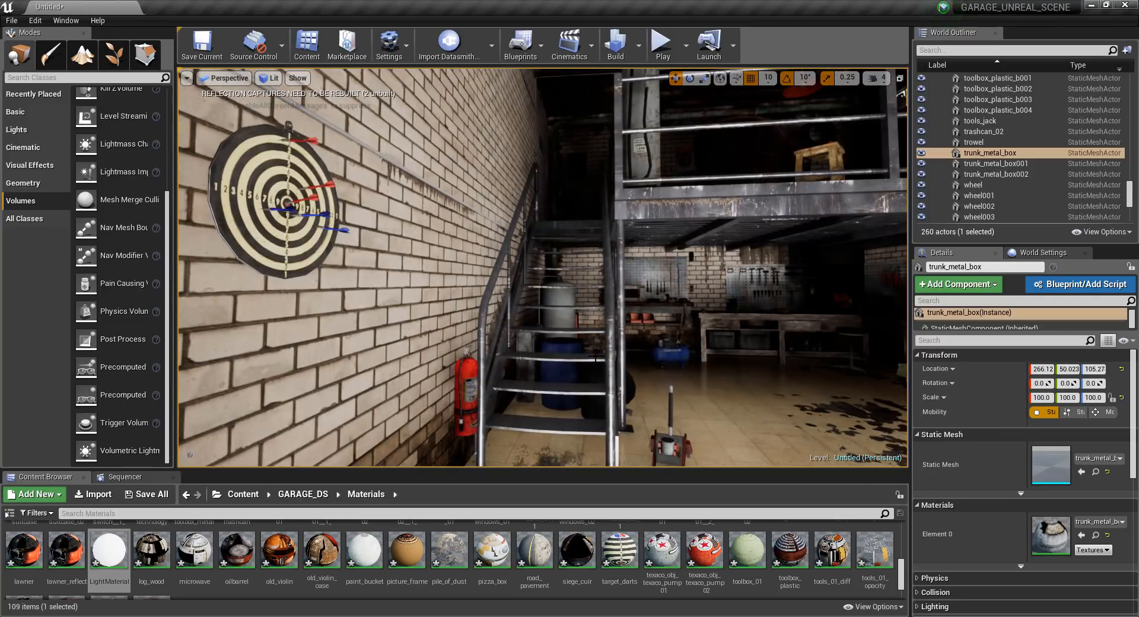
right_drag(632, 313, 771, 325)
right_drag(632, 313, 587, 330)
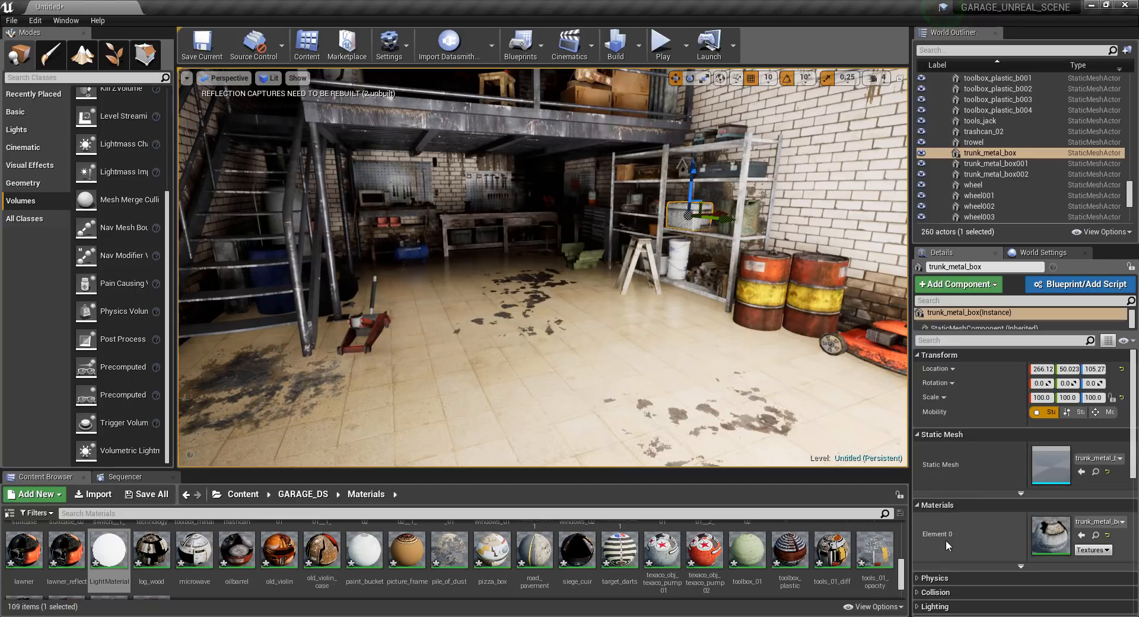
Expand the Lighting settings in the actor details and select the stage floor platform to view its own.
scroll(945, 540, down, 3)
click(935, 511)
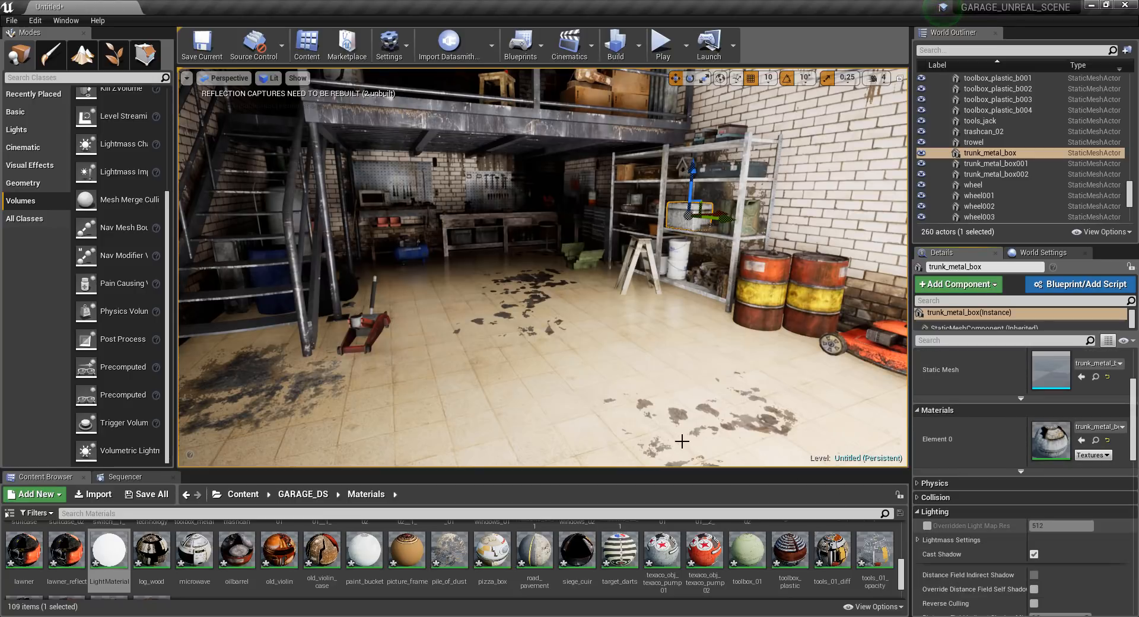
click(504, 367)
right_drag(643, 354, 643, 354)
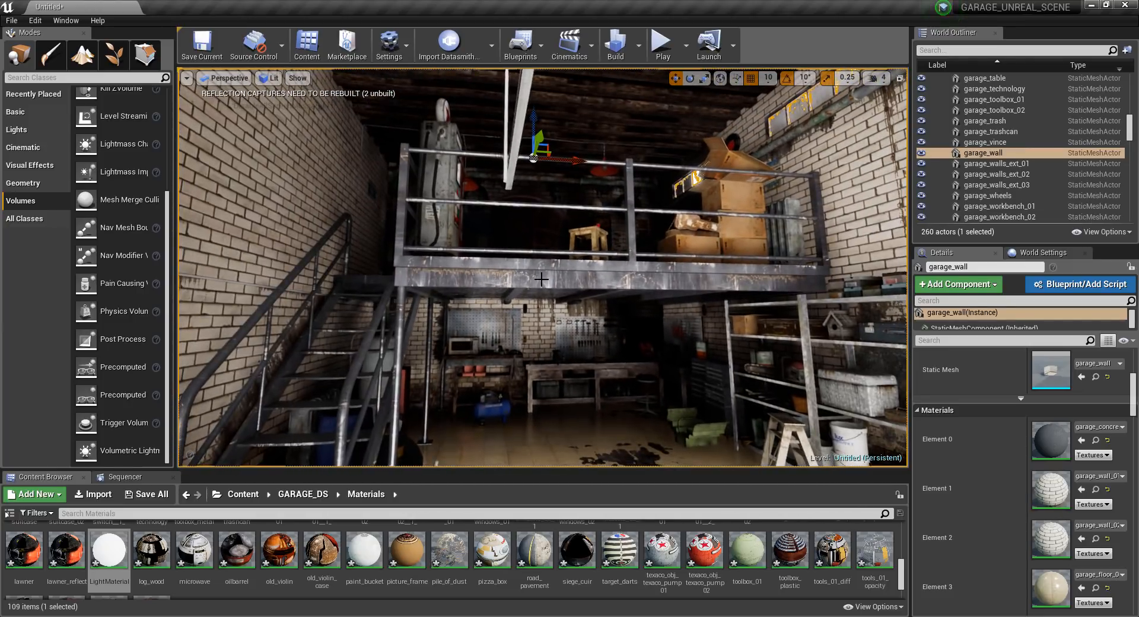
click(541, 279)
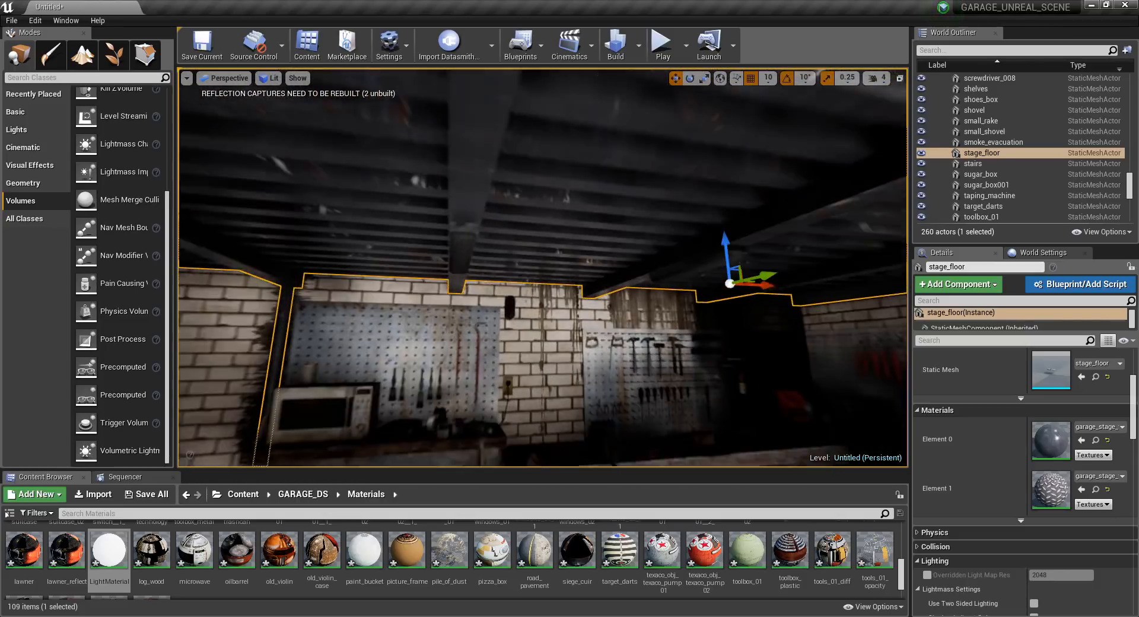
right_drag(543, 267, 460, 297)
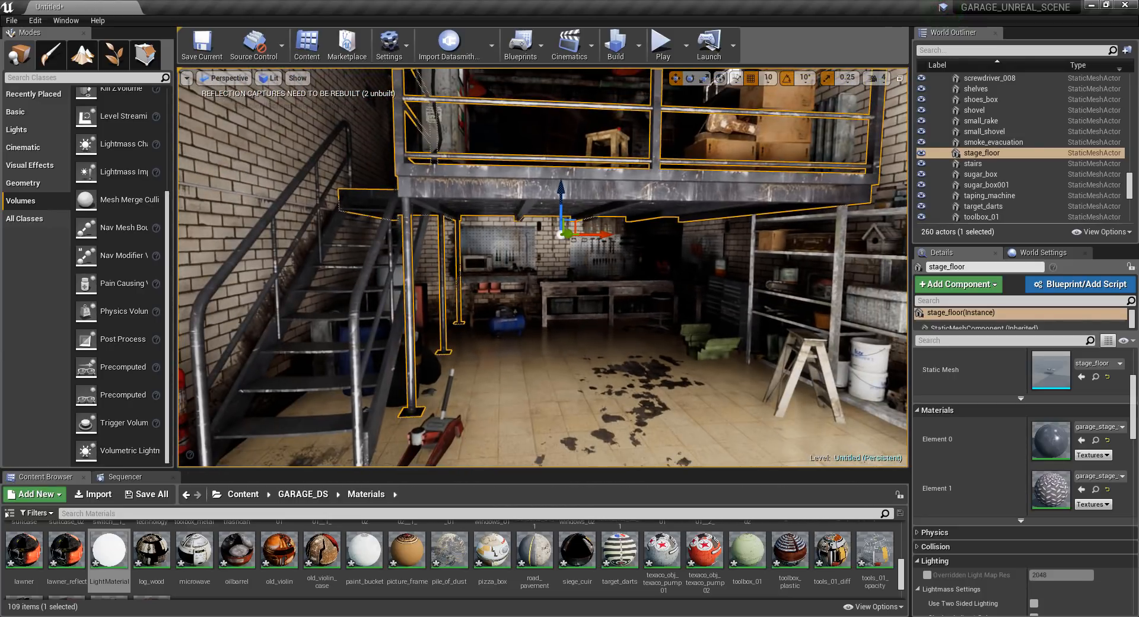
Override the stage floor's light map resolution, try 64 and set it to 2048.
click(927, 575)
click(1048, 574)
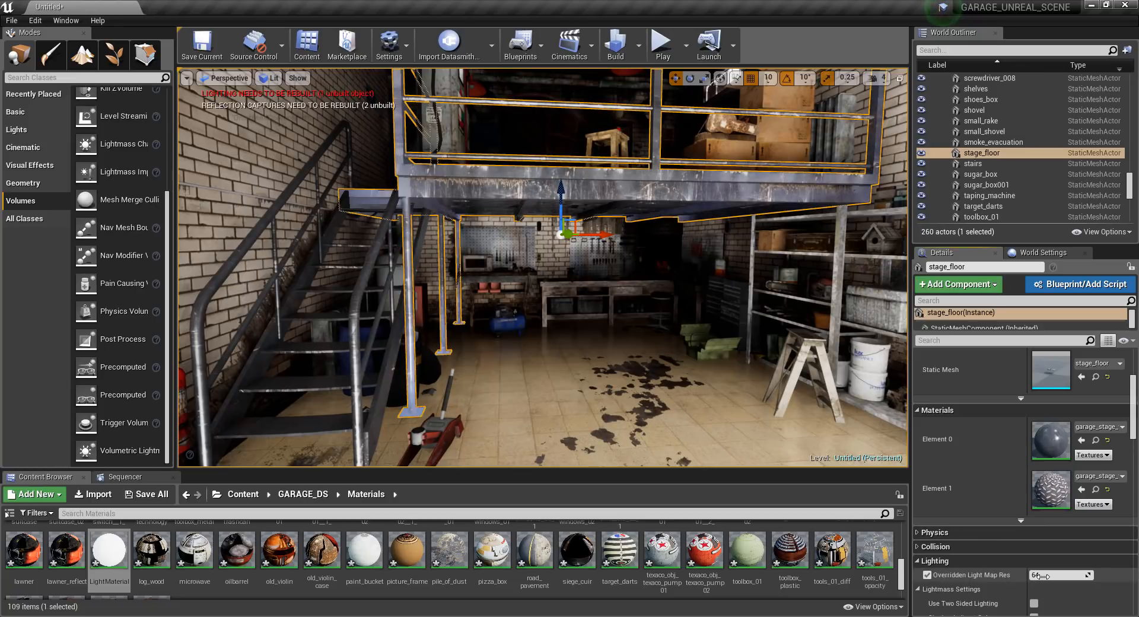
text(64)
key(Return)
click(1048, 574)
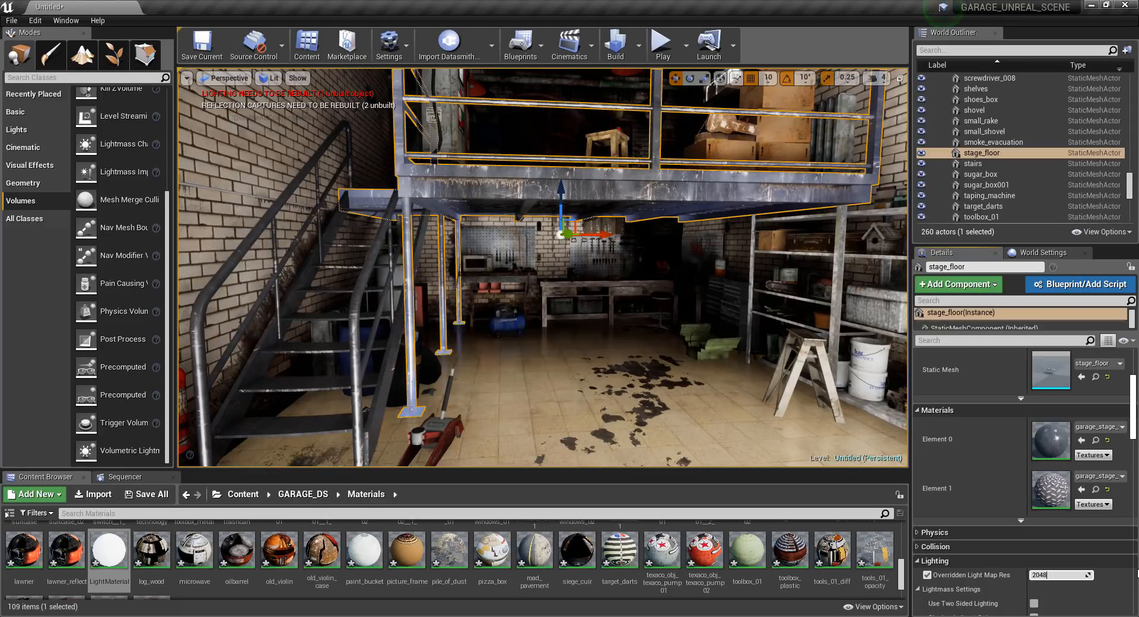
key(Return)
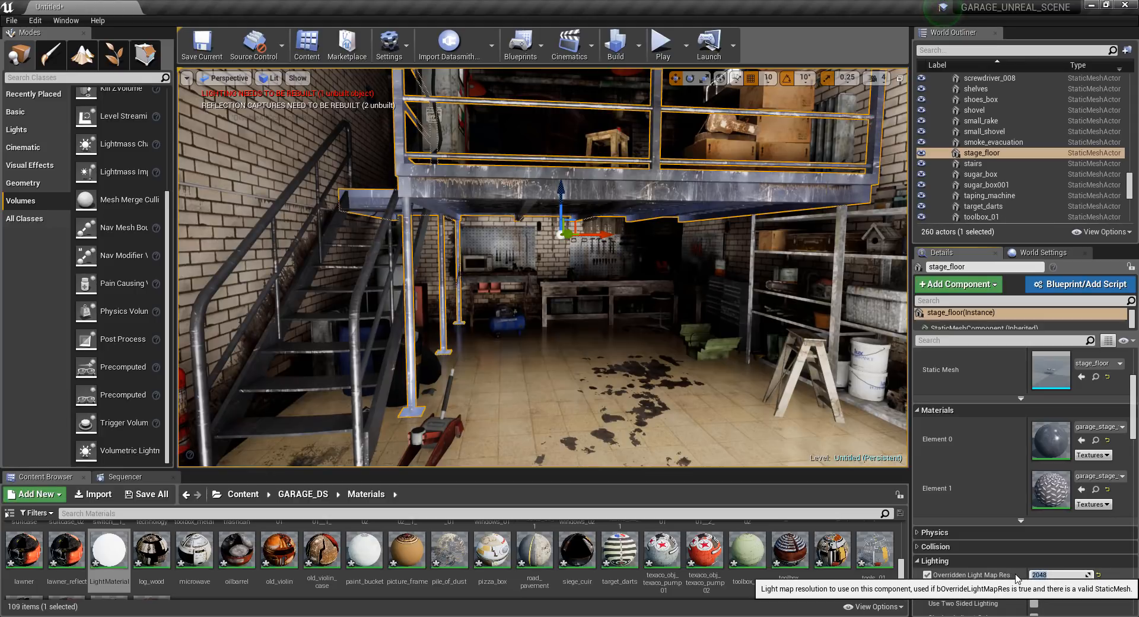
Select the garage wall and examine its light map resolution and Lightmass settings.
right_drag(617, 392, 648, 342)
click(783, 192)
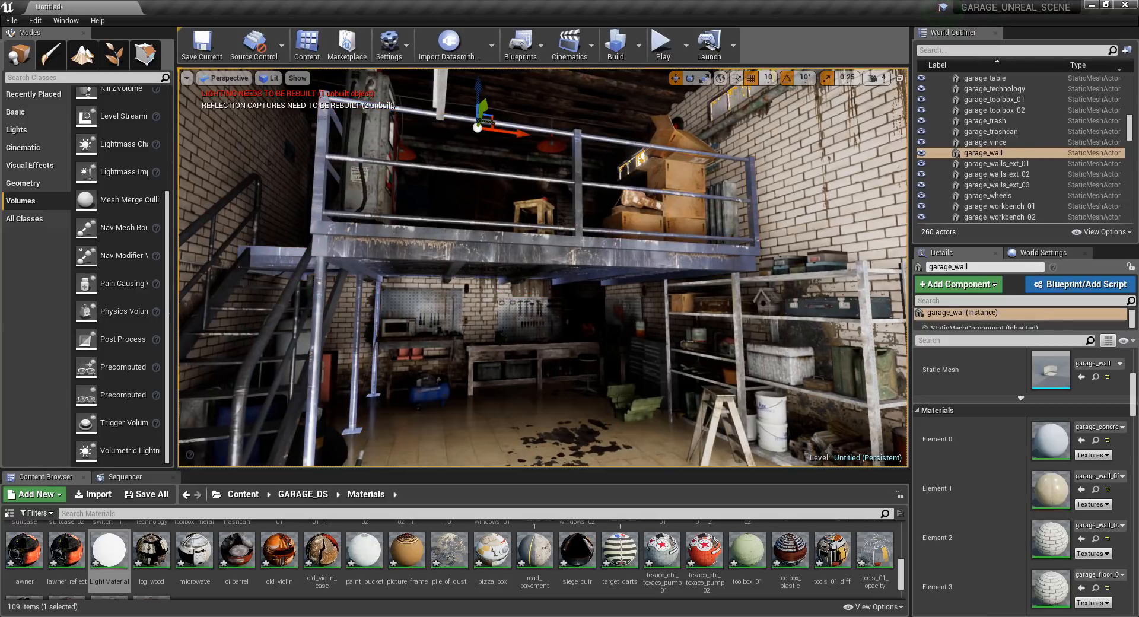
click(920, 411)
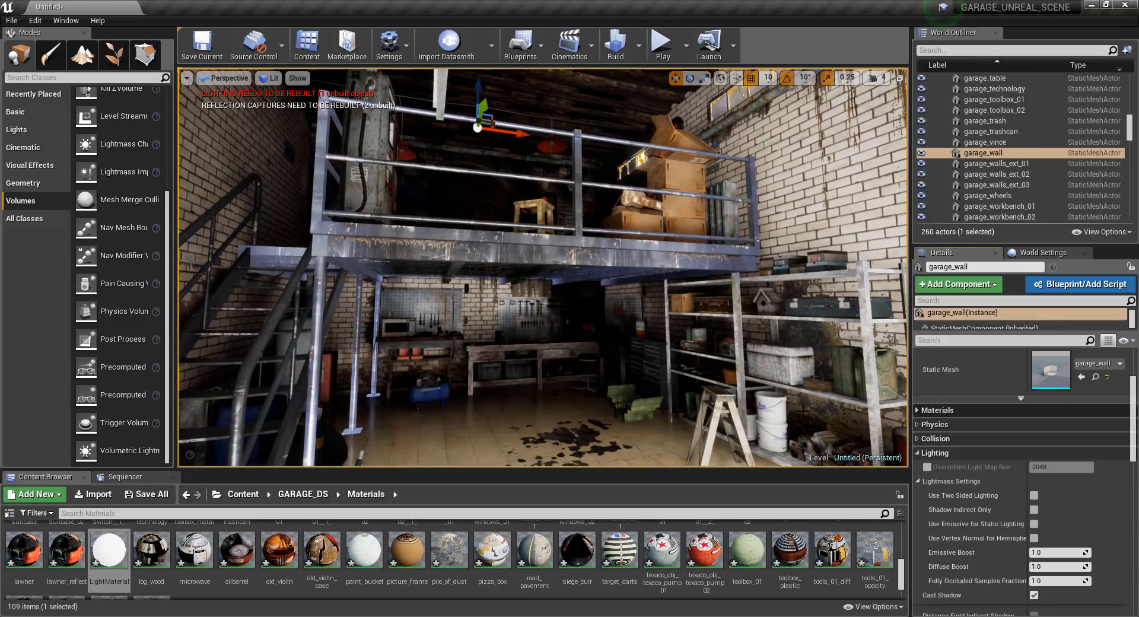
right_drag(724, 380, 715, 395)
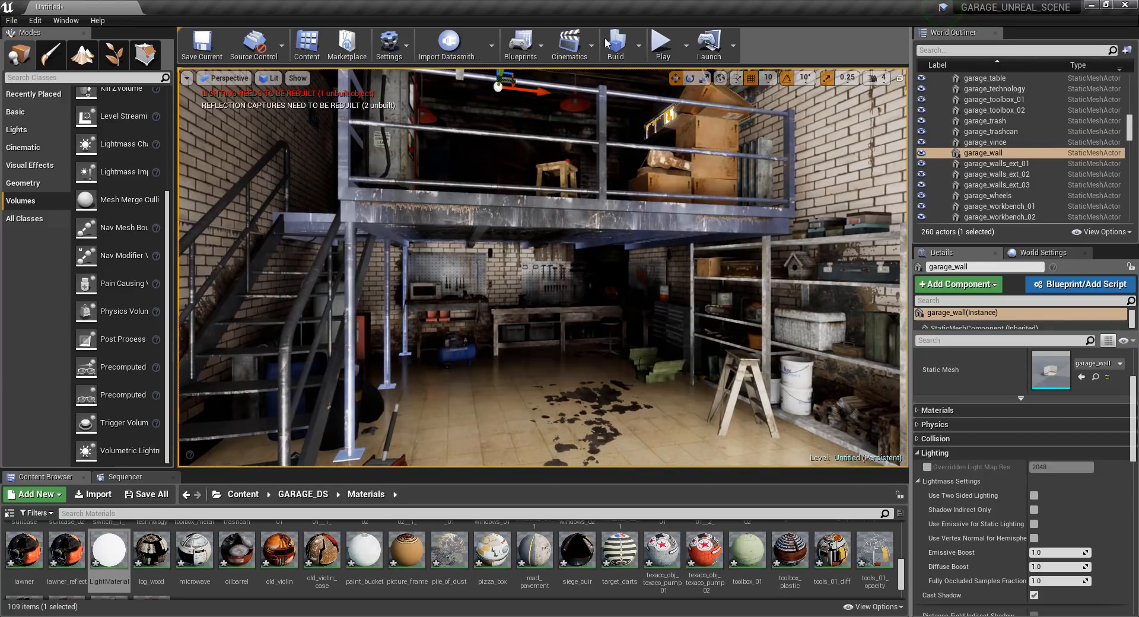
click(460, 60)
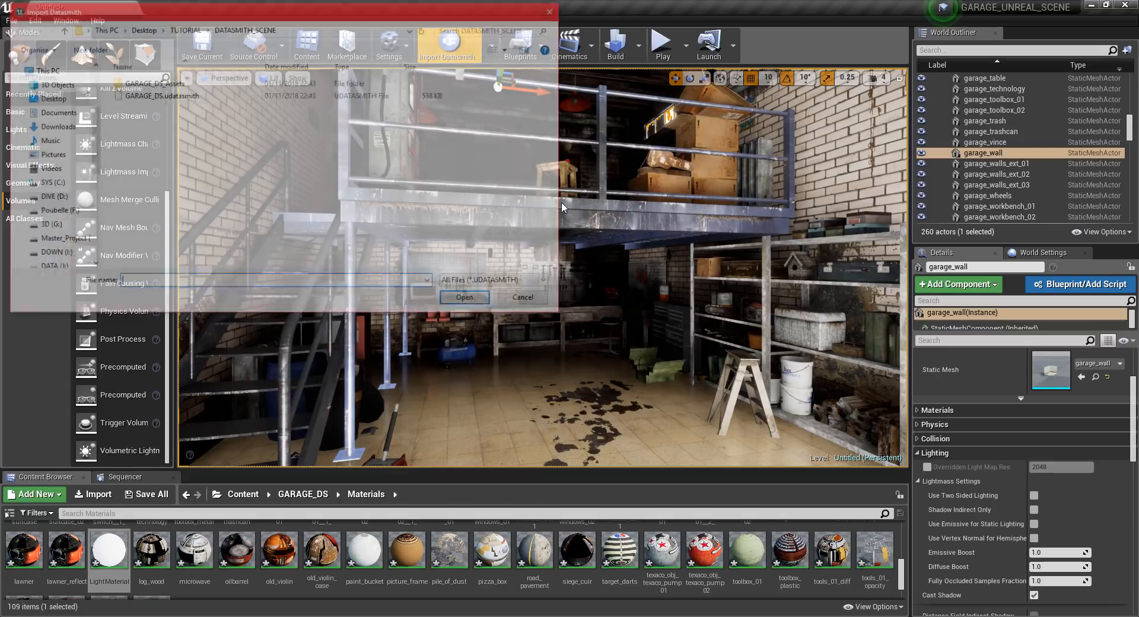
click(176, 96)
double_click(176, 95)
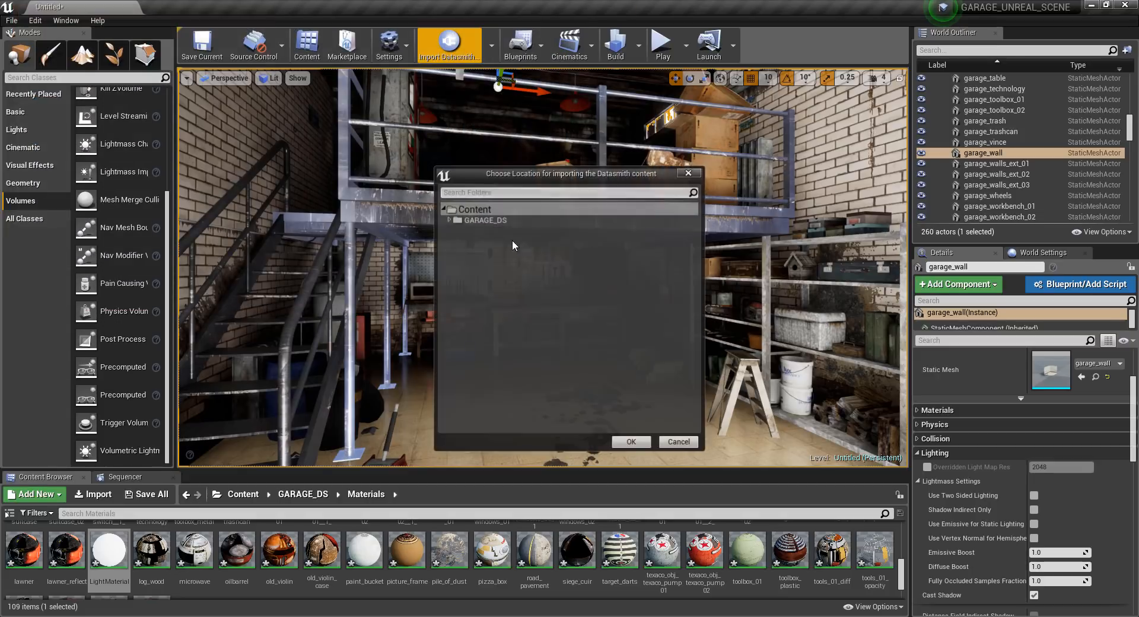
click(450, 220)
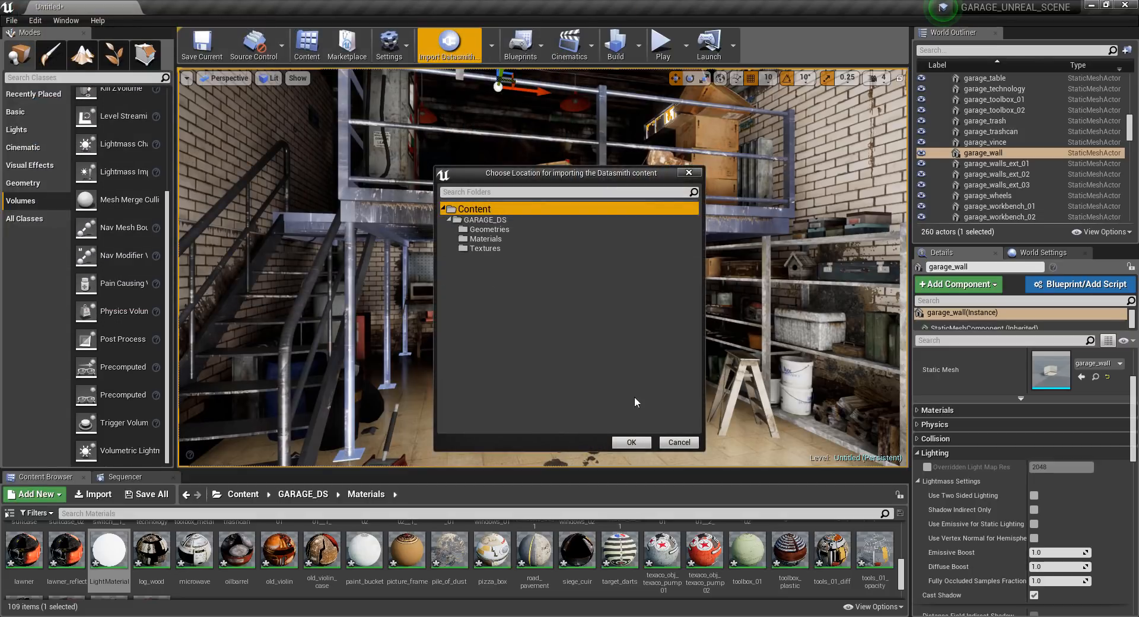
click(697, 172)
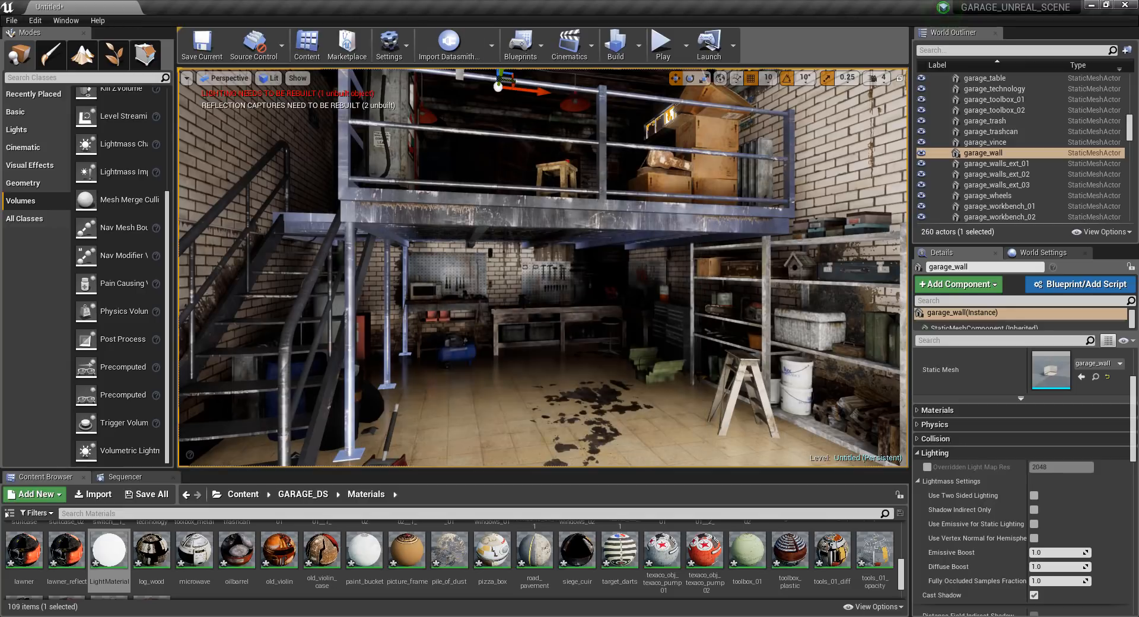
Set the lighting build quality to Production and build all levels.
right_drag(543, 267, 671, 333)
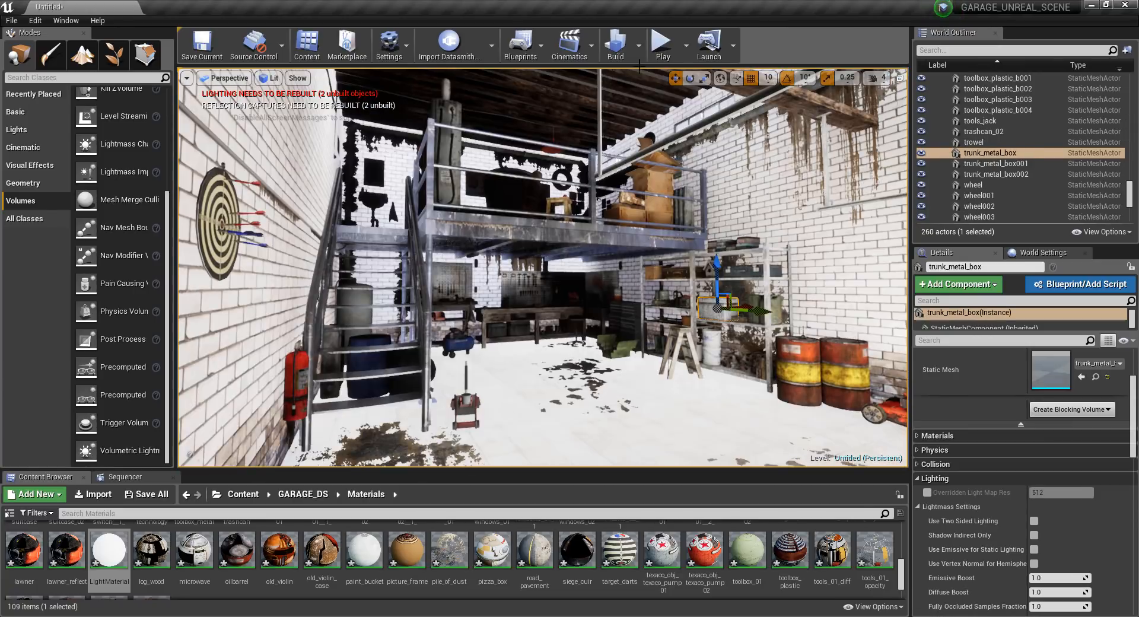
click(638, 45)
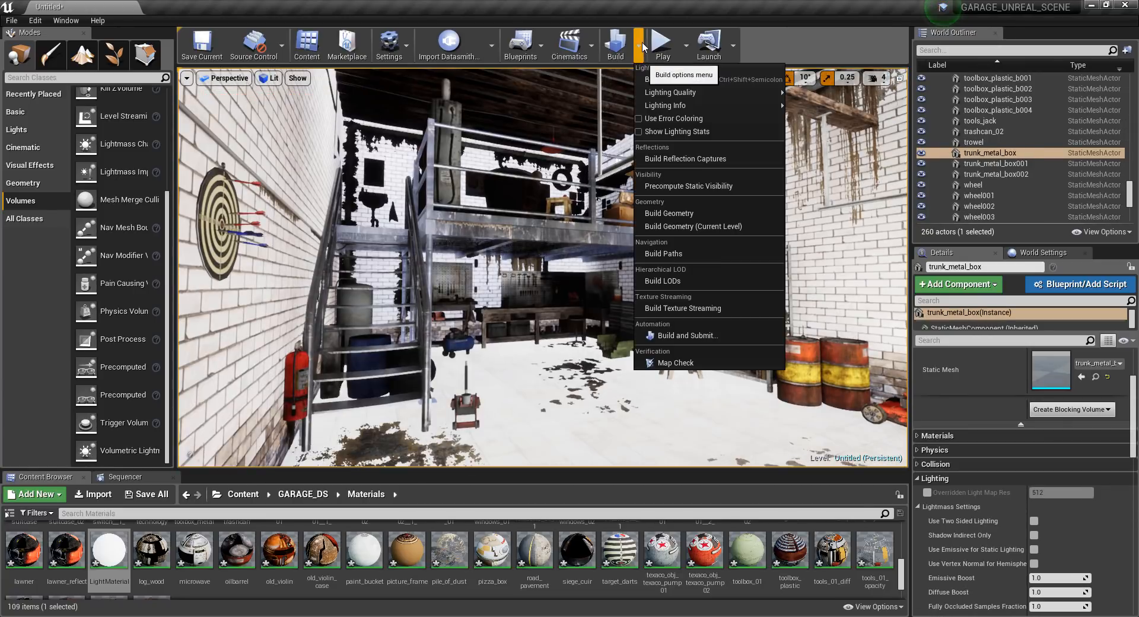
mouse_move(652, 92)
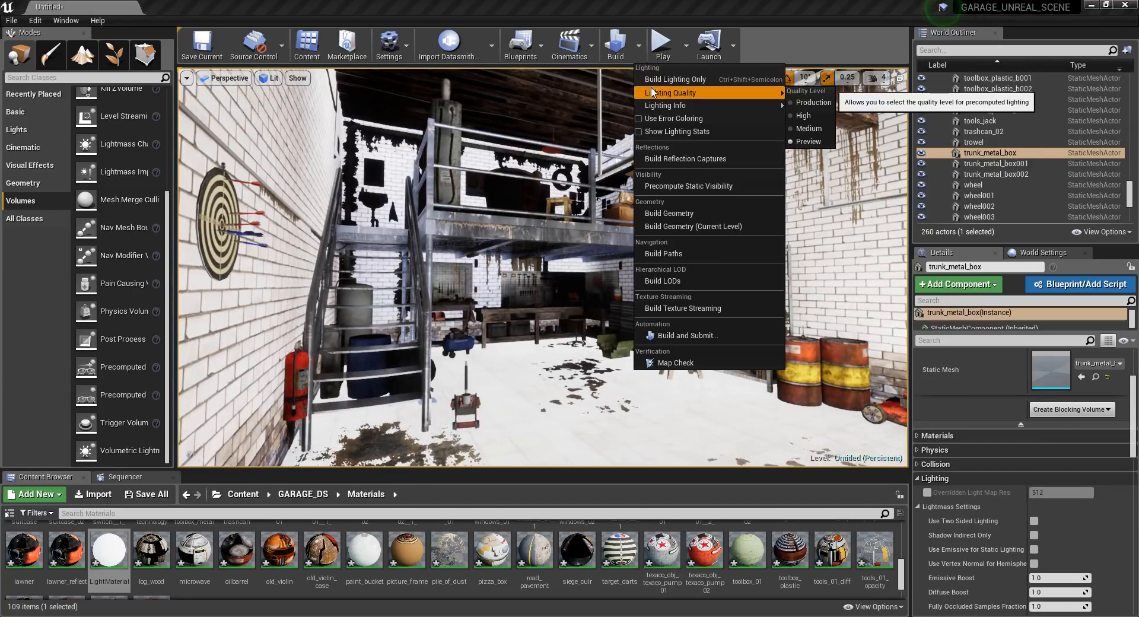
click(821, 101)
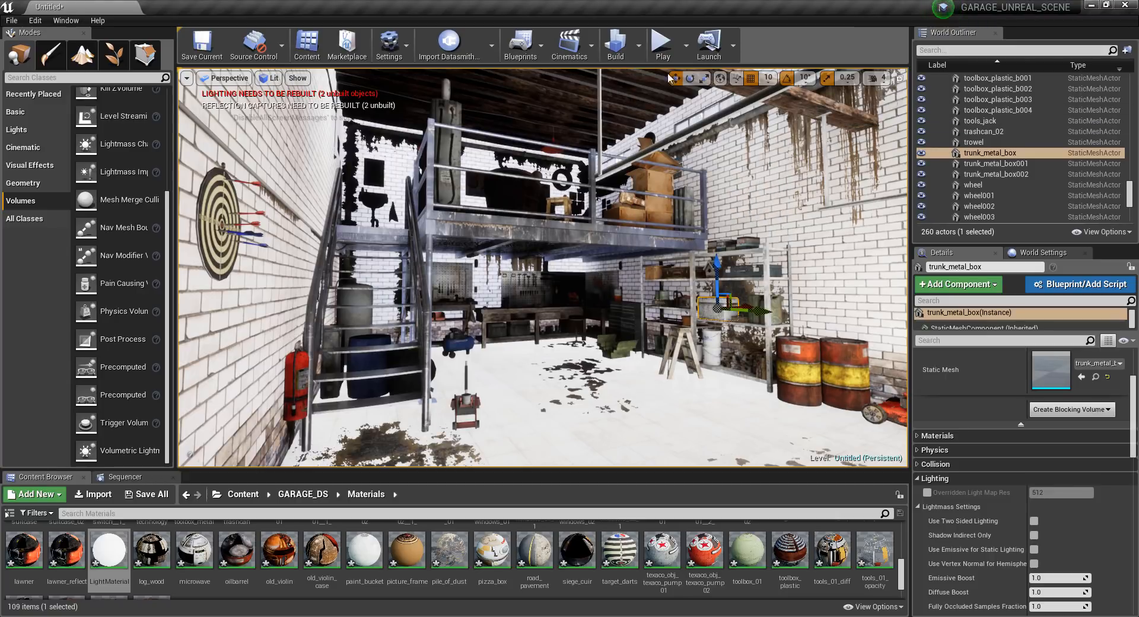
click(617, 48)
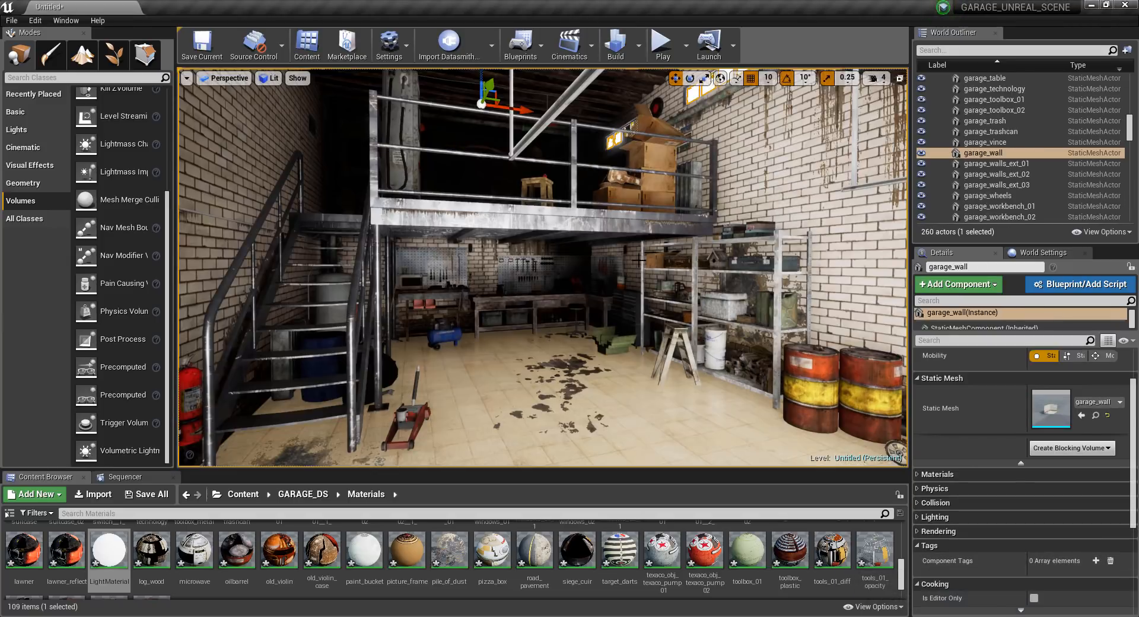
Open the GARAGE_DS content folder and save the level as Level_01_Interior_Natural_light.
click(302, 494)
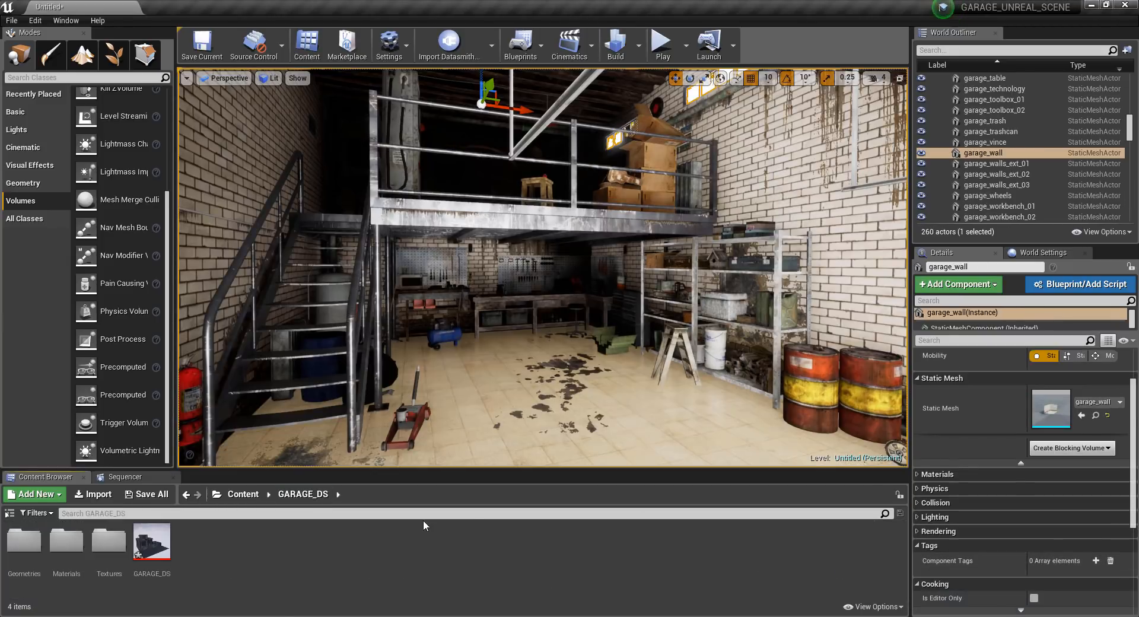
key(ctrl+s)
text(Level_01_Interior_Natural_light)
key(Return)
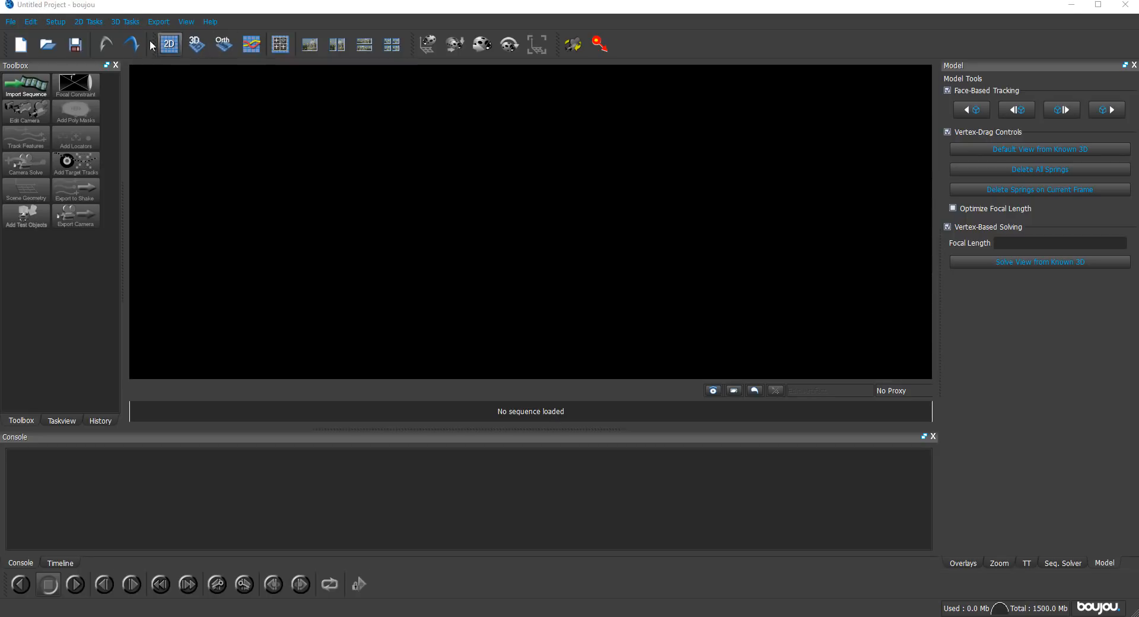
Switch to boujou, import the green-screen movie of the seated actor as a sequence and scrub through the footage.
click(646, 21)
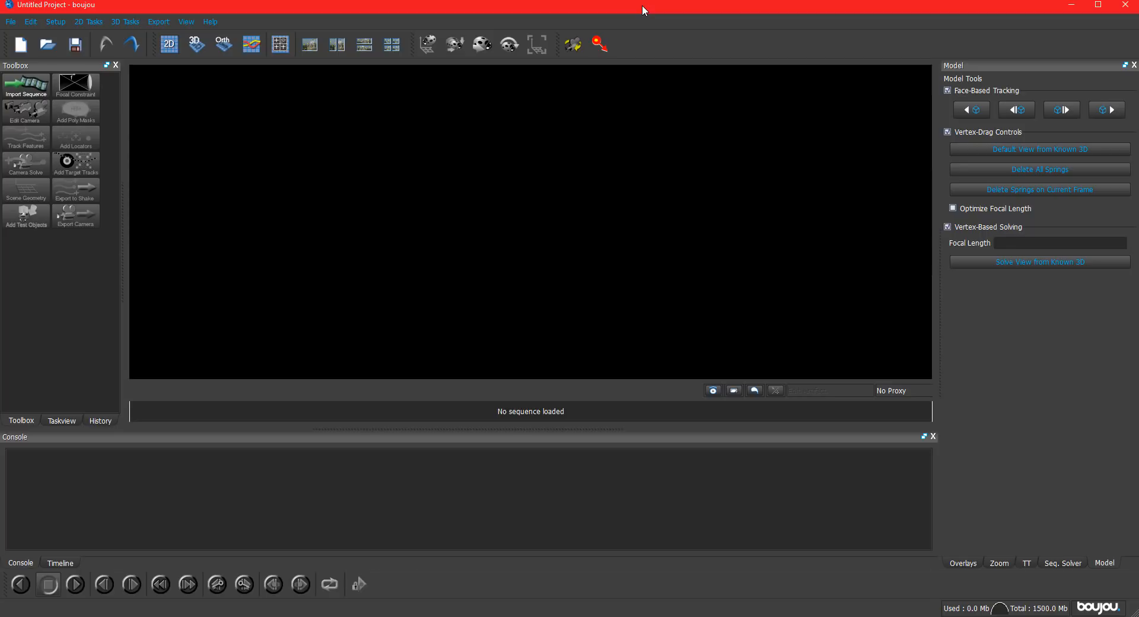
click(27, 89)
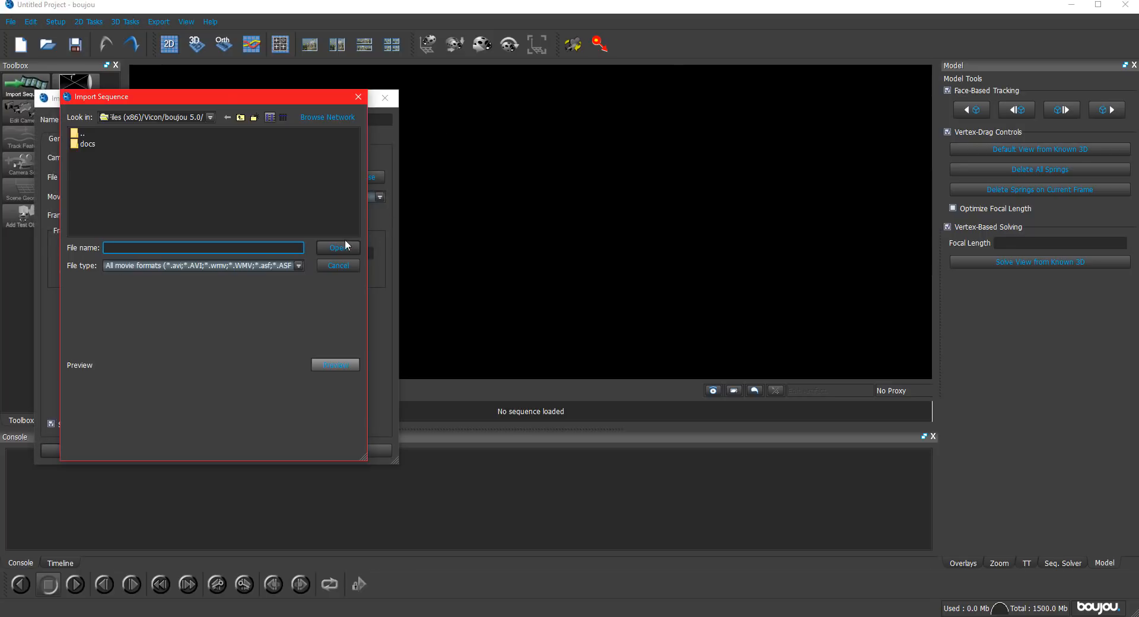
double_click(474, 234)
scroll(475, 235, down, 3)
double_click(571, 172)
double_click(404, 181)
click(99, 451)
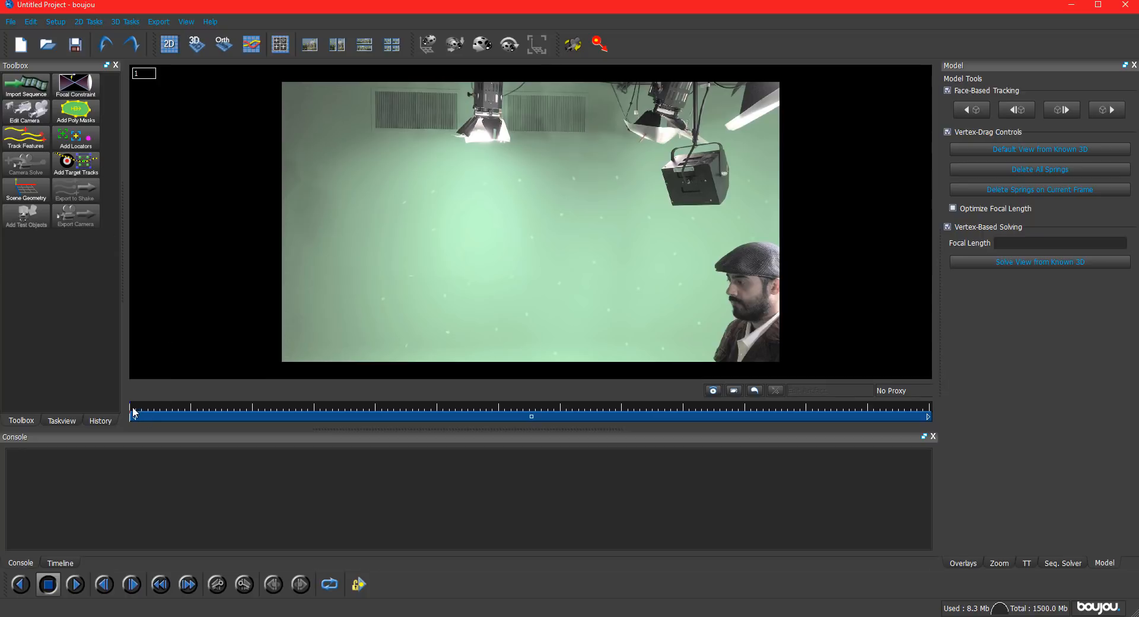
drag(133, 413, 736, 406)
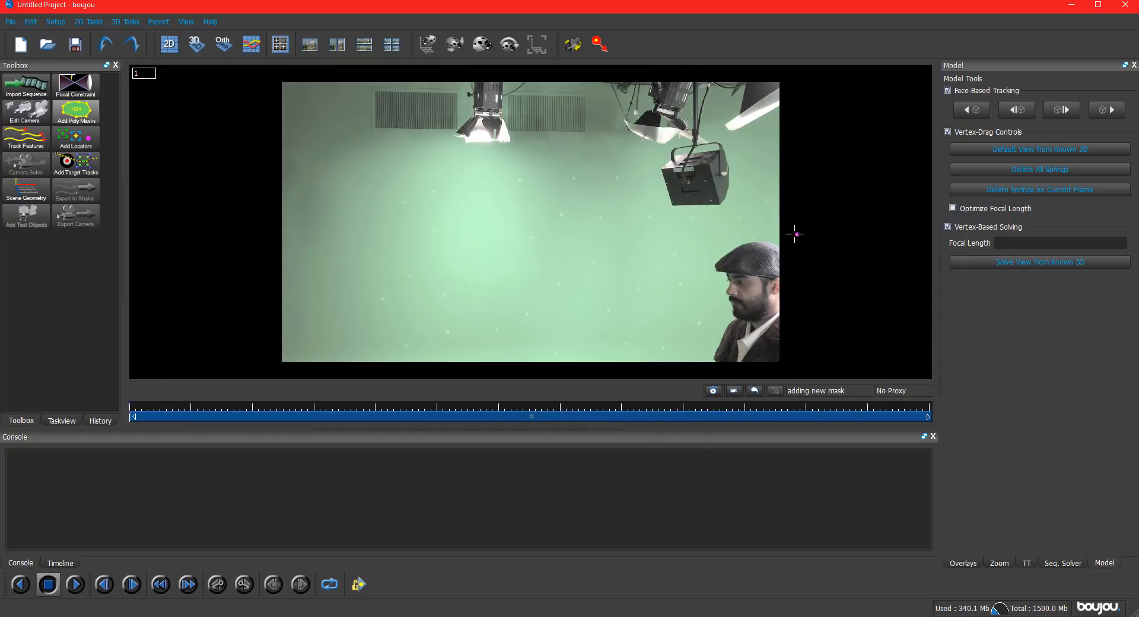
Draw a closed poly mask around the actor at the edge of the shot on frame 1.
click(745, 228)
click(705, 248)
click(695, 275)
click(697, 320)
click(676, 358)
click(679, 372)
click(762, 373)
click(809, 368)
click(807, 318)
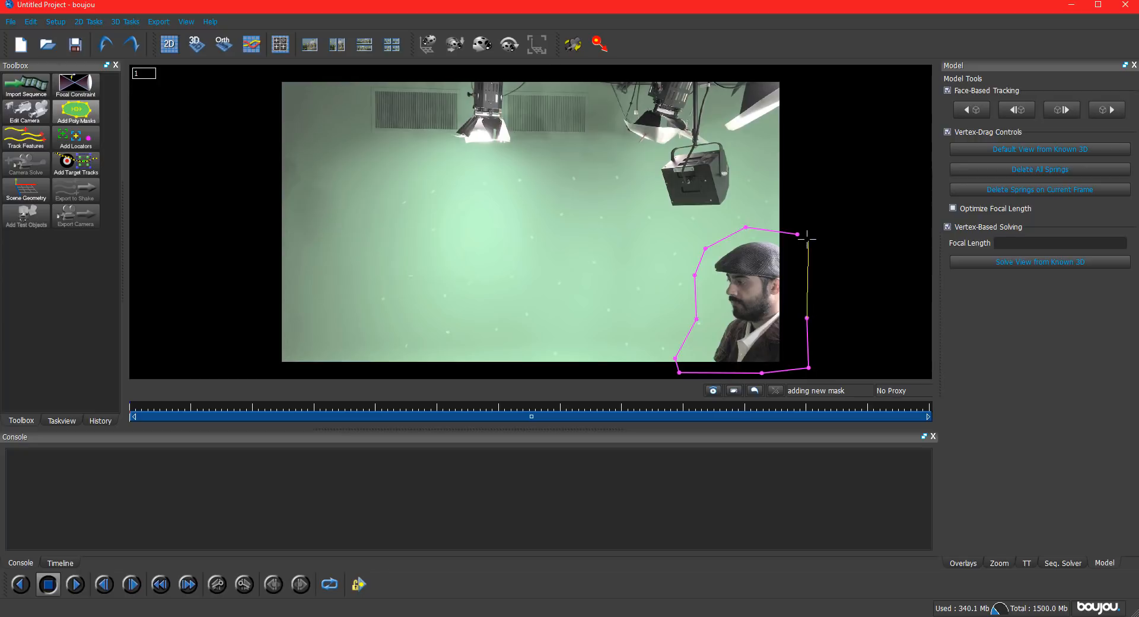
click(798, 234)
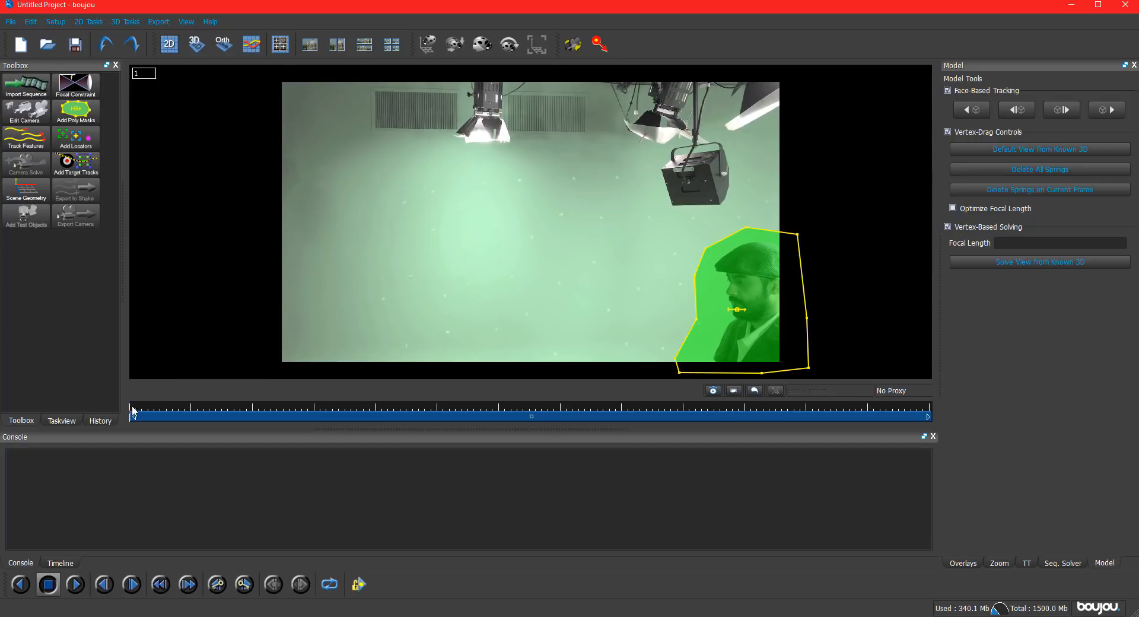
Move and widen the poly mask to cover the seated actor and his book around frame 323.
drag(134, 409, 313, 410)
drag(539, 289, 564, 279)
drag(724, 358, 743, 368)
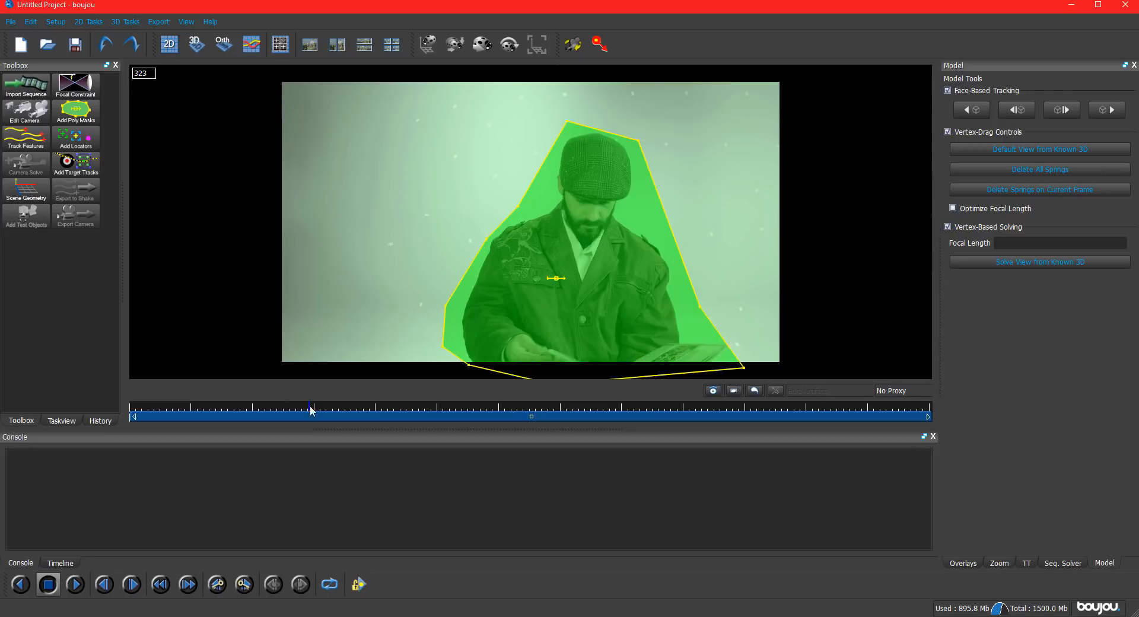
Adjust the mask's upper and side points on successive frames up to about frame 554 to keep the actor covered.
drag(313, 409, 354, 409)
drag(565, 123, 581, 96)
drag(640, 143, 706, 93)
drag(743, 368, 754, 367)
drag(354, 409, 377, 410)
drag(720, 304, 729, 304)
drag(377, 409, 445, 409)
drag(568, 270, 537, 275)
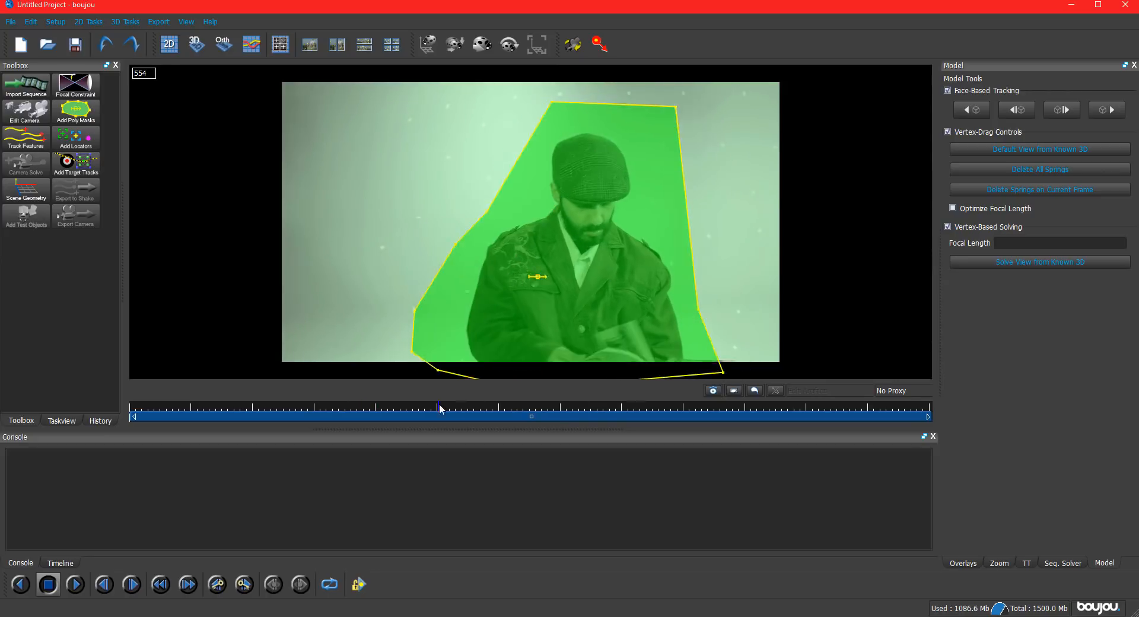
Shift the mask with the actor after frame 554 and tighten its head and arm-side points, including at frame 628.
drag(439, 408, 511, 410)
drag(536, 275, 427, 275)
drag(562, 98, 537, 133)
drag(442, 101, 451, 120)
drag(378, 211, 401, 217)
drag(347, 243, 366, 256)
drag(306, 310, 341, 306)
drag(303, 351, 343, 339)
drag(329, 370, 348, 360)
click(483, 411)
drag(347, 307, 372, 314)
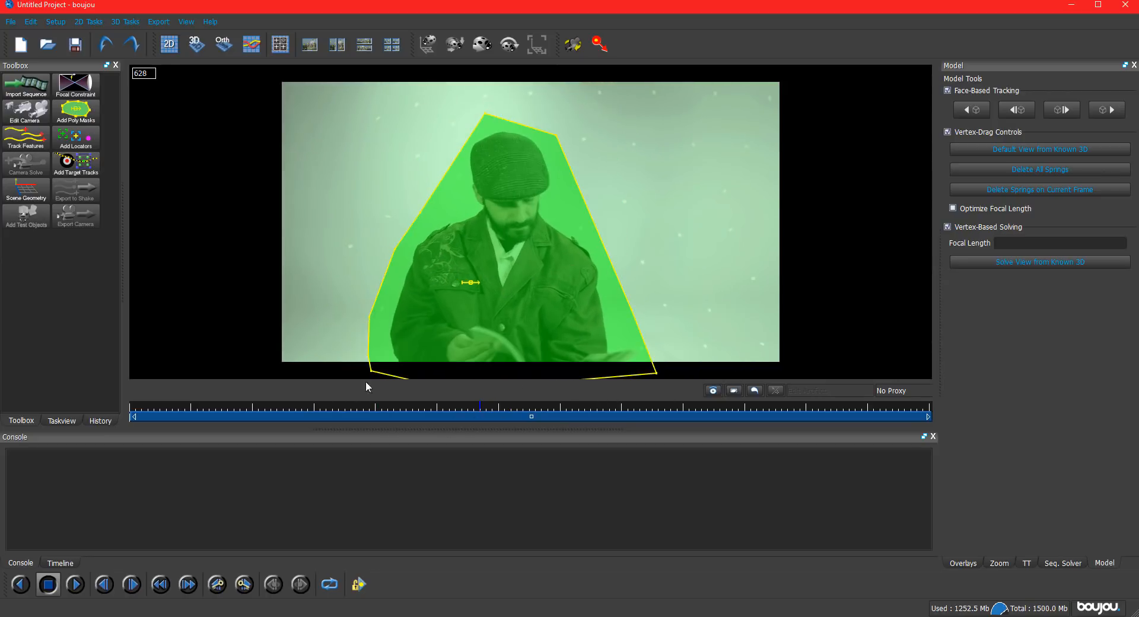
Reposition the mask over the actor at several frames between 628 and about 1108.
drag(484, 411, 571, 408)
scroll(511, 279, down, 1)
drag(511, 277, 517, 451)
drag(571, 404, 652, 410)
scroll(530, 314, down, 6)
drag(515, 321, 524, 256)
drag(689, 409, 736, 409)
drag(524, 257, 519, 234)
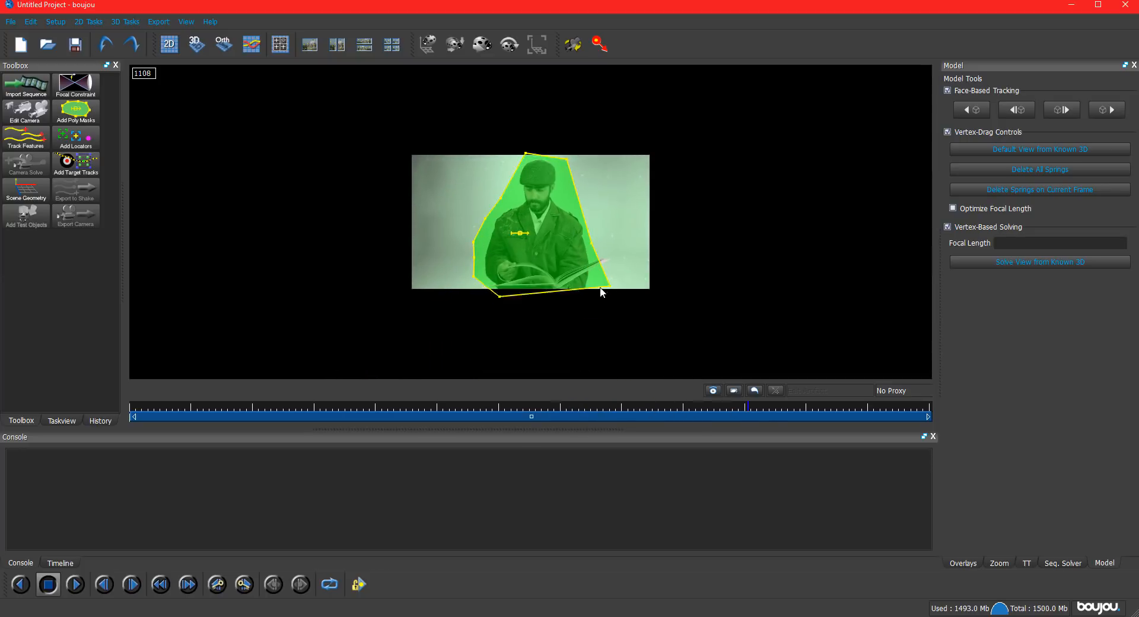
Move the mask down over the shrinking actor and tighten one side point on frames after 1108.
drag(742, 409, 771, 410)
drag(518, 234, 508, 241)
drag(790, 411, 797, 409)
drag(508, 242, 509, 255)
drag(465, 263, 473, 263)
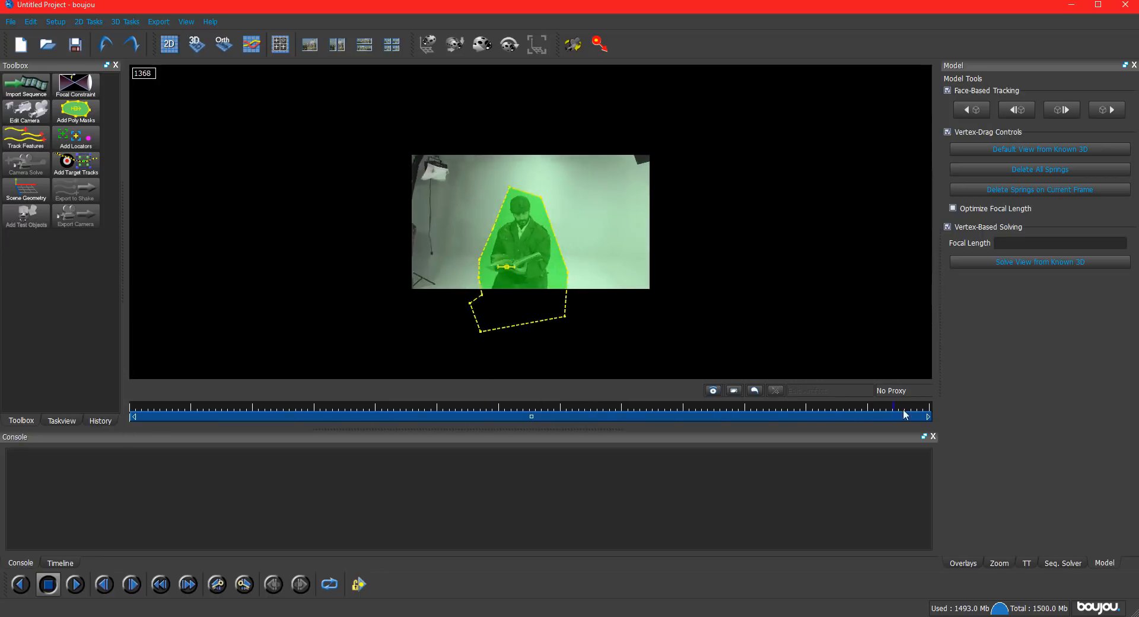
Check the animated mask's coverage of the actor at several frames and return to frame 1.
scroll(479, 258, up, 3)
click(607, 406)
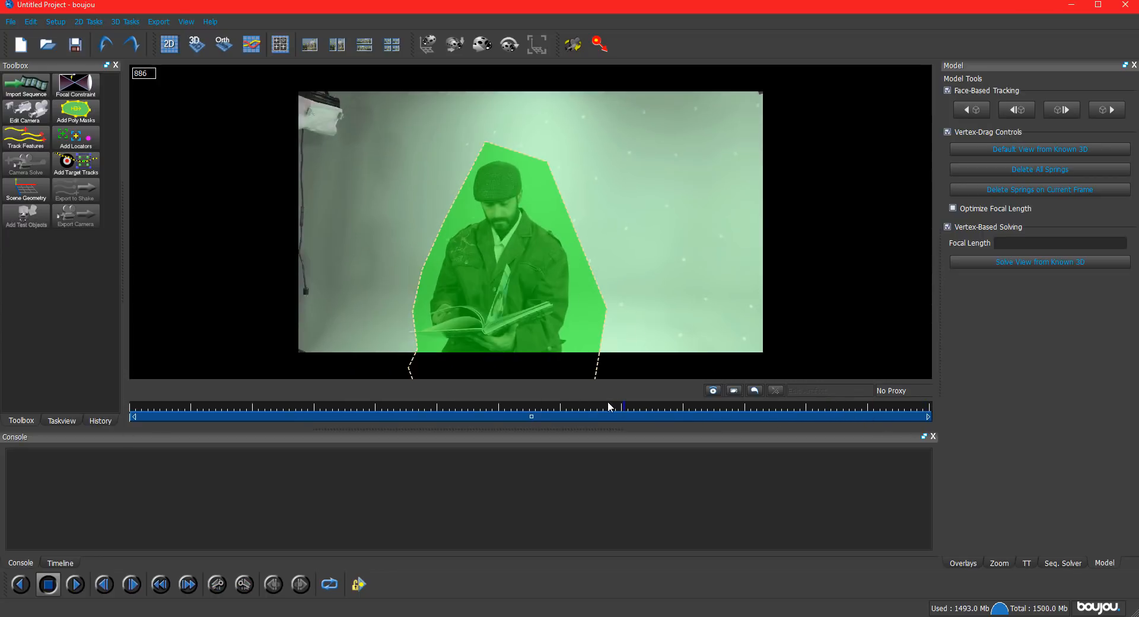
click(337, 407)
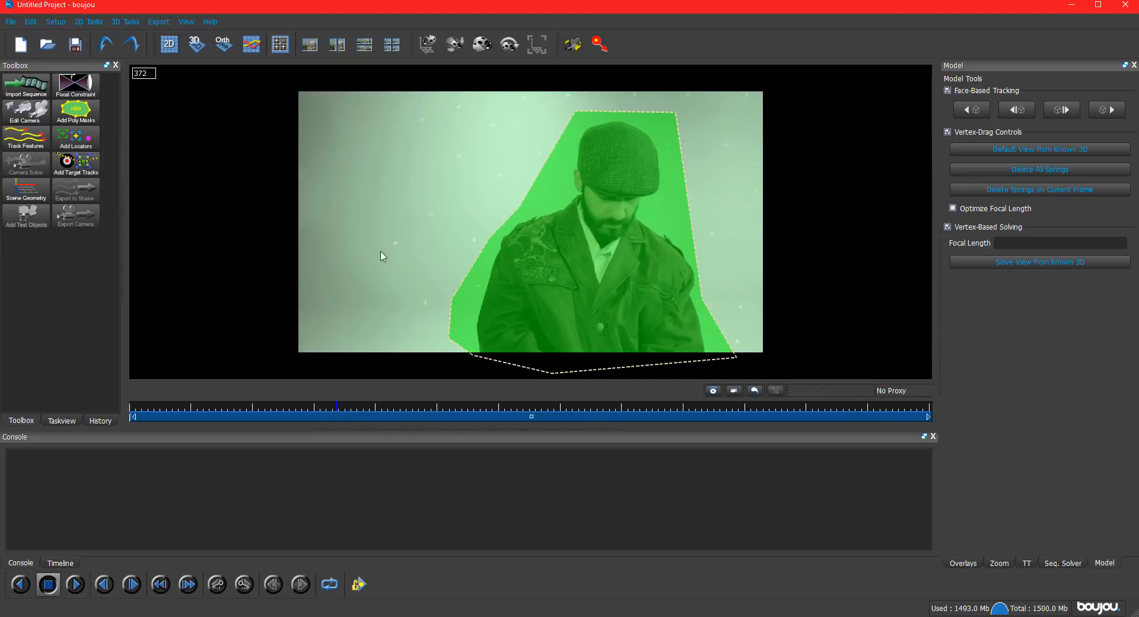
click(242, 408)
key(Home)
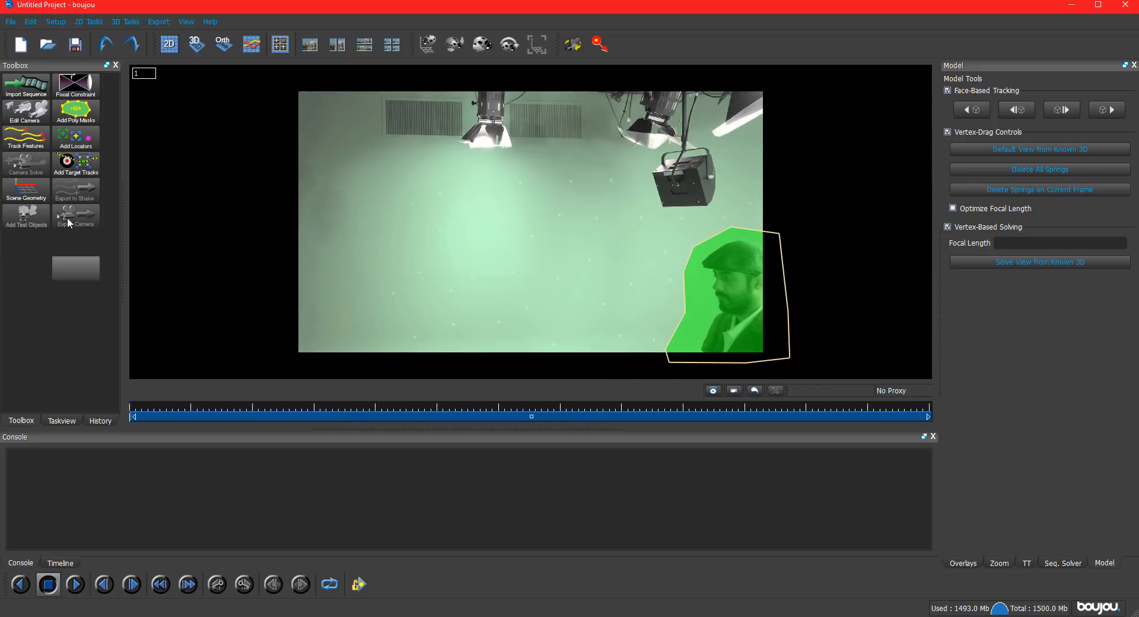
Raise the feature tracking sensitivity to its maximum and start tracking features over all frames.
click(26, 138)
drag(75, 100, 132, 103)
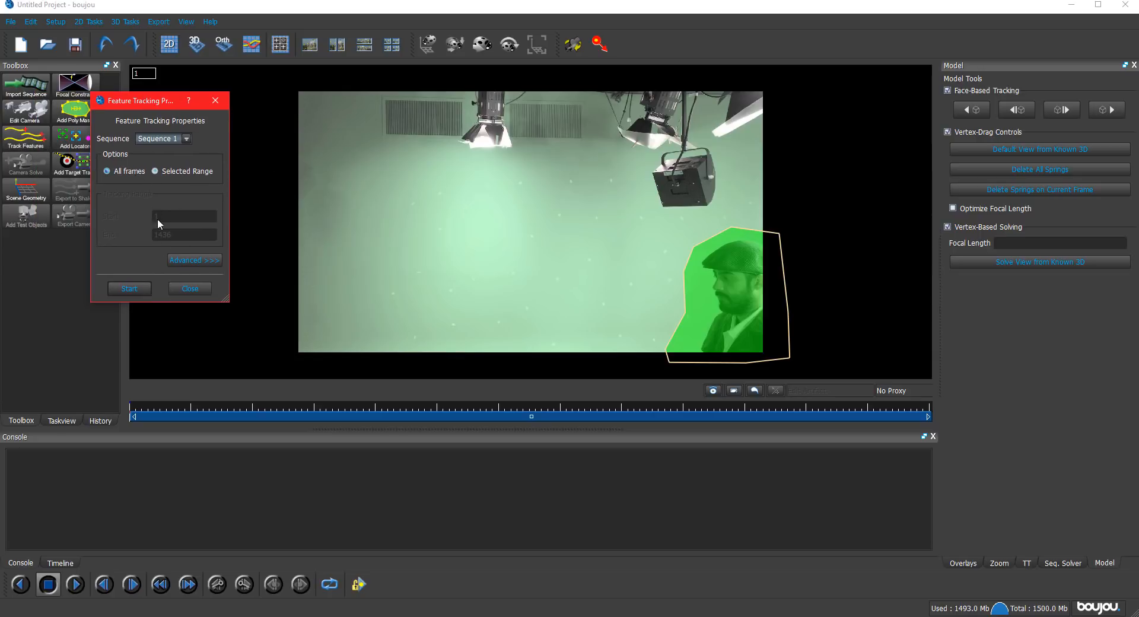
click(188, 261)
drag(311, 190, 380, 199)
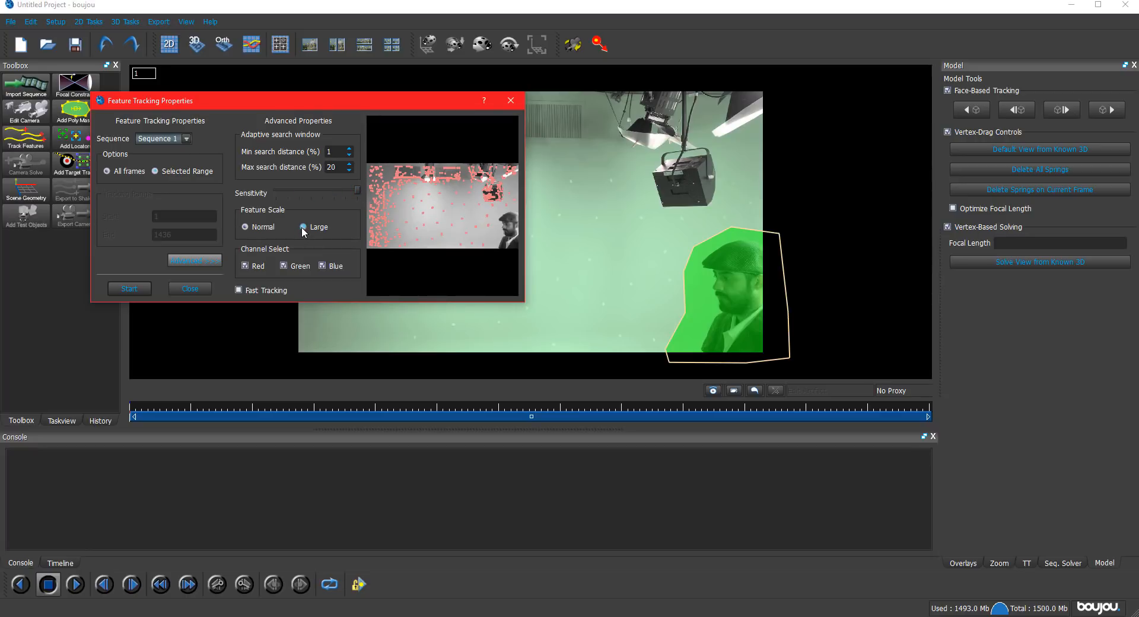
click(130, 289)
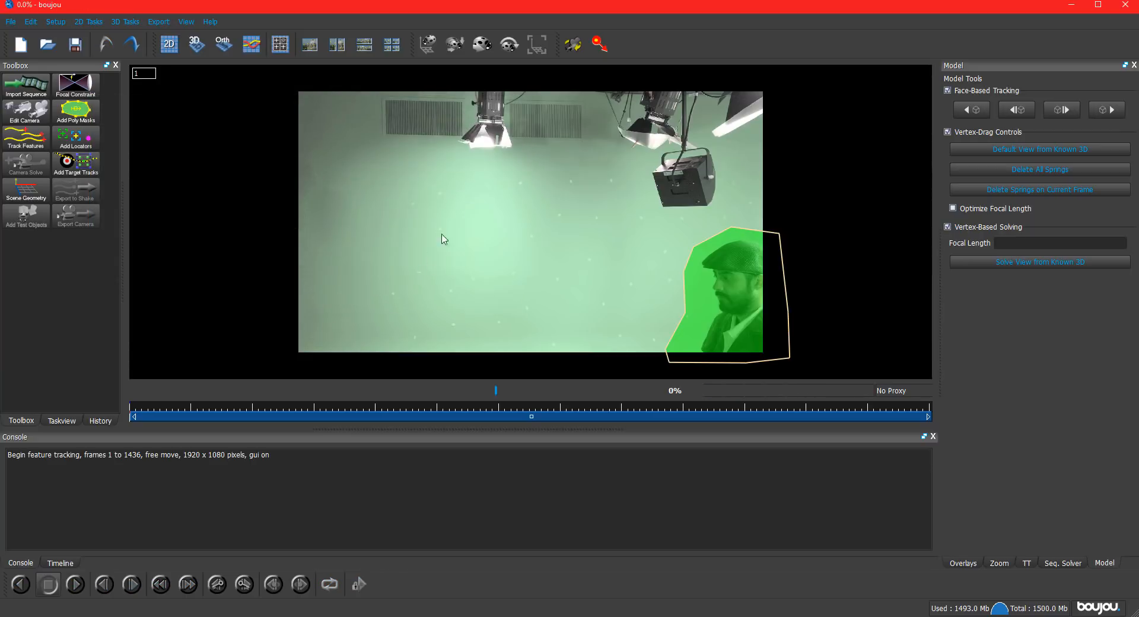
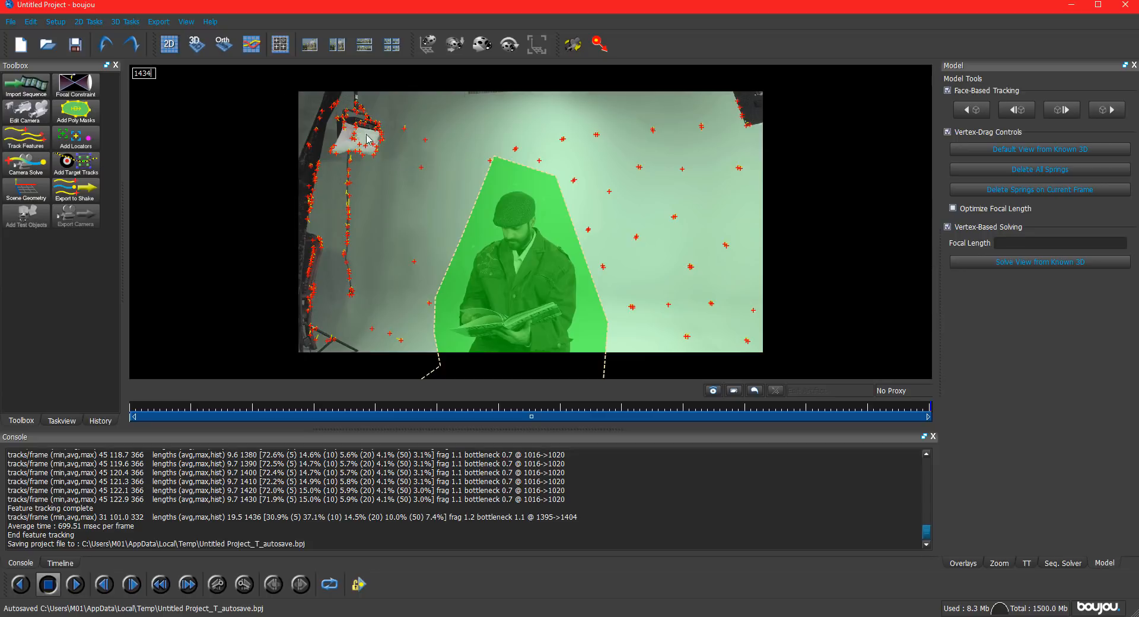
Run the camera solve on Sequence 1 for all frames with camera path smoothness optimization enabled.
click(23, 170)
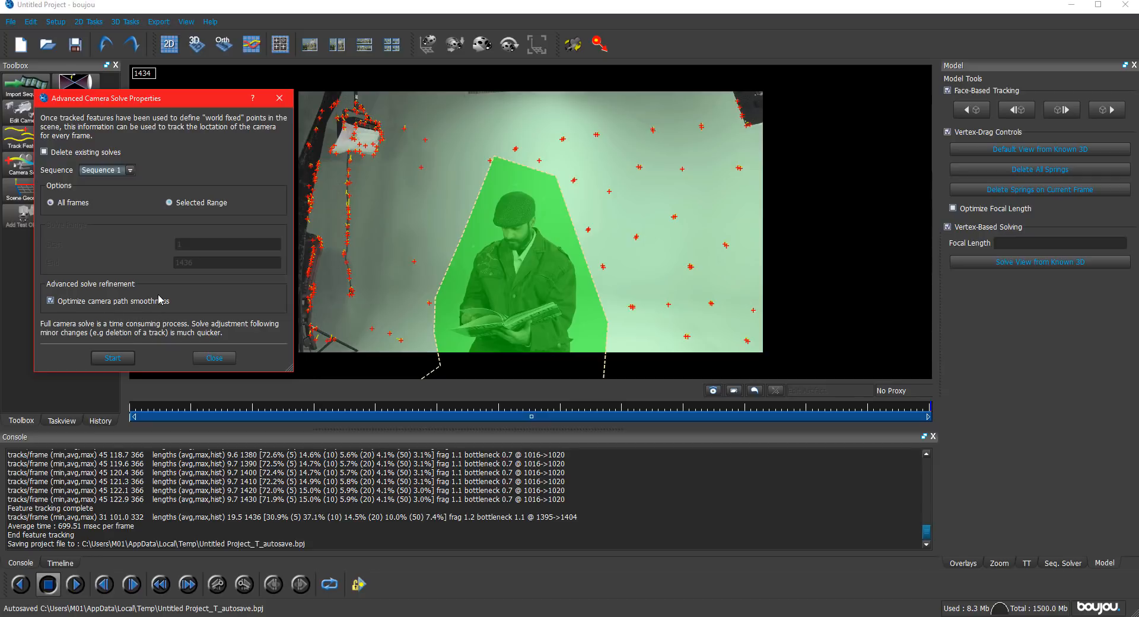
click(112, 358)
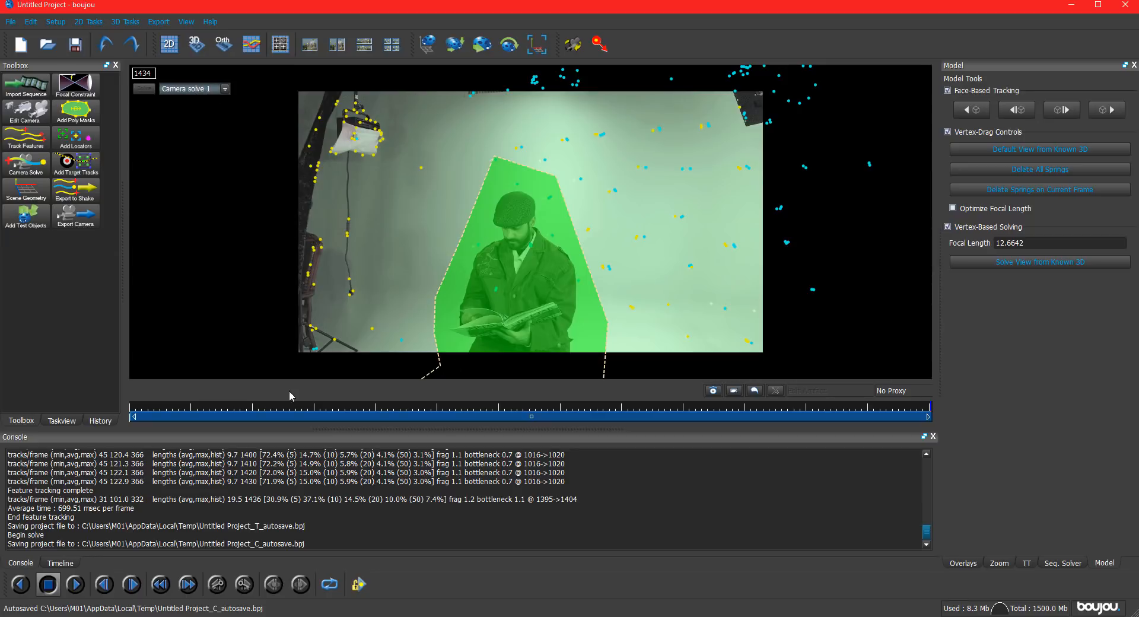
Examine the solved camera path and point cloud in 3D from several angles and across the frames, ending on frame 1.
click(196, 43)
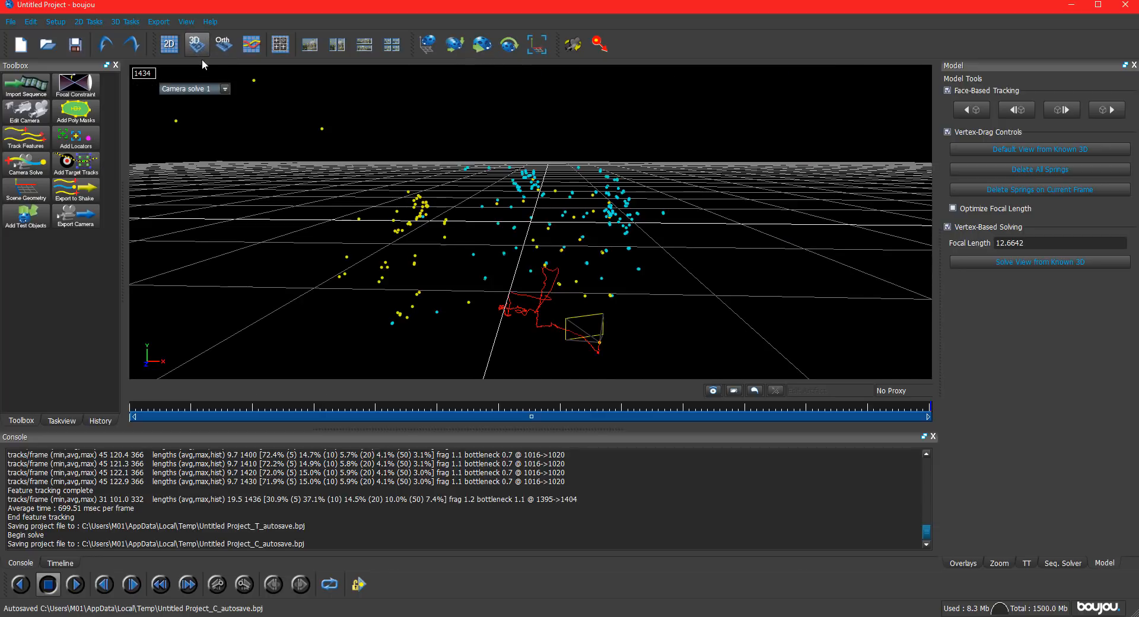
drag(634, 322, 476, 290)
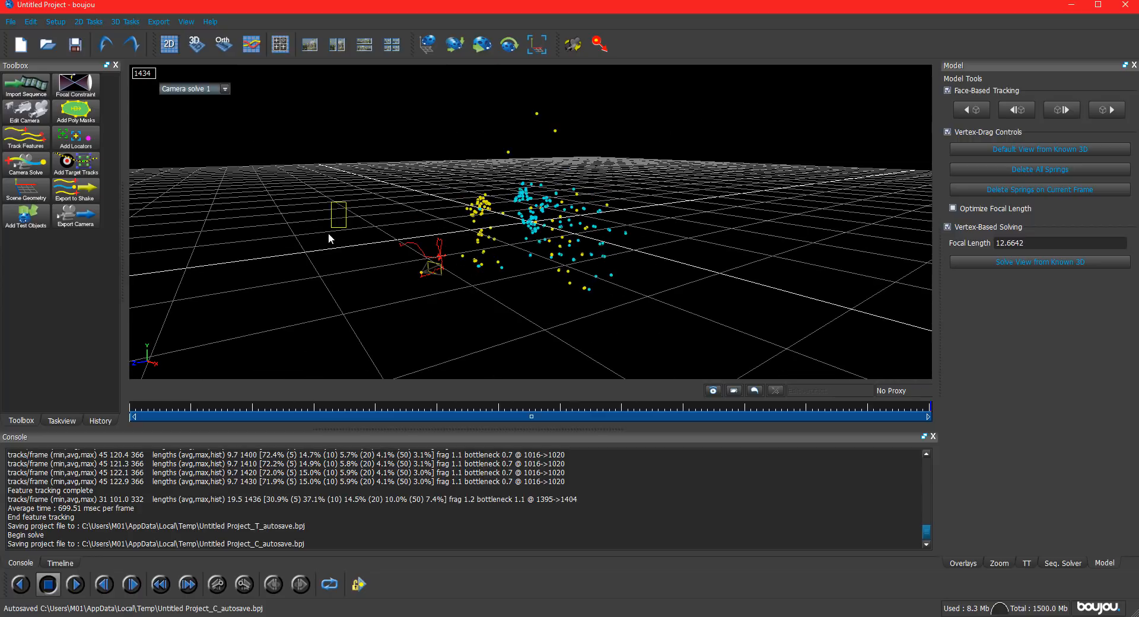
drag(403, 222, 388, 239)
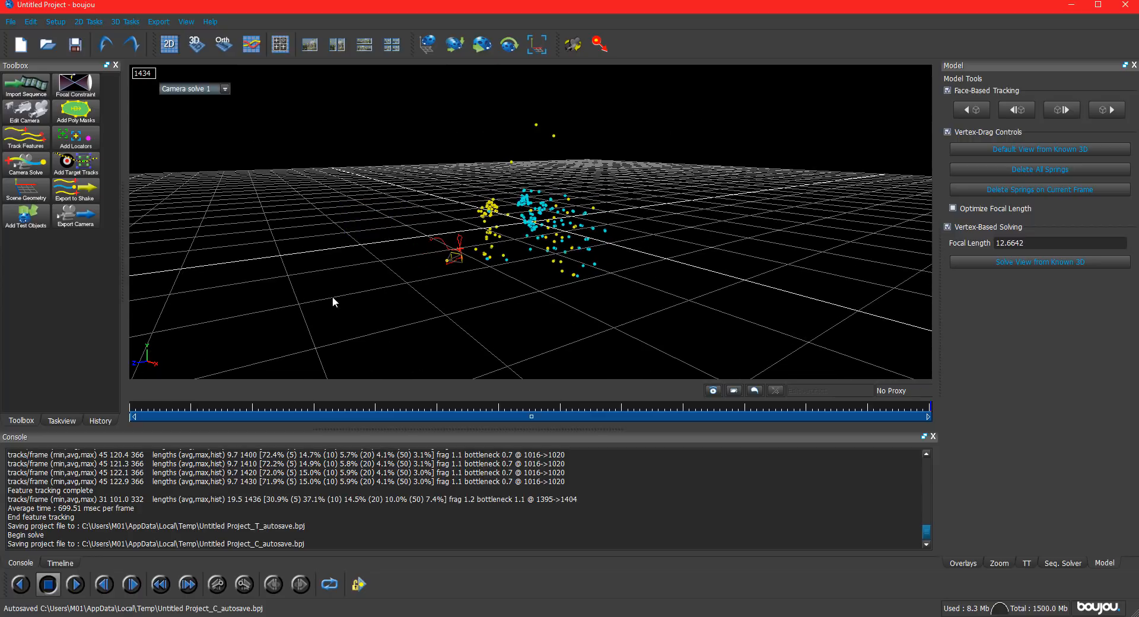
click(134, 409)
drag(197, 407, 251, 412)
drag(937, 419, 524, 410)
drag(172, 409, 123, 417)
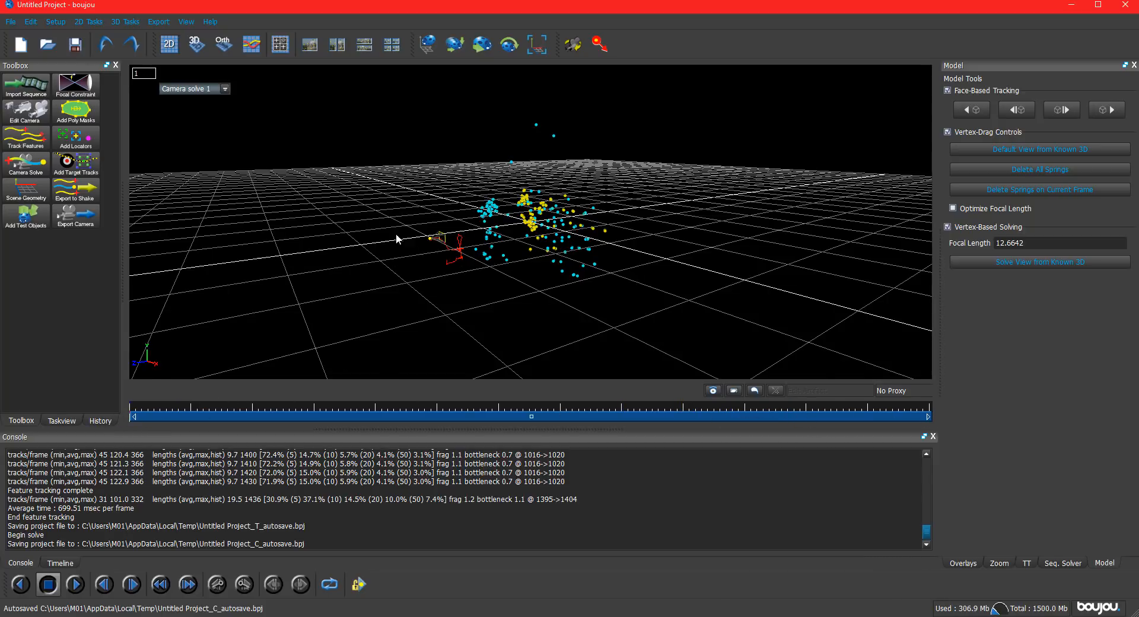
drag(397, 239, 495, 286)
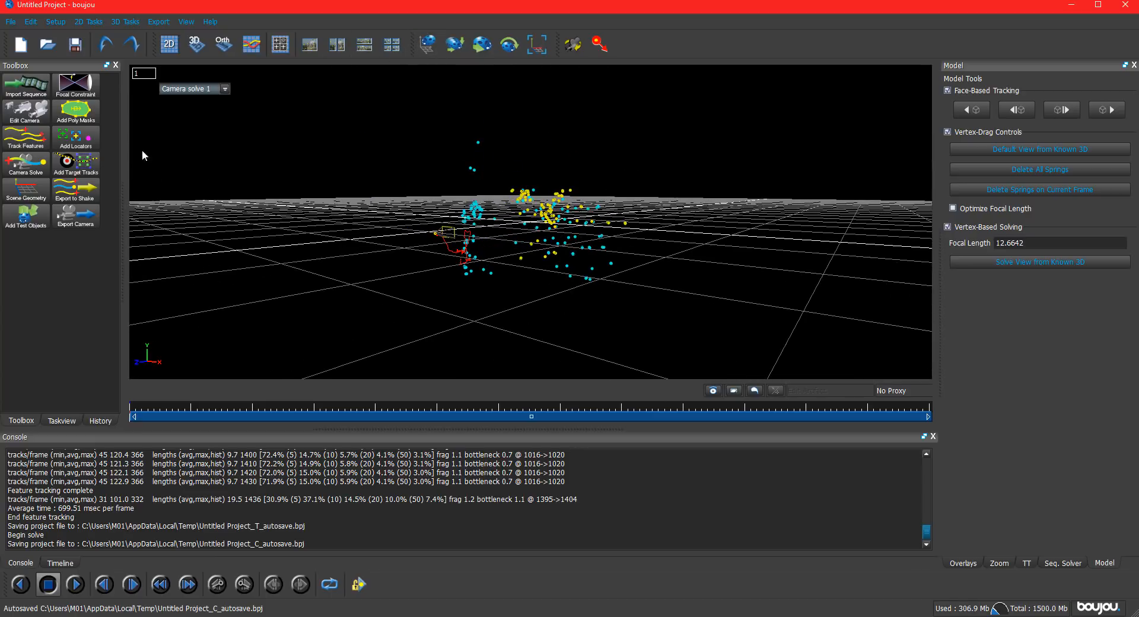
Add a solid test object of type Arrow at 100% opacity with no alignment.
click(25, 214)
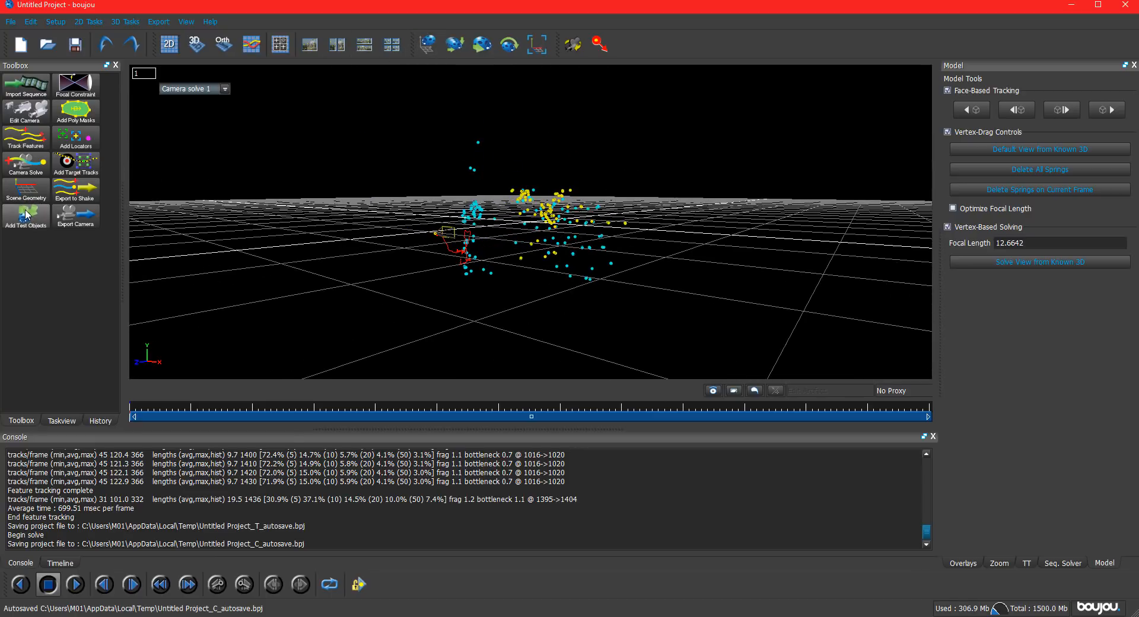
click(81, 216)
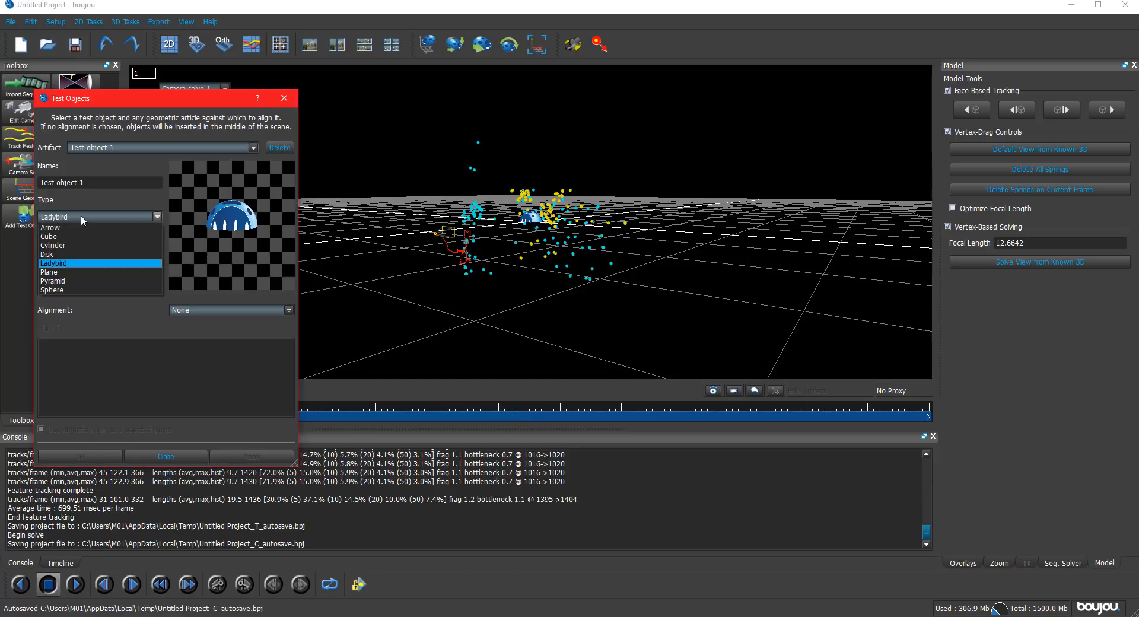
click(75, 227)
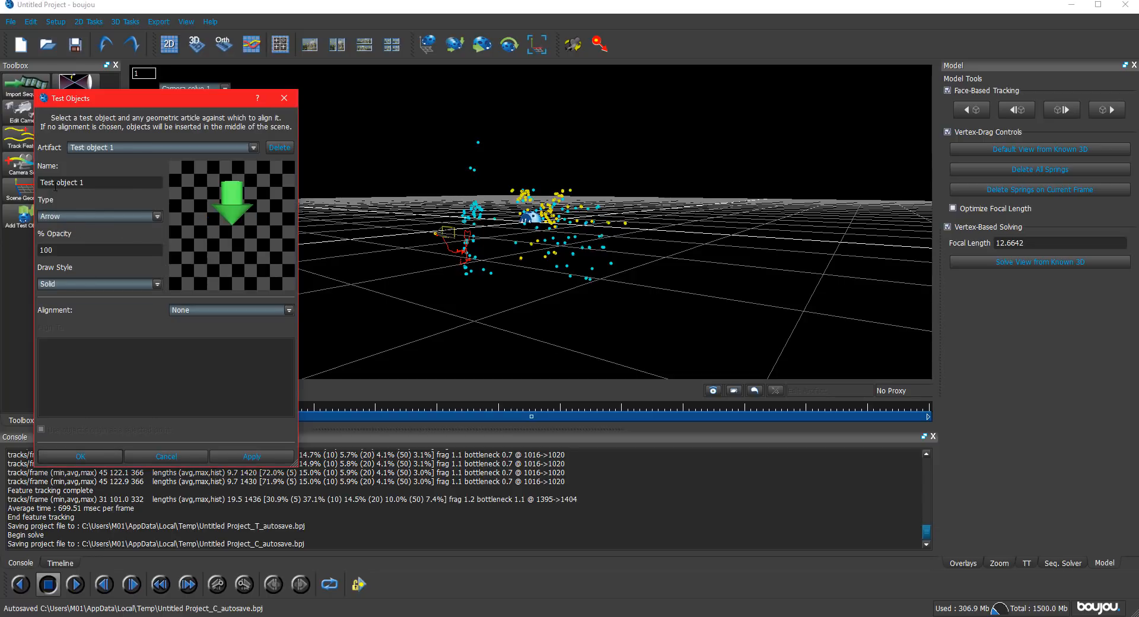
click(234, 459)
click(153, 459)
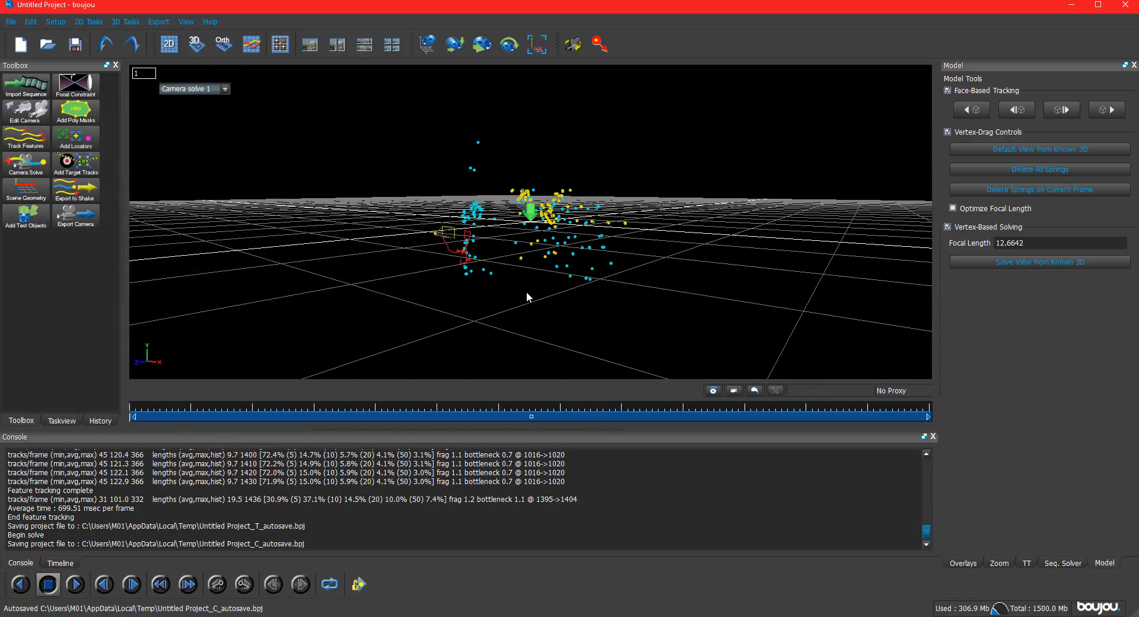
Move the arrow test object down along its vertical axis among the solved points in the 3D scene.
middle_drag(527, 297, 531, 214)
middle_drag(507, 306, 531, 216)
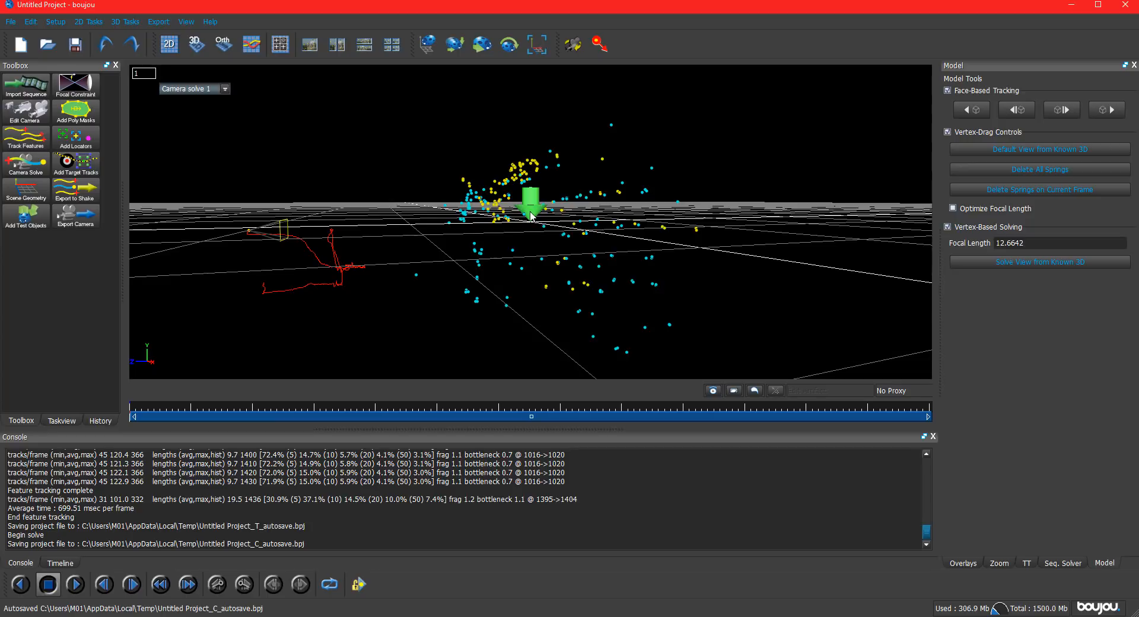
click(460, 53)
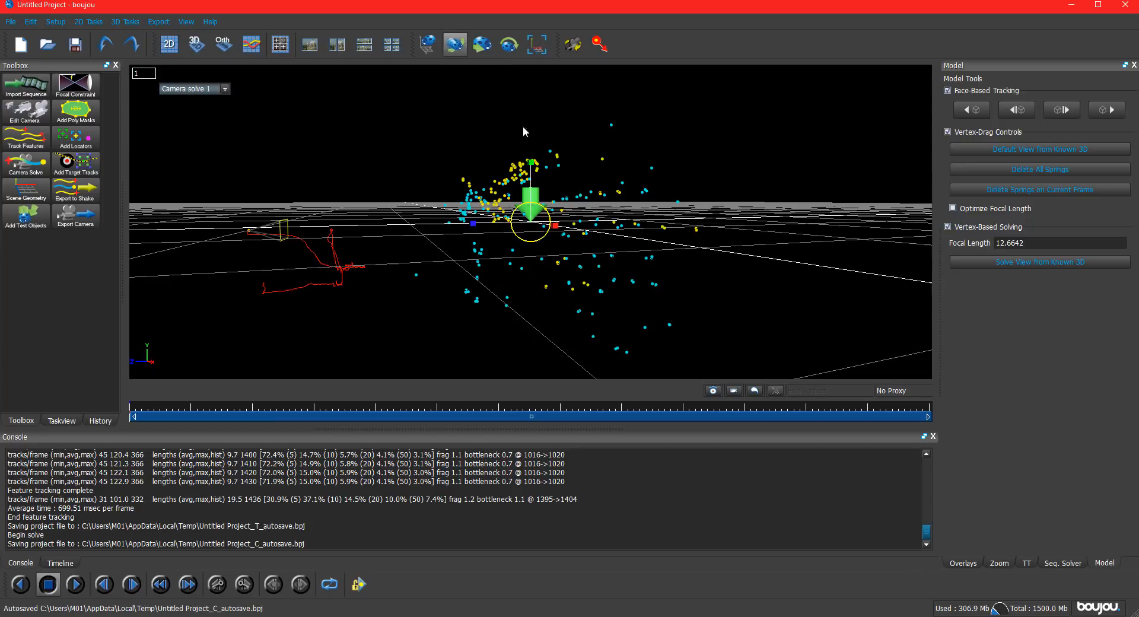
click(479, 52)
drag(530, 155, 531, 208)
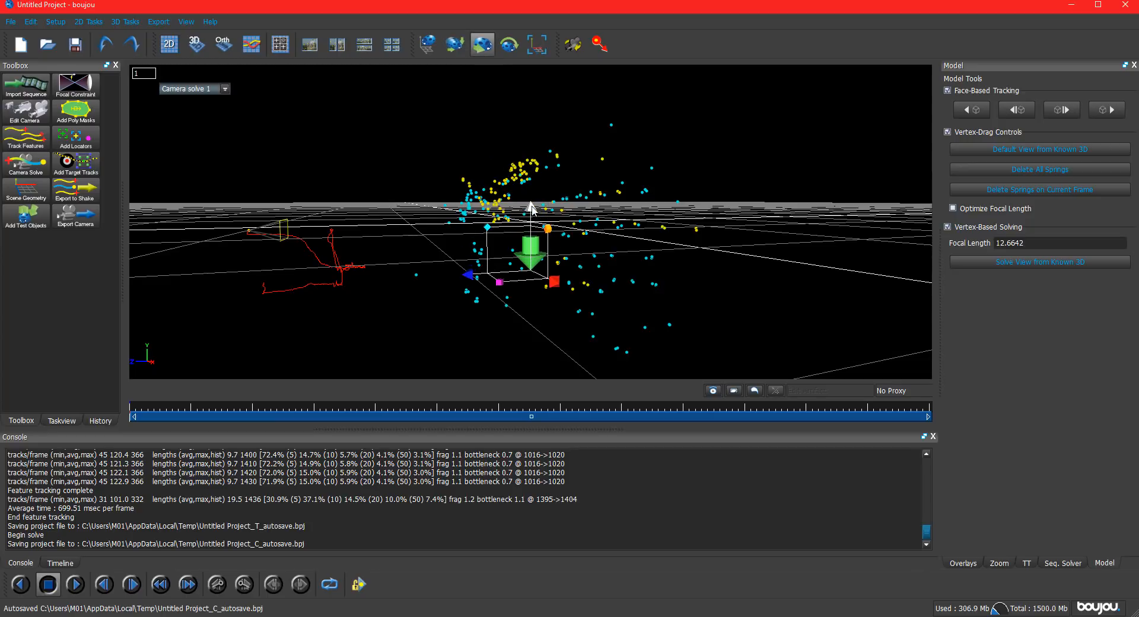
drag(457, 312, 521, 273)
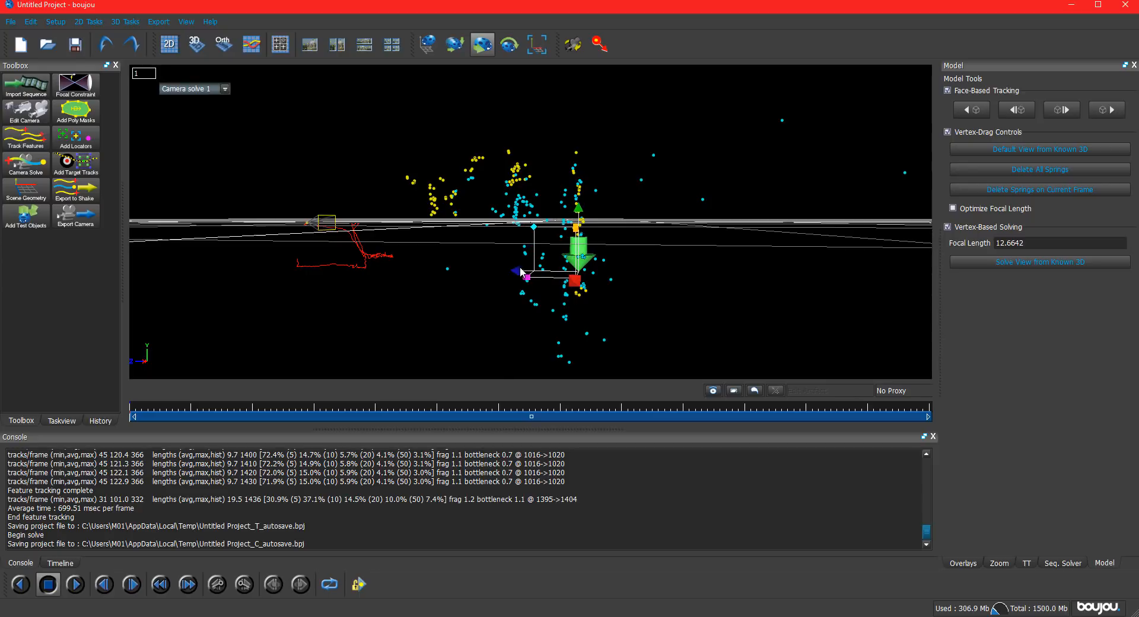
drag(578, 219, 617, 254)
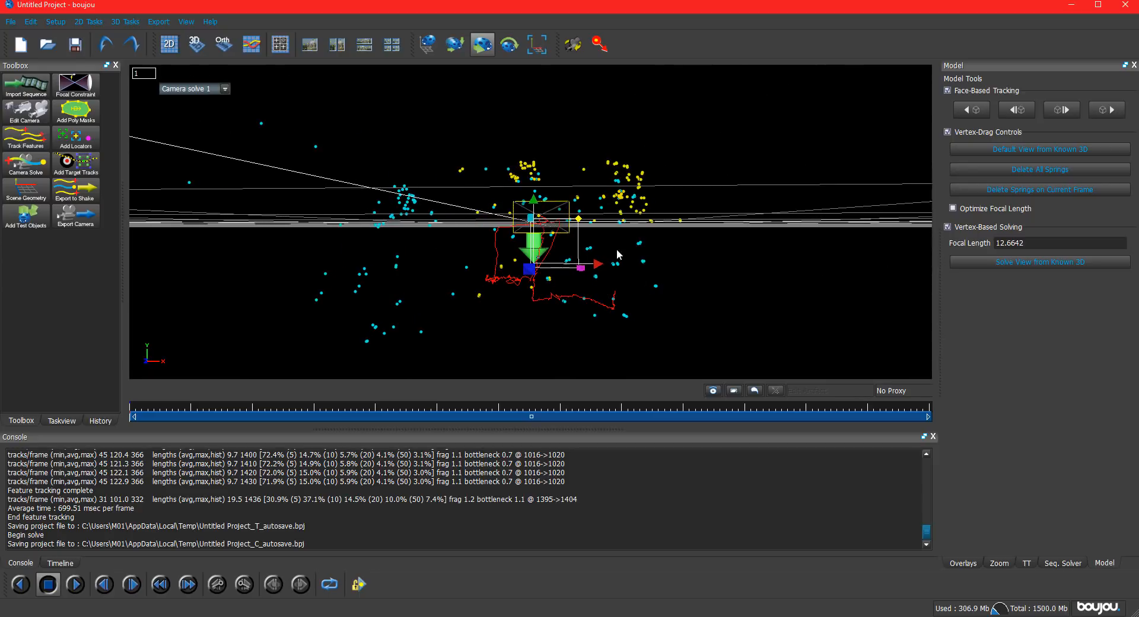
click(482, 51)
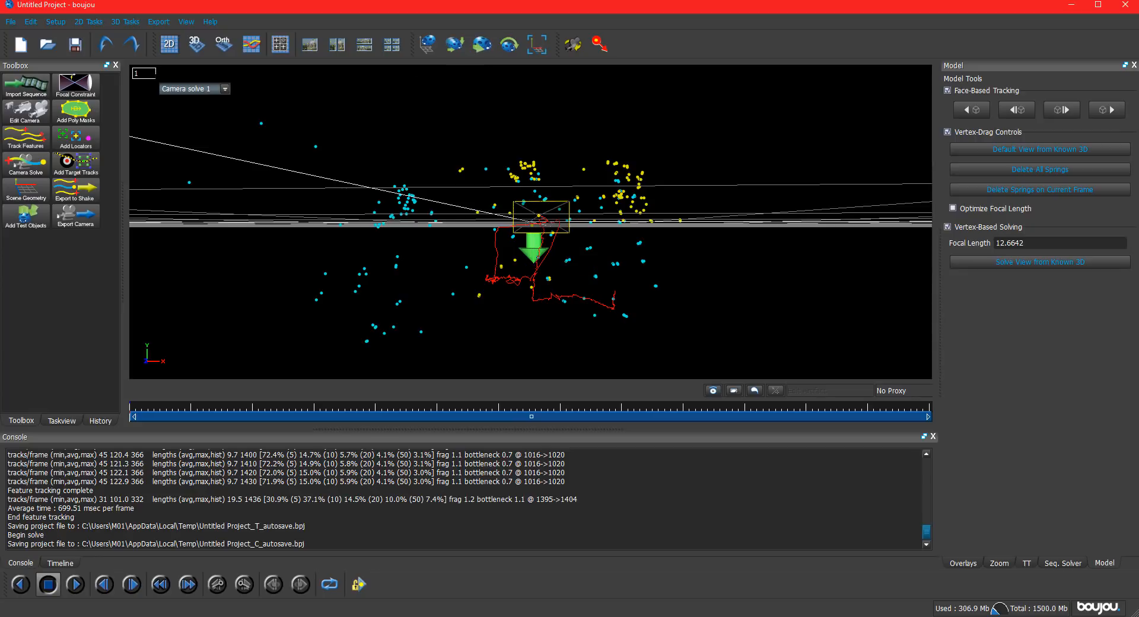
Over the footage, move the arrow so its tip meets a tracked point on the green wall, beneath the ceiling vent.
click(174, 51)
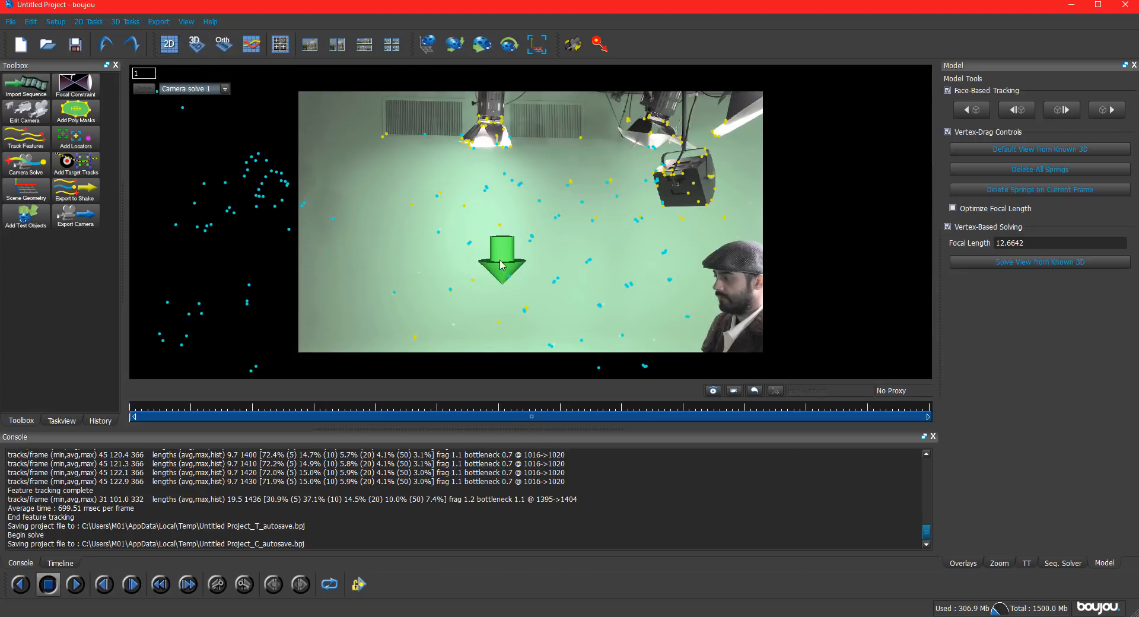
click(483, 50)
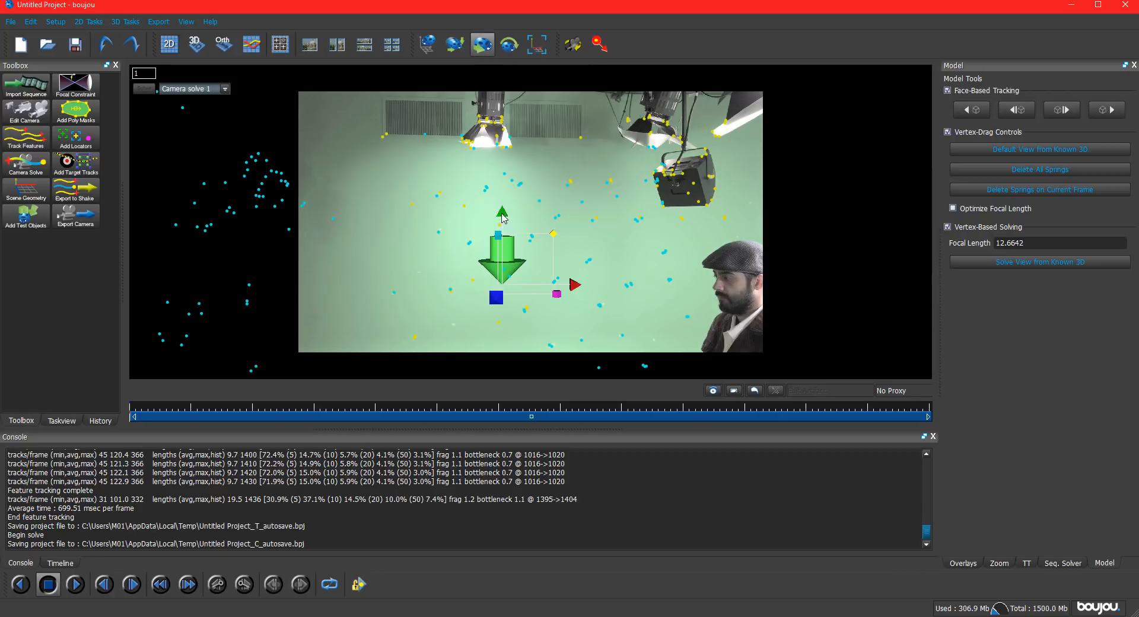
drag(502, 218, 491, 167)
drag(439, 130, 438, 123)
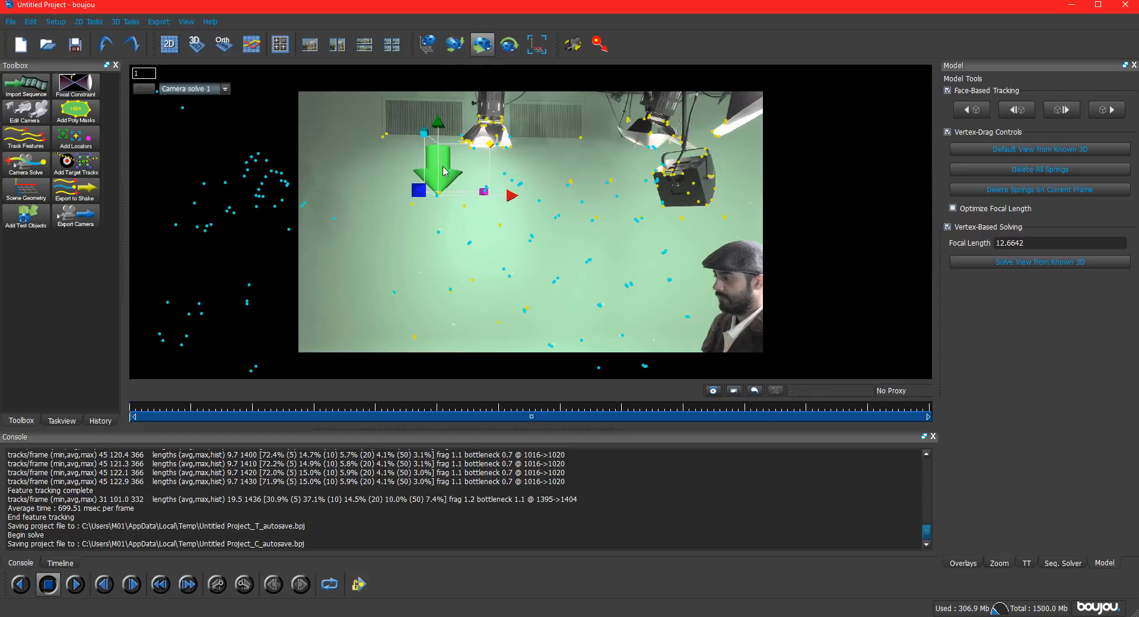
Scale the arrow test object down uniformly to roughly half its size at the tracked wall point.
click(510, 52)
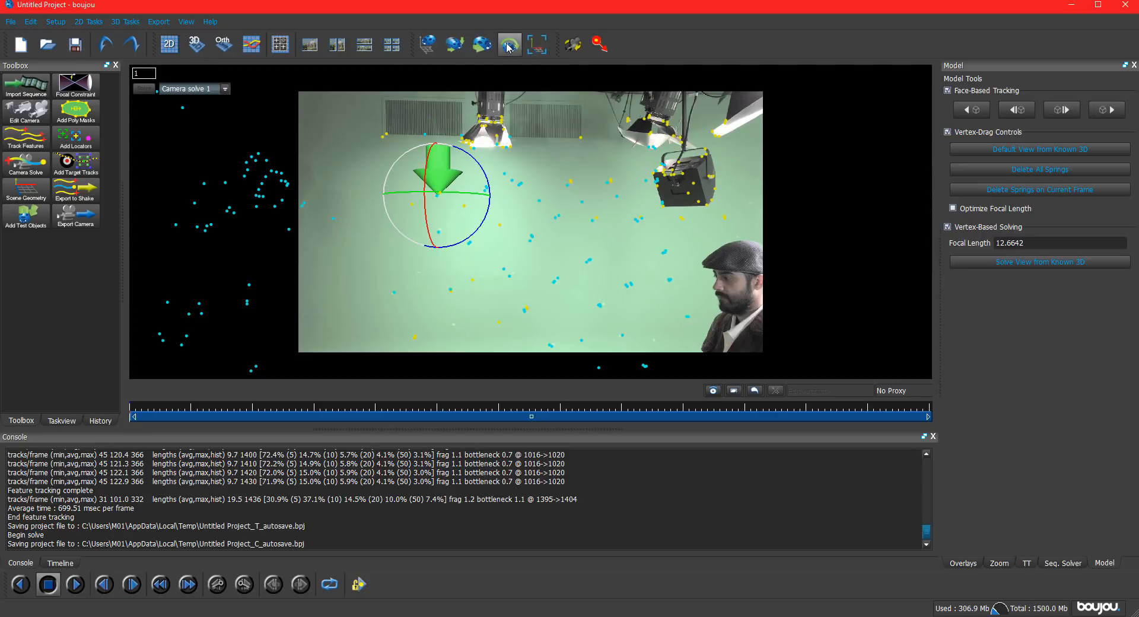
click(455, 44)
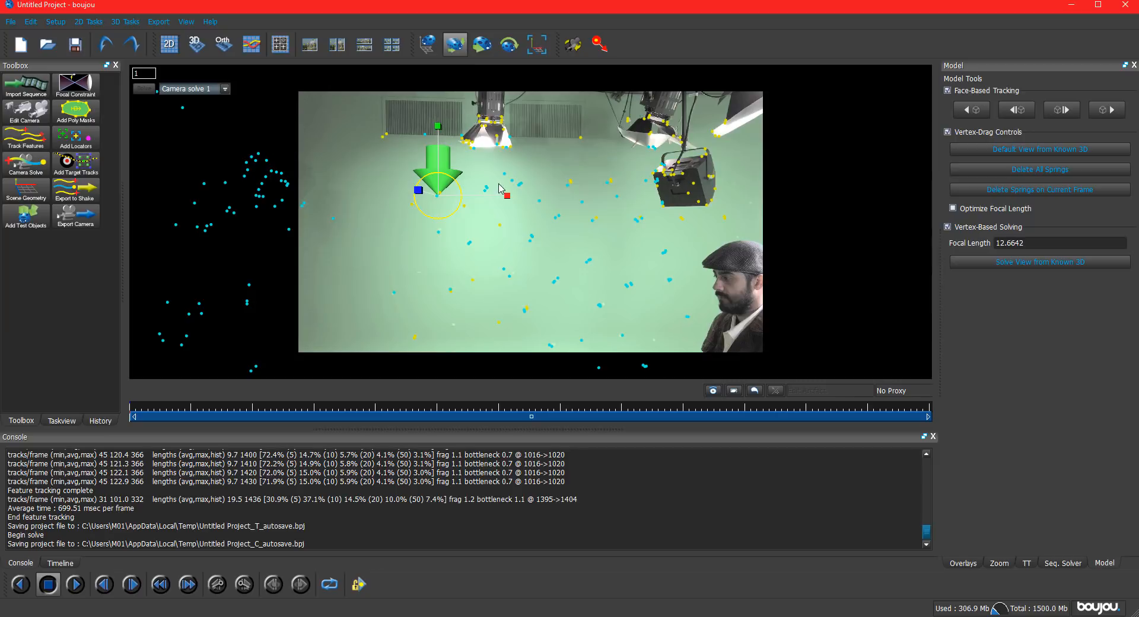
drag(457, 184, 449, 193)
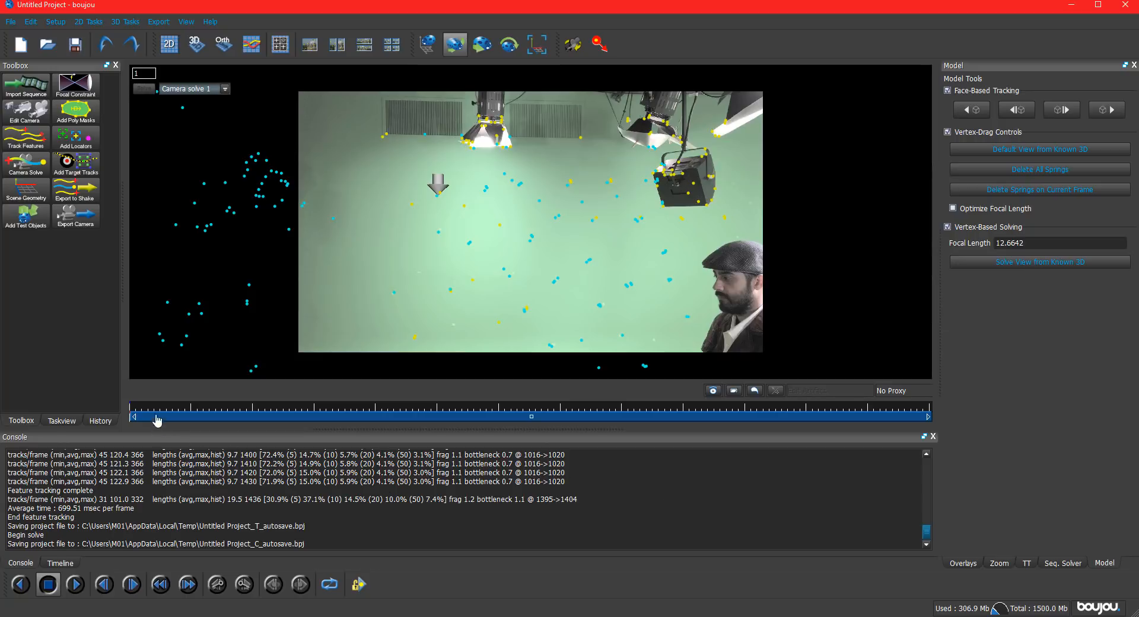
Play through the footage to check that the arrow sticks to its tracked wall point, and return to frame 1.
key(space)
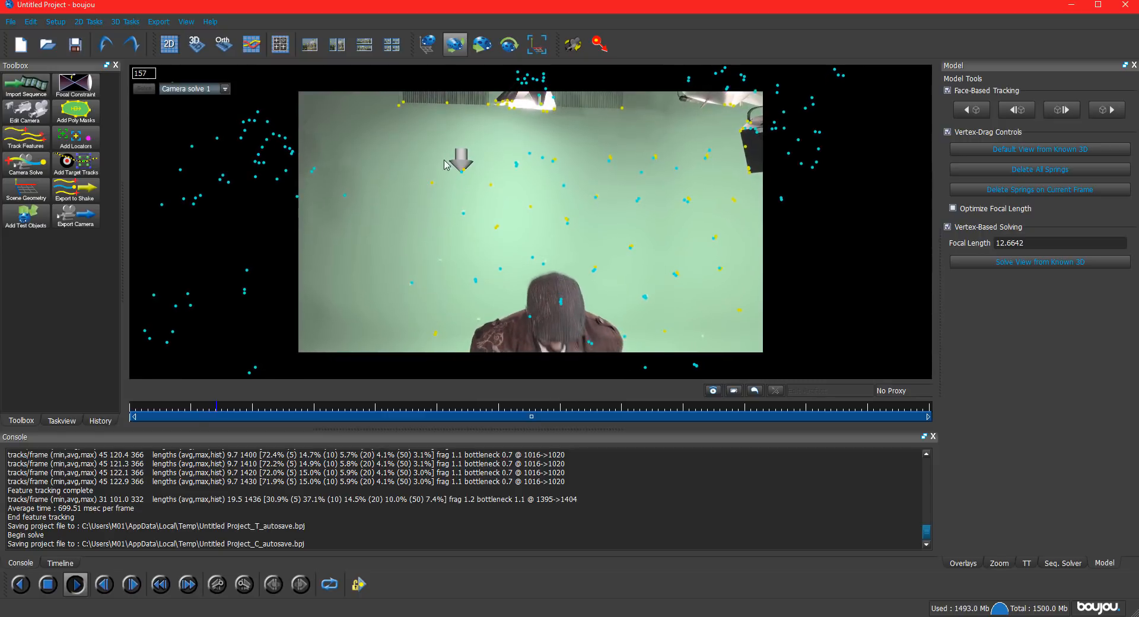
click(347, 407)
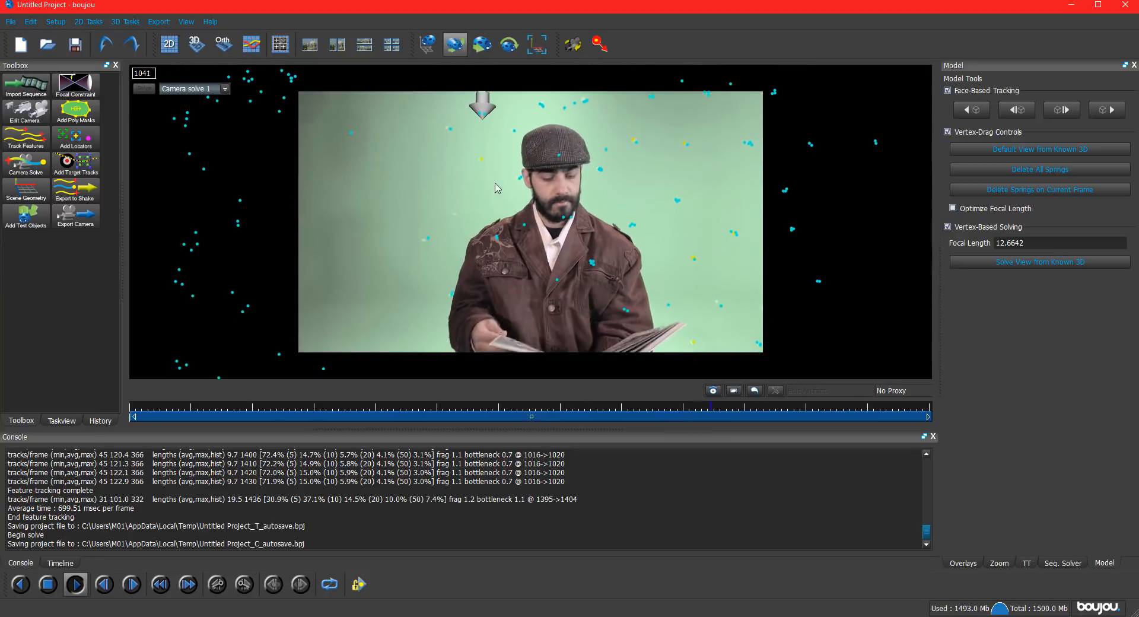
click(456, 45)
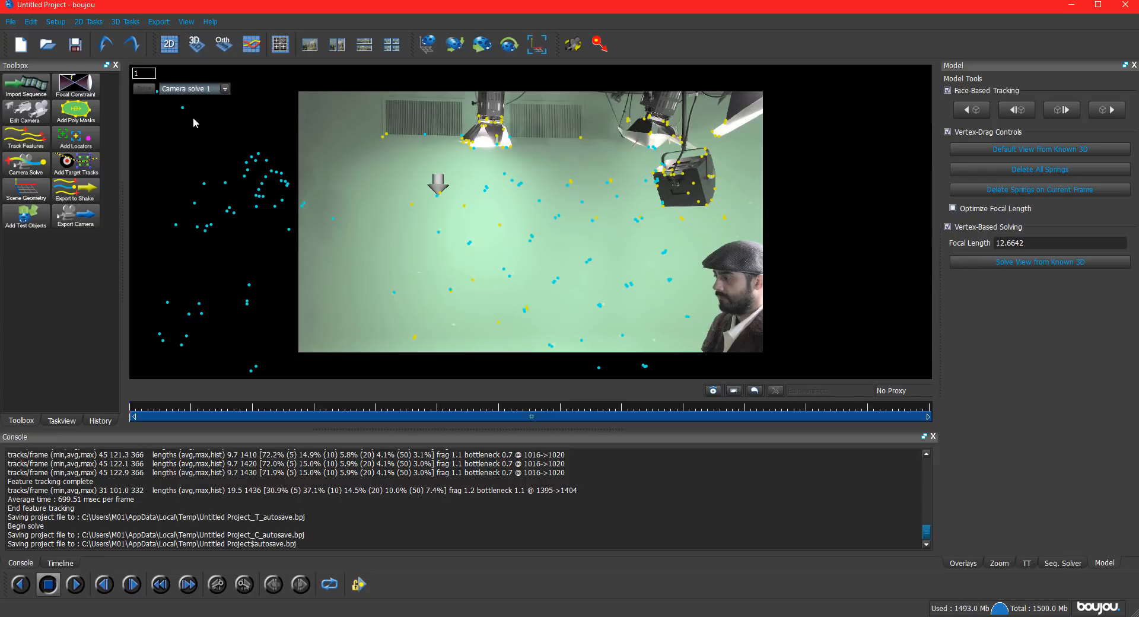
Examine the solved camera and point cloud against the ground grid in 3D from several angles, with the whole-scene move handles shown.
click(195, 45)
drag(472, 279, 421, 315)
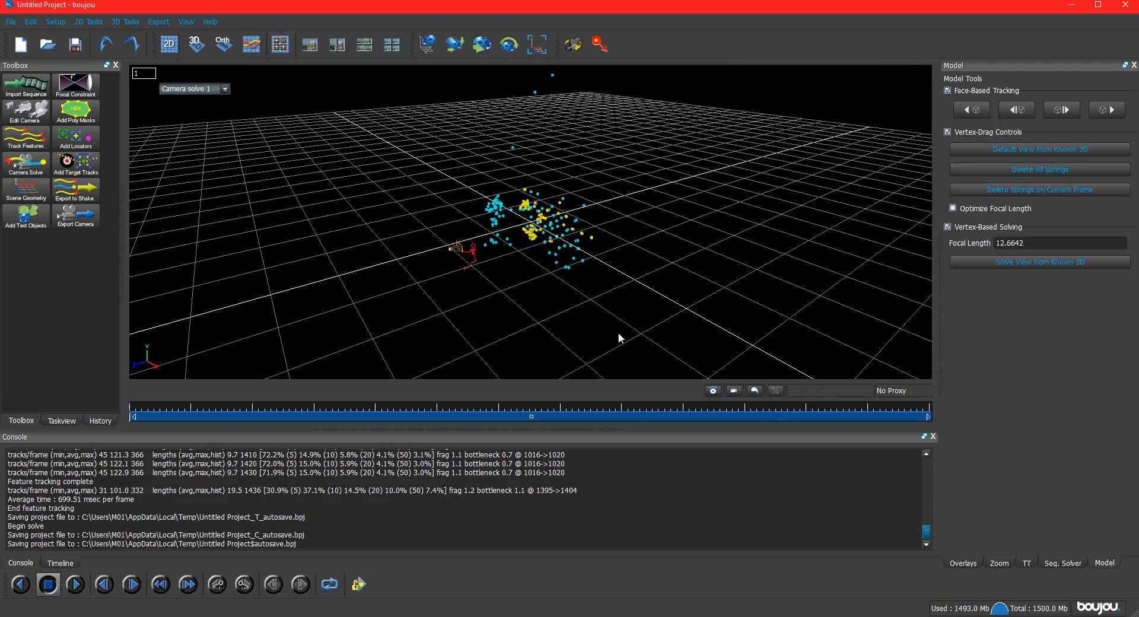
drag(639, 315, 386, 159)
middle_drag(505, 291, 445, 249)
drag(447, 251, 517, 245)
click(427, 45)
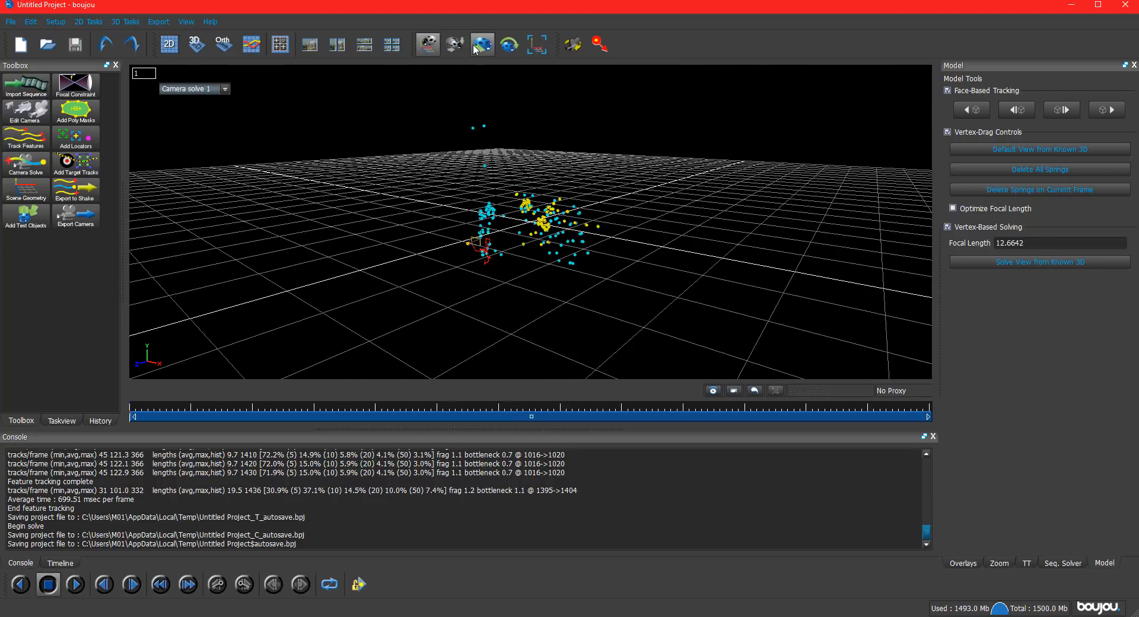
click(482, 46)
middle_drag(419, 218, 478, 252)
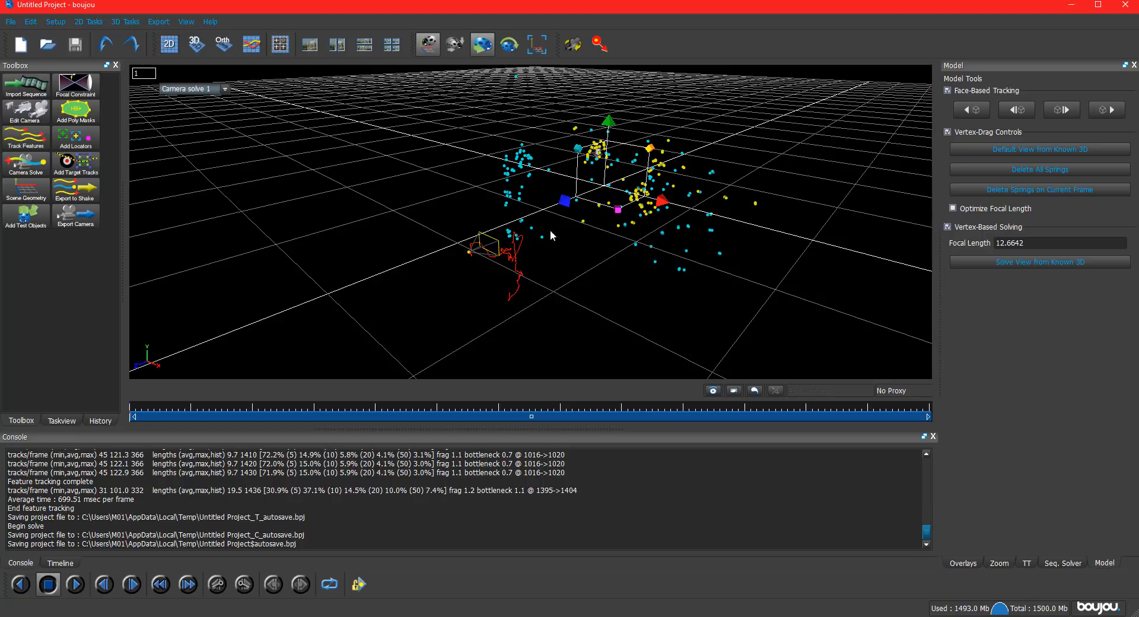
drag(573, 276, 599, 252)
right_drag(582, 308, 600, 148)
drag(617, 205, 498, 289)
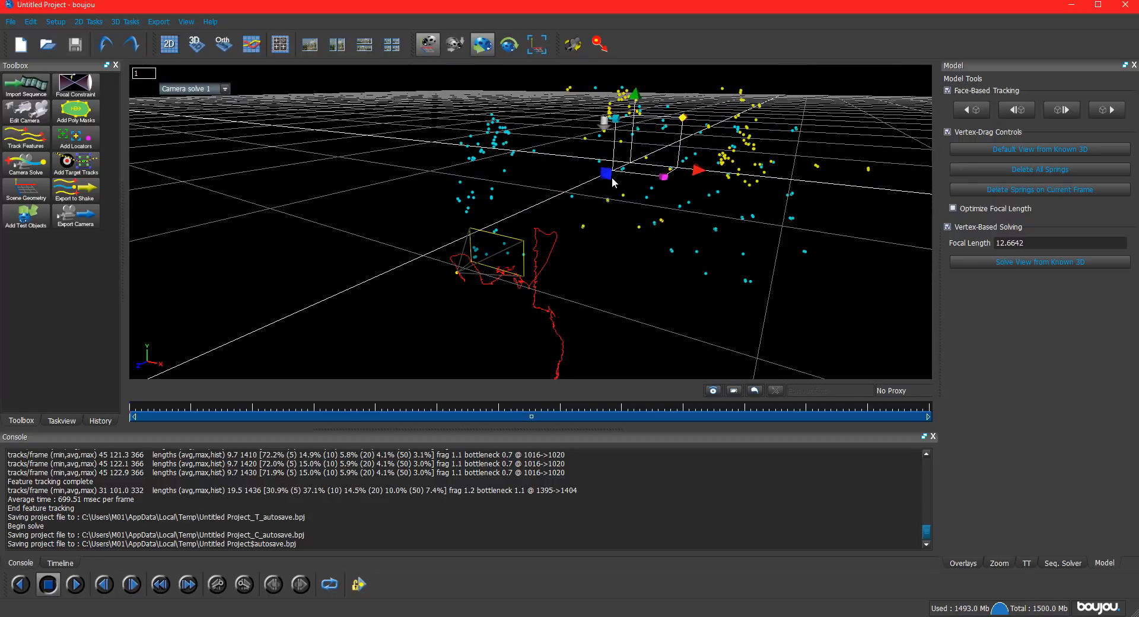
drag(480, 242, 573, 242)
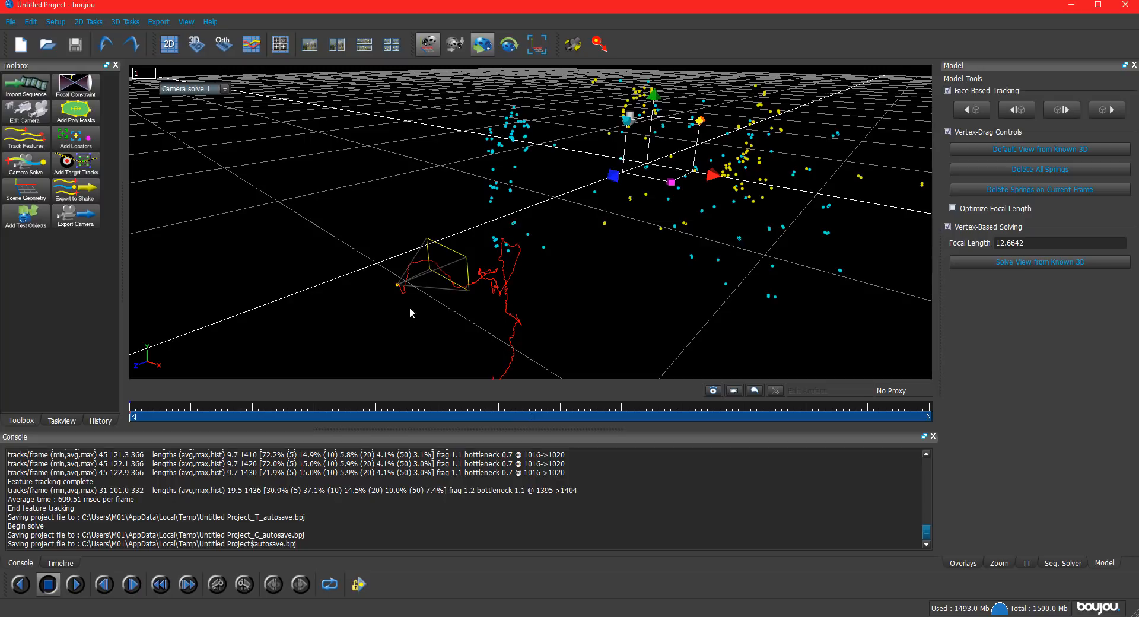
right_drag(493, 317, 496, 384)
drag(494, 264, 516, 290)
drag(656, 298, 437, 113)
click(497, 263)
mouse_move(497, 263)
middle_down()
mouse_move(546, 255)
mouse_move(538, 127)
middle_up()
drag(538, 127, 592, 242)
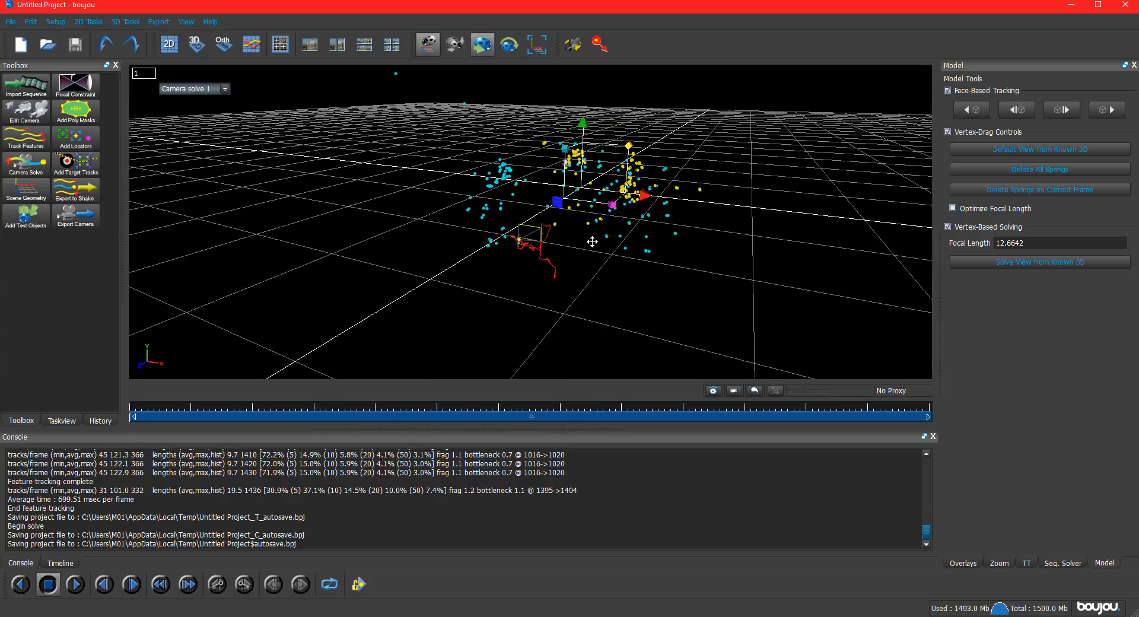
middle_drag(592, 241, 483, 251)
drag(483, 254, 462, 237)
middle_drag(483, 243, 469, 222)
click(428, 45)
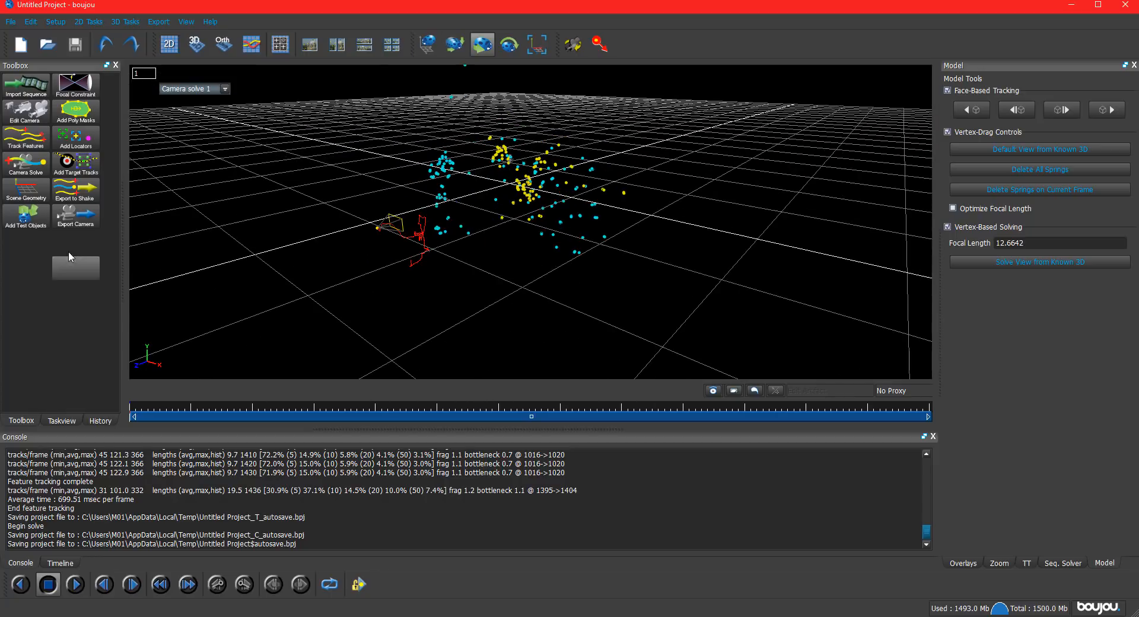
Open the scene geometry settings and select the cluster of solved track points lying on the floor.
click(28, 191)
drag(128, 99, 109, 44)
middle_drag(532, 296, 398, 250)
drag(622, 299, 579, 190)
alt+drag(593, 249, 566, 287)
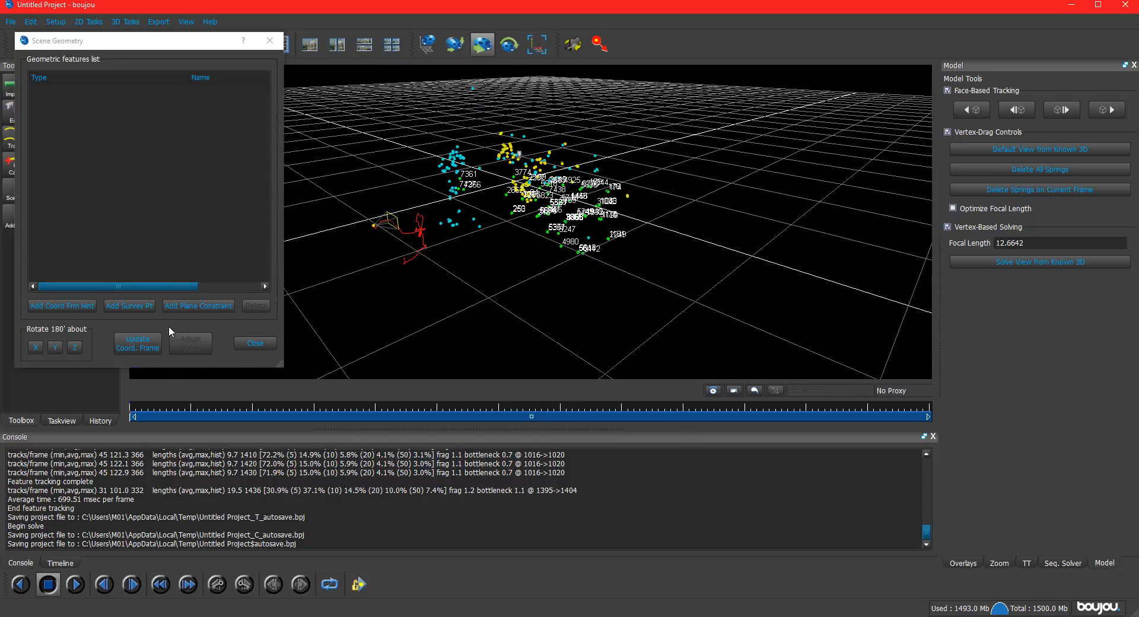
Add a coordinate frame hint and connect it to the selected floor tracks.
click(66, 305)
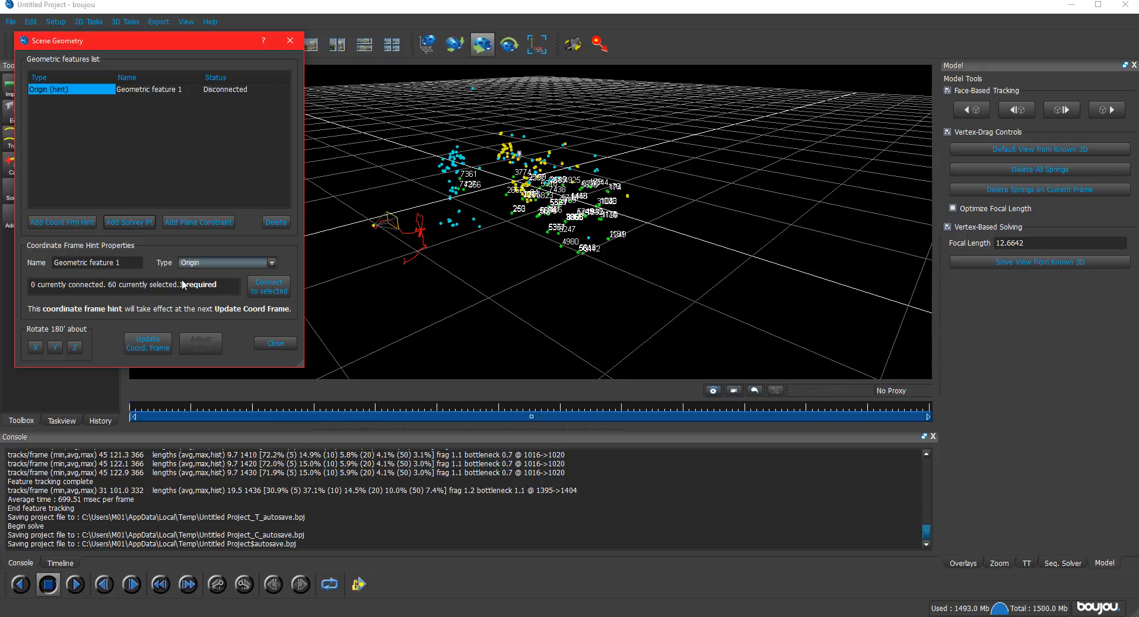
click(262, 290)
drag(501, 292, 516, 261)
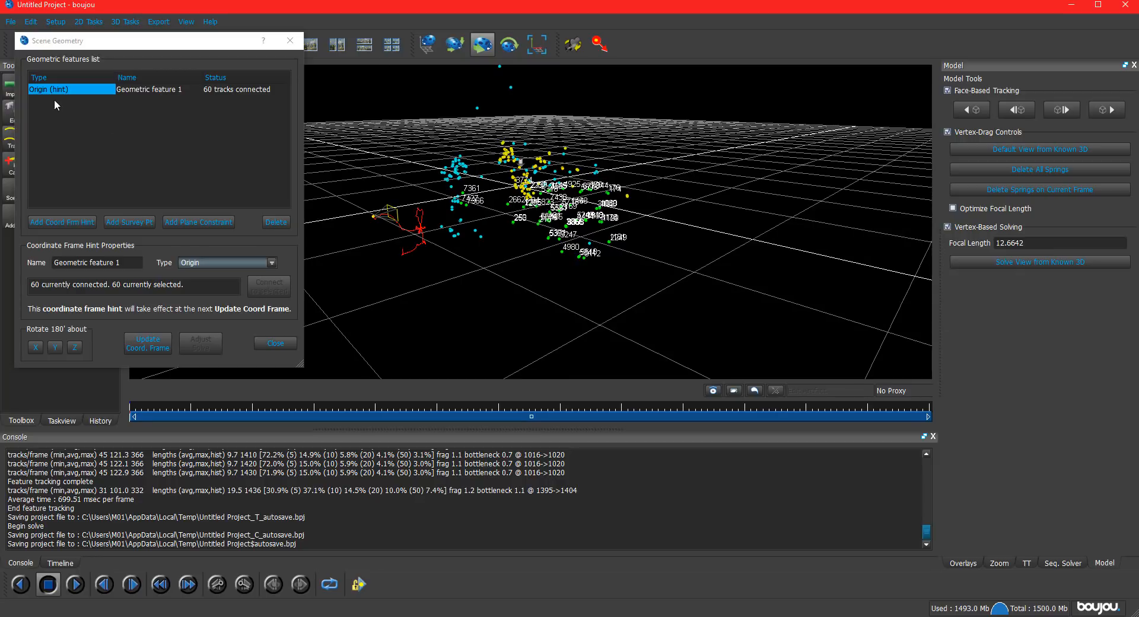
Set the coordinate frame hint's type to z-x plane and update the coordinate frame.
click(199, 262)
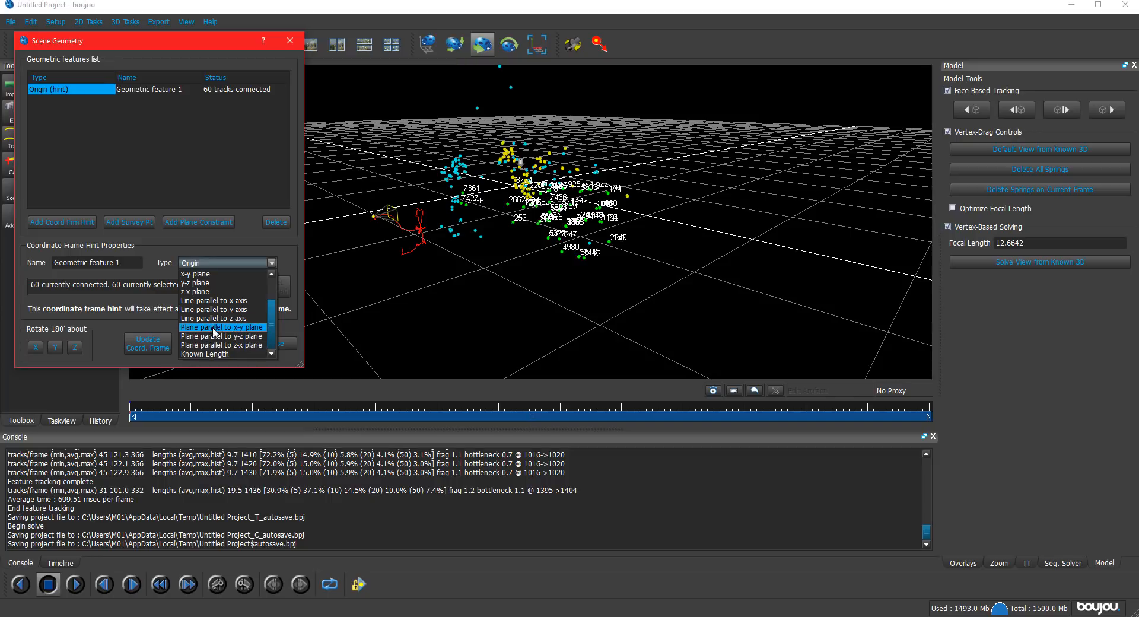
scroll(209, 294, up, 1)
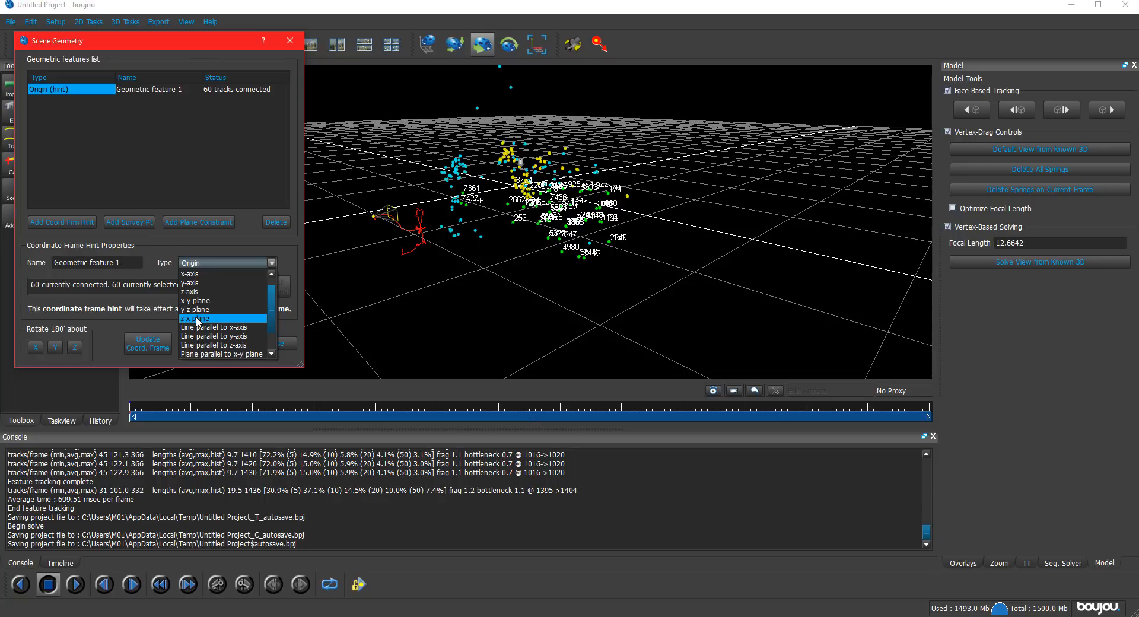
click(197, 319)
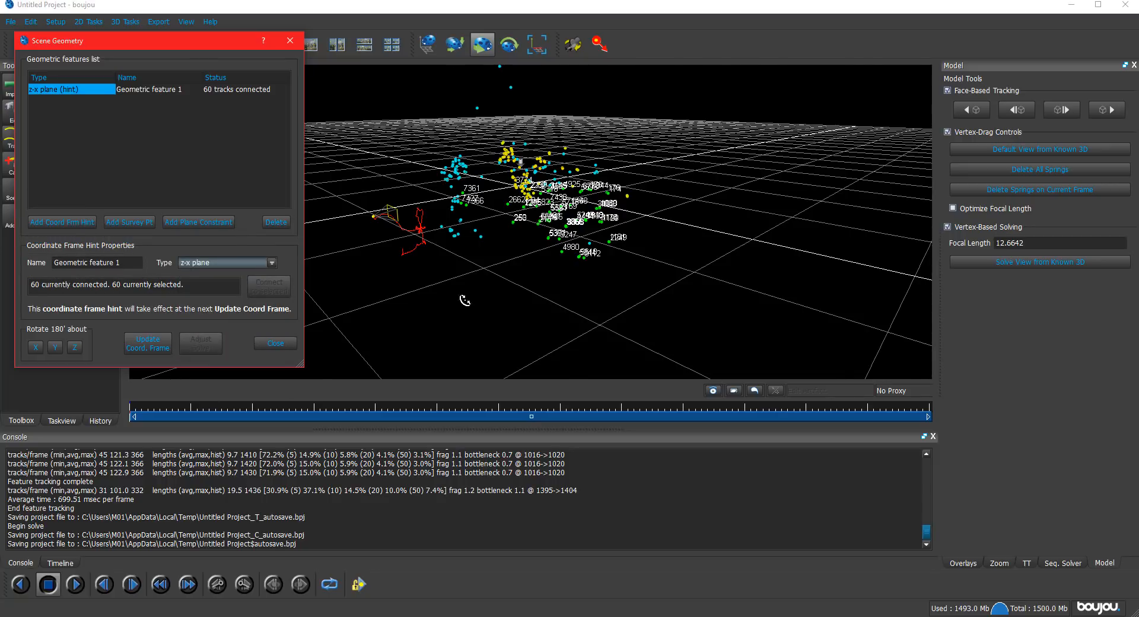
drag(465, 301, 326, 326)
click(148, 343)
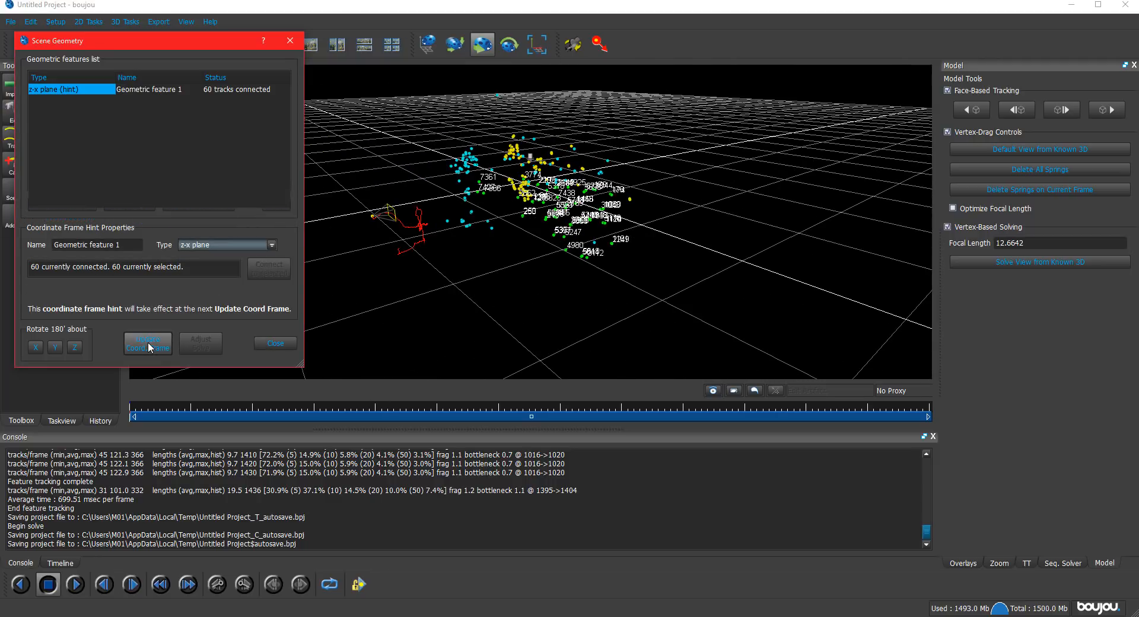
Deselect the tracks, show the whole-scene move handles, and examine the realigned points and camera path against the grid from above and the side.
drag(467, 287, 567, 76)
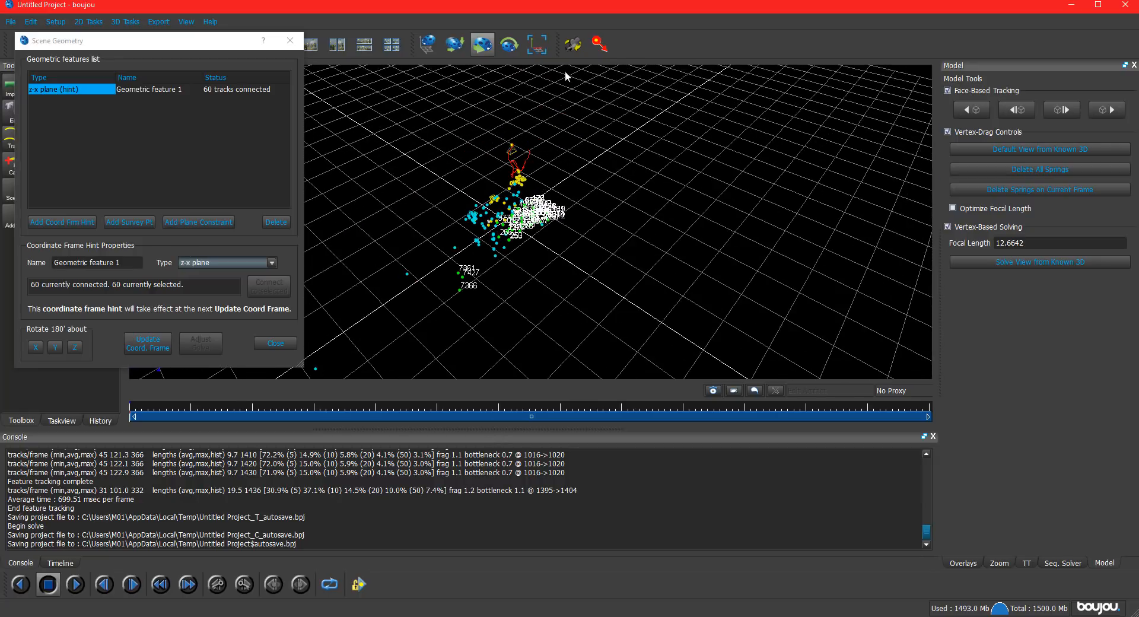
click(383, 138)
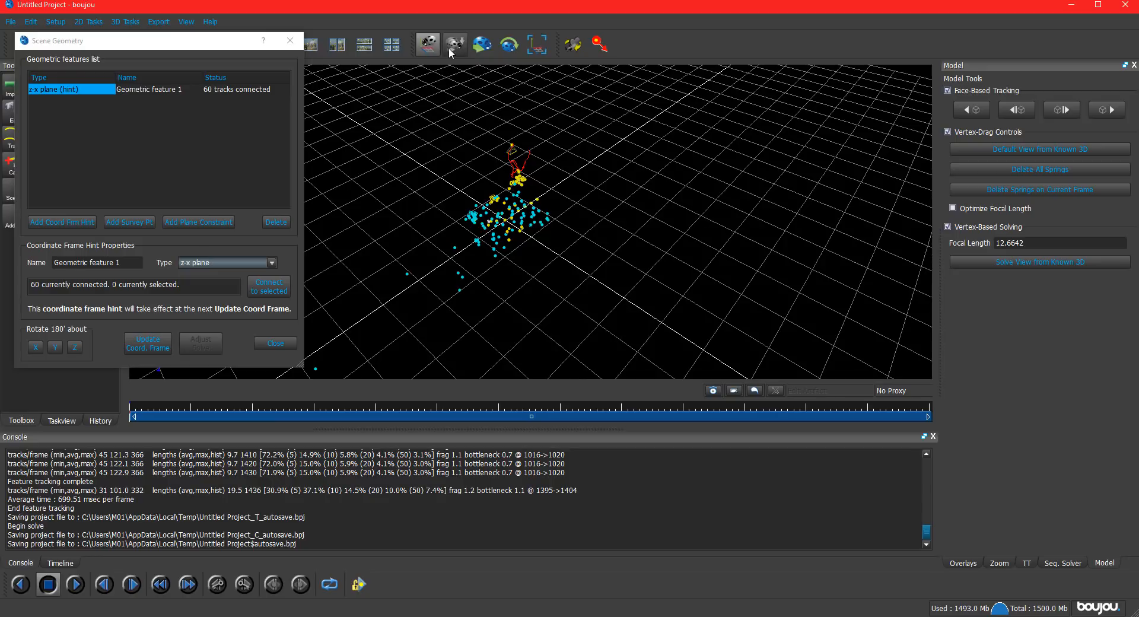
click(482, 44)
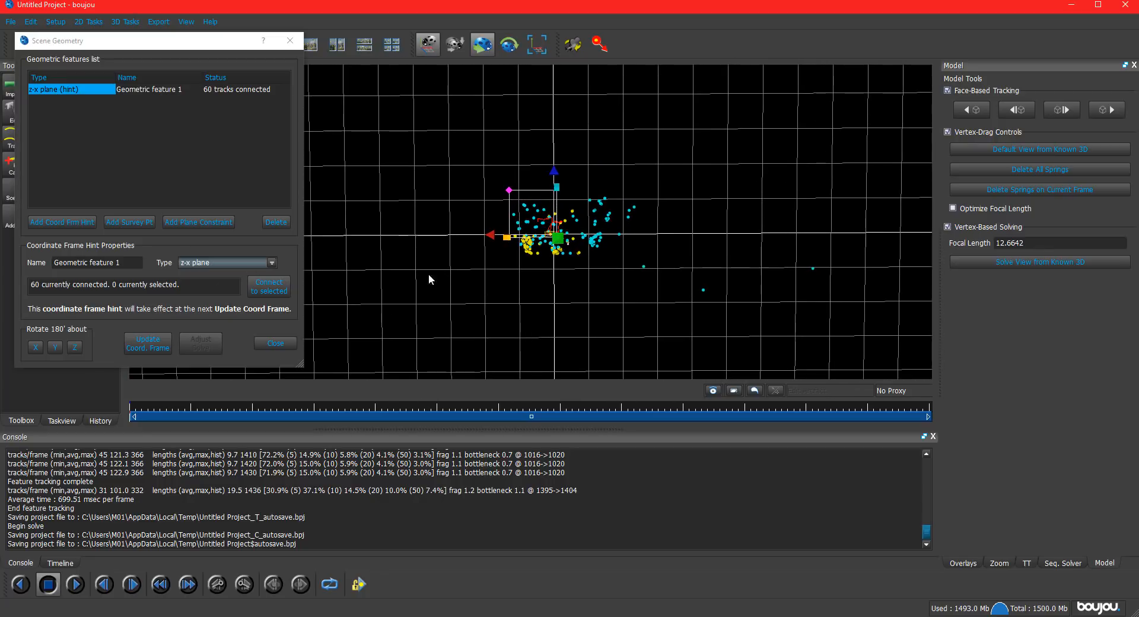
right_drag(579, 193, 597, 83)
drag(572, 172, 573, 188)
drag(476, 234, 828, 67)
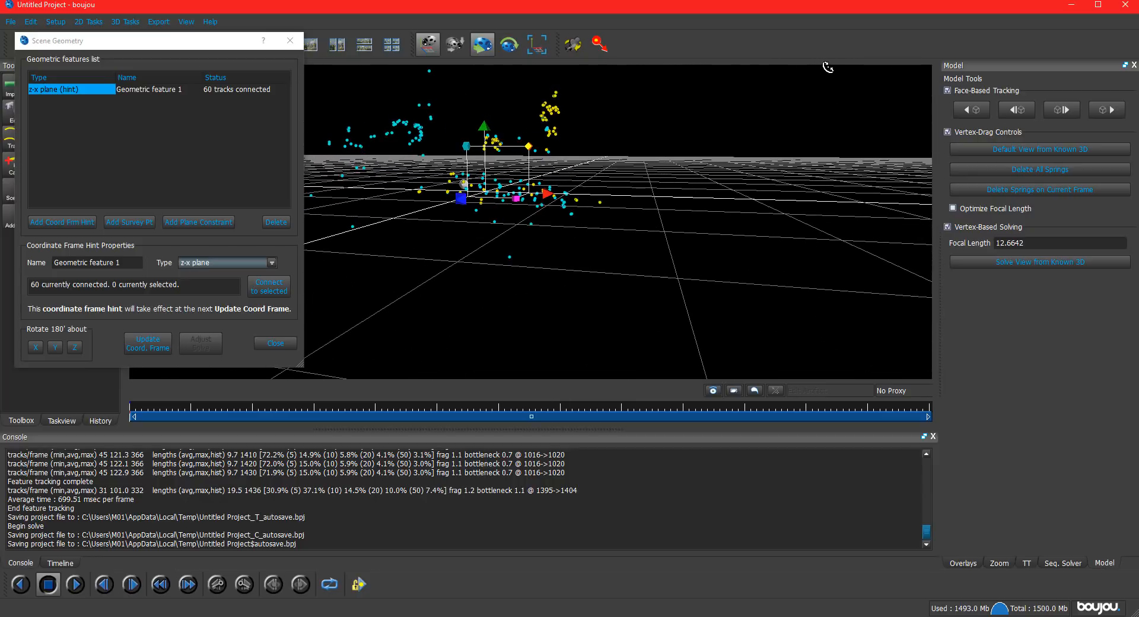
middle_drag(613, 177, 701, 250)
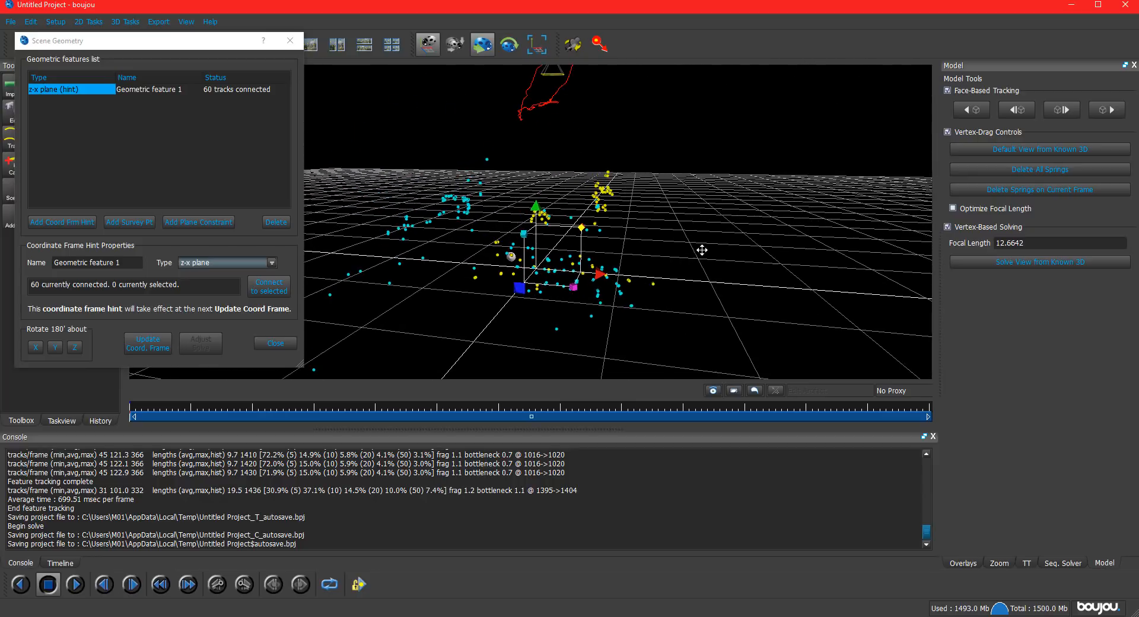
drag(679, 248, 616, 219)
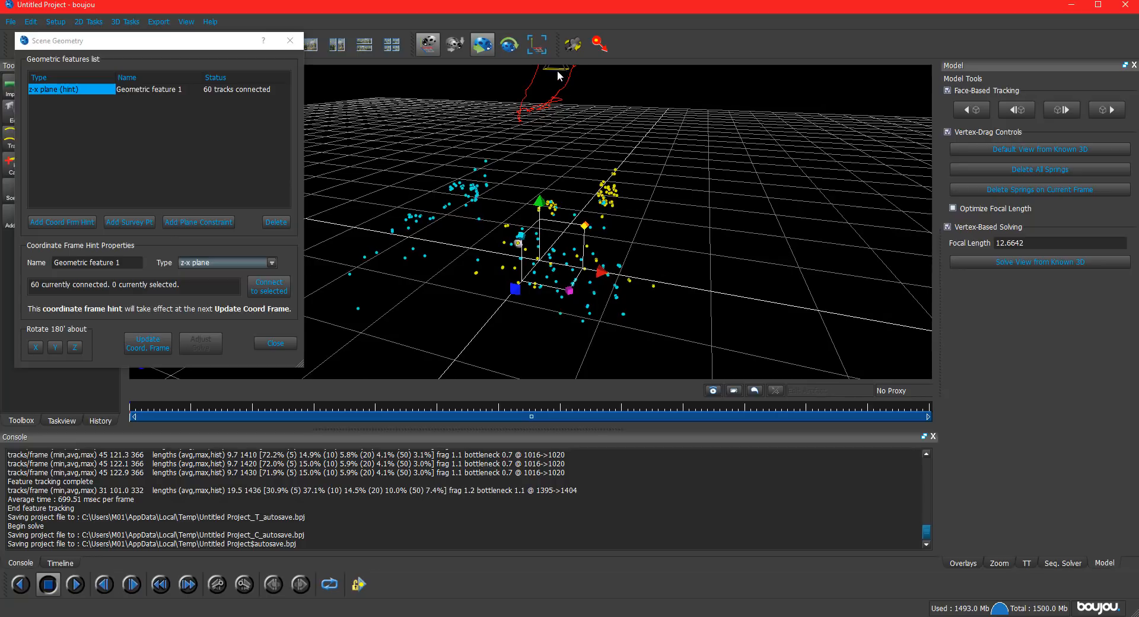
drag(661, 256, 285, 329)
mouse_move(427, 241)
mouse_down()
mouse_move(422, 249)
mouse_move(425, 241)
mouse_up()
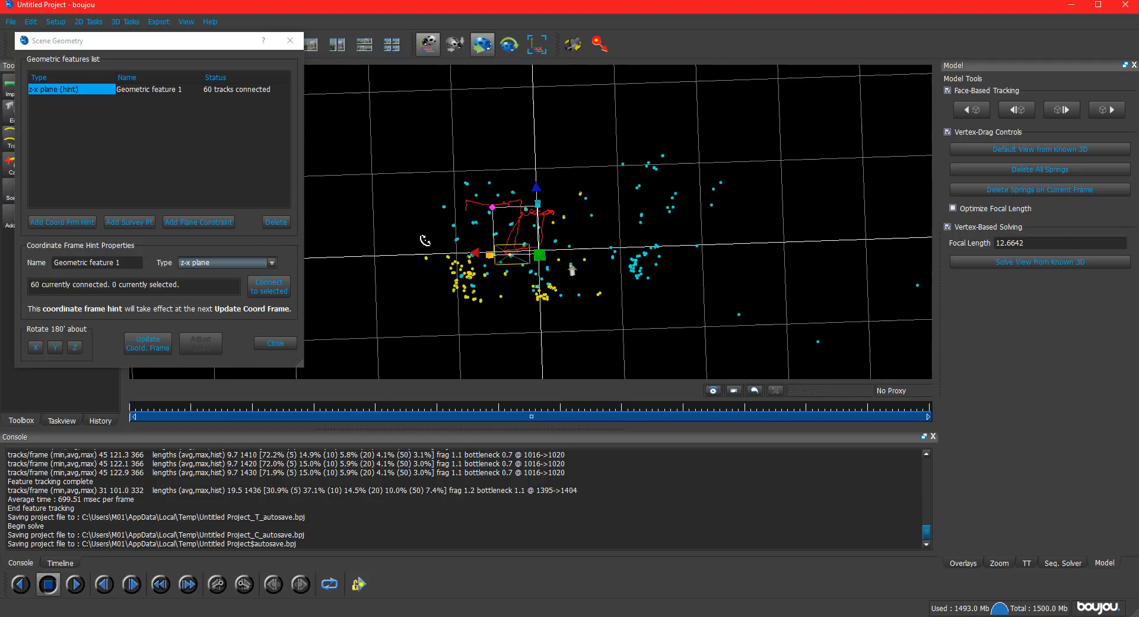
Update the coordinate frame again, close the scene geometry settings, and check the camera and points against the grid.
click(150, 346)
click(269, 344)
drag(400, 314, 593, 138)
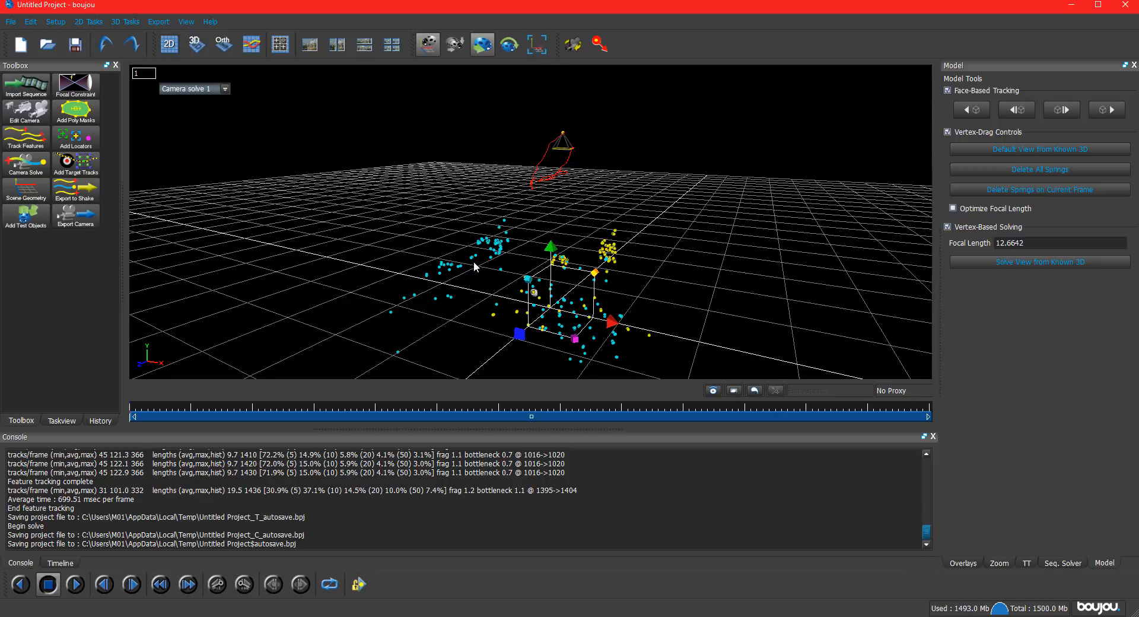
drag(475, 264, 309, 287)
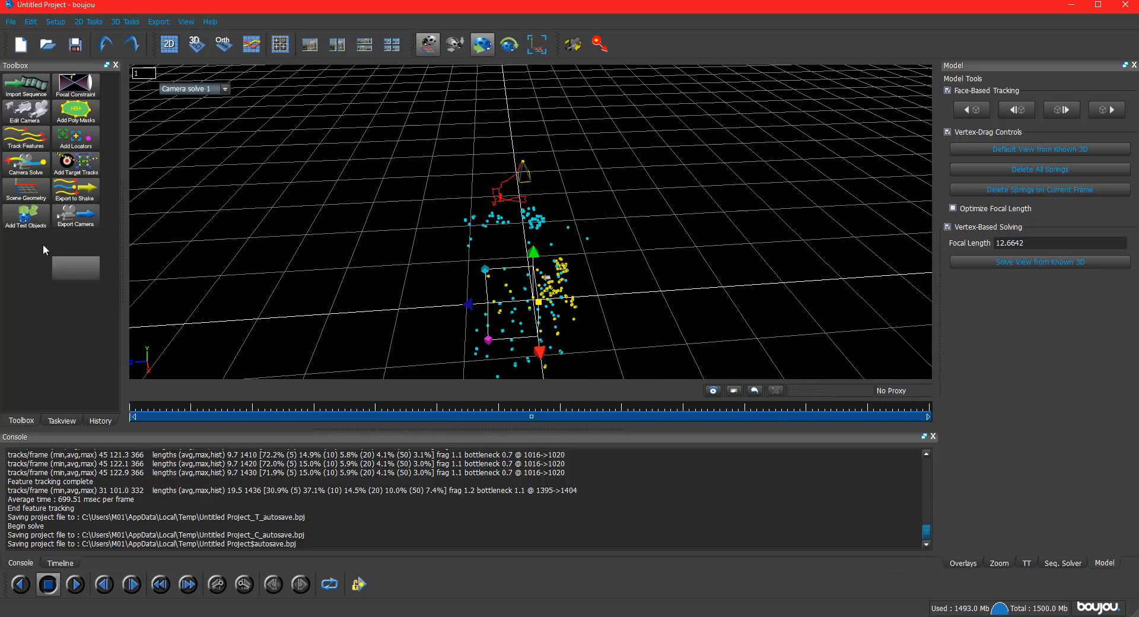
Start a camera export for frames 1 to 1436 and set the scene scale to 100.
click(65, 224)
drag(526, 162, 231, 63)
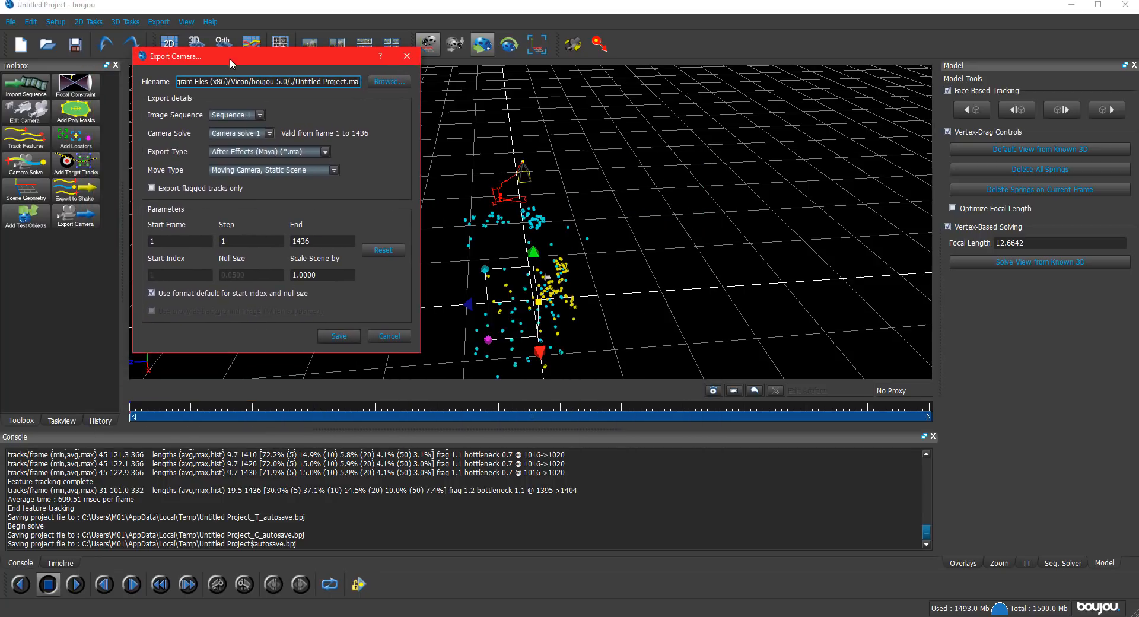
drag(323, 274, 214, 270)
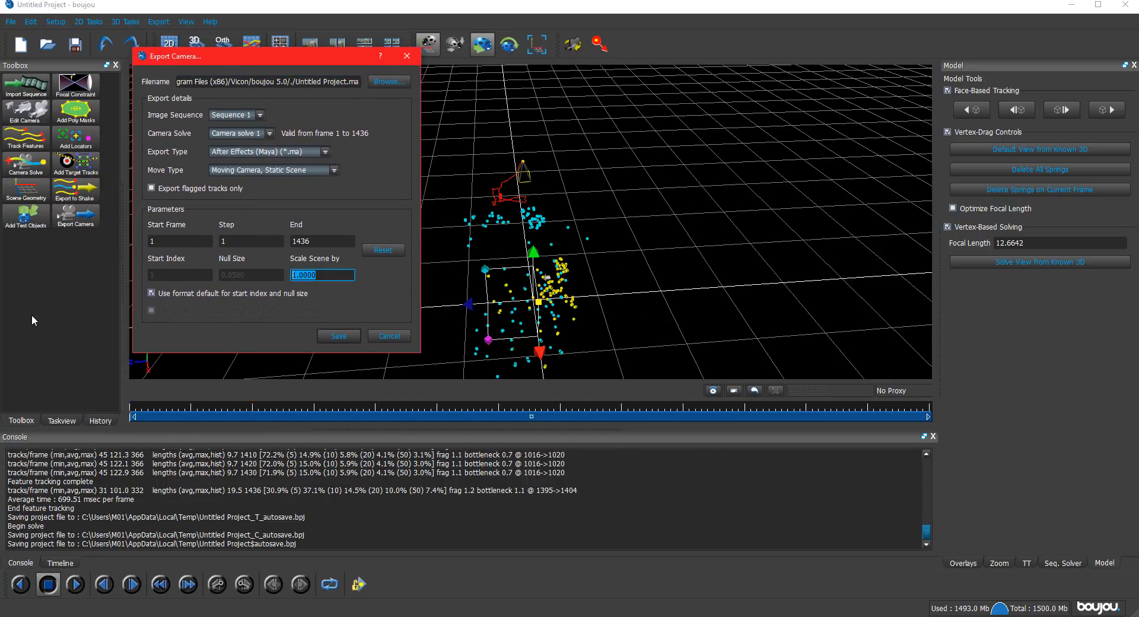
click(295, 275)
click(985, 616)
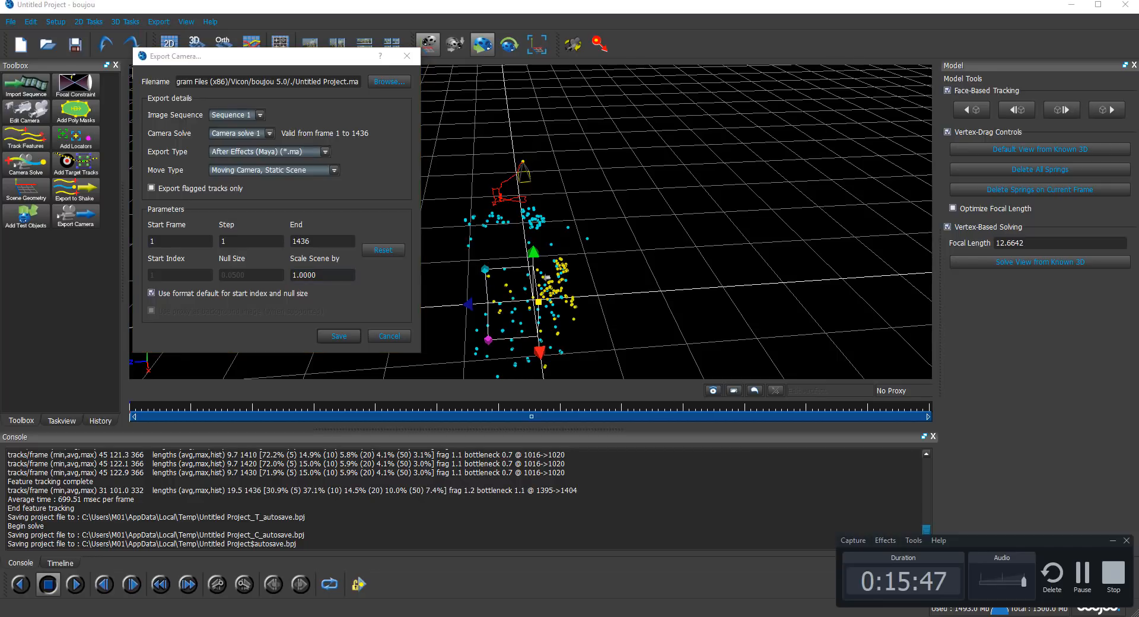
click(324, 278)
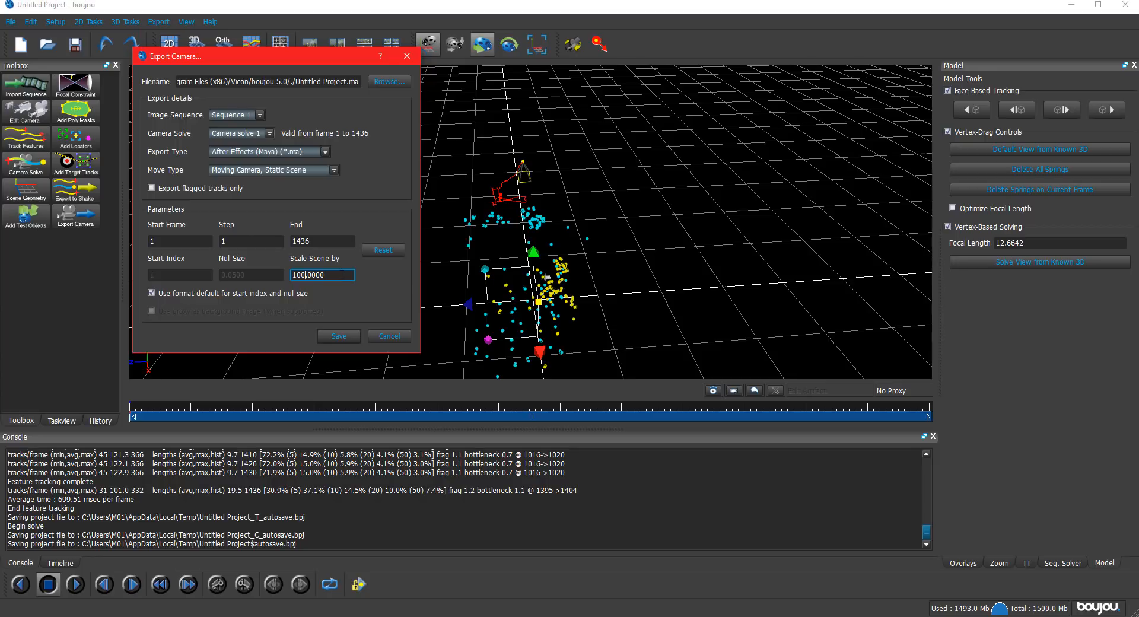
drag(341, 274, 256, 274)
click(317, 242)
drag(316, 241, 290, 242)
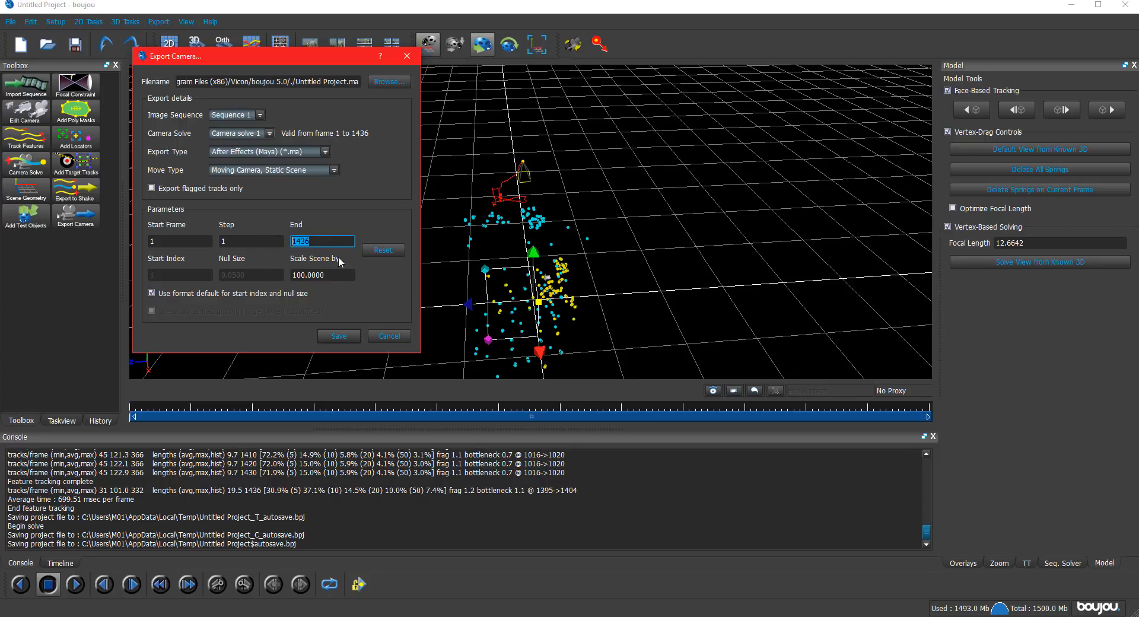
drag(329, 275, 241, 275)
Set the export type to 3D Studio Max (*.ms) and create a CAMERA_SOLVED folder inside TUTORIAL as its destination.
click(292, 152)
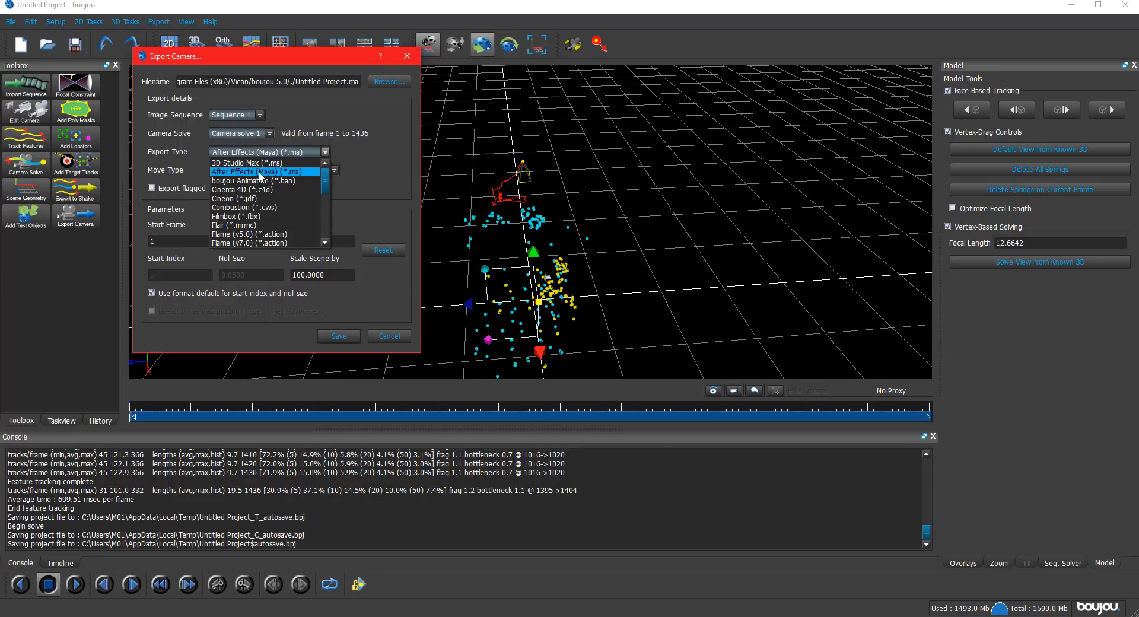
click(232, 162)
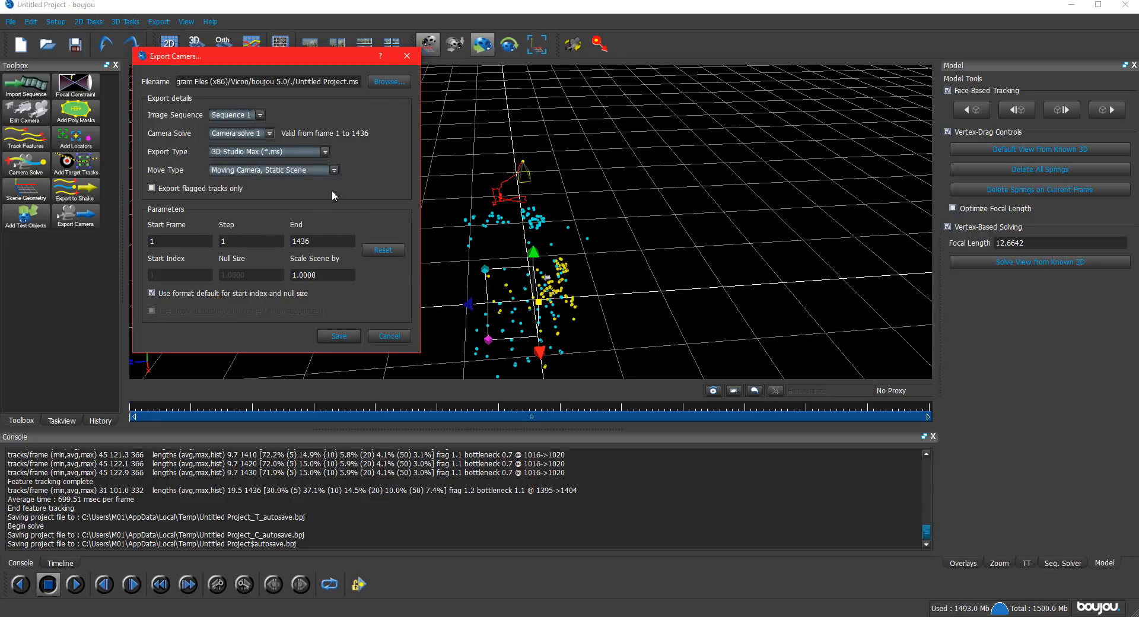
click(389, 82)
scroll(196, 168, up, 1)
click(186, 154)
click(219, 114)
text(CAMERA_SOLVED)
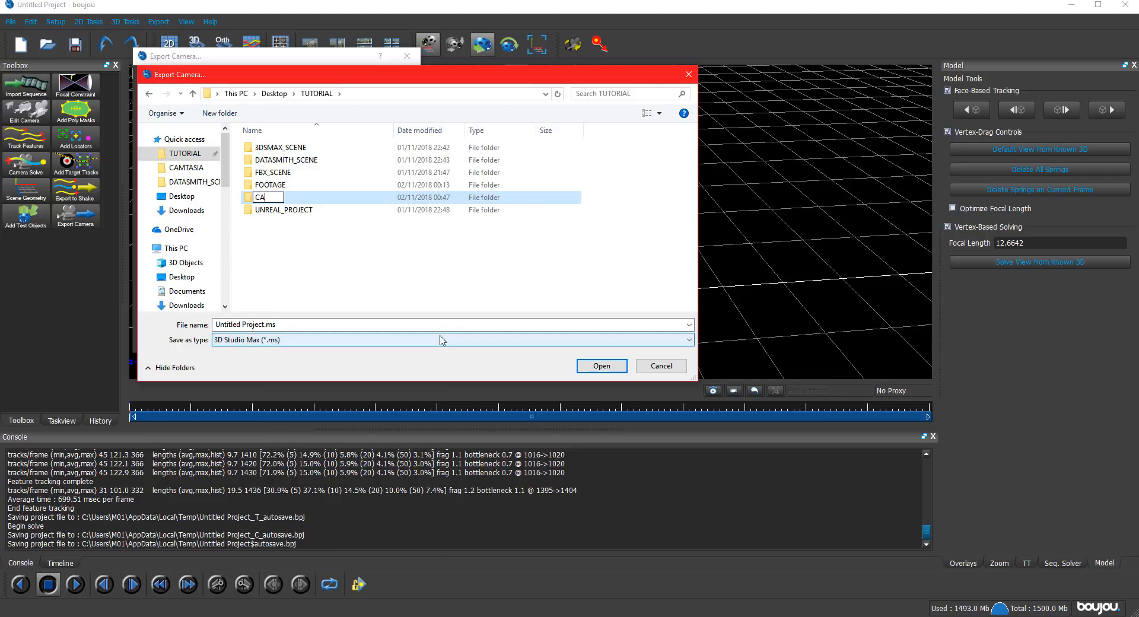
key(Return)
key(Return)
Save the camera export as camera_01.ms with the scene scaled by 100.
click(264, 325)
text(camera_Track)
key(Return)
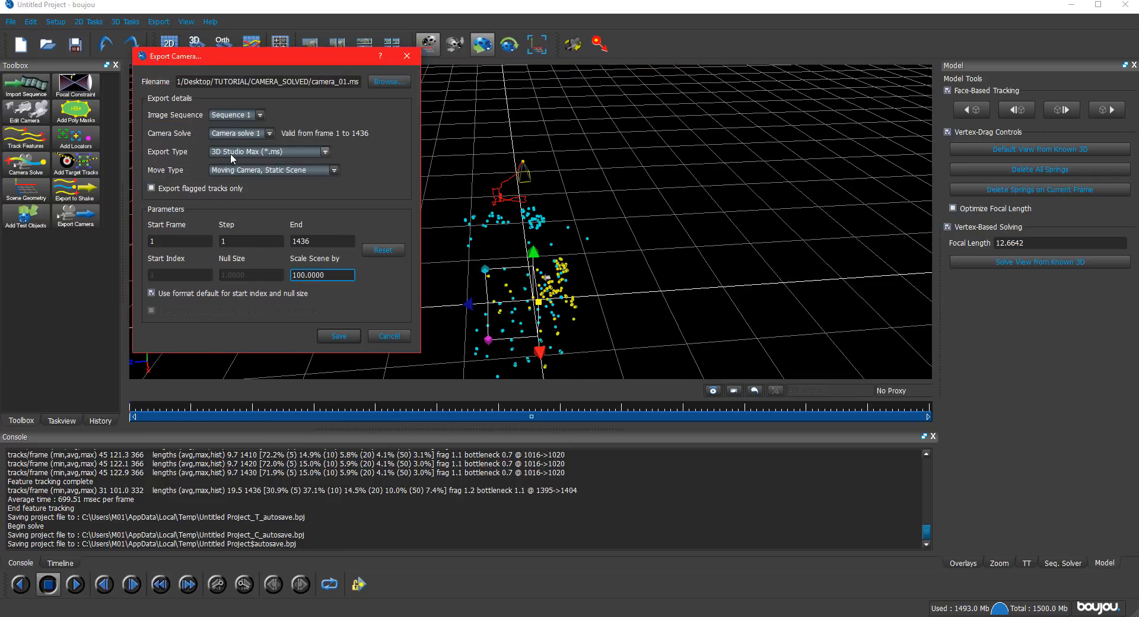
click(338, 335)
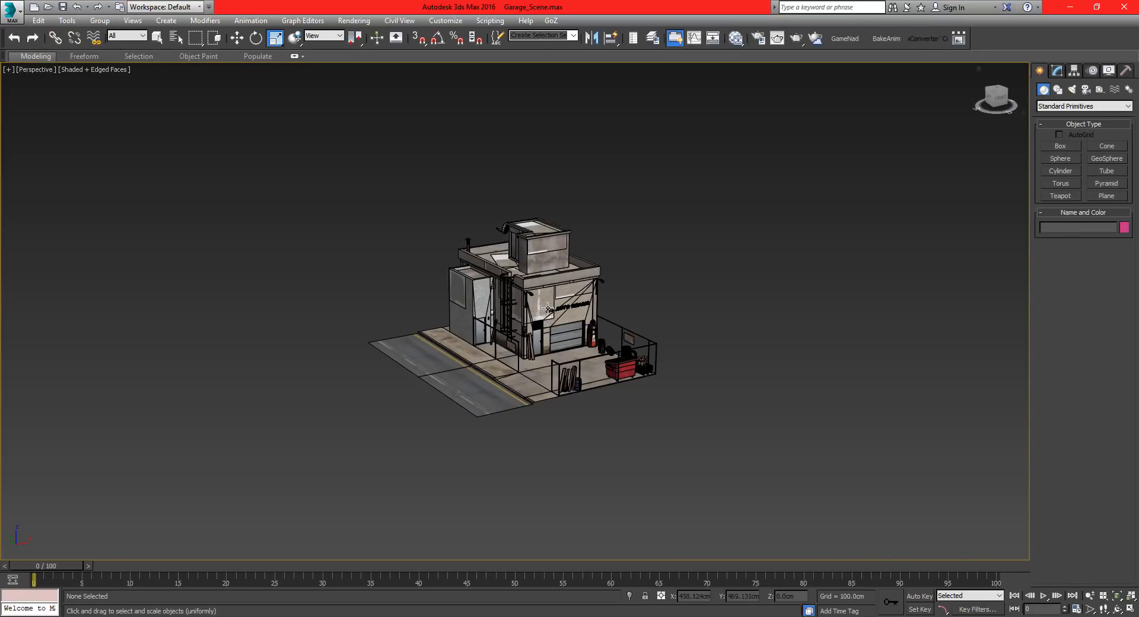
Switch to the Garage_Scene file in 3ds Max and display the perspective viewport in wireframe.
scroll(548, 308, up, 8)
key(F3)
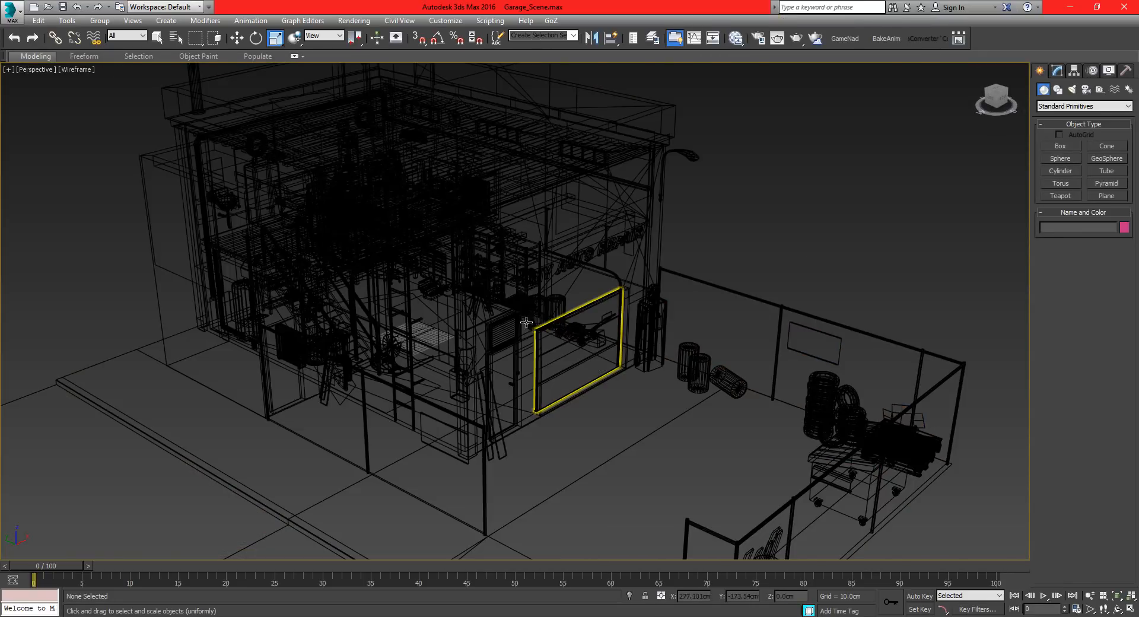
alt+middle_drag(527, 322, 496, 308)
scroll(496, 308, down, 4)
Open the MAXScript Editor and close the three old garage scripts loaded in it.
click(490, 20)
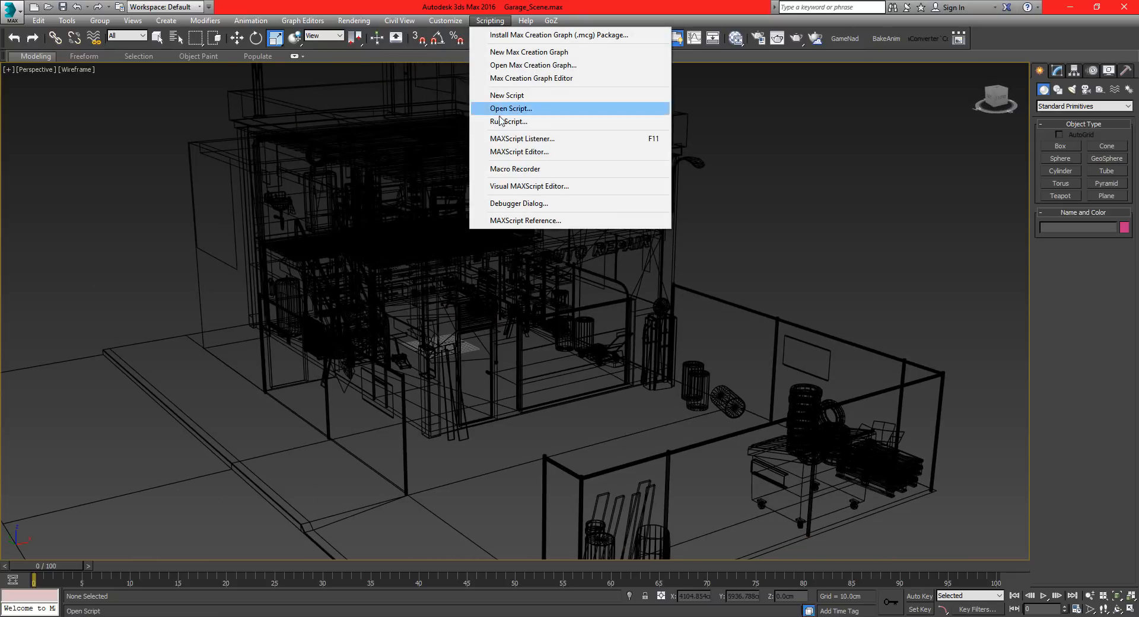
click(517, 152)
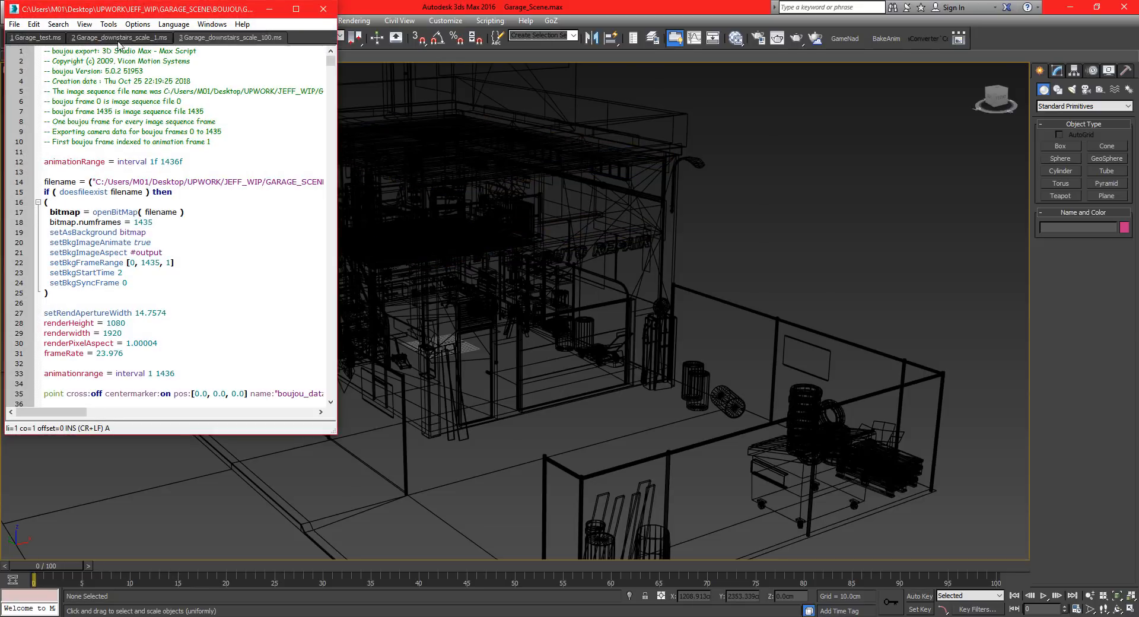
middle_click(203, 34)
middle_click(85, 36)
middle_click(40, 34)
Open camera_01.ms from the TUTORIAL folder's CAMERA_SOLVED subfolder in the script editor.
click(14, 24)
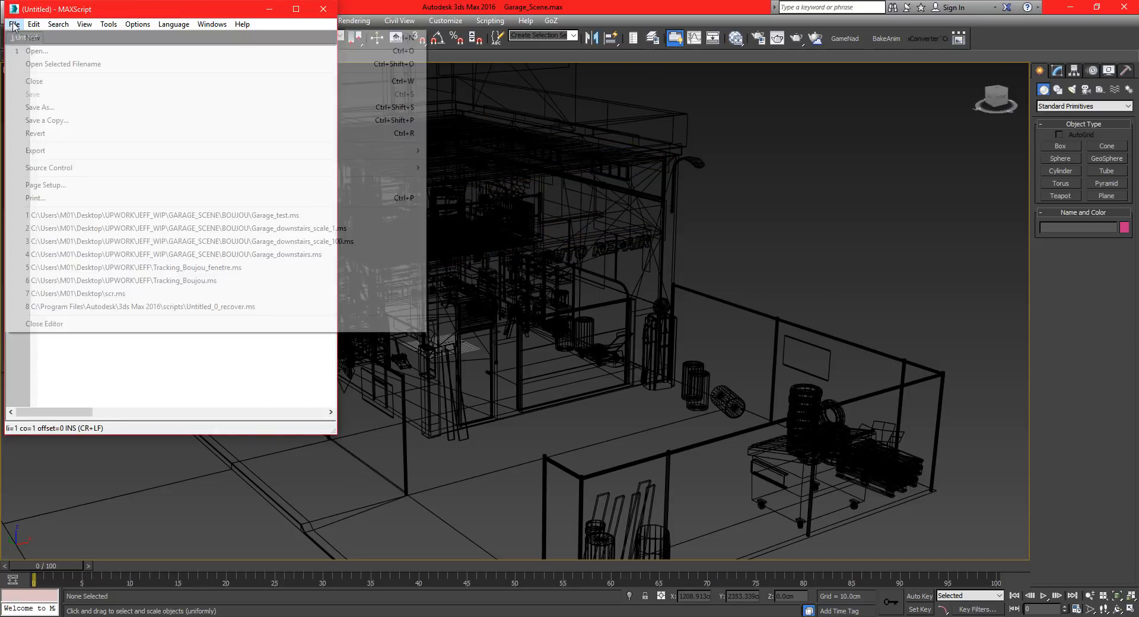
click(53, 51)
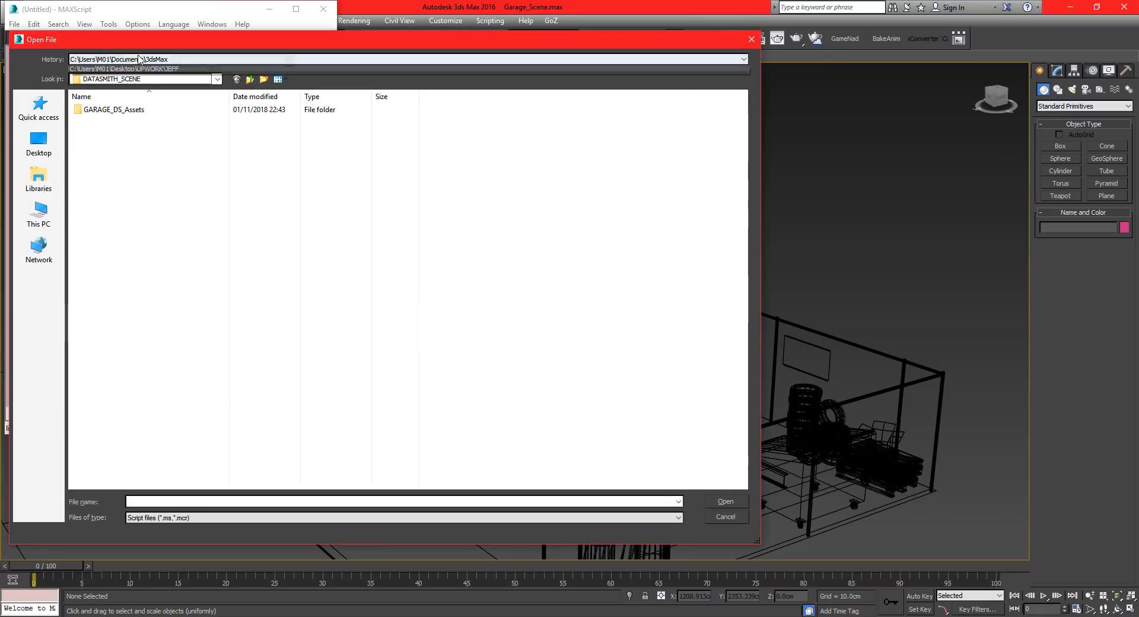
click(40, 108)
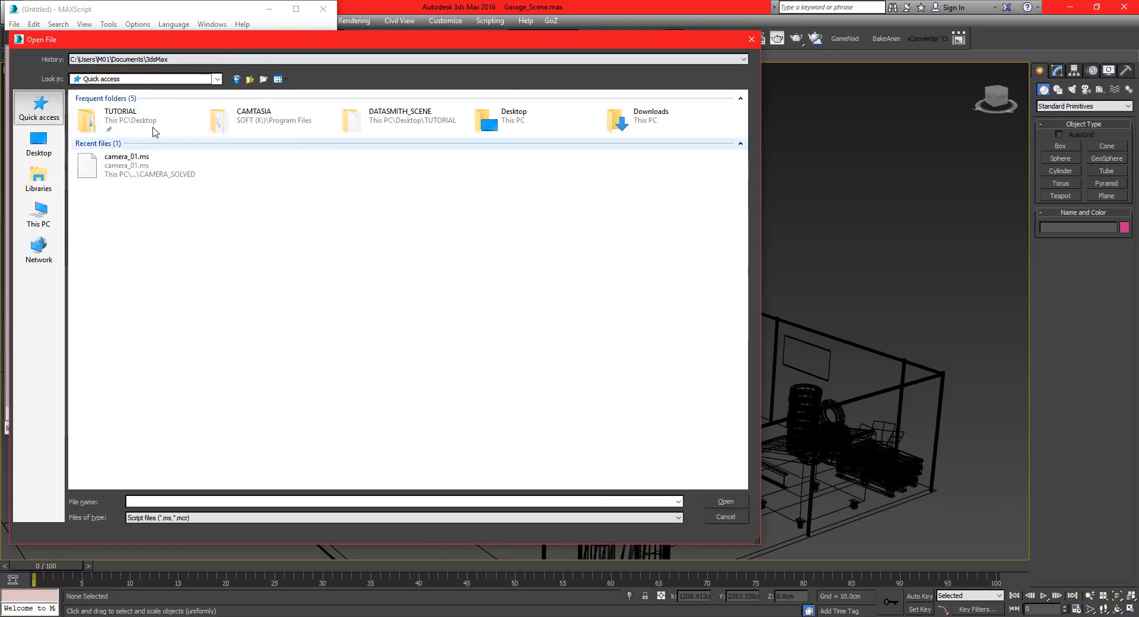
double_click(155, 128)
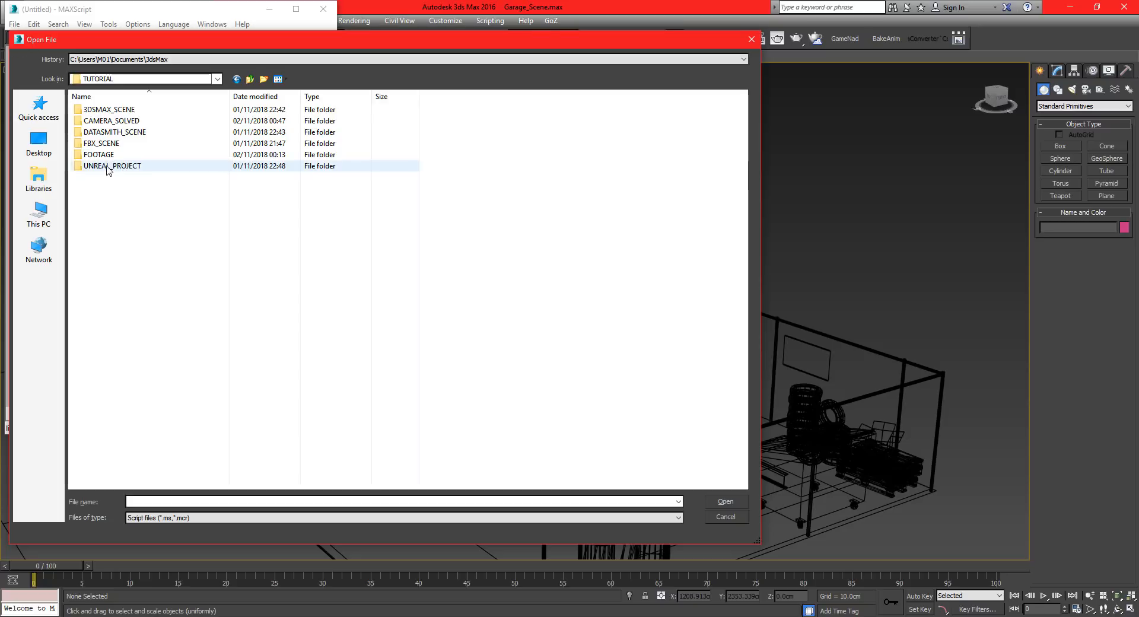
double_click(104, 143)
key(BackSpace)
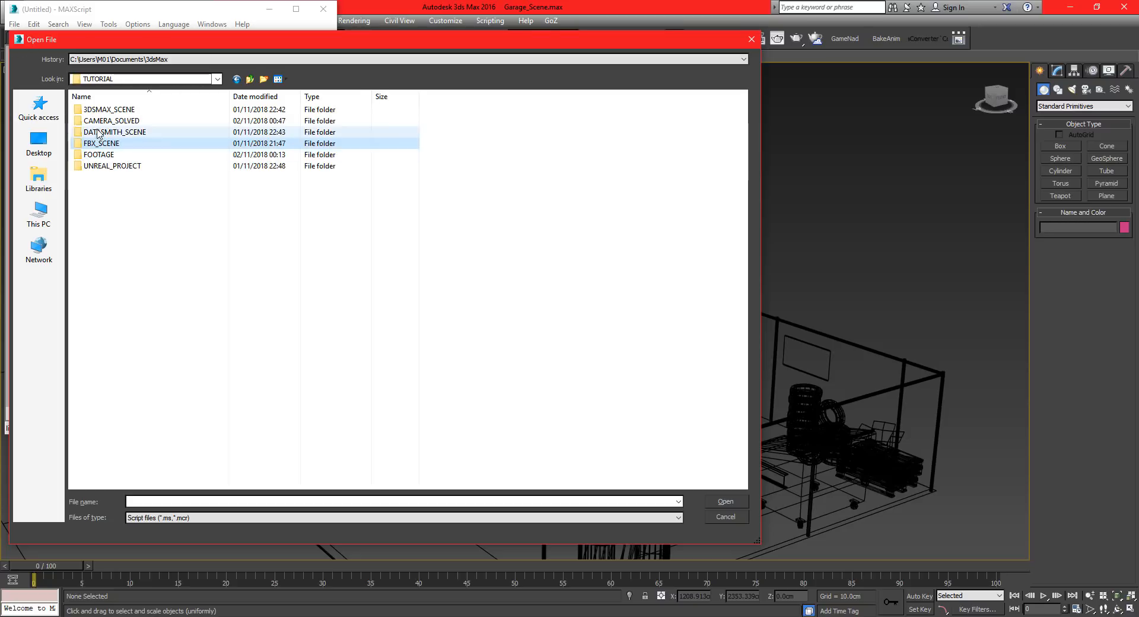
double_click(100, 120)
click(100, 111)
double_click(100, 111)
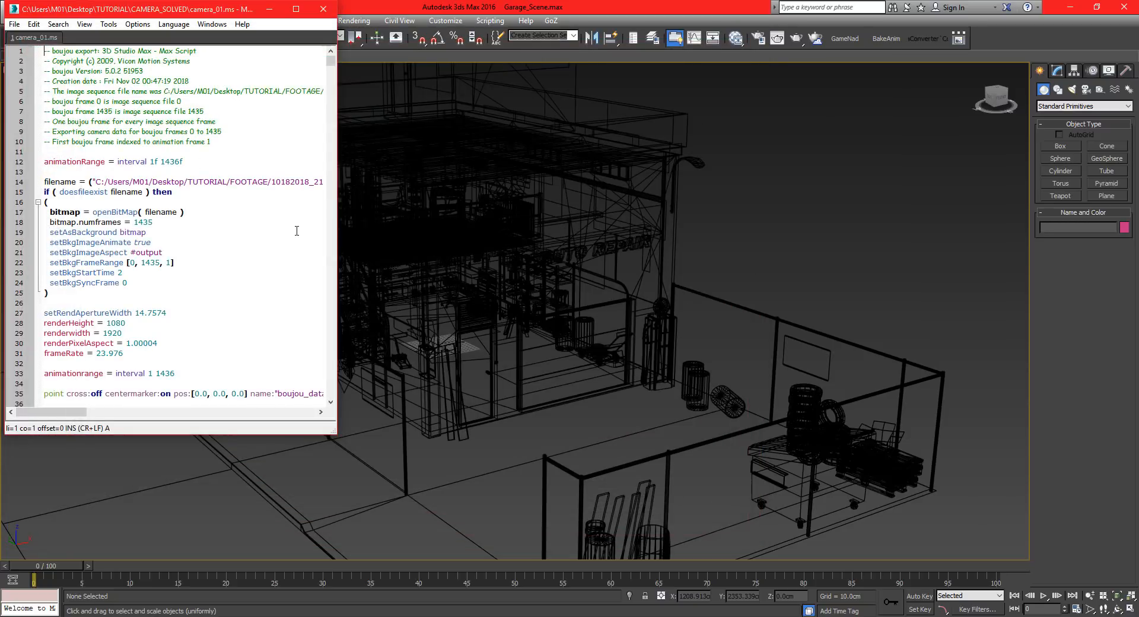
Run the camera_01.ms script to import the solved camera and tracking points, and check the camera's placement in the garage.
key(ctrl+e)
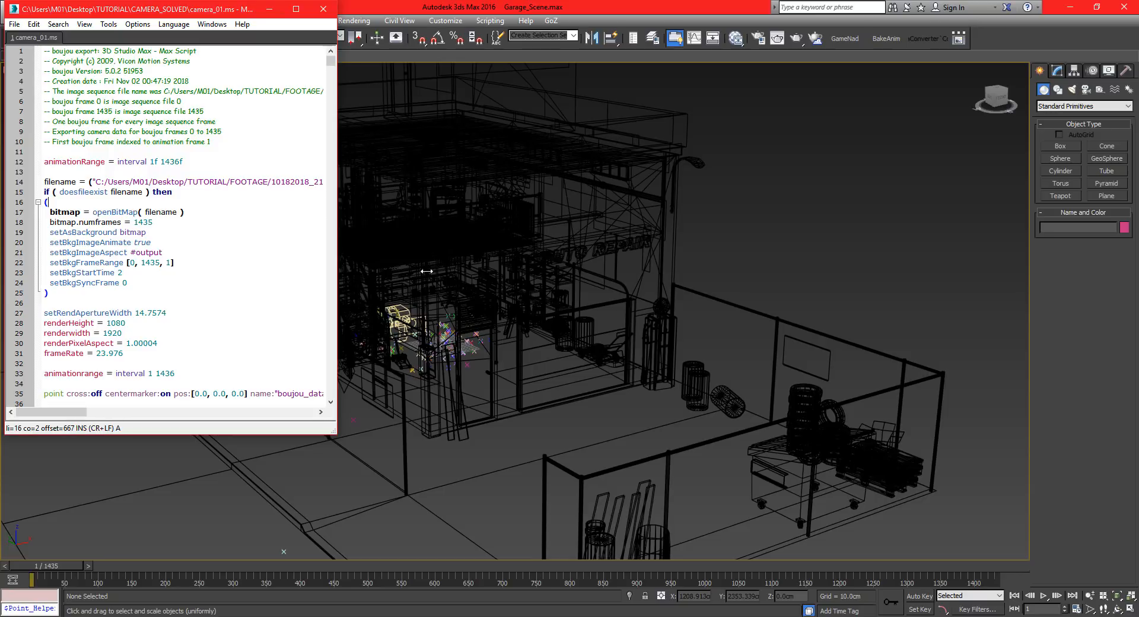
middle_drag(406, 338, 500, 392)
scroll(614, 356, down, 4)
scroll(397, 331, up, 3)
alt+middle_drag(398, 330, 595, 349)
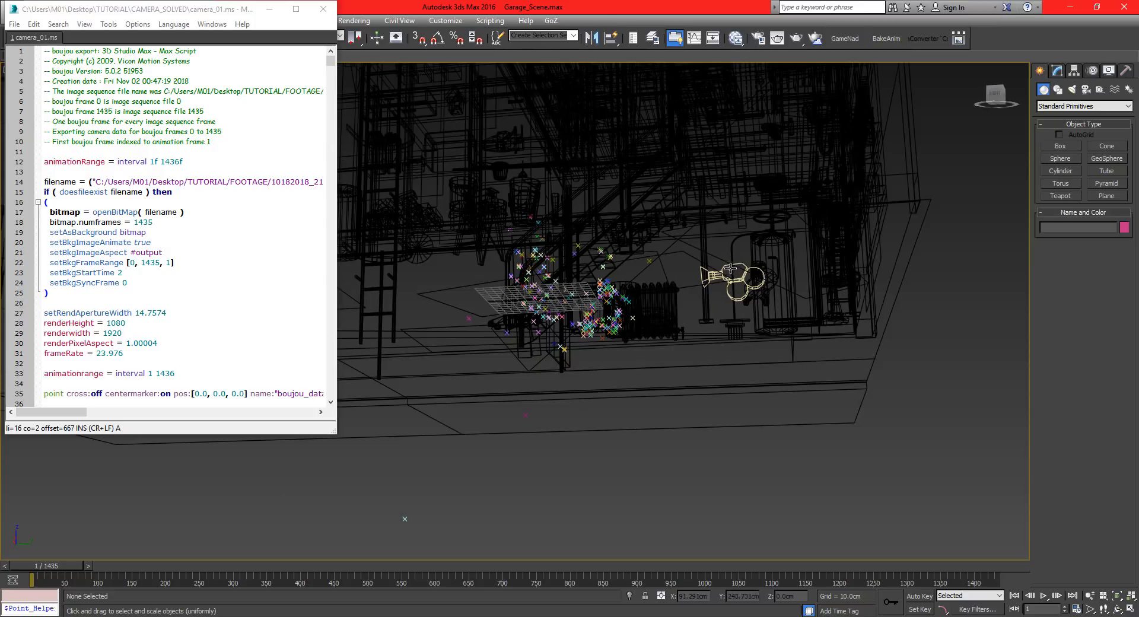
alt+middle_drag(648, 273, 528, 303)
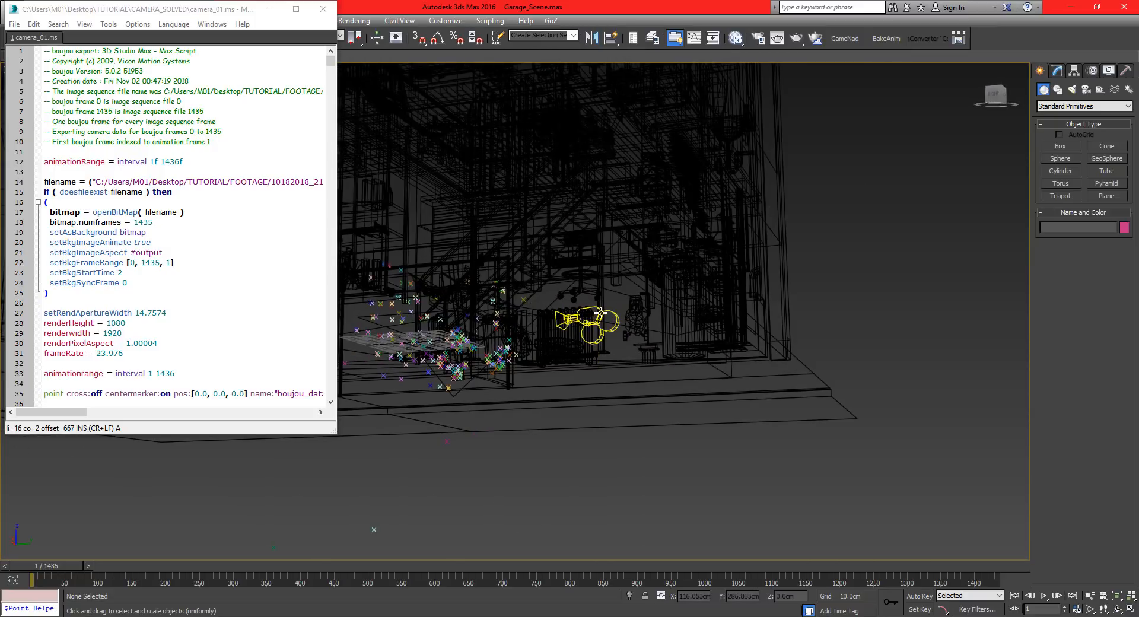
alt+middle_drag(596, 312, 570, 313)
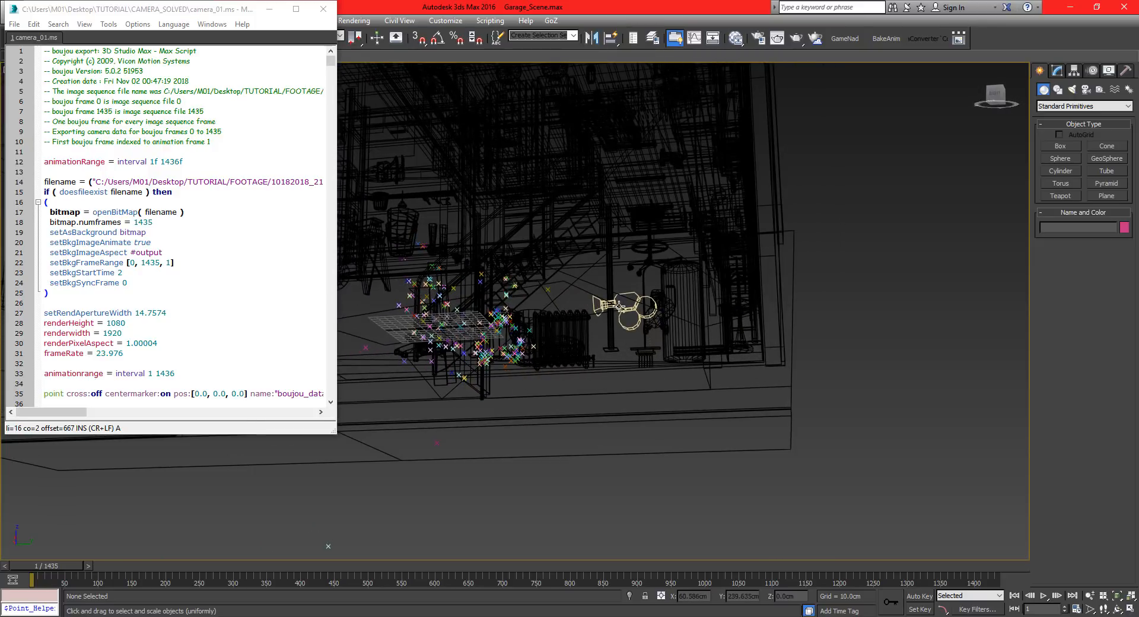
click(626, 330)
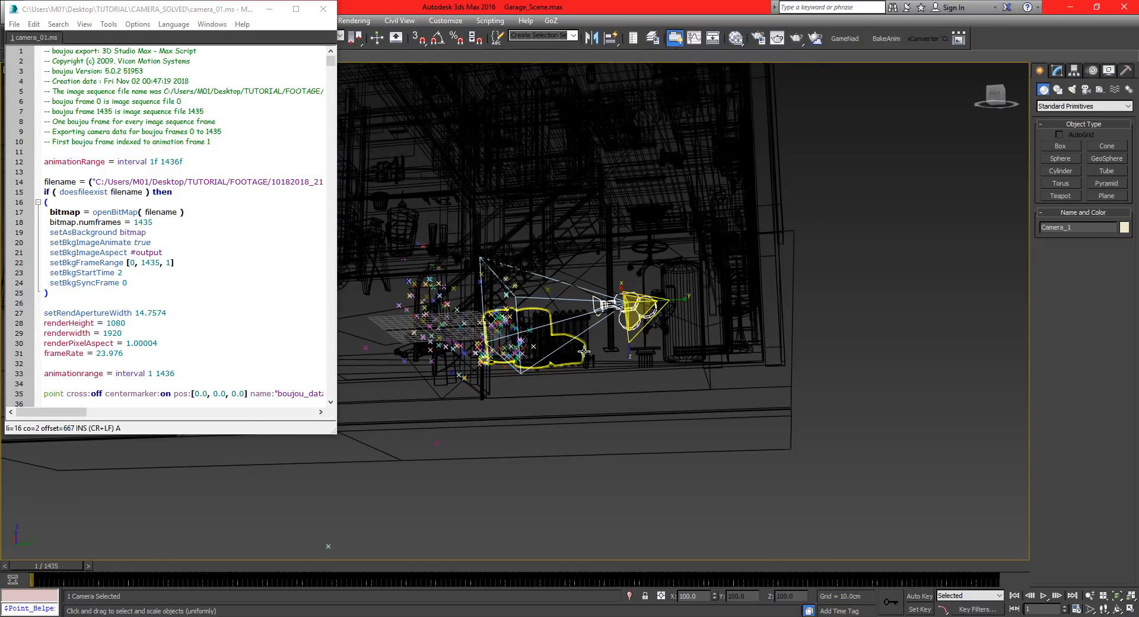
key(w)
alt+middle_drag(576, 366, 695, 401)
click(683, 424)
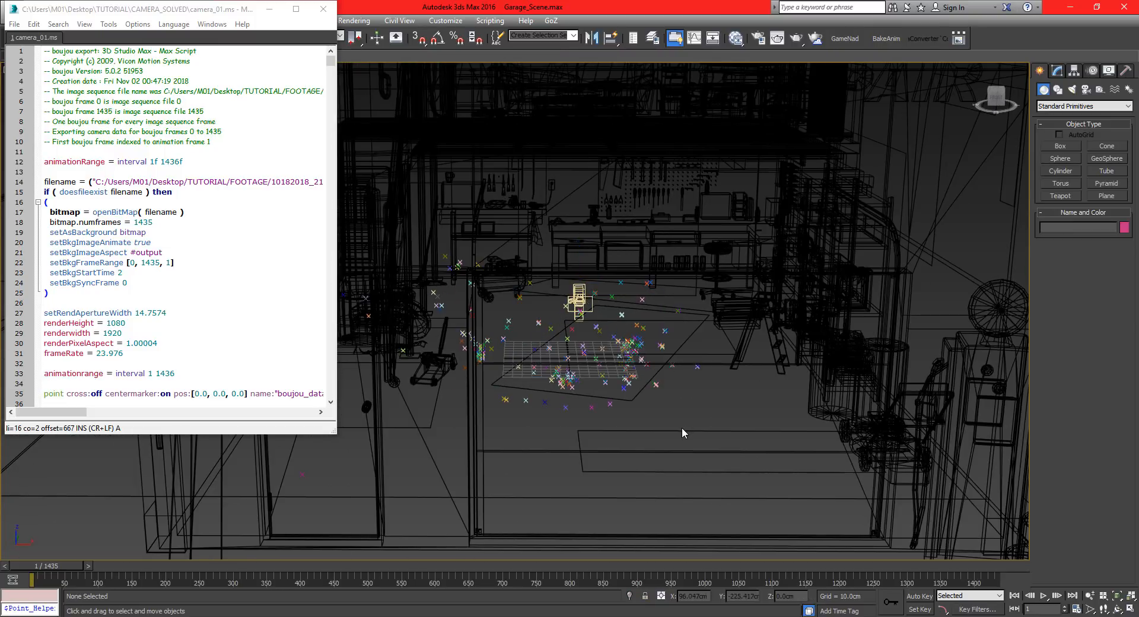
Examine from several angles how the imported camera and tracking points are oriented relative to the garage.
scroll(681, 426, down, 5)
alt+middle_drag(668, 404, 705, 394)
key(ctrl+a)
alt+middle_drag(630, 379, 439, 363)
scroll(525, 358, up, 5)
alt+middle_drag(439, 364, 681, 374)
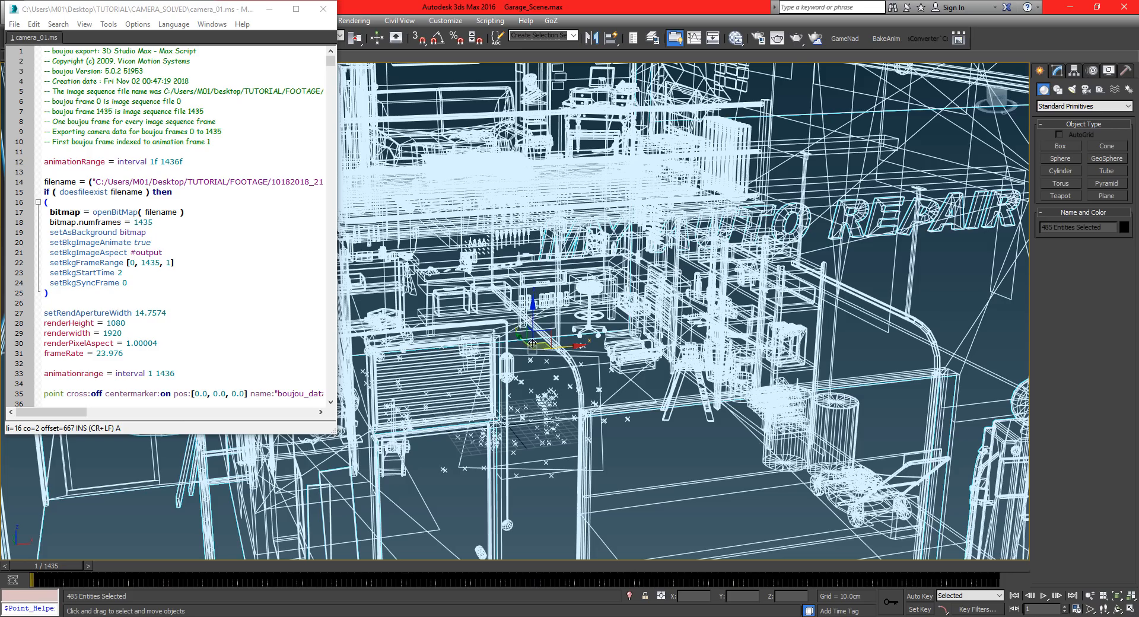
alt+middle_drag(532, 343, 513, 350)
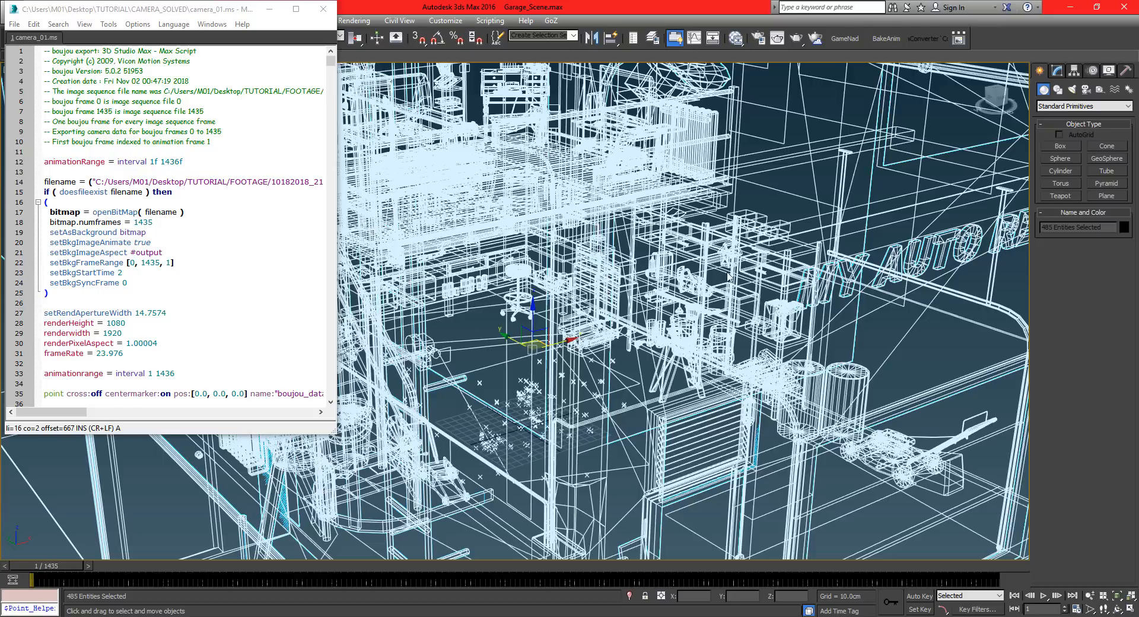
alt+middle_drag(453, 346, 446, 344)
Try rotating the imported camera by hand, undo the rotation and clear the selection.
click(439, 345)
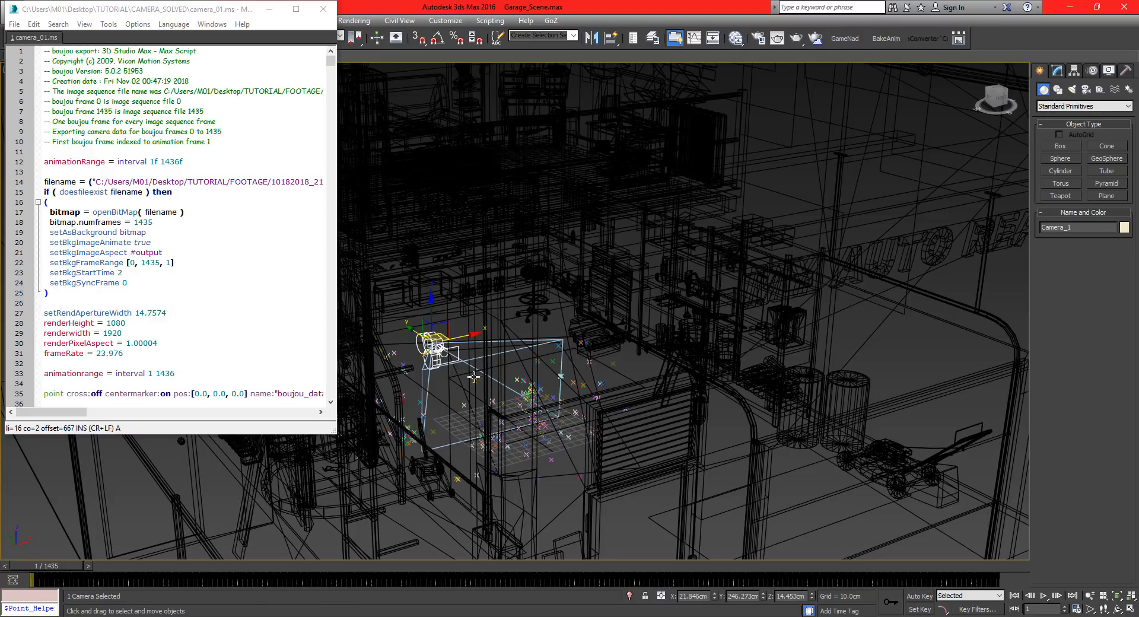
key(e)
drag(418, 308, 643, 273)
key(ctrl+z)
key(w)
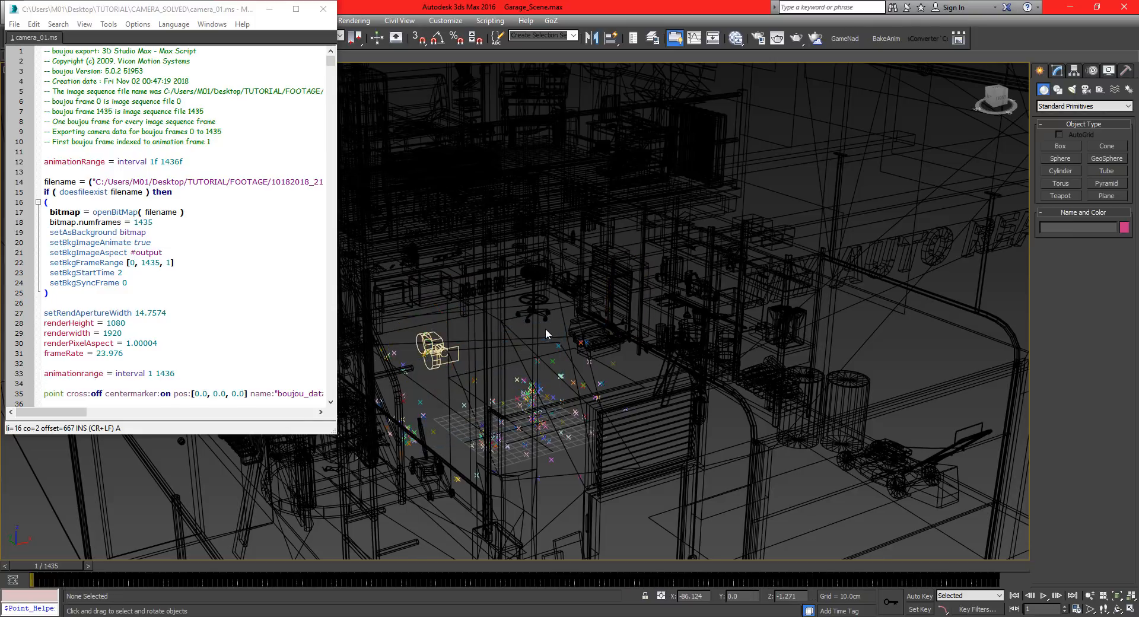
key(a)
key(ctrl+a)
key(ctrl+d)
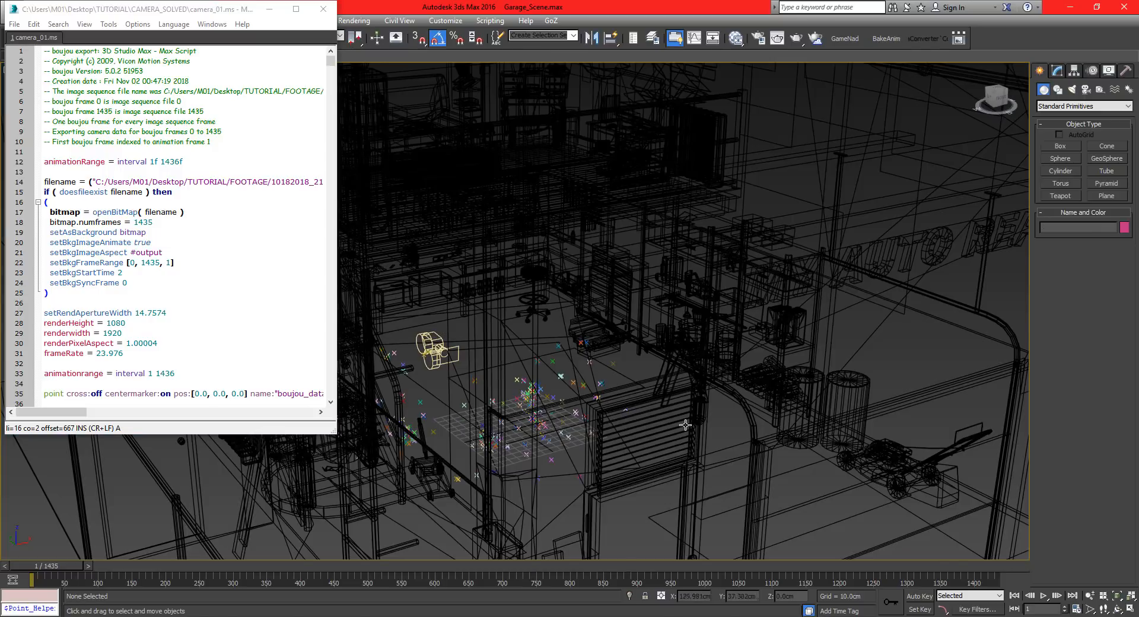
Switch to boujou, rotate the scene geometry 180° about Y and update the coordinate frame.
key(alt+Tab)
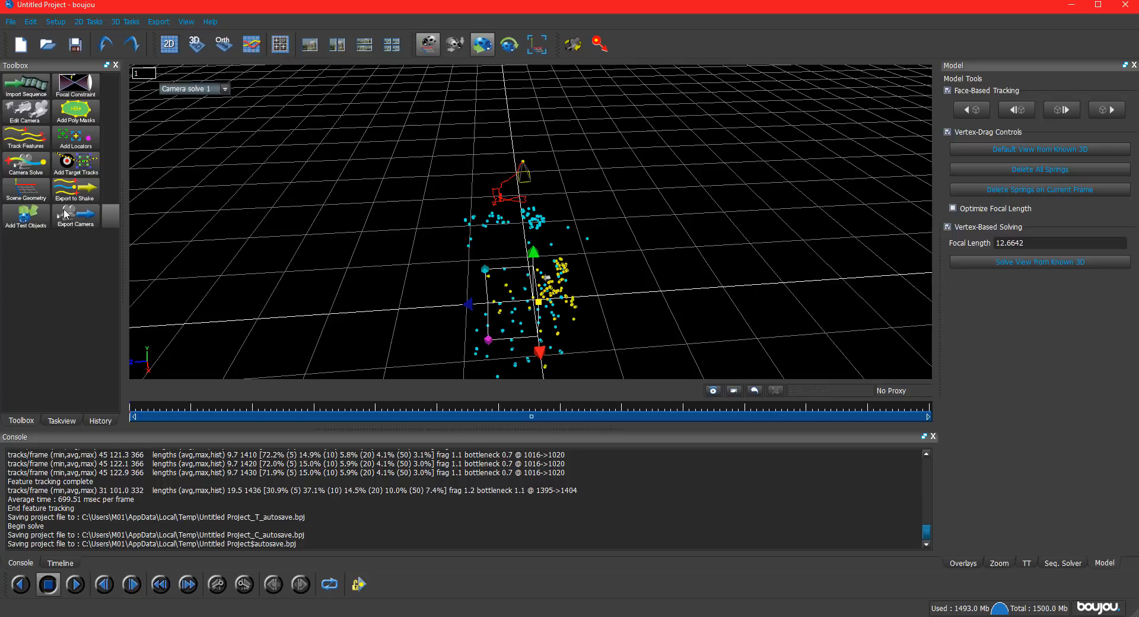
click(33, 191)
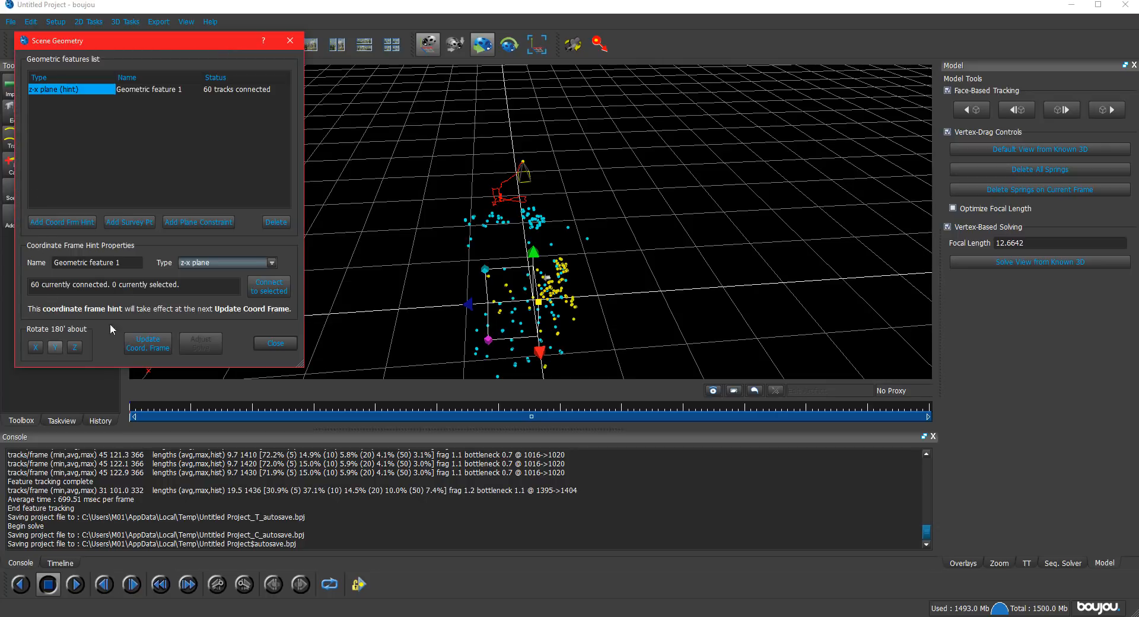
drag(109, 43, 859, 119)
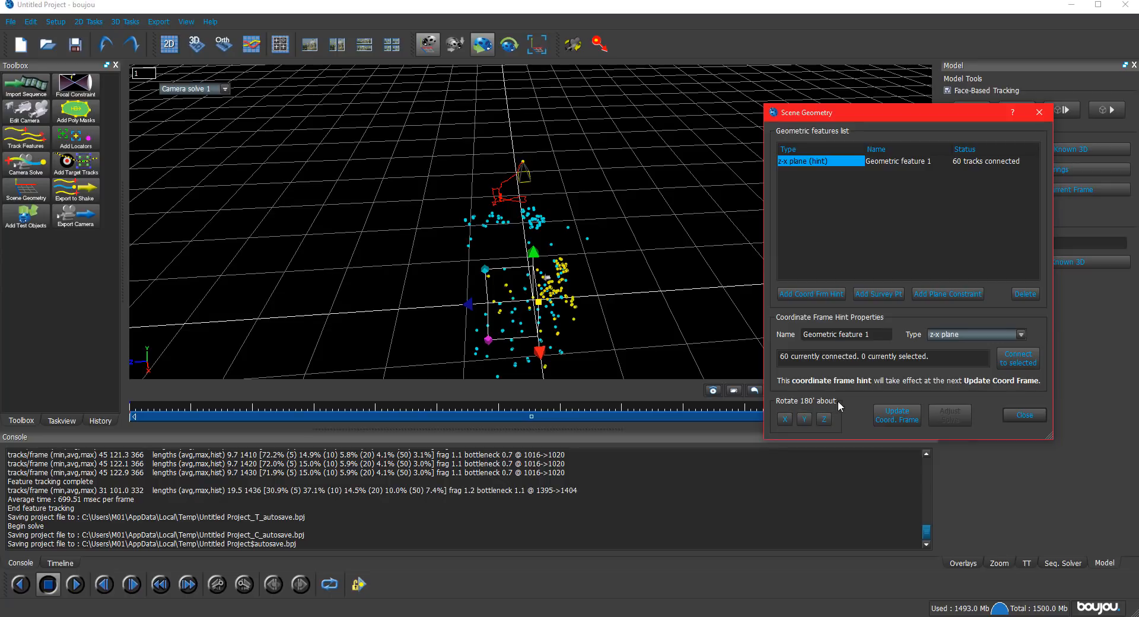
click(805, 418)
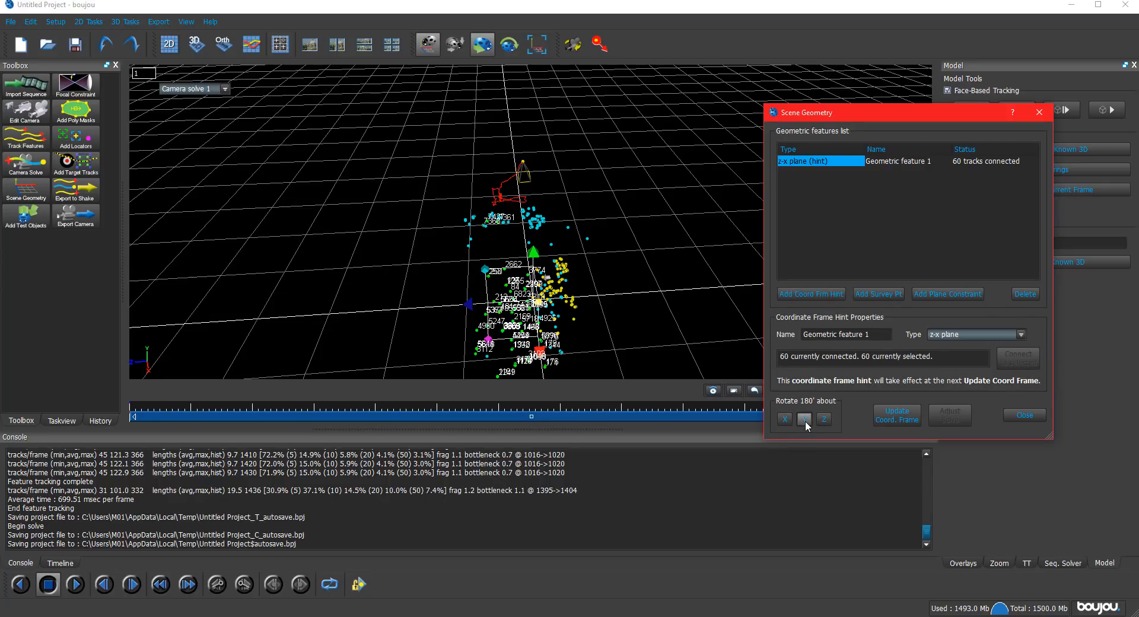
click(896, 414)
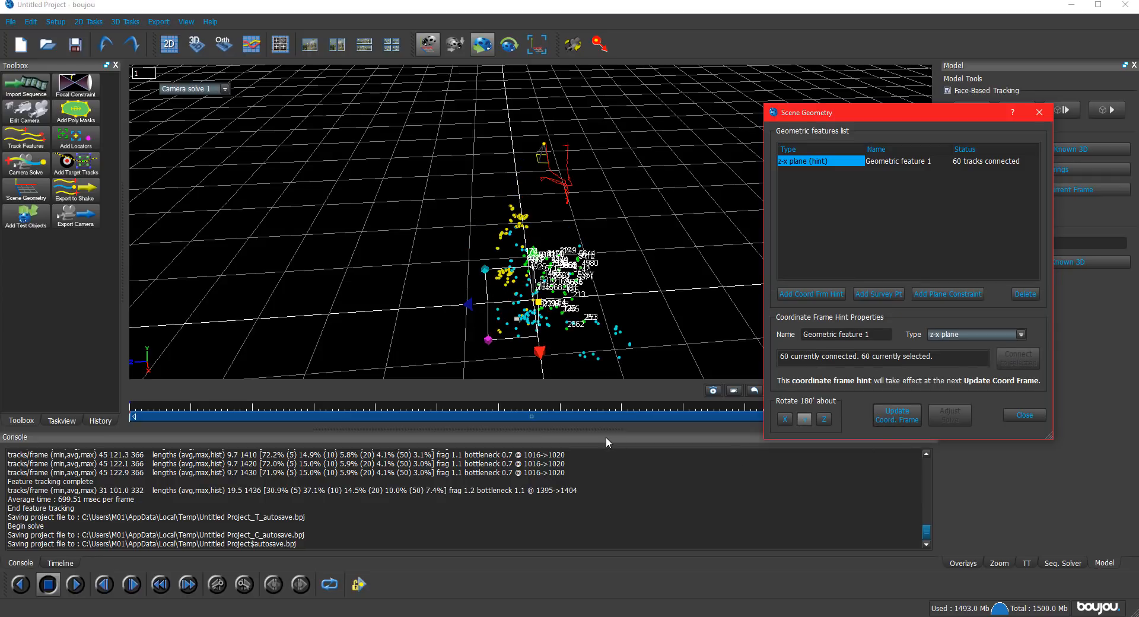
click(375, 212)
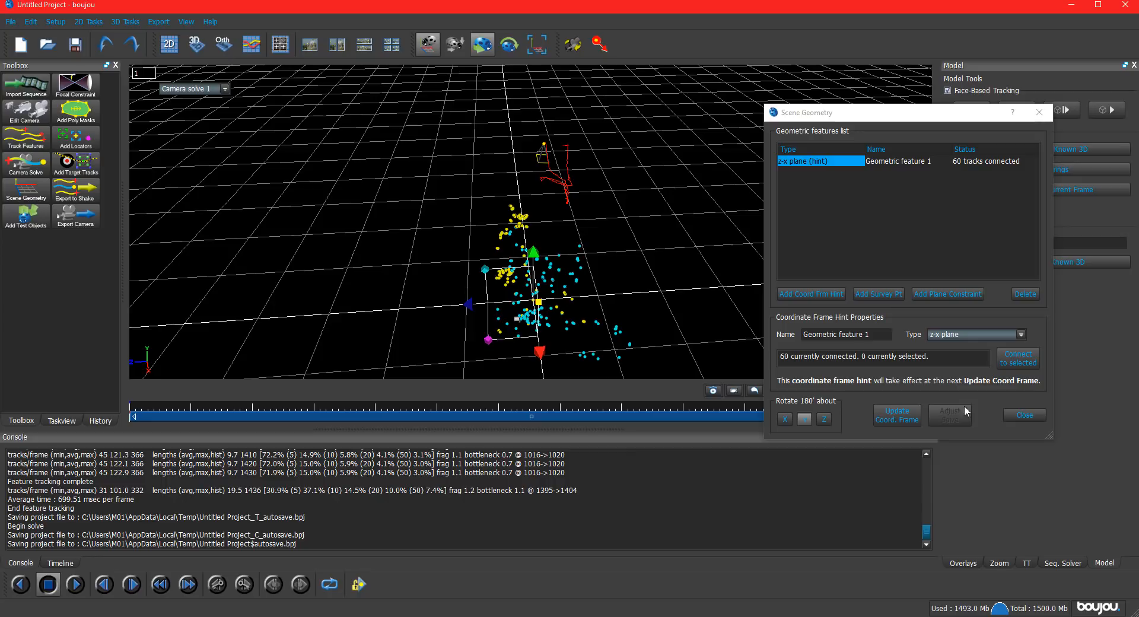
click(1025, 415)
Export the camera again in 3D Studio Max (*.ms) format, overwriting camera_01.ms with the scene scaled by 100.
click(76, 216)
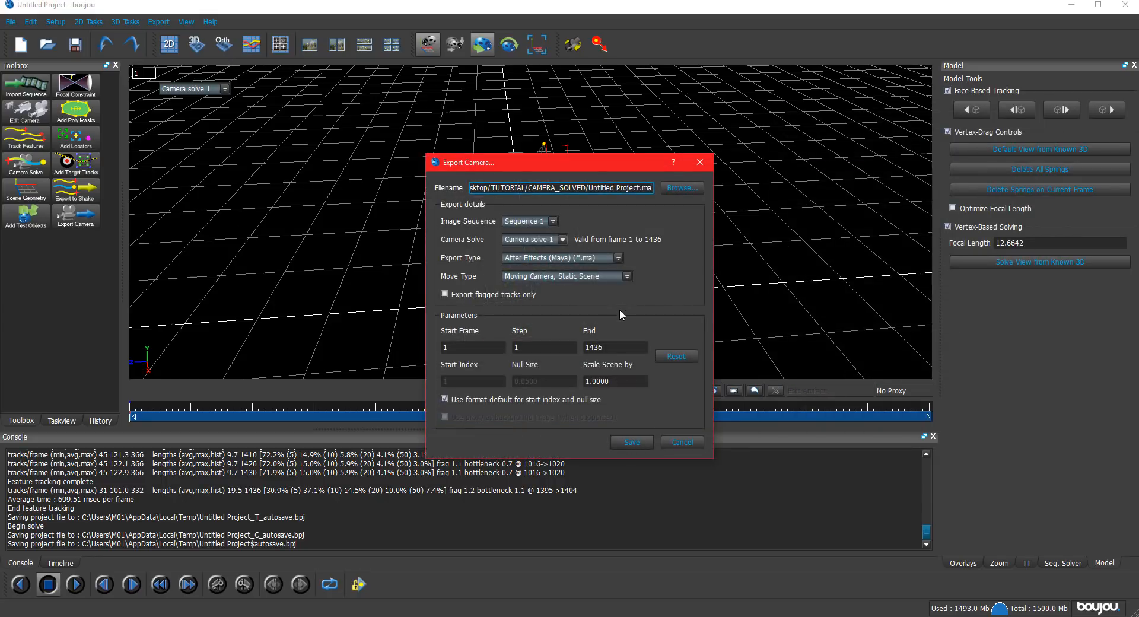
click(574, 259)
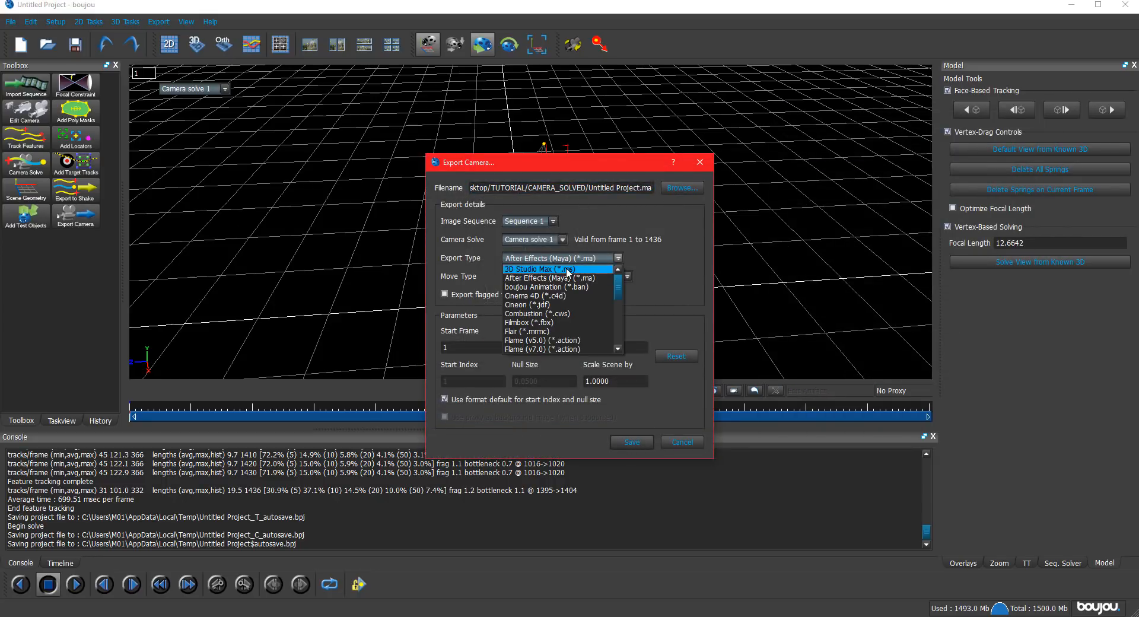
click(571, 276)
click(672, 188)
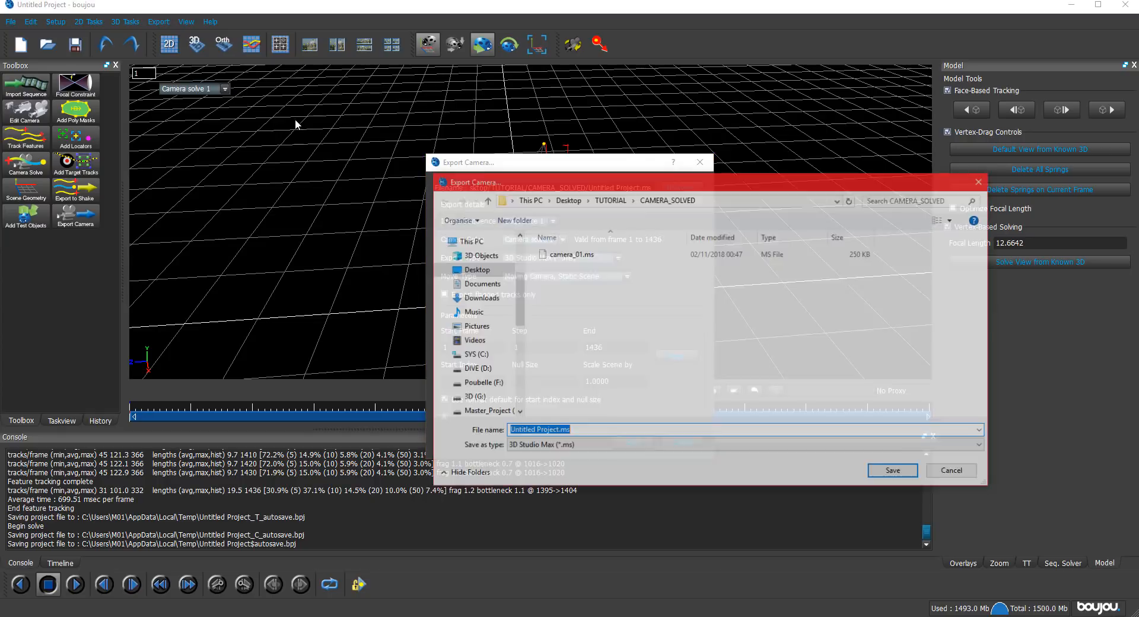
click(558, 255)
double_click(558, 255)
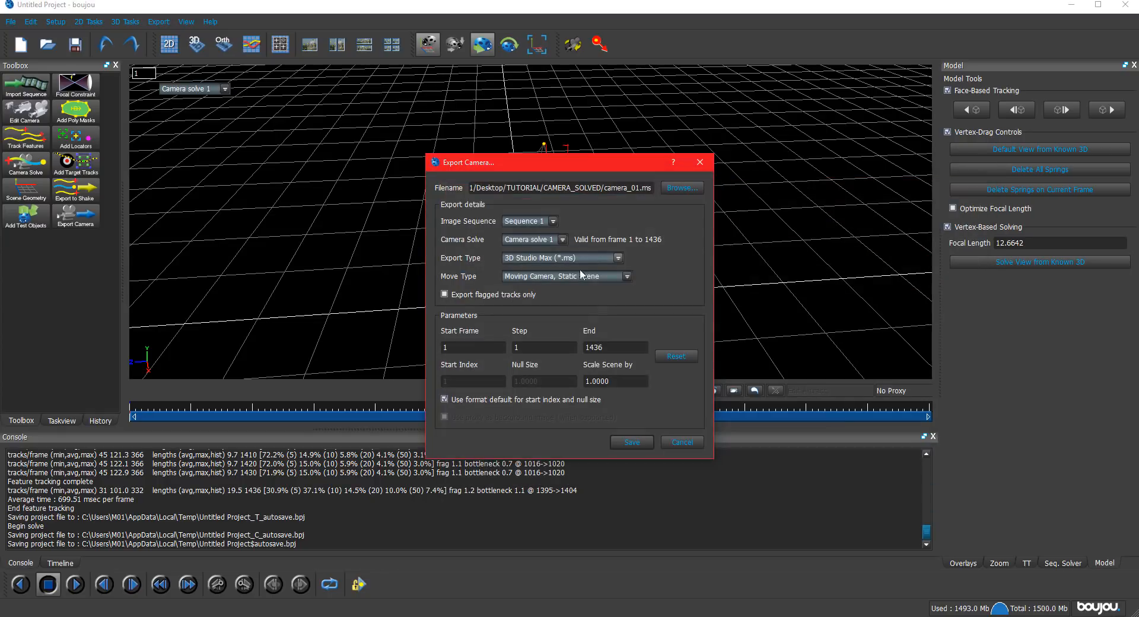
click(590, 381)
click(632, 442)
click(541, 329)
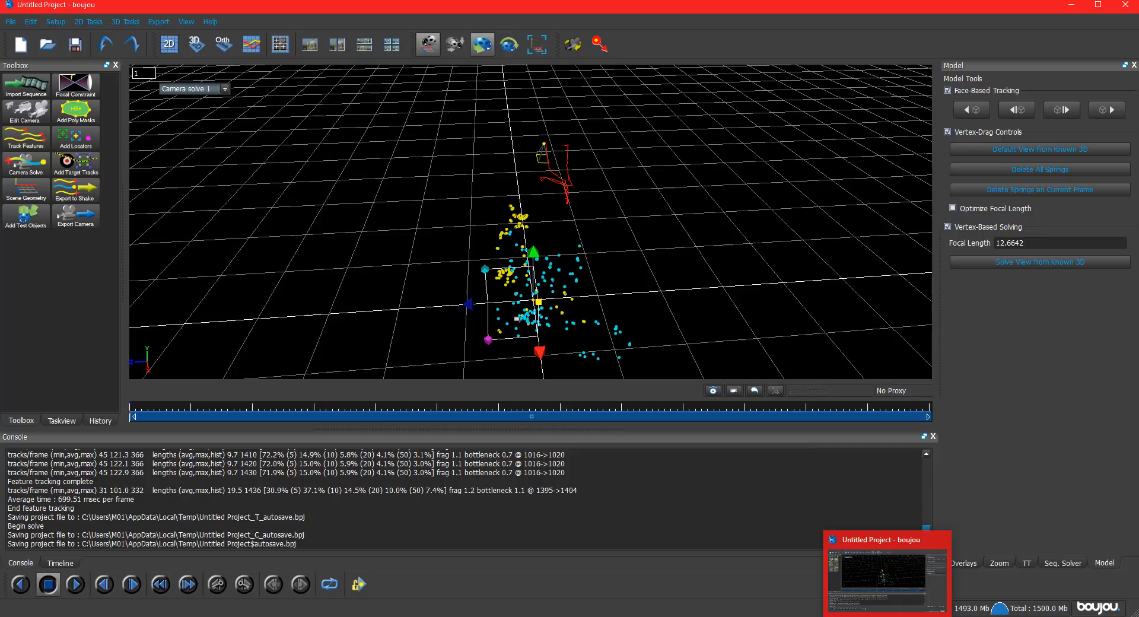
Switch to 3ds Max, close the outdated camera_01.ms script and reopen the newly exported version in the script editor.
click(712, 616)
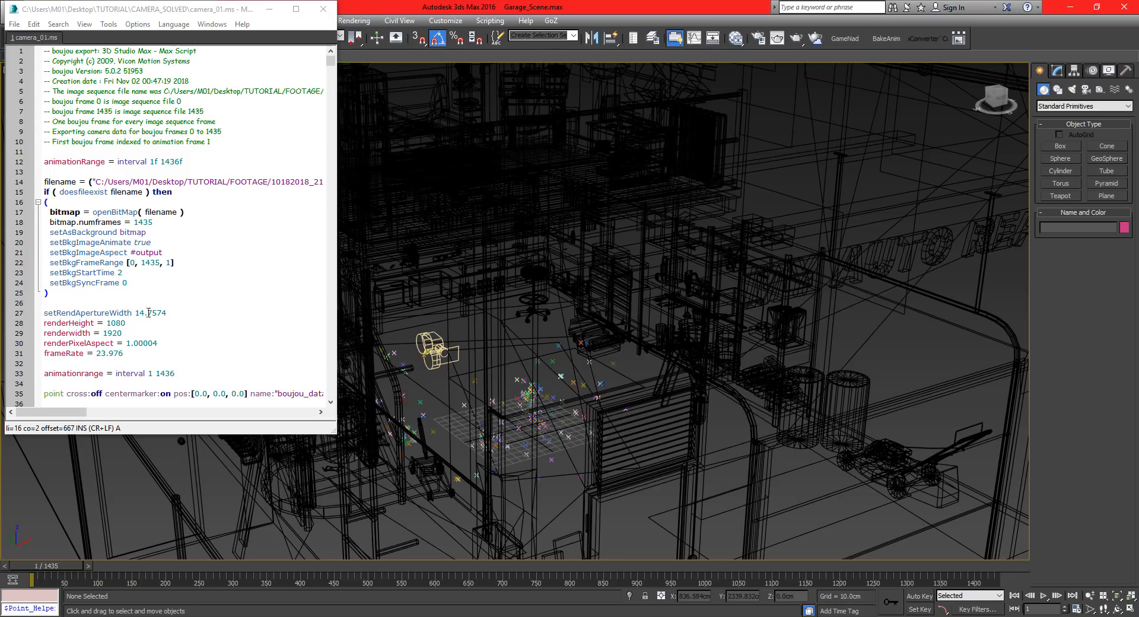
middle_click(46, 43)
click(12, 27)
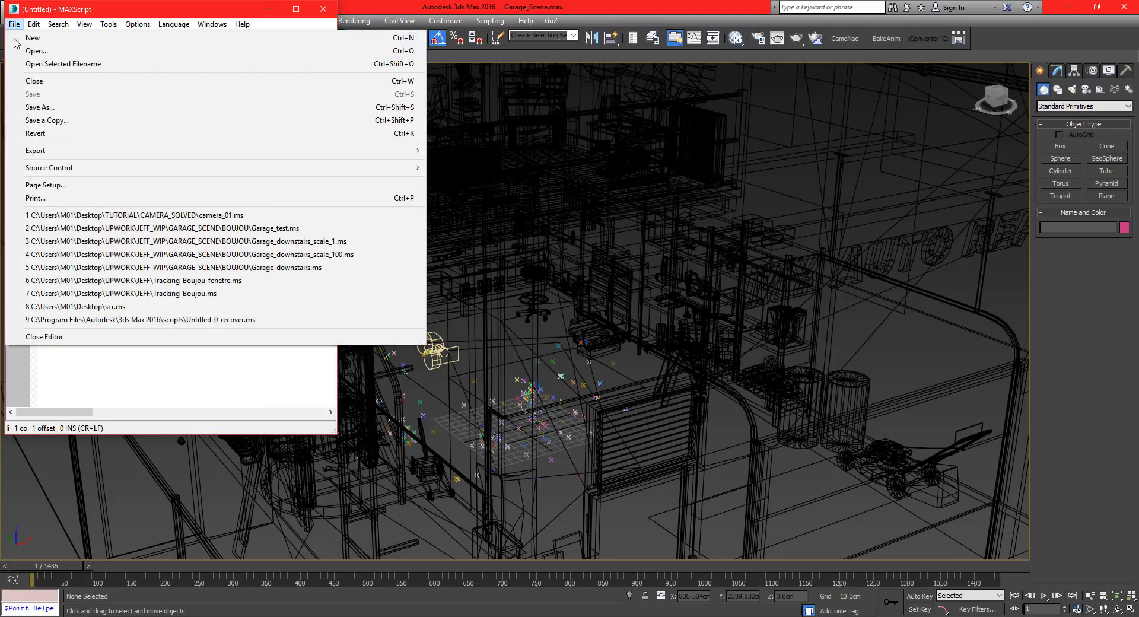
click(131, 217)
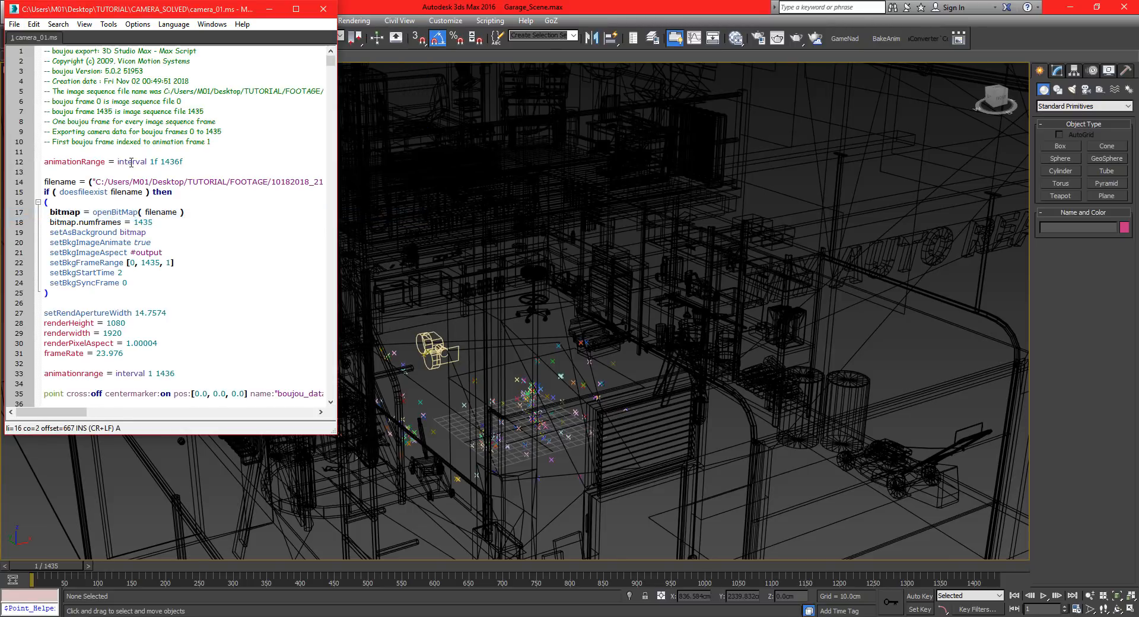
click(131, 162)
Delete all the old tracking point helpers and the old Camera_1 from the garage scene.
click(437, 349)
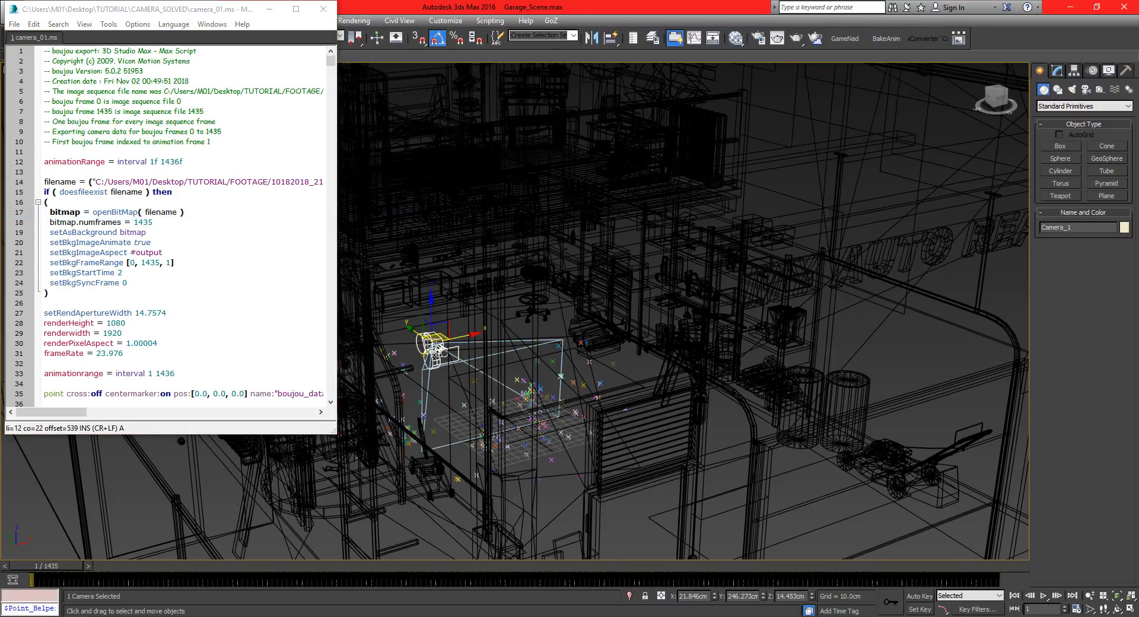
click(562, 377)
right_click(568, 377)
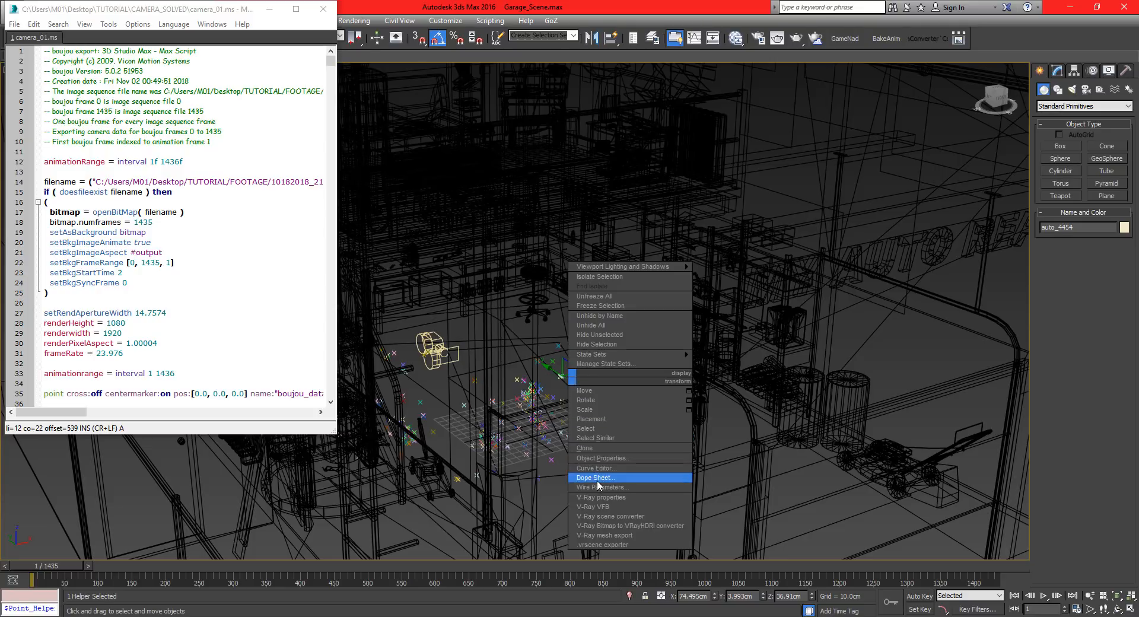
click(595, 438)
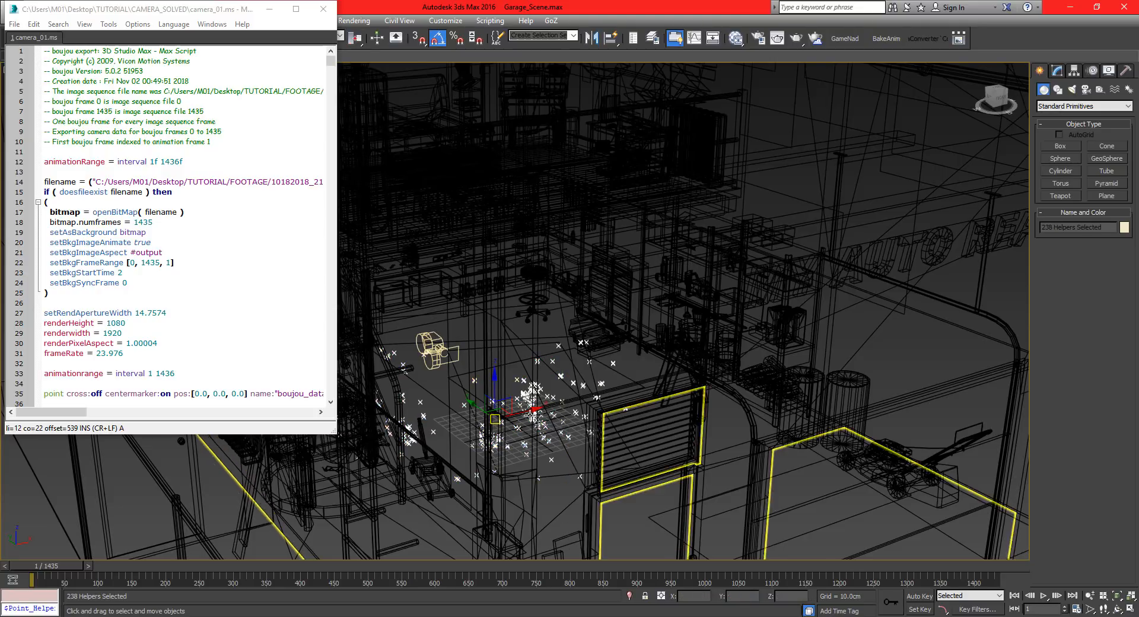
key(Delete)
click(429, 354)
key(Delete)
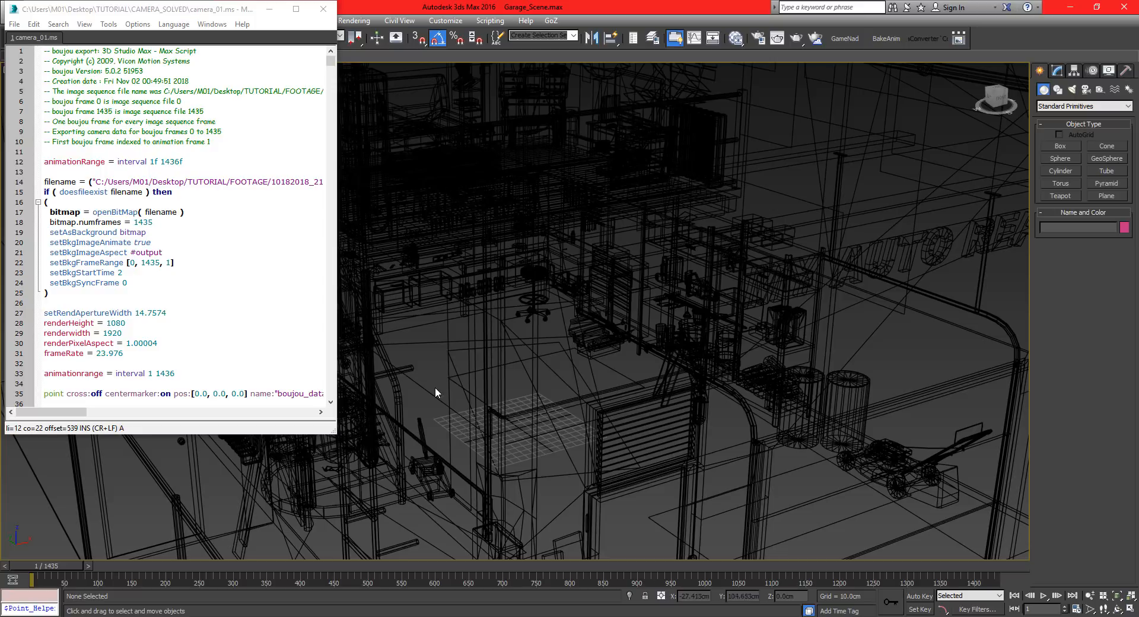
Run the updated camera_01.ms script and inspect the newly imported camera's orientation in the garage.
click(108, 131)
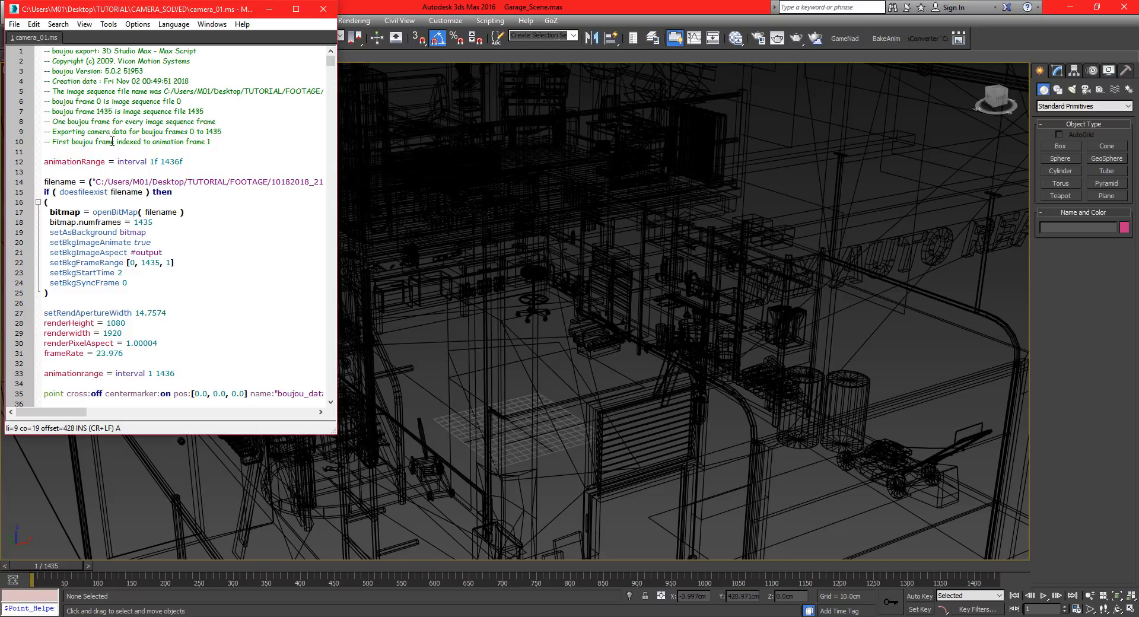
key(ctrl+e)
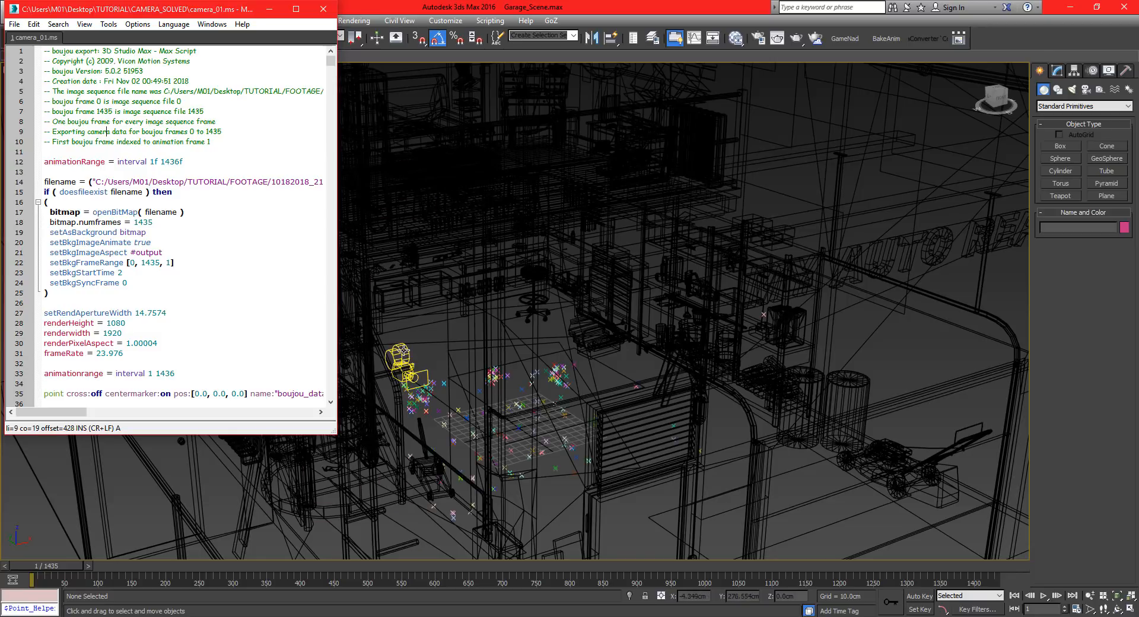
click(397, 345)
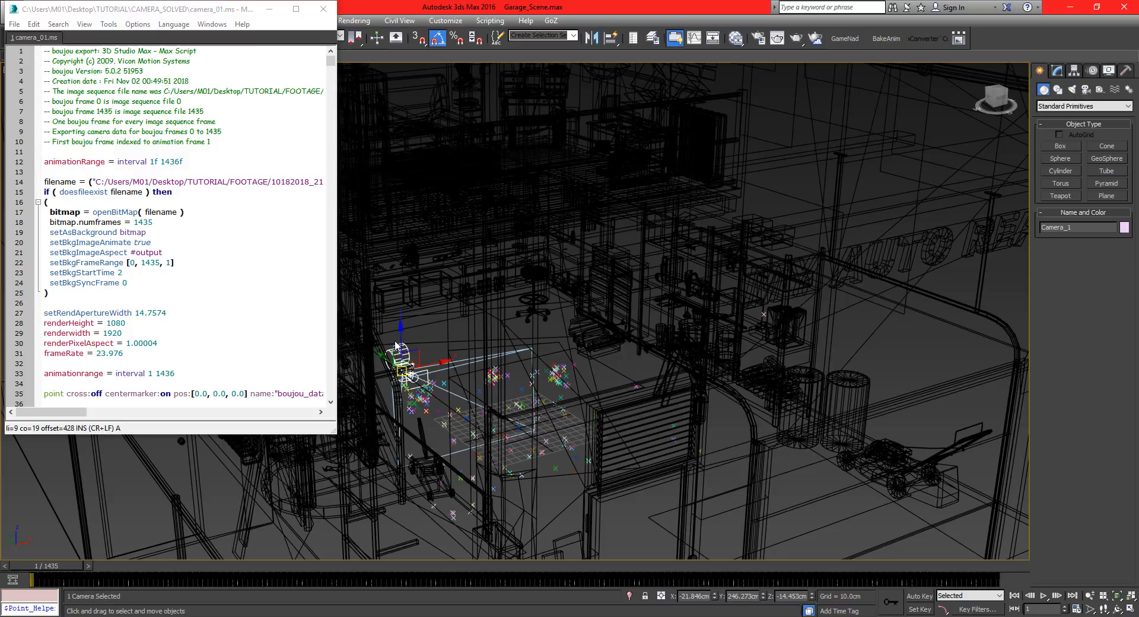
alt+middle_drag(438, 354, 543, 326)
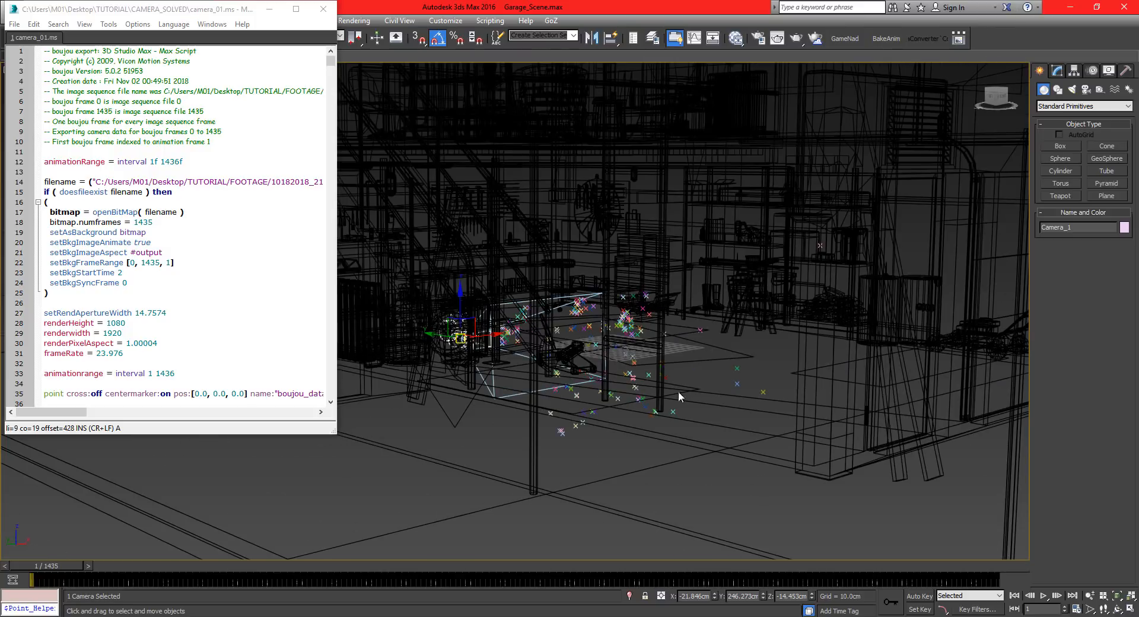
alt+middle_drag(496, 347, 528, 351)
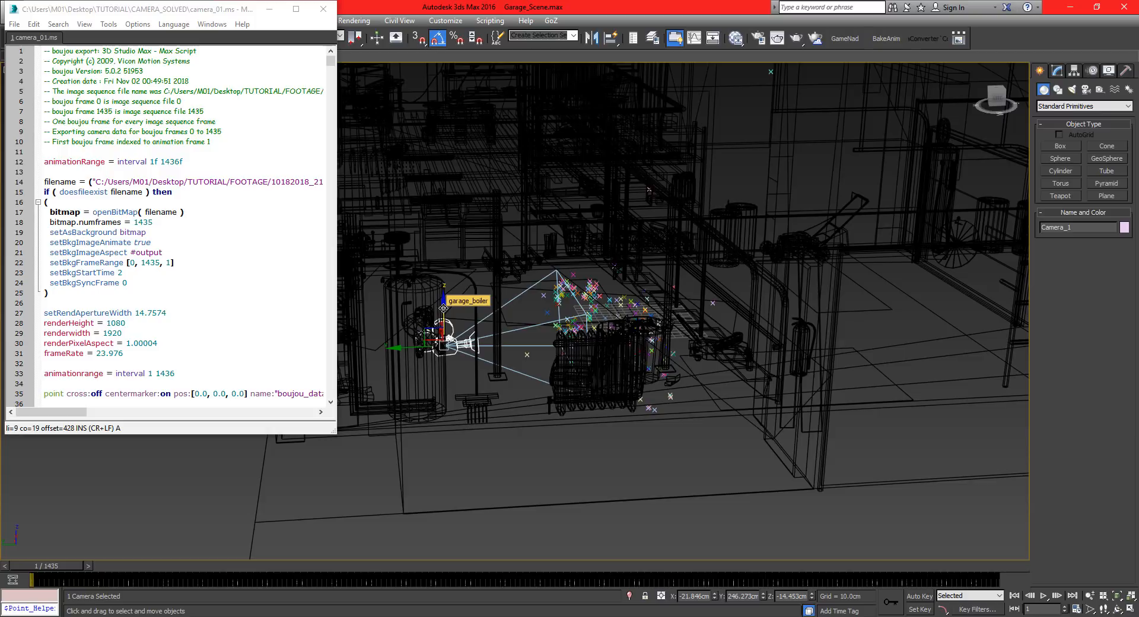
Try to rotate the imported Camera_1 in the garage and raise it to a height of about 62 cm.
alt+middle_drag(457, 366, 417, 378)
key(e)
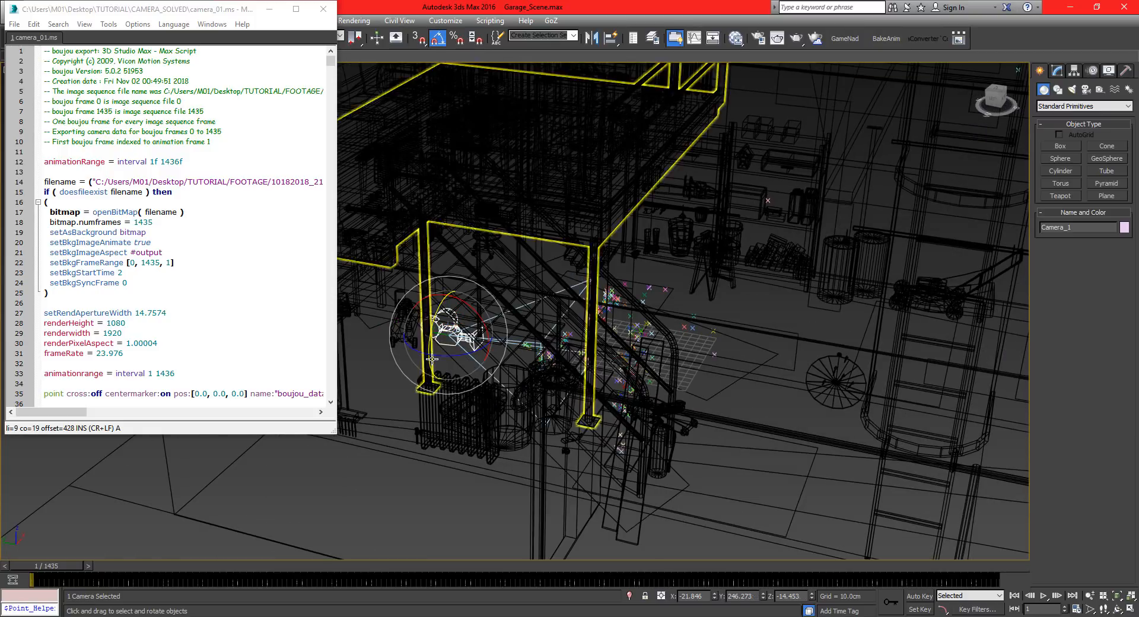
drag(447, 356, 422, 427)
drag(63, 565, 2, 551)
alt+middle_drag(419, 395, 507, 378)
drag(501, 369, 546, 372)
key(w)
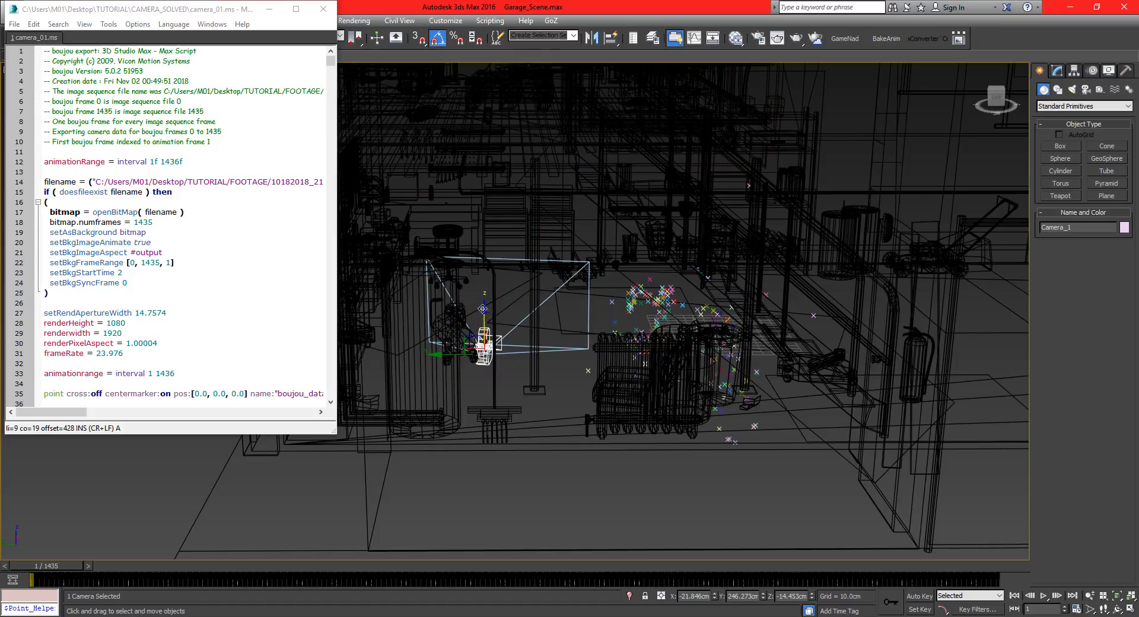
drag(485, 320, 486, 245)
alt+middle_drag(486, 245, 446, 275)
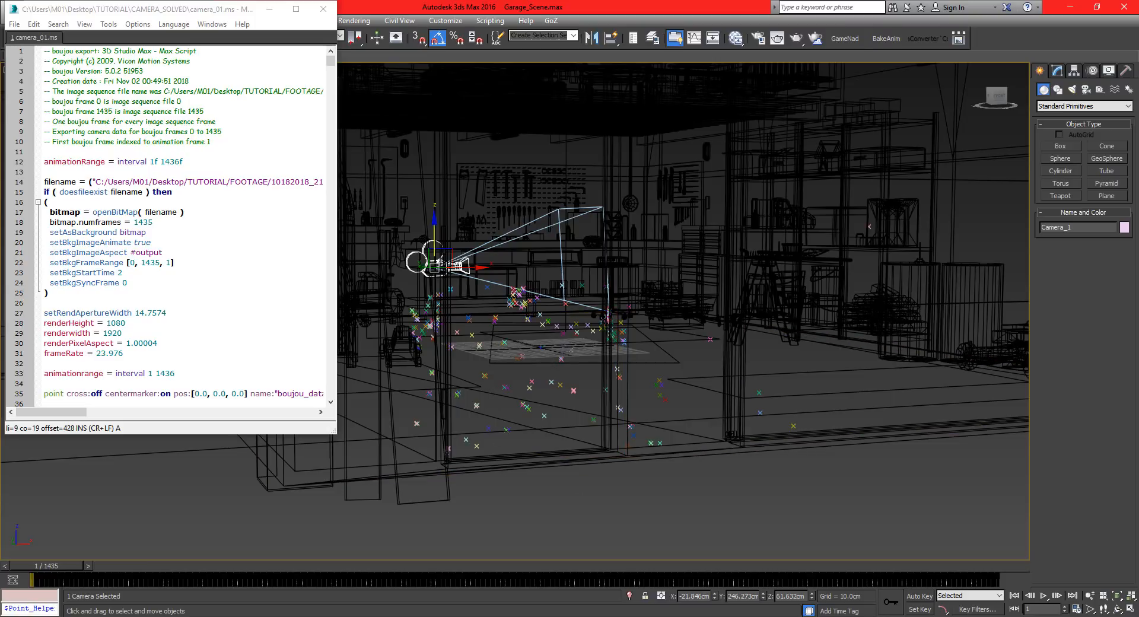
Switch to boujou and rotate the solved scene's coordinate frame so the camera path faces another direction.
mouse_move(887, 616)
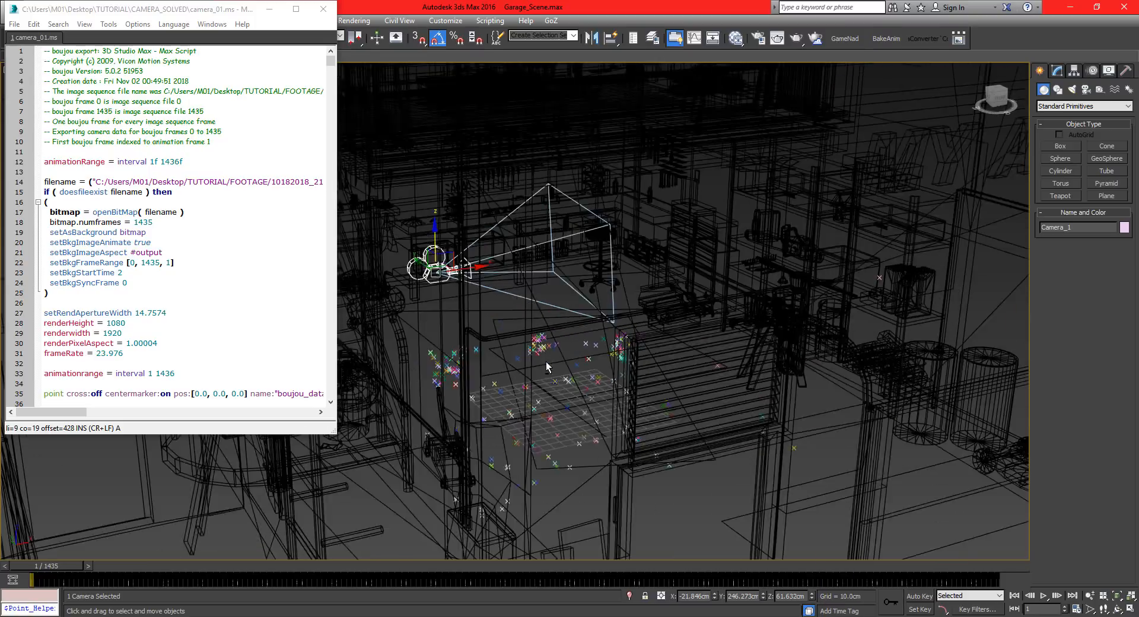
click(878, 578)
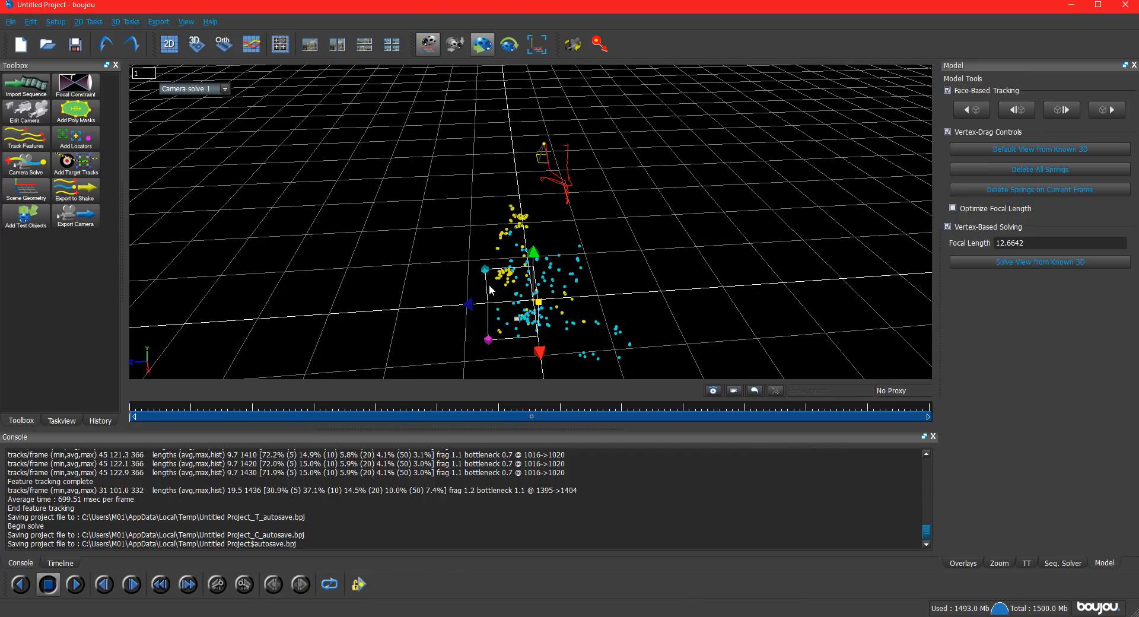
click(509, 43)
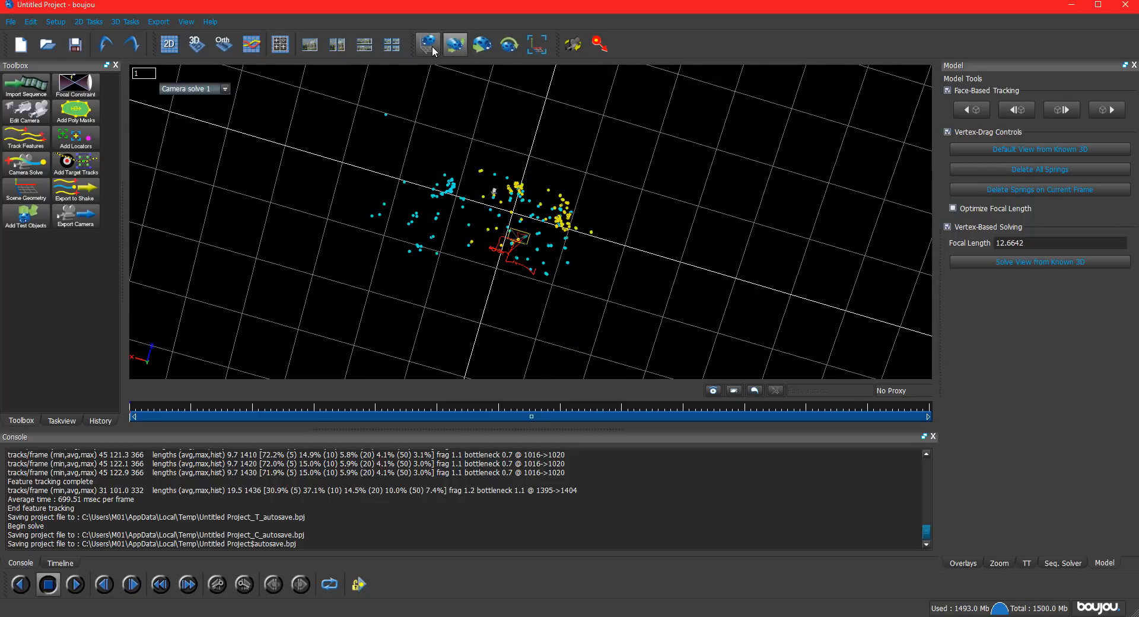
click(506, 54)
drag(606, 237, 461, 182)
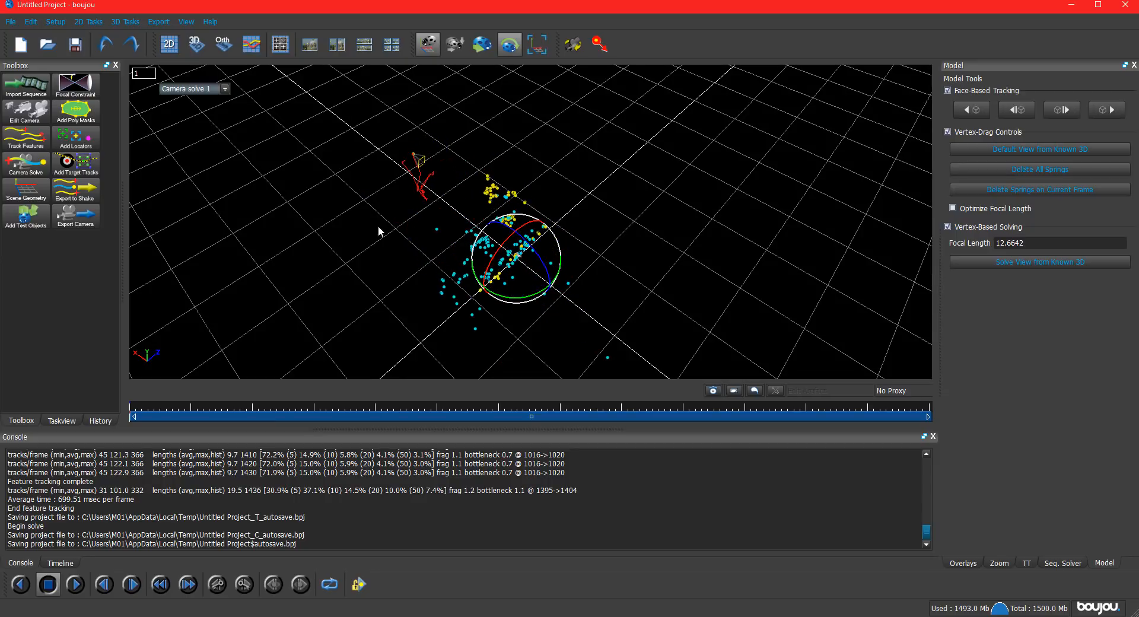
drag(379, 227, 360, 209)
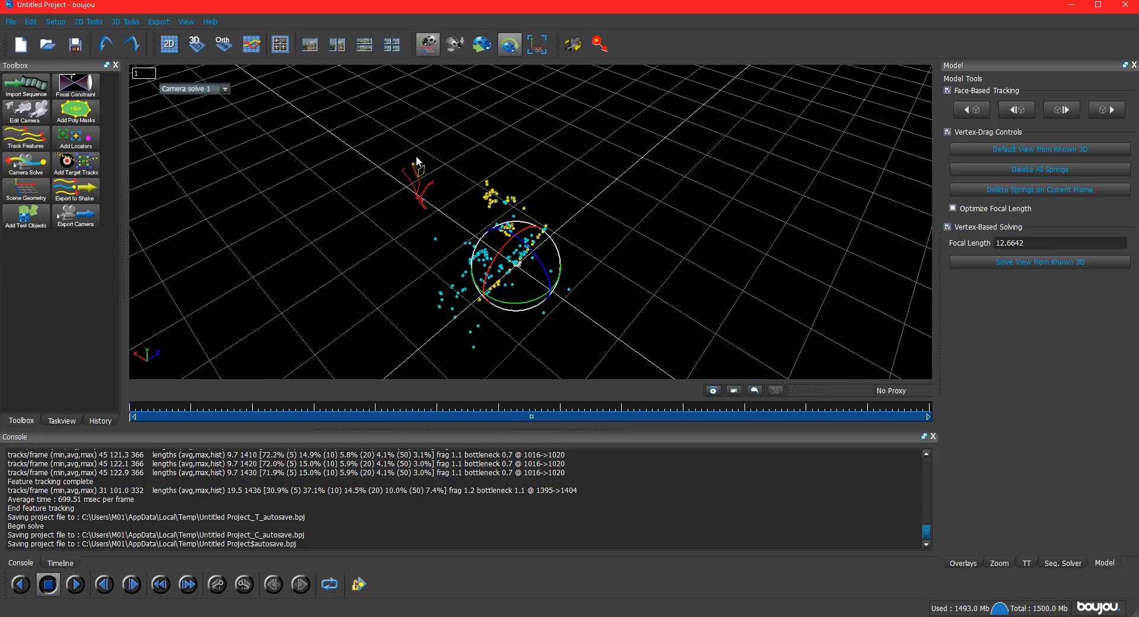
Export the rotated camera solve in 3D Studio Max (*.ms) format as camera_01_Rotated.ms, adjusting the scene scale.
click(70, 225)
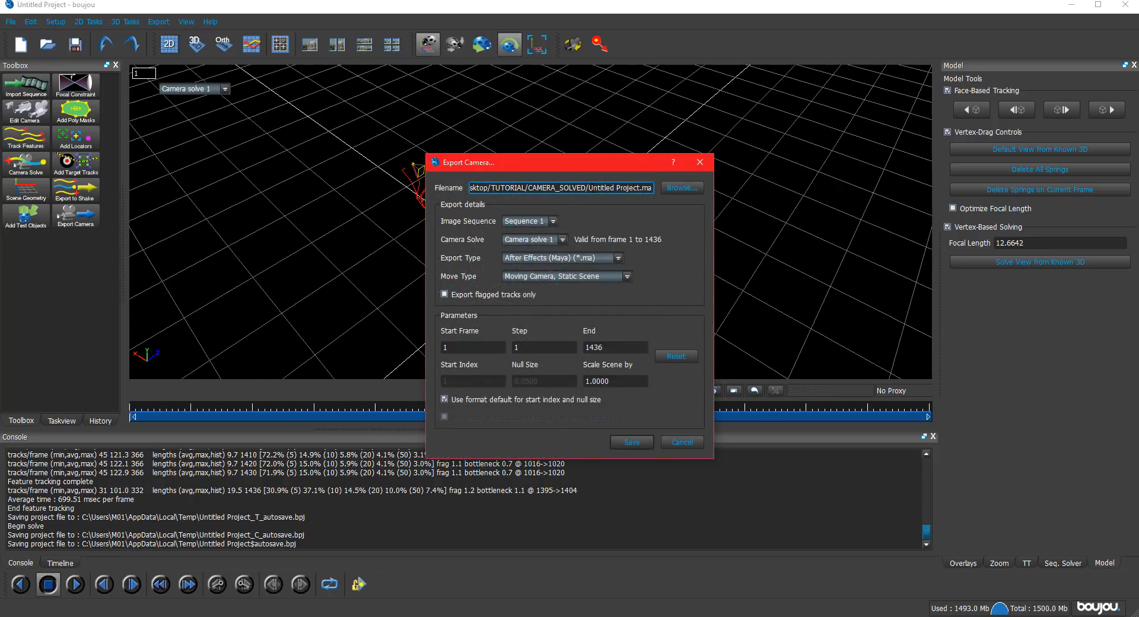
click(594, 258)
click(587, 271)
click(681, 188)
click(569, 254)
click(542, 432)
text(_Rotated.ms)
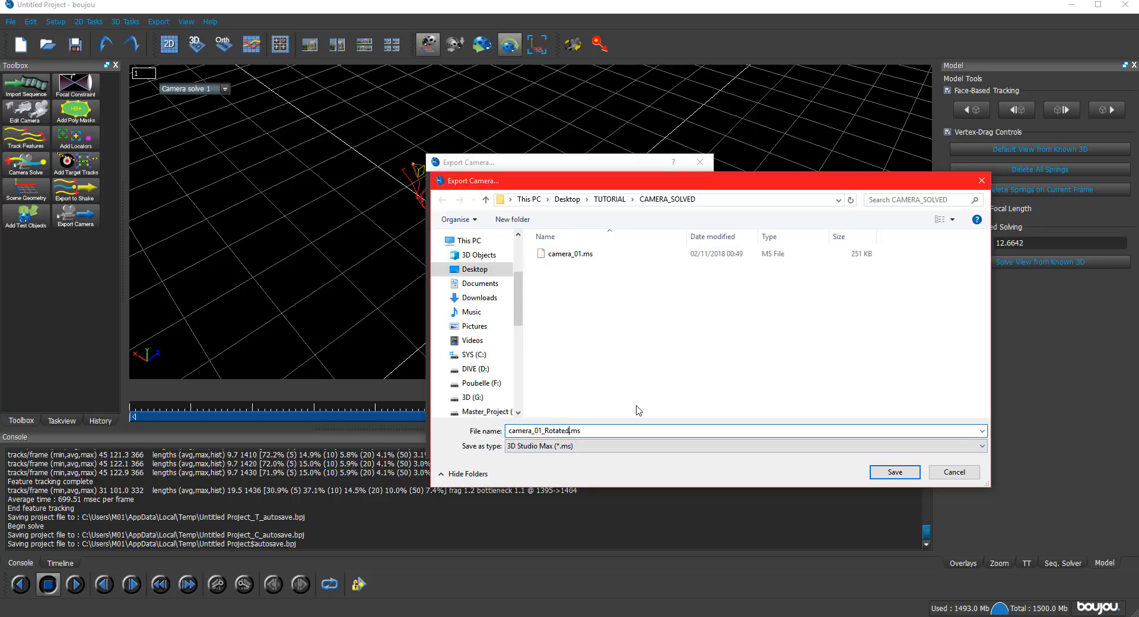
key(Return)
double_click(593, 384)
click(632, 442)
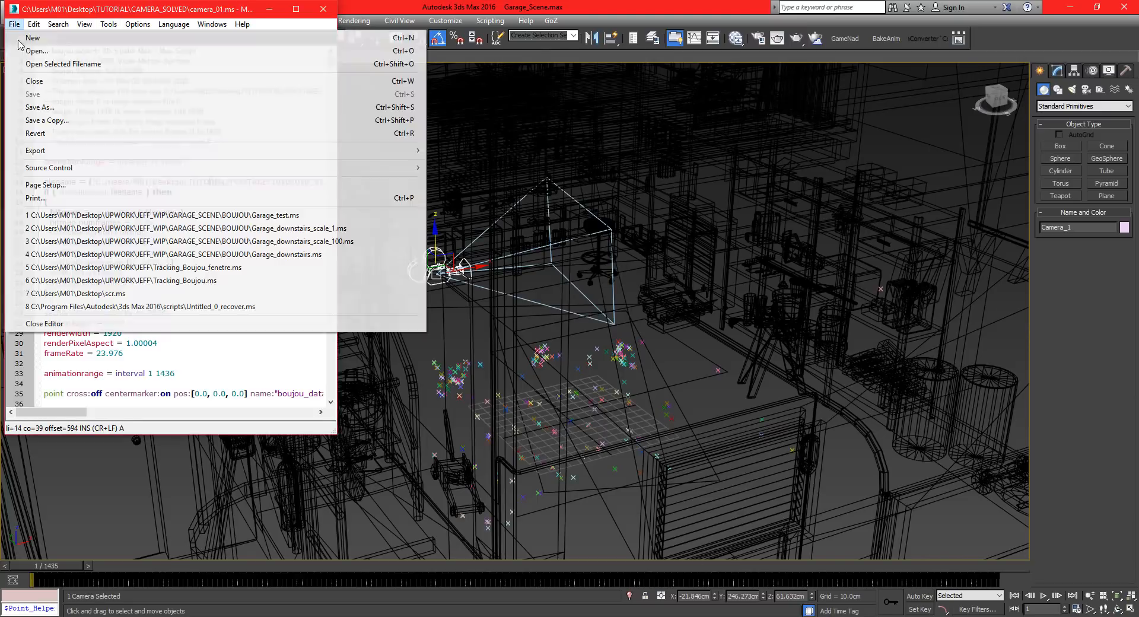
Switch to 3ds Max, open camera_01_Rotated.ms in the script editor and run it.
click(128, 121)
double_click(127, 121)
key(ctrl+e)
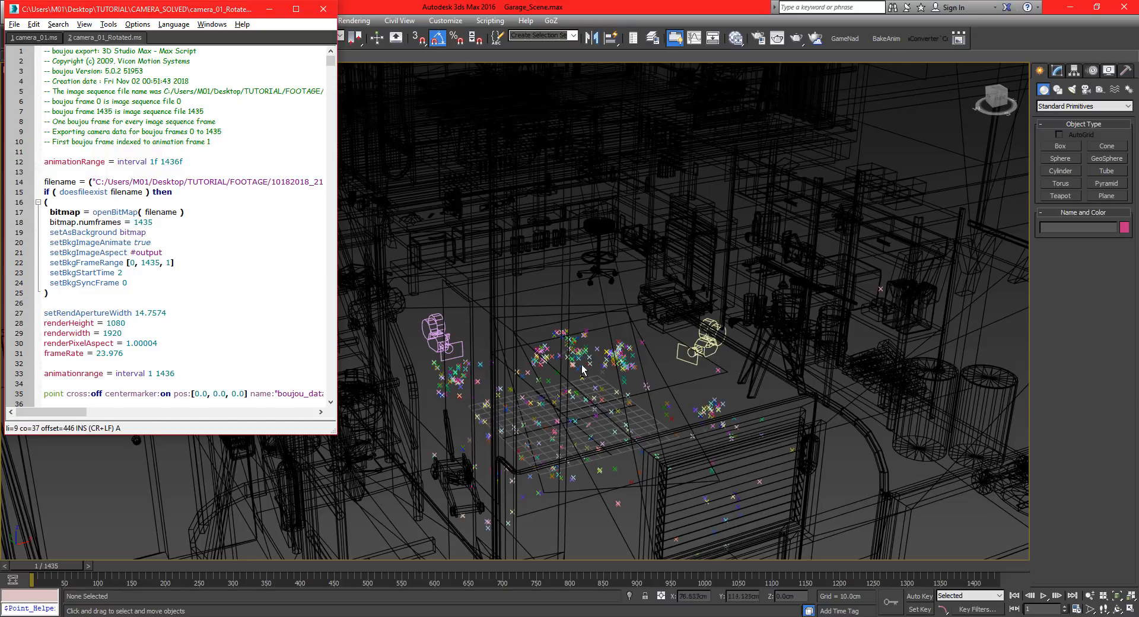
Select the newly imported Camera_1 and move it to about X 45 cm and Z 52 cm in the garage.
alt+middle_drag(582, 369, 195, 356)
scroll(196, 356, down, 2)
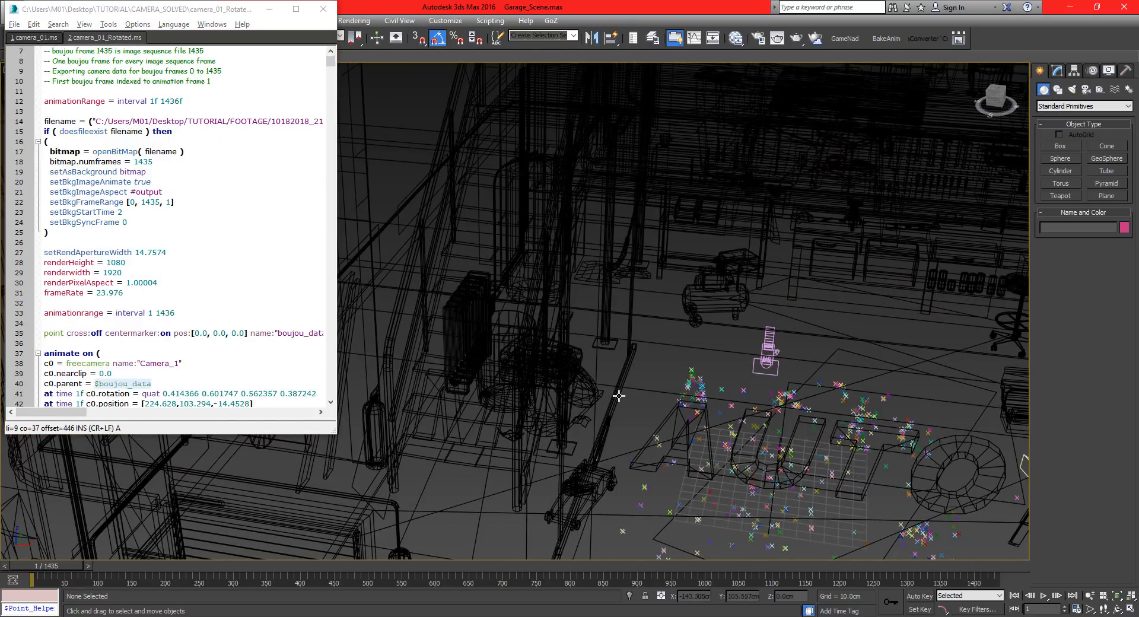
scroll(619, 396, down, 3)
alt+middle_drag(619, 395, 742, 409)
middle_drag(848, 412, 617, 372)
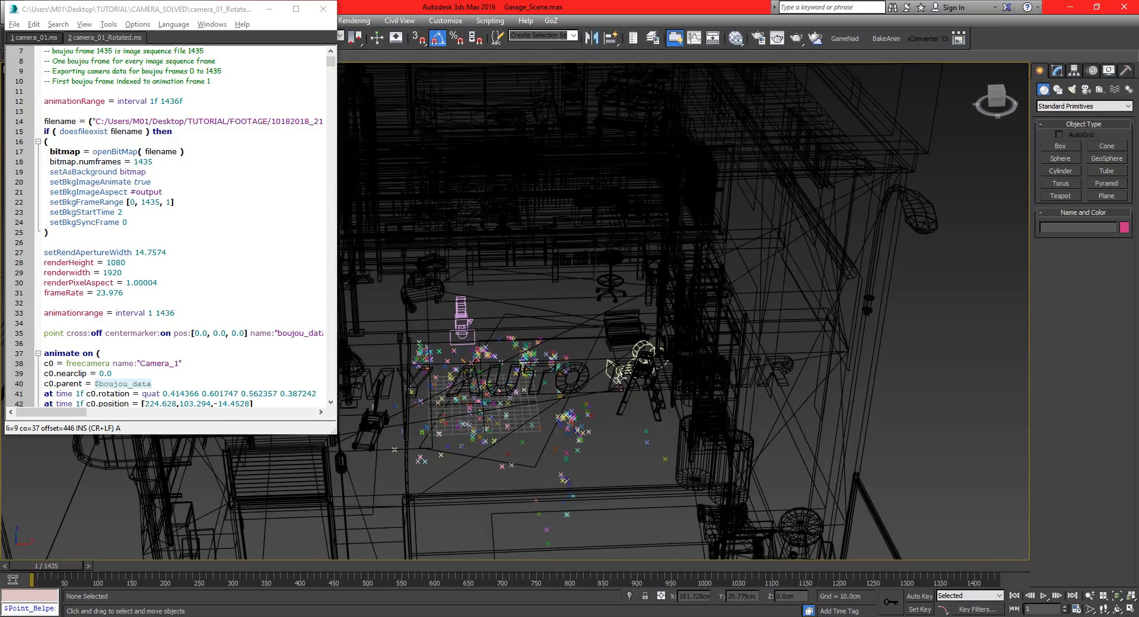
click(604, 360)
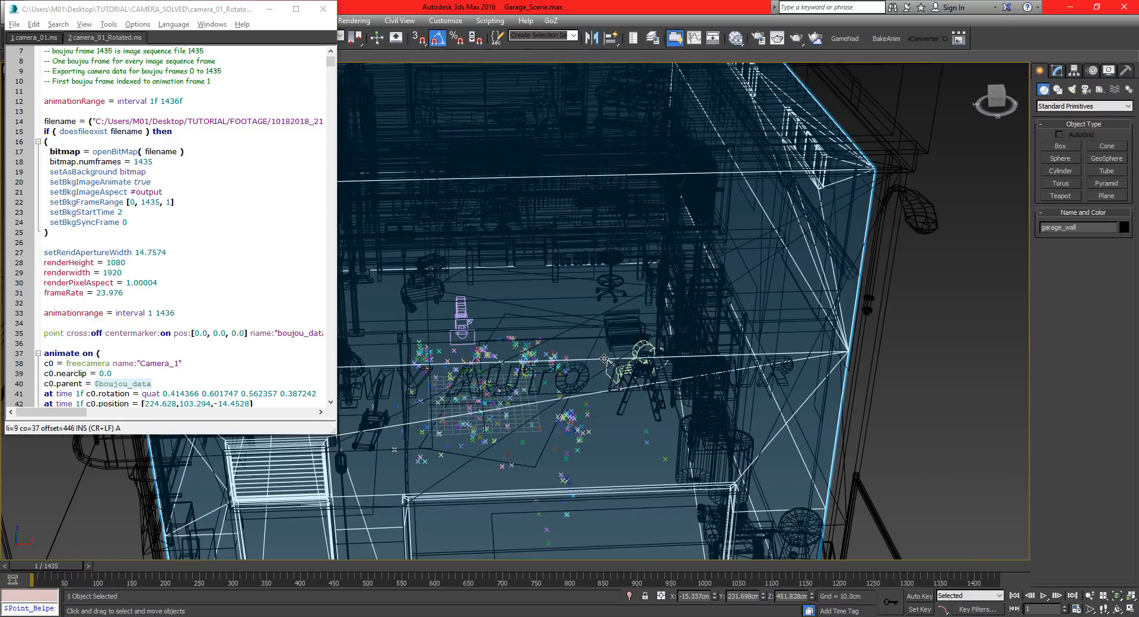
click(610, 366)
click(638, 358)
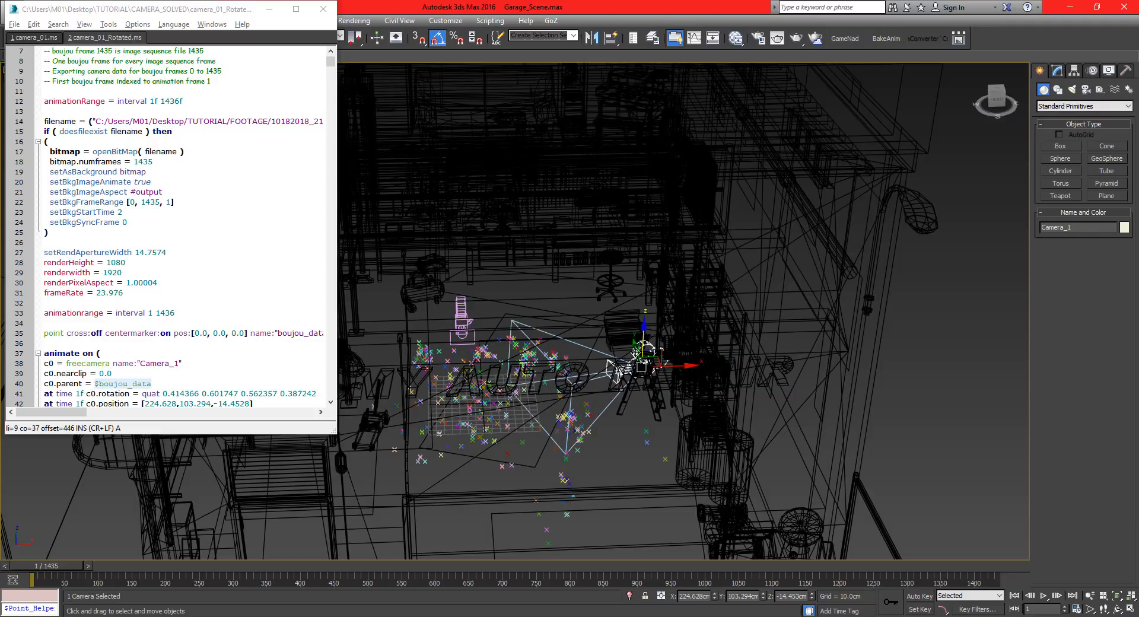
alt+middle_drag(631, 395, 567, 367)
drag(649, 337, 648, 291)
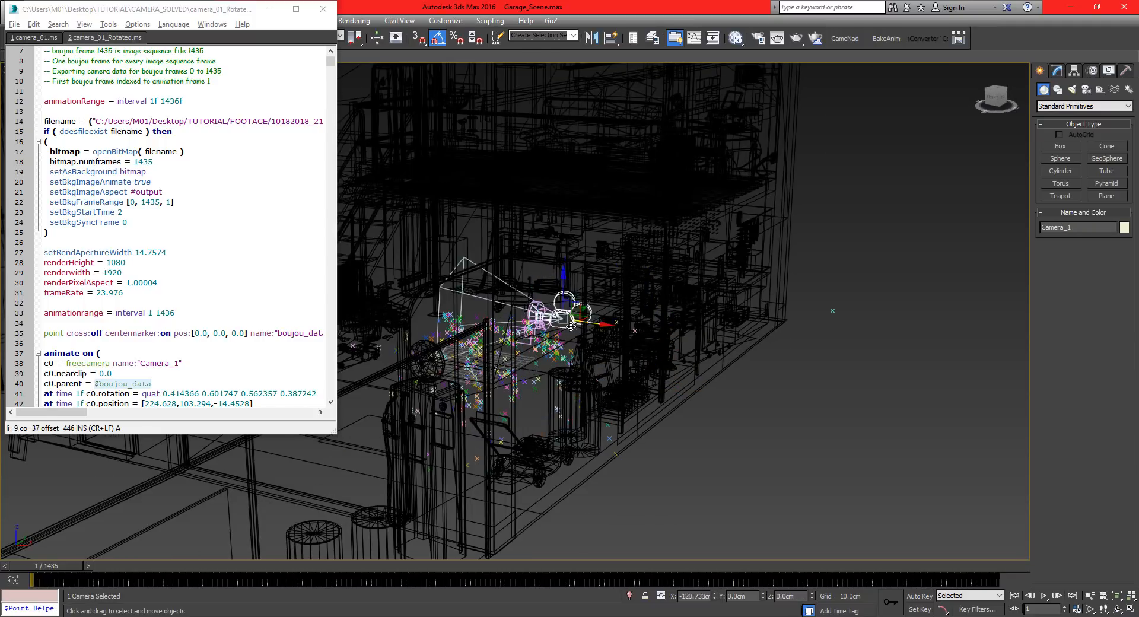
Look through Camera_1 in shaded mode without edged faces and close the script editor.
key(c)
key(F3)
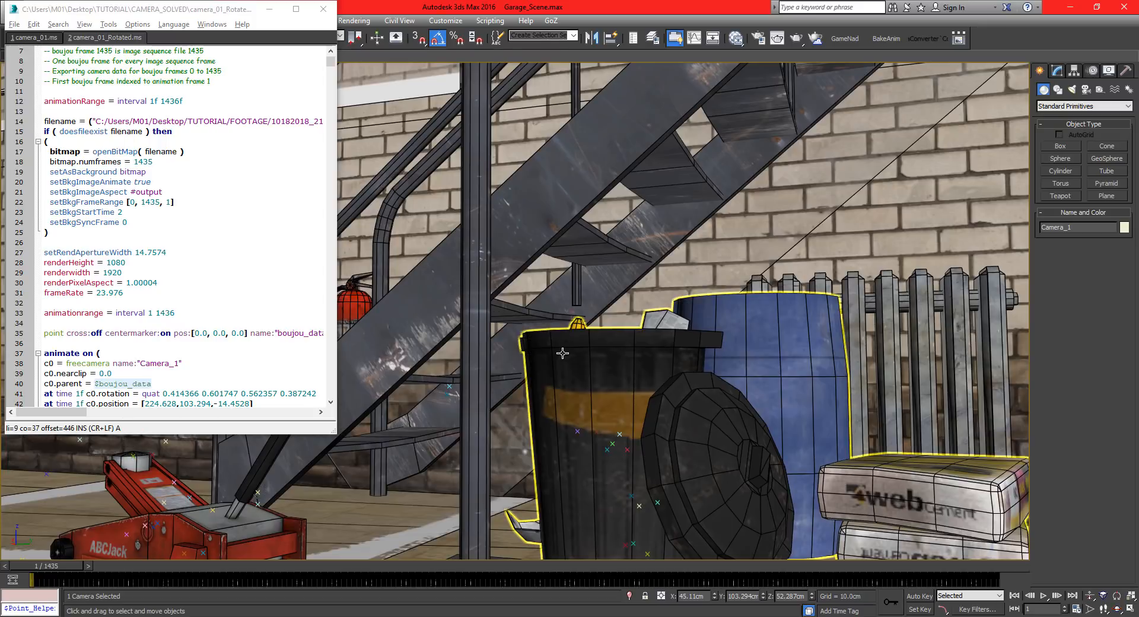
key(F4)
click(324, 9)
Reposition and dolly Camera_1 to frame the staircase and brick wall, checking the framing from frame 1 to frame 1436.
middle_drag(477, 320, 351, 616)
middle_drag(375, 322, 249, 534)
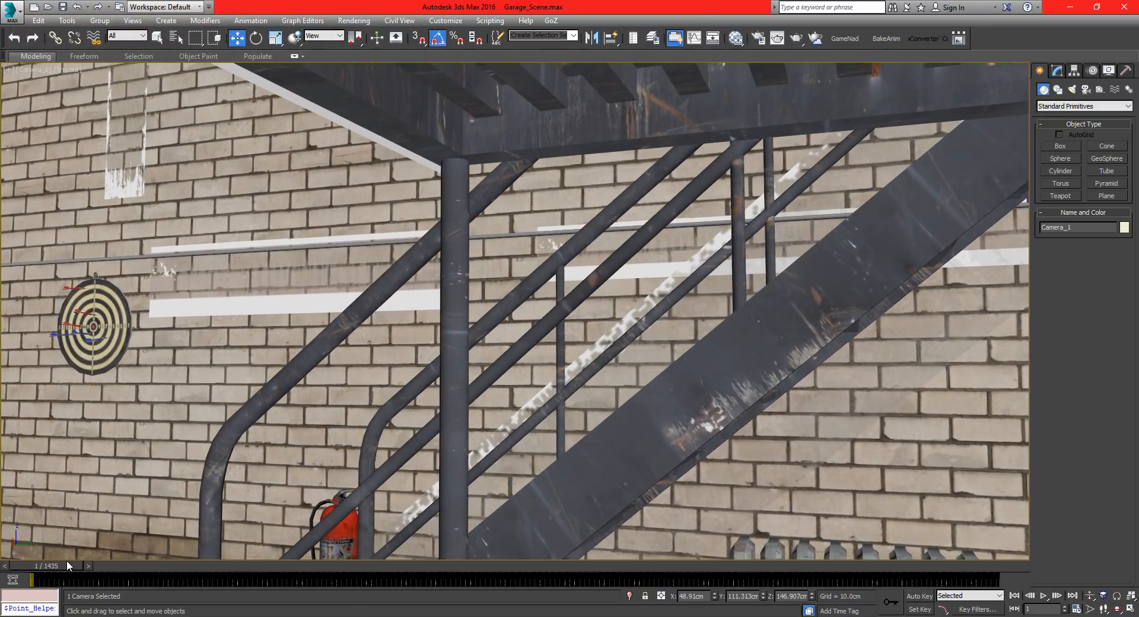
mouse_move(66, 566)
mouse_down()
mouse_move(913, 584)
mouse_move(303, 583)
mouse_move(46, 569)
mouse_up()
click(1091, 599)
drag(548, 361, 714, 168)
drag(65, 567, 7, 560)
click(1091, 596)
middle_drag(388, 477, 255, 574)
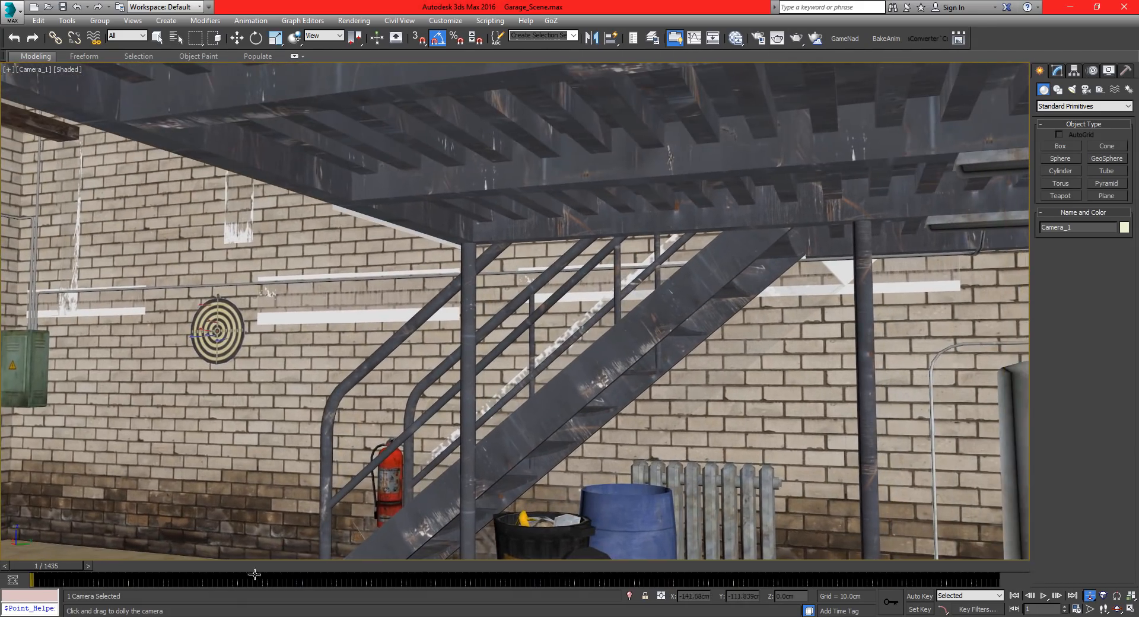
drag(52, 565, 1029, 567)
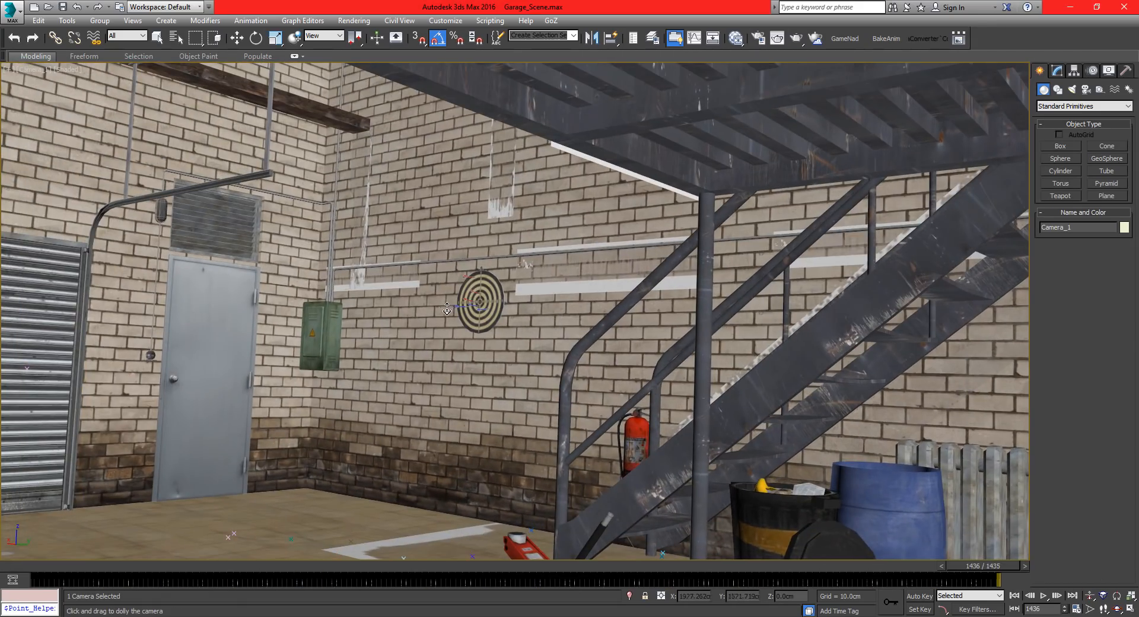
drag(312, 593, 24, 558)
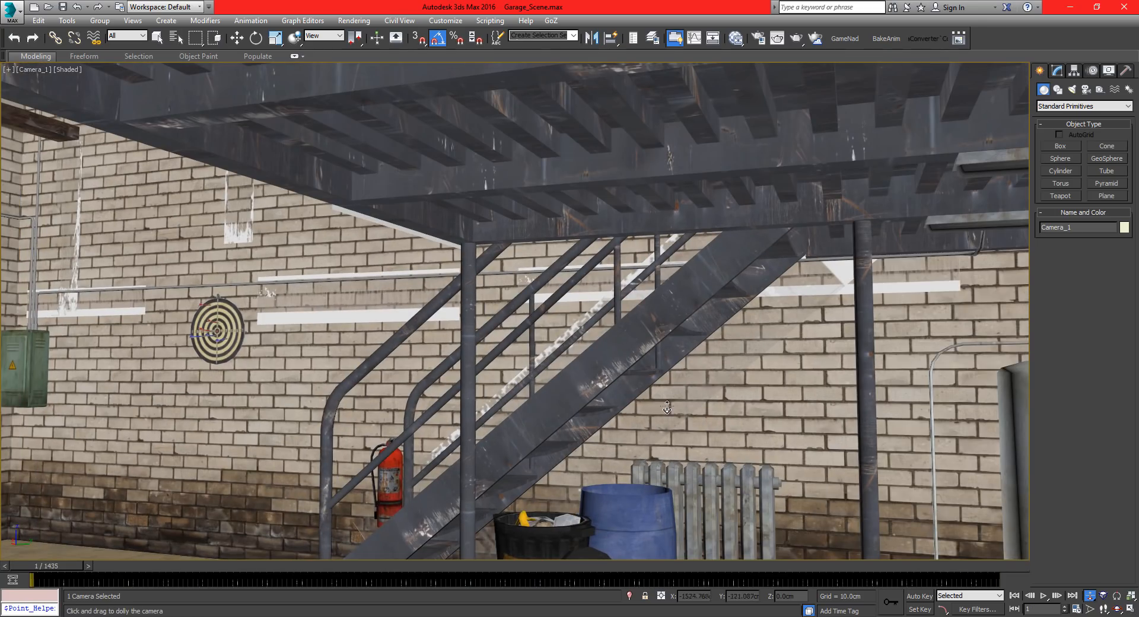
Return to the Perspective view in wireframe and inspect Camera_1's position above the garage floor.
key(w)
key(p)
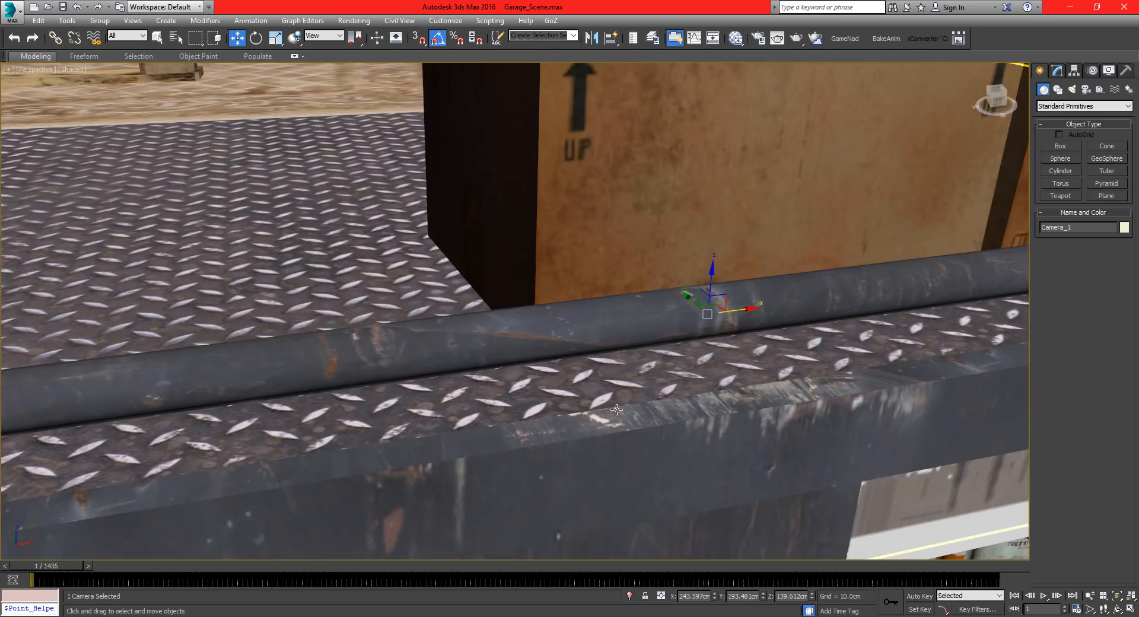
key(F3)
scroll(617, 410, down, 8)
mouse_move(593, 389)
alt+middle_down()
mouse_move(478, 394)
mouse_move(449, 366)
mouse_move(668, 277)
alt+middle_up()
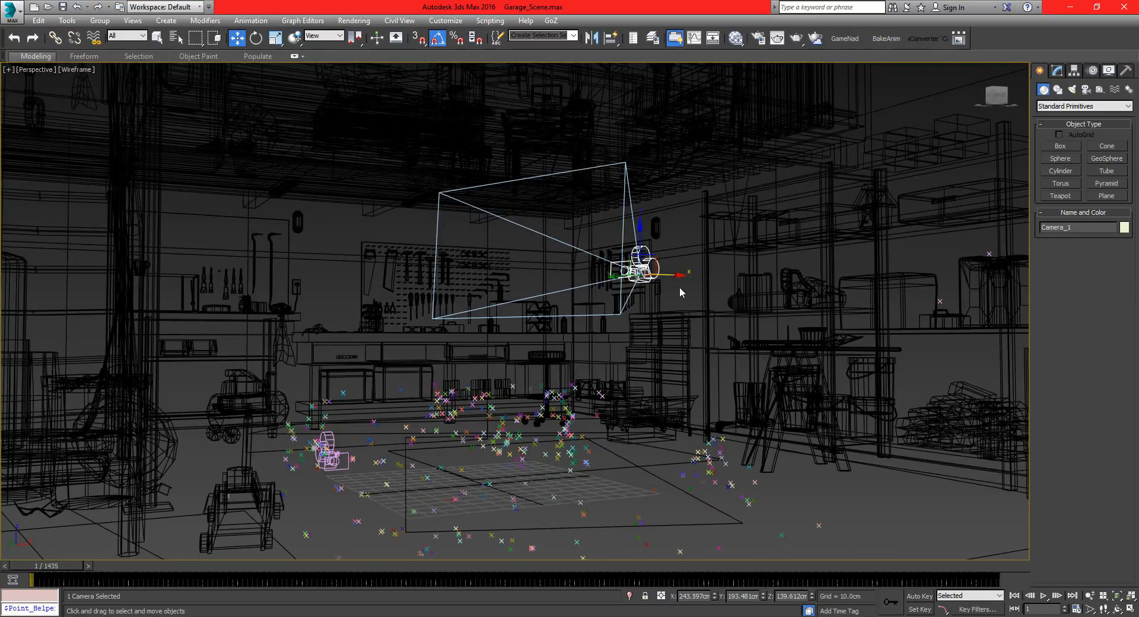
click(680, 291)
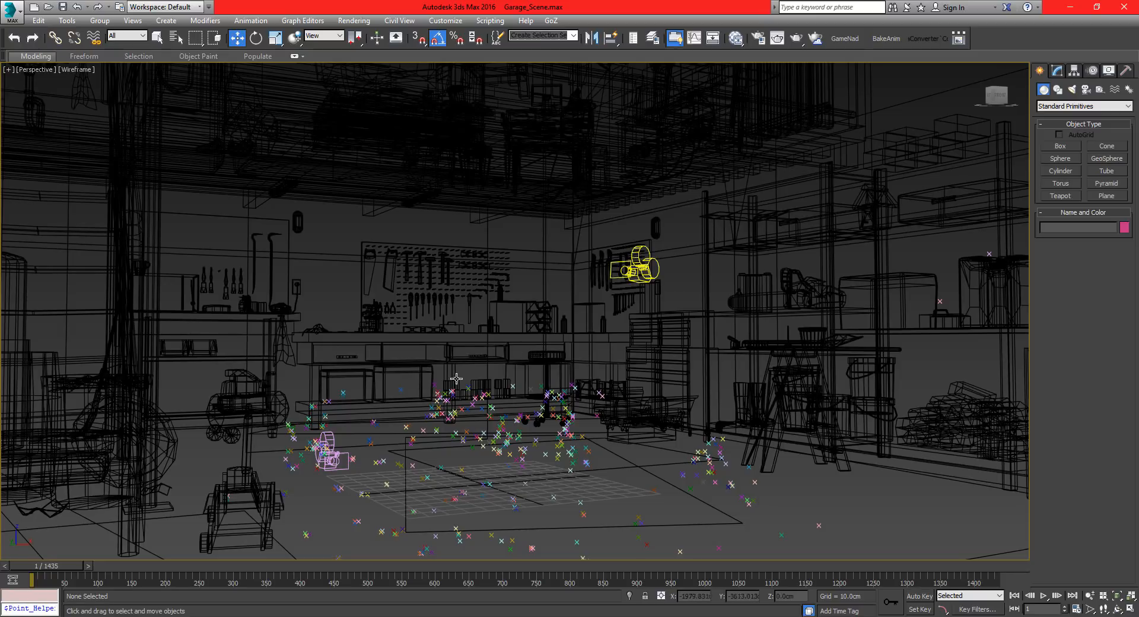
Look through Camera_1 in shaded mode and scrub the animation to about frame 923 to check its framing.
alt+middle_drag(383, 411, 592, 298)
click(556, 268)
key(c)
key(F3)
mouse_move(73, 566)
mouse_down()
mouse_move(928, 566)
mouse_move(178, 568)
mouse_move(905, 573)
mouse_move(747, 557)
mouse_up()
key(w)
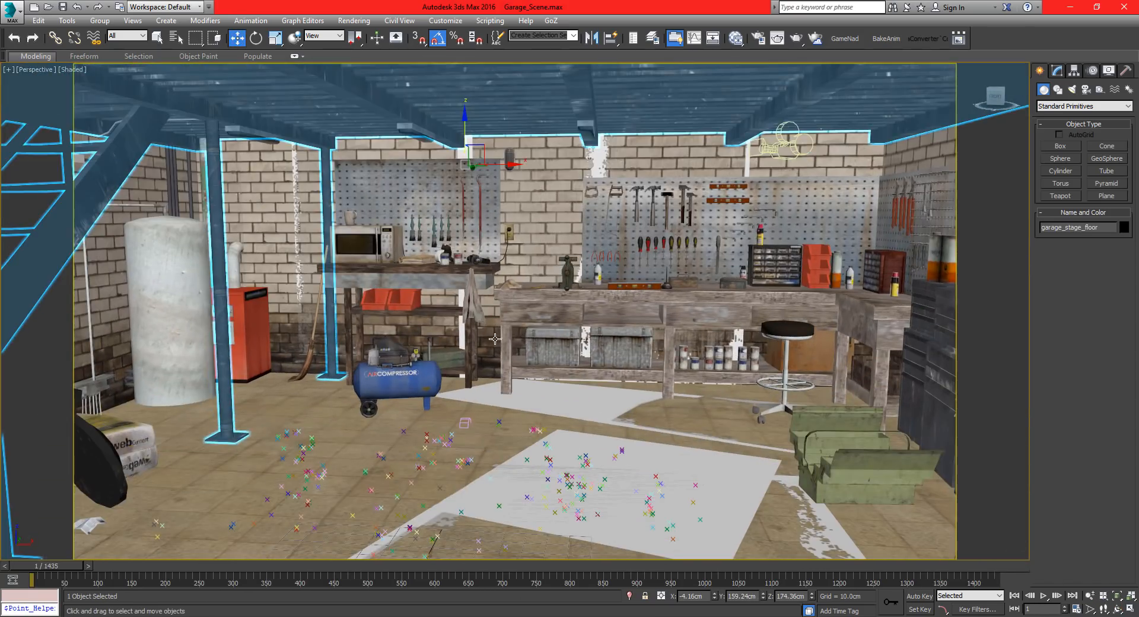
Go back to the wireframe Perspective view and select the repositioned Camera_1.
middle_drag(494, 338, 567, 363)
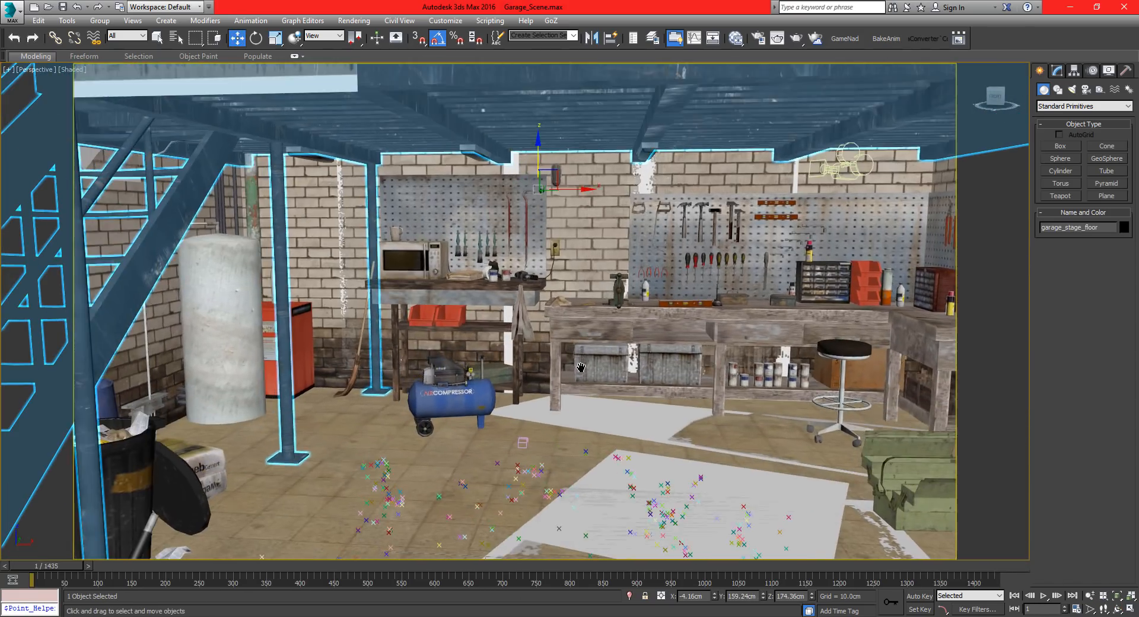
key(F3)
click(592, 258)
scroll(607, 268, down, 3)
scroll(608, 269, down, 2)
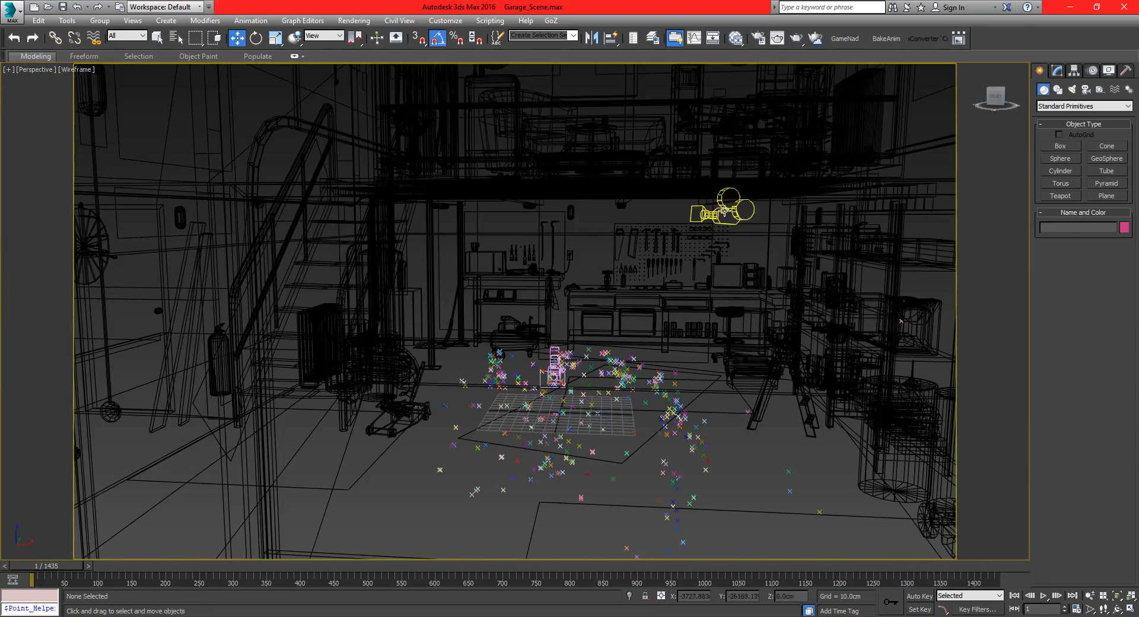
click(725, 209)
mouse_move(641, 311)
alt+middle_down()
mouse_move(603, 310)
mouse_move(635, 309)
alt+middle_up()
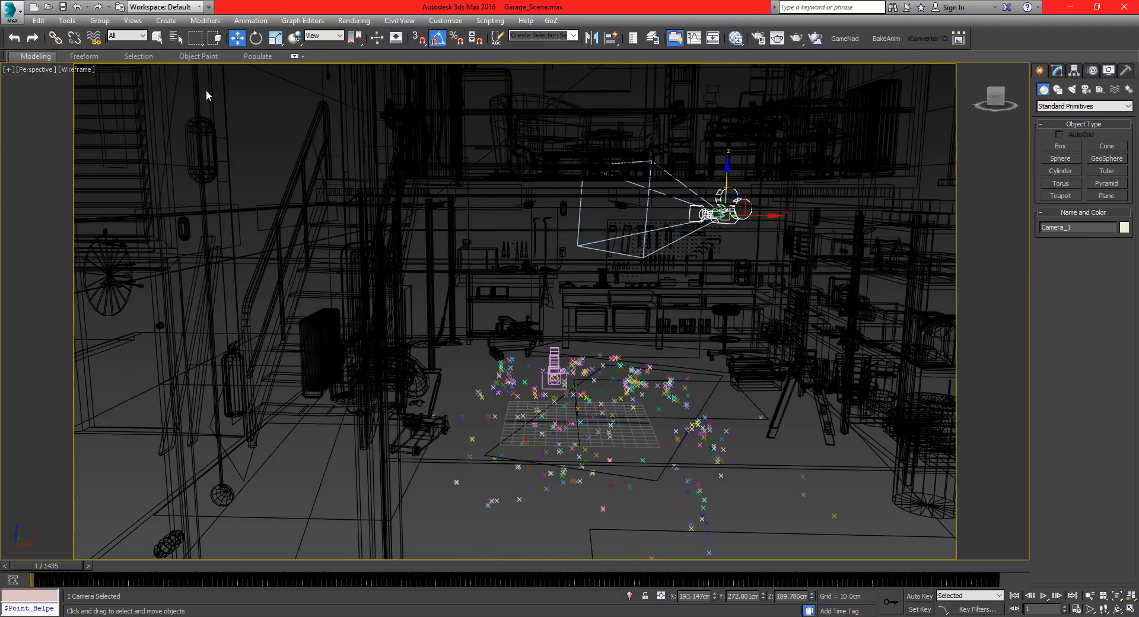
Start an export of only the selected camera and create and open a CAMERA_UNREAL folder inside TUTORIAL.
click(13, 10)
mouse_move(44, 204)
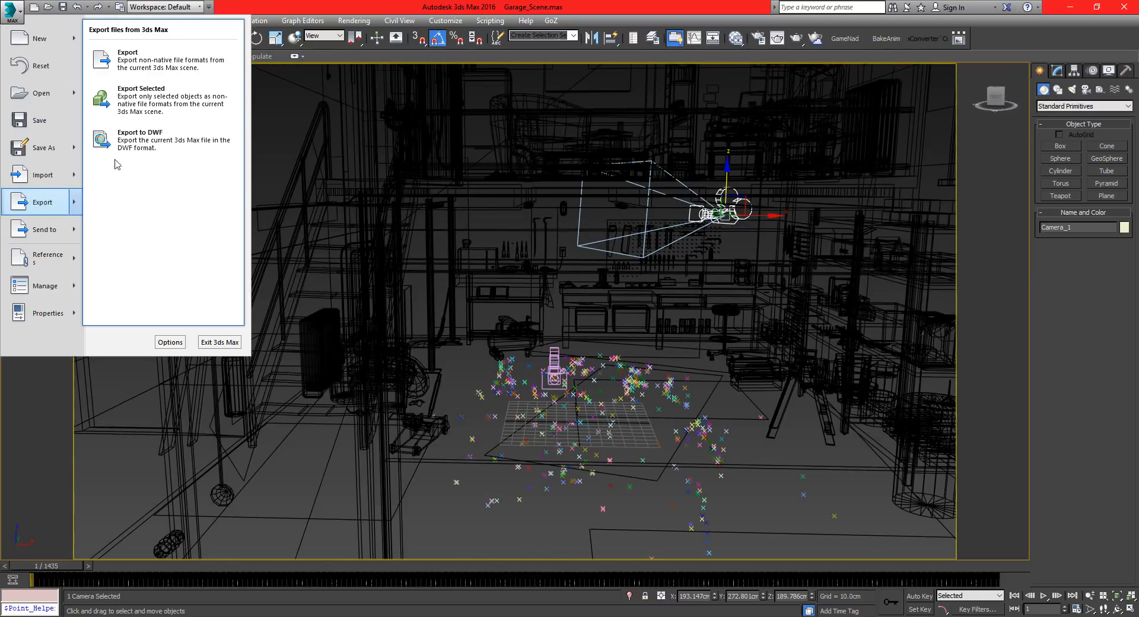
click(132, 100)
click(231, 31)
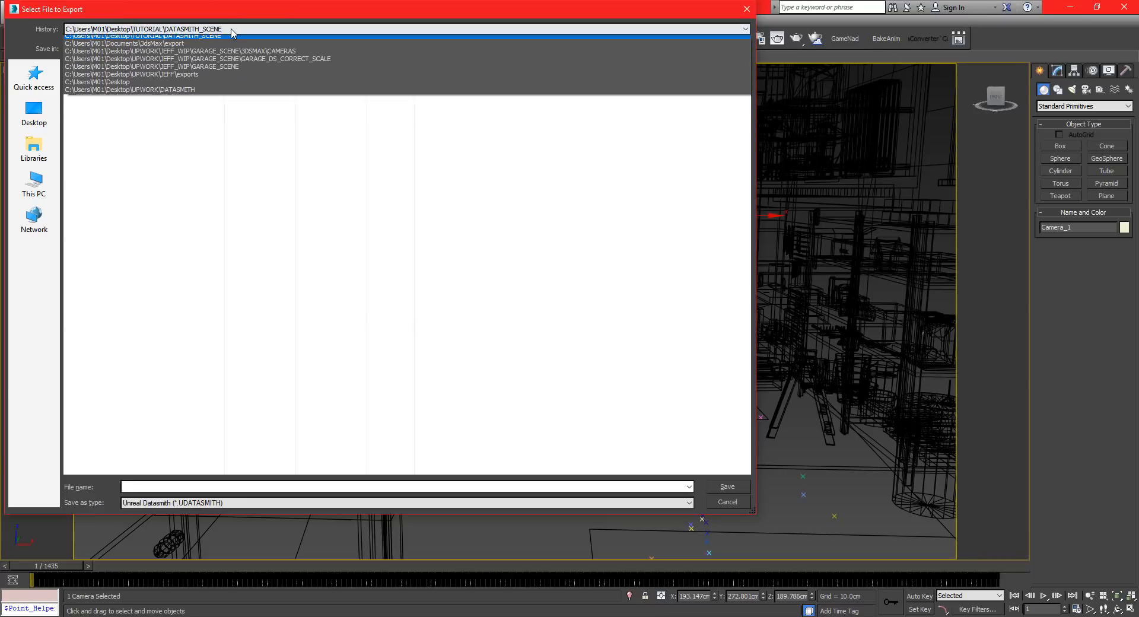
click(232, 31)
click(244, 49)
right_click(110, 171)
click(178, 357)
text(CAMERA_UNRE)
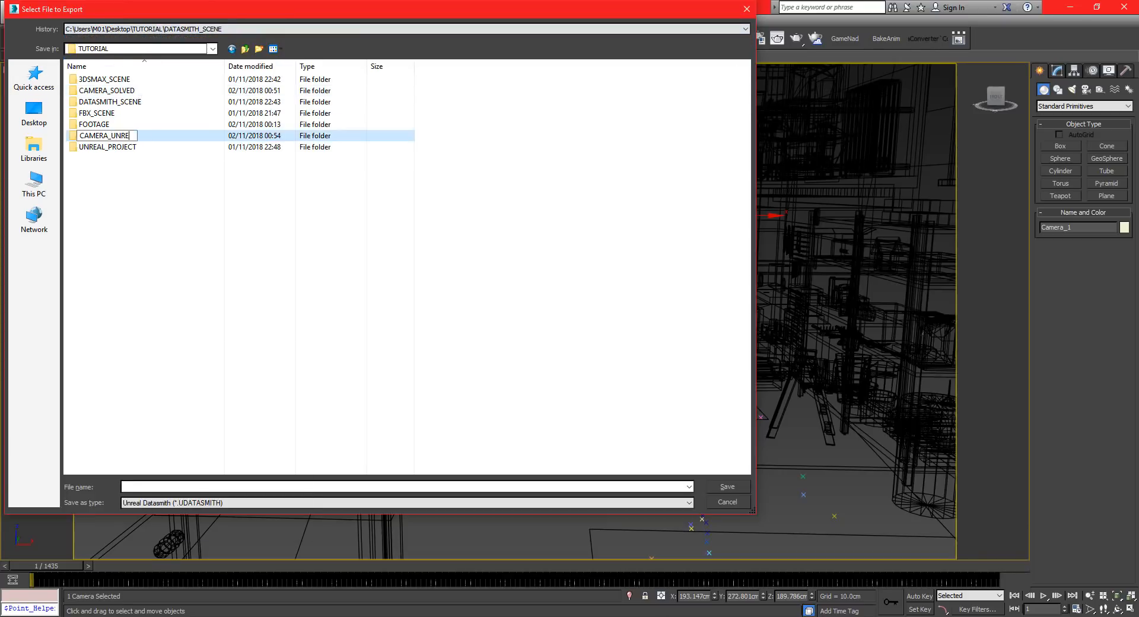
text(AL)
key(Return)
key(Return)
Choose the Autodesk (*.FBX) format and name the exported file Camera_01.
click(249, 502)
click(165, 369)
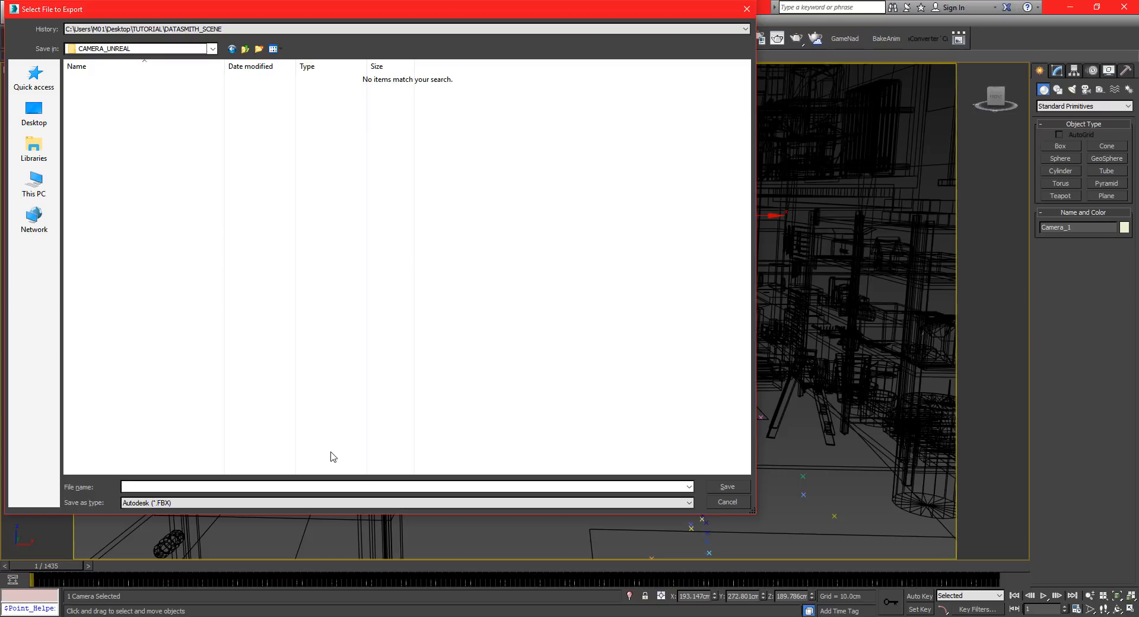
text(Camera_01)
key(Return)
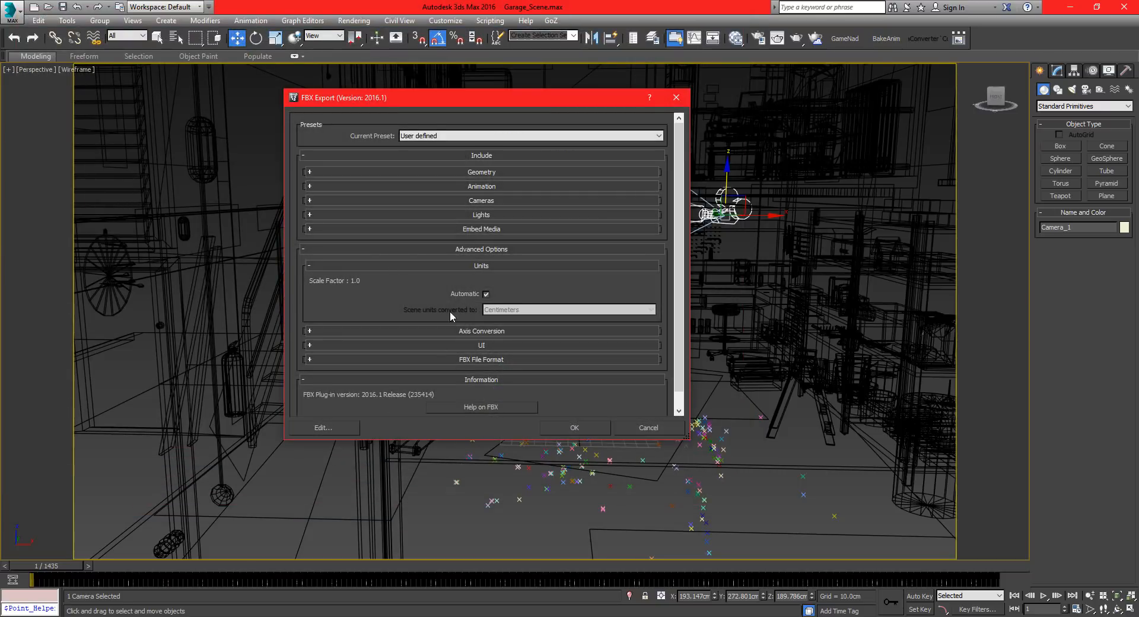
Check the axis conversion options and export the camera FBX with automatic units and Z-up axis.
scroll(406, 293, down, 1)
scroll(401, 307, up, 1)
click(500, 332)
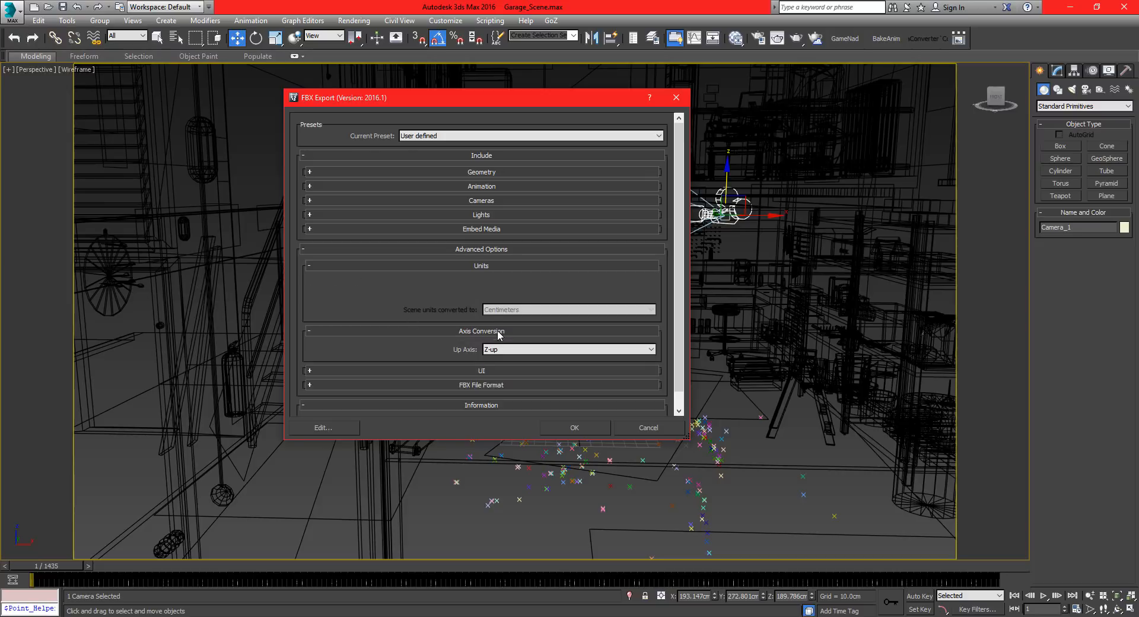
click(419, 327)
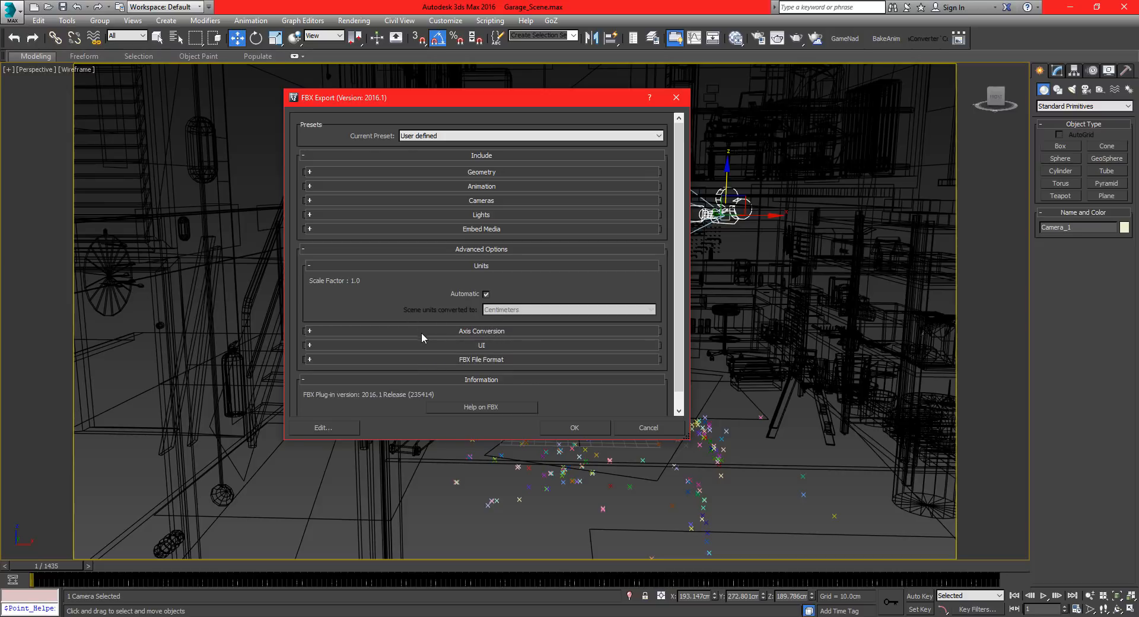
click(574, 427)
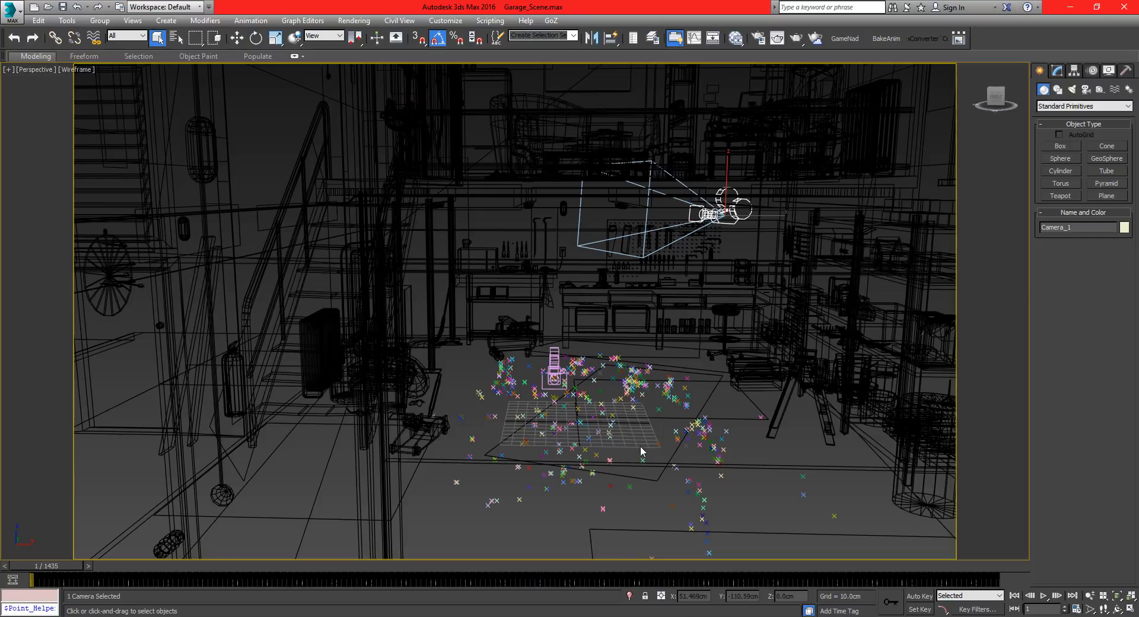
click(640, 449)
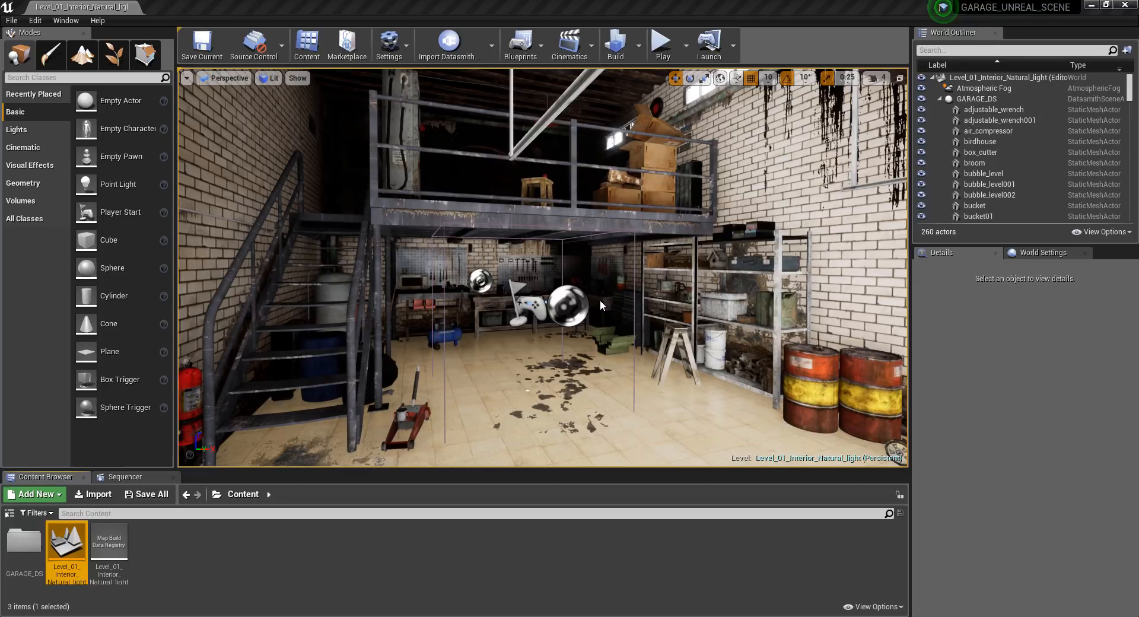
Switch to the Unreal garage project, add a level sequence and save it in Content as Sequence_01.
click(579, 49)
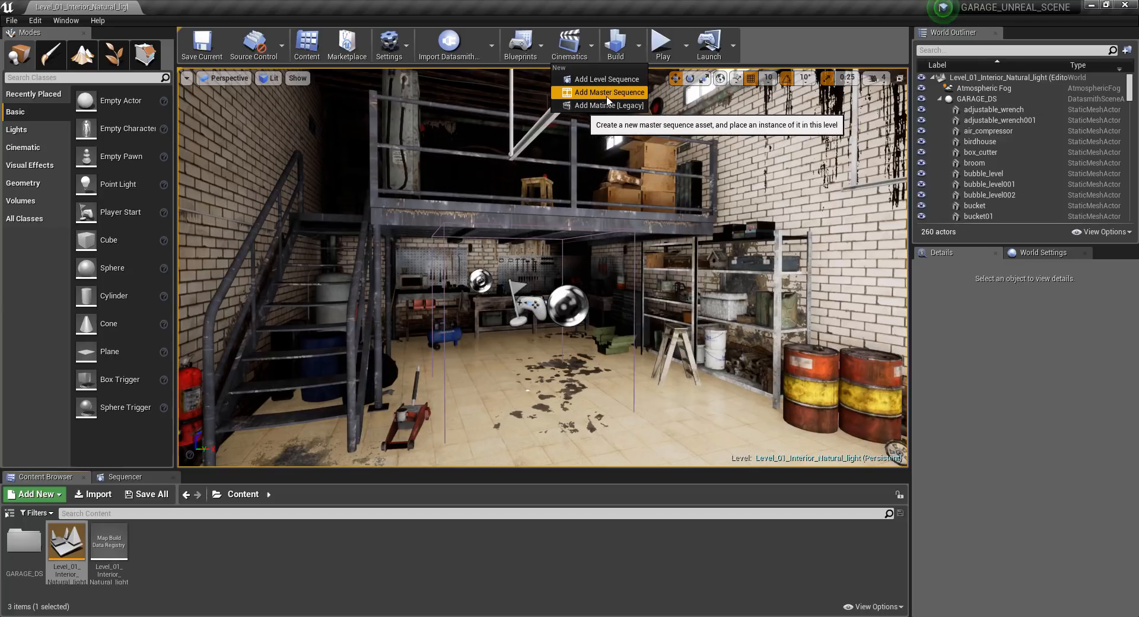
click(607, 79)
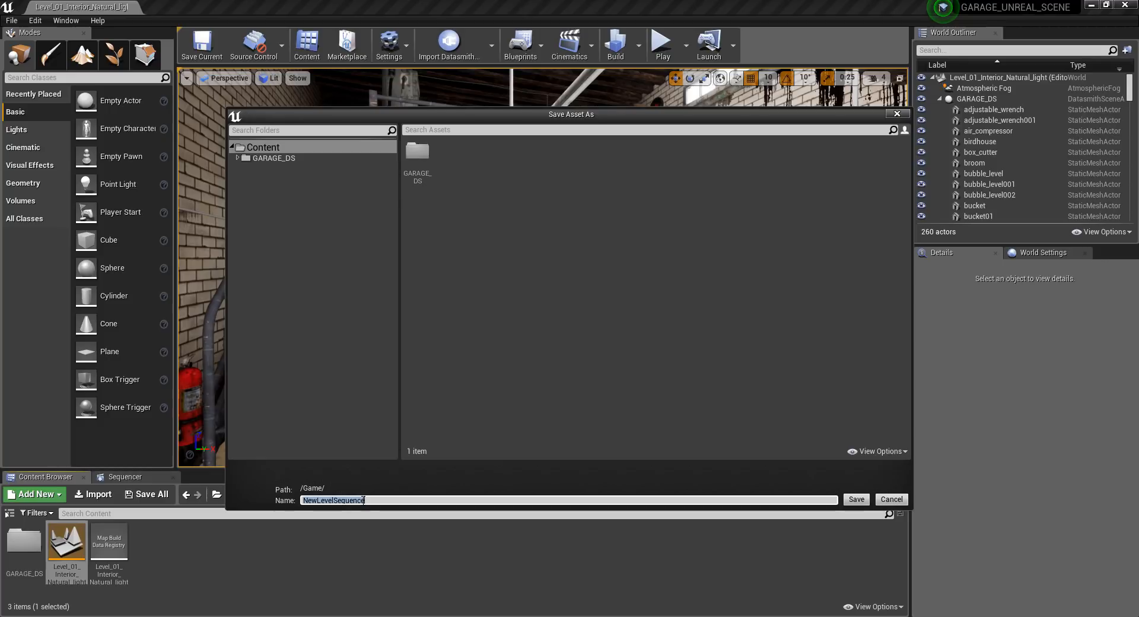
click(363, 500)
text(Su)
key(BackSpace)
text(q)
text(quence)
key(BackSpace)
text(_01)
key(Return)
Bring up Sequence_01 in an enlarged Sequencer area and create a new cine camera in it.
click(573, 43)
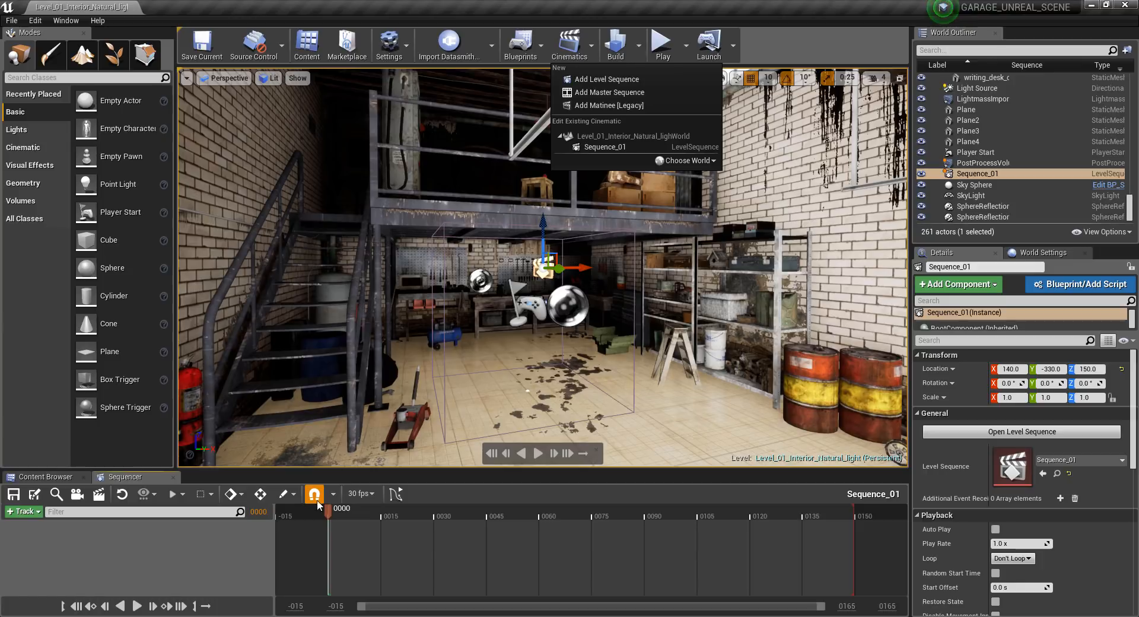
click(130, 479)
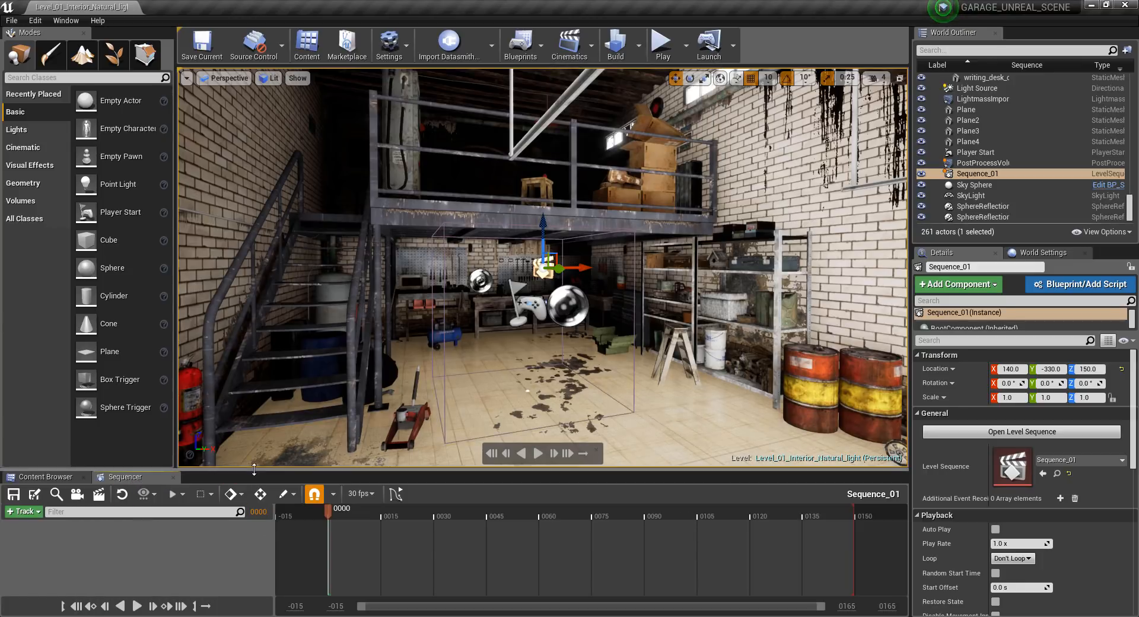
drag(257, 469, 257, 440)
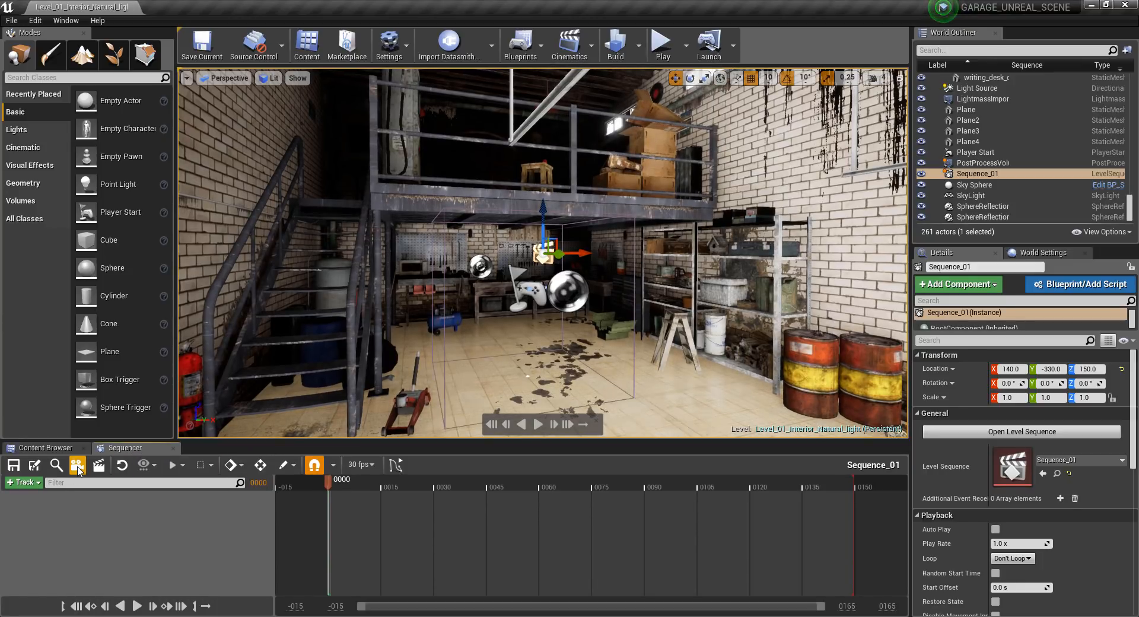
click(77, 467)
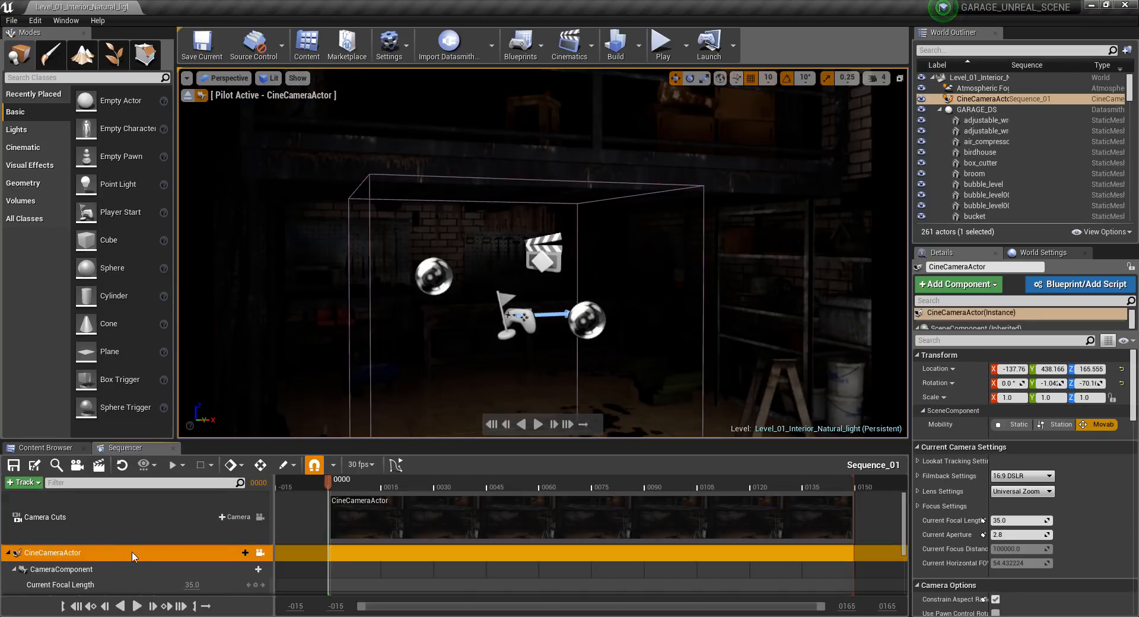
scroll(133, 553, down, 2)
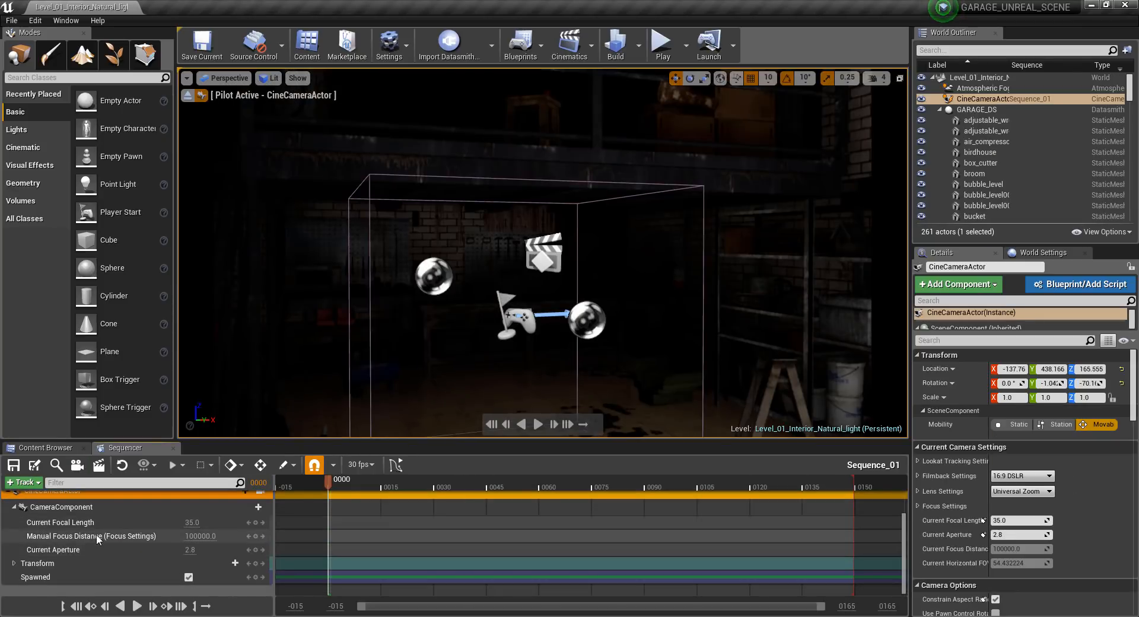
scroll(92, 537, up, 2)
Start an FBX import onto the CineCameraActor track and choose Camera_01.FBX from the TUTORIAL/CAMERA_UNREAL folder.
right_click(71, 558)
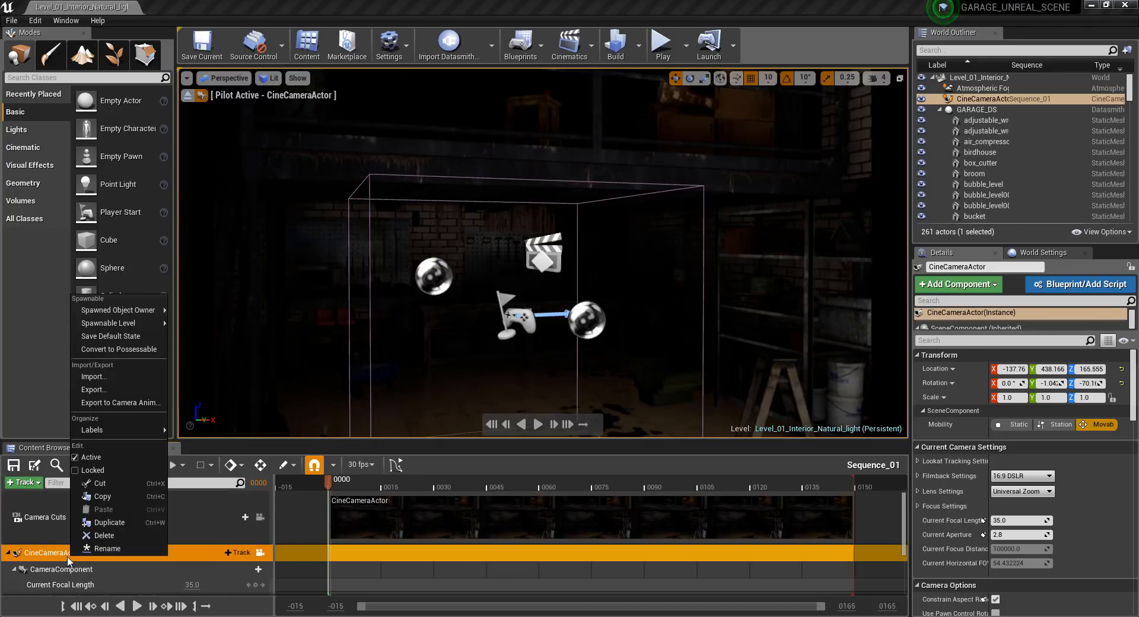
click(109, 378)
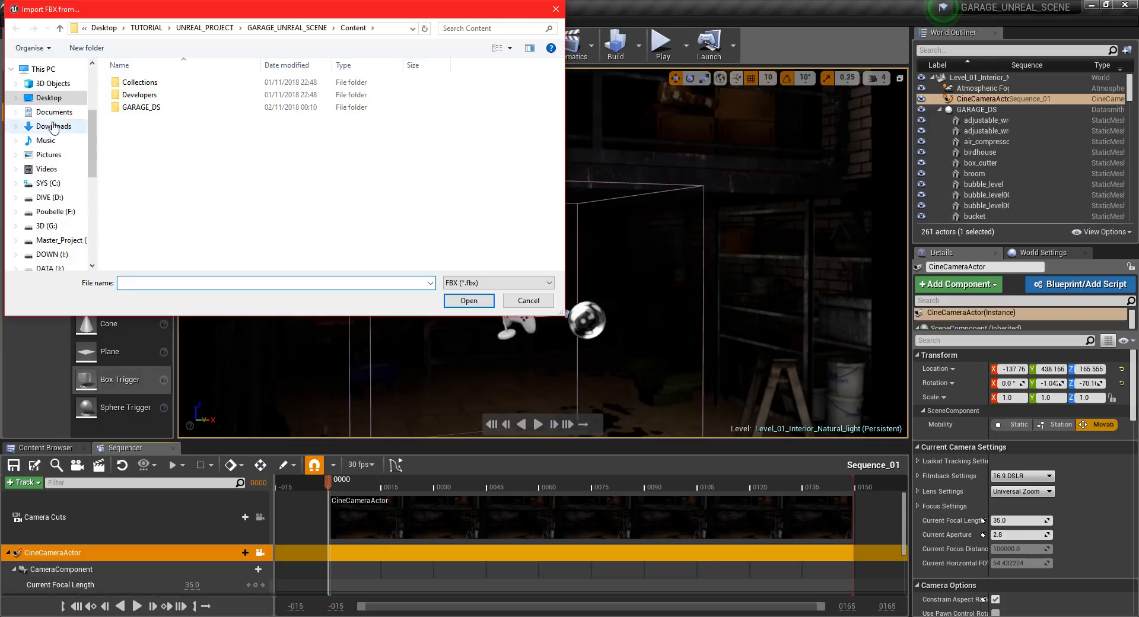
scroll(54, 95, up, 3)
click(53, 90)
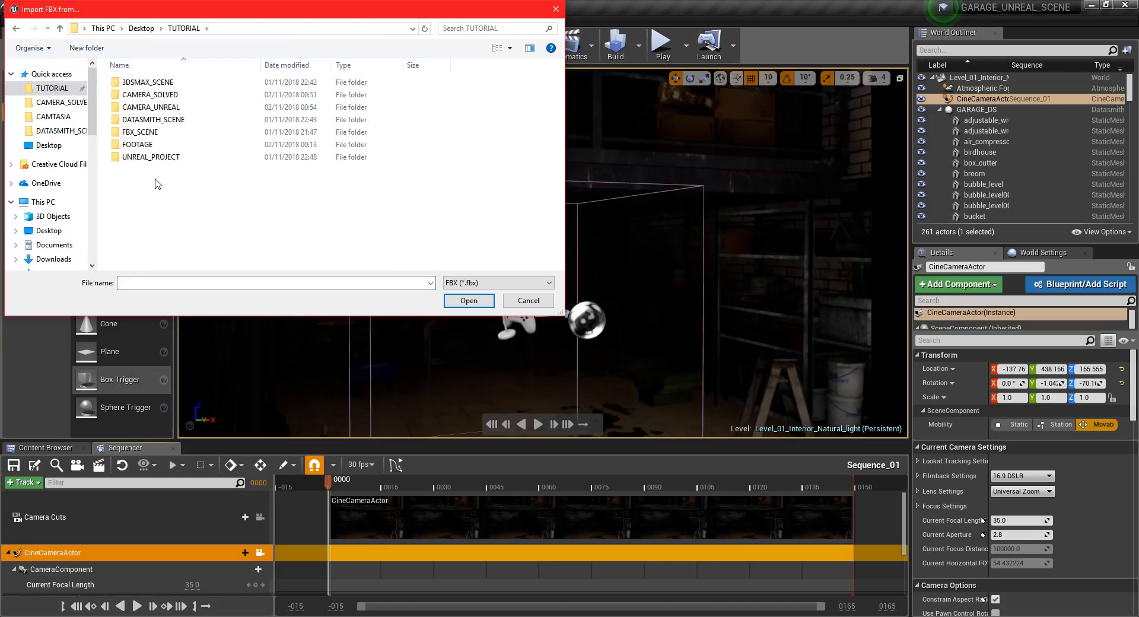
double_click(155, 107)
click(154, 88)
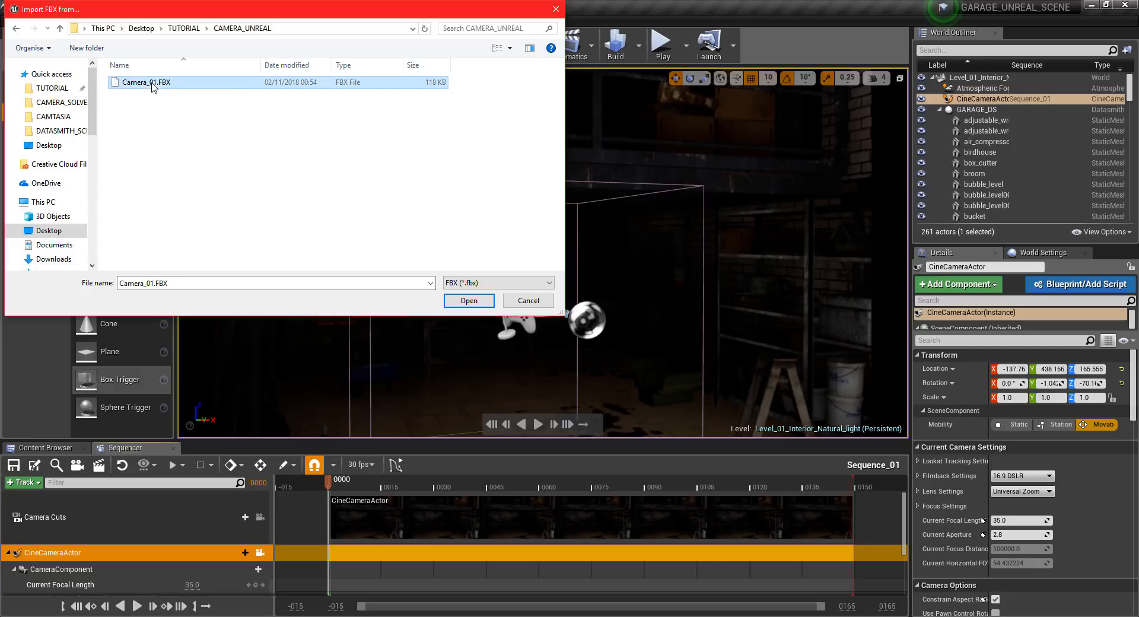
click(468, 301)
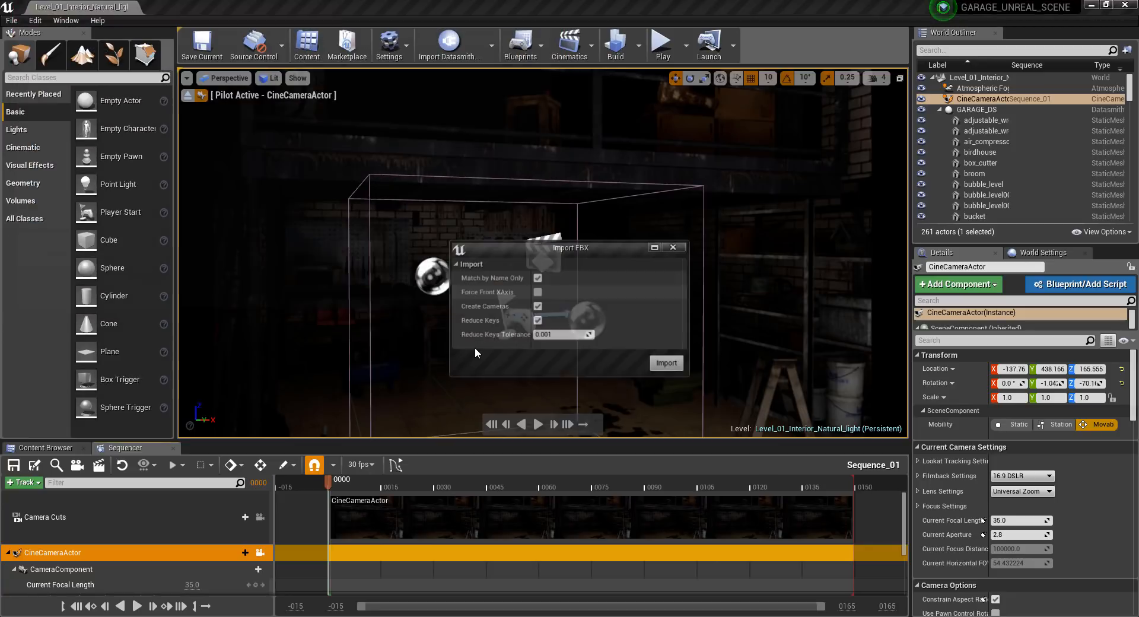
Turn off Match by Name Only and Create Cameras, keep Reduce Keys on, and import the camera animation.
click(536, 307)
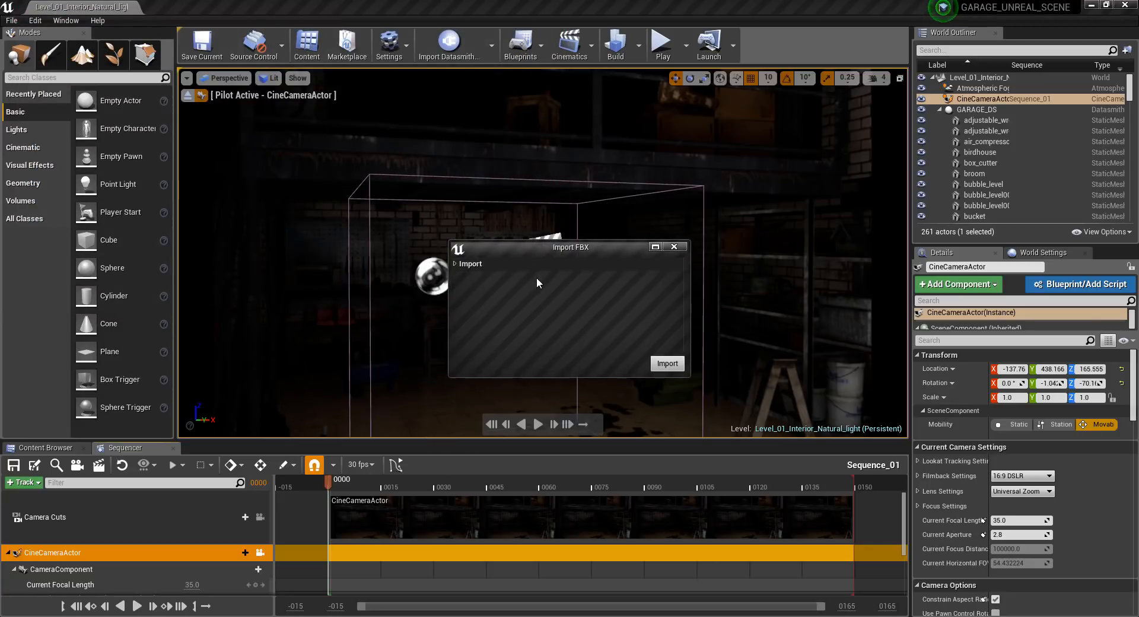
click(537, 279)
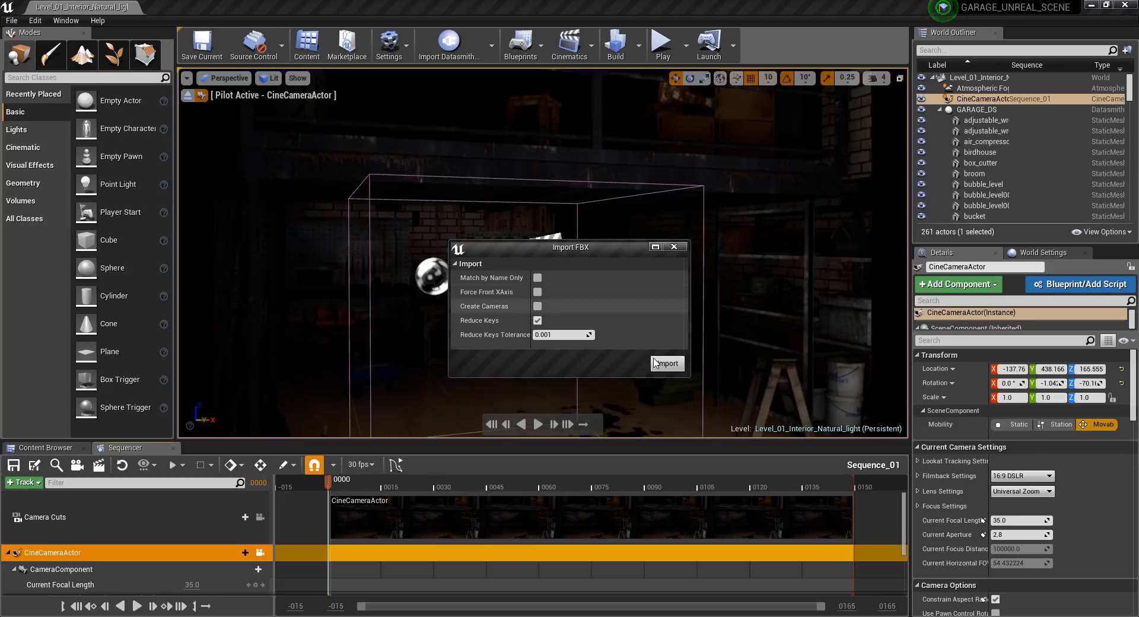
click(679, 369)
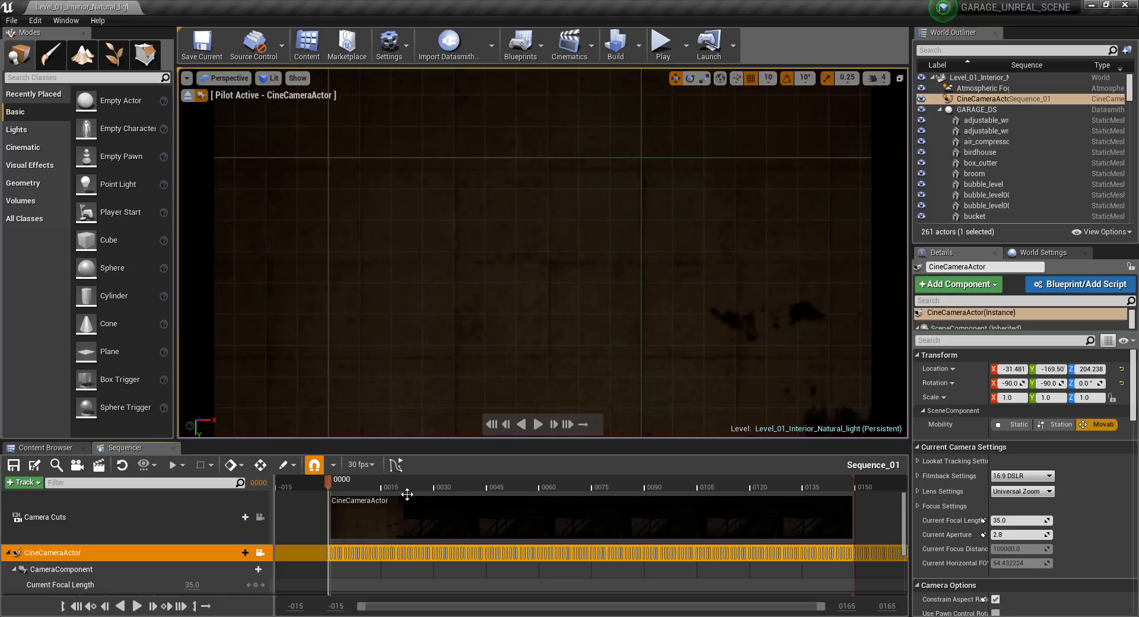
Set the CineCameraActor's aperture to 1.2 and its manual focus distance to about 725.55.
mouse_move(330, 479)
mouse_down()
mouse_move(436, 478)
mouse_move(315, 475)
mouse_up()
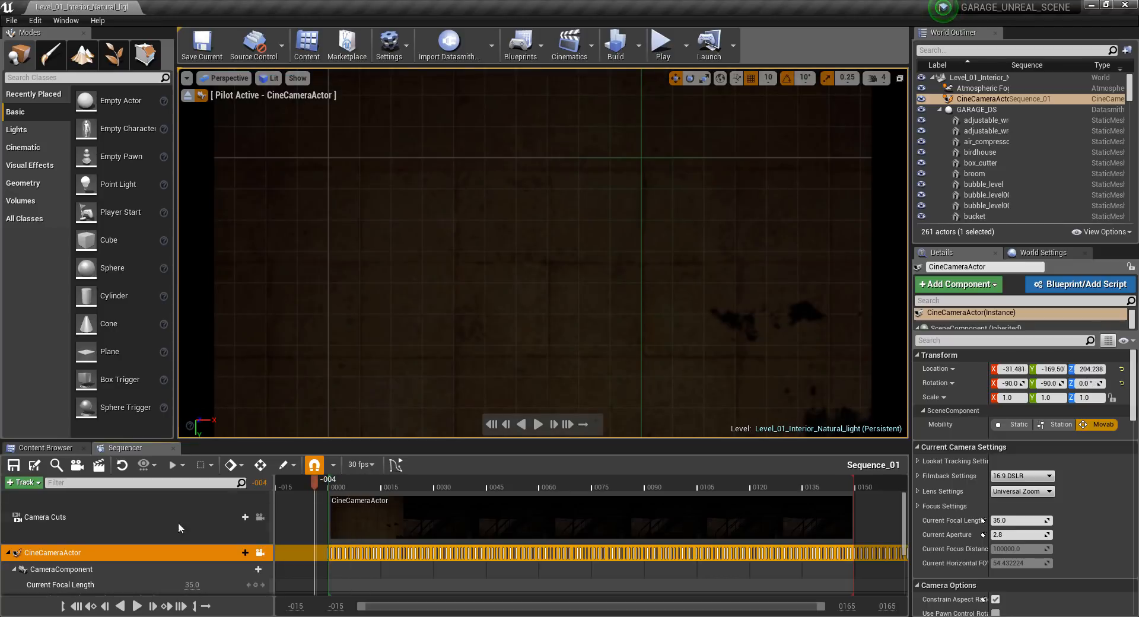
scroll(66, 555, down, 3)
scroll(70, 556, up, 1)
scroll(89, 560, down, 1)
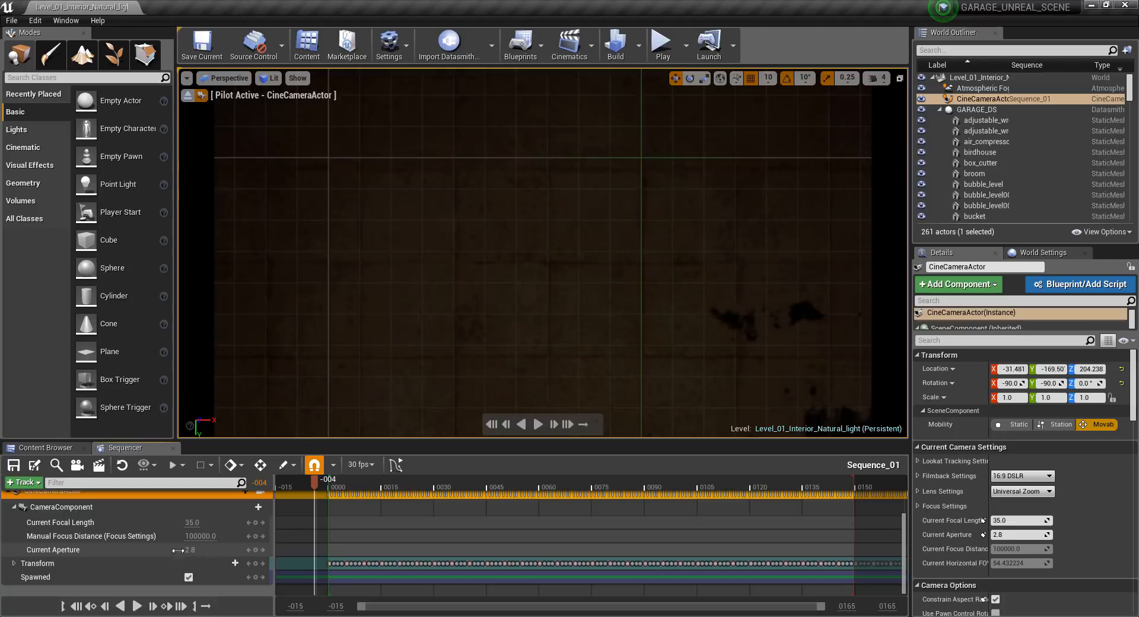
drag(177, 550, 148, 550)
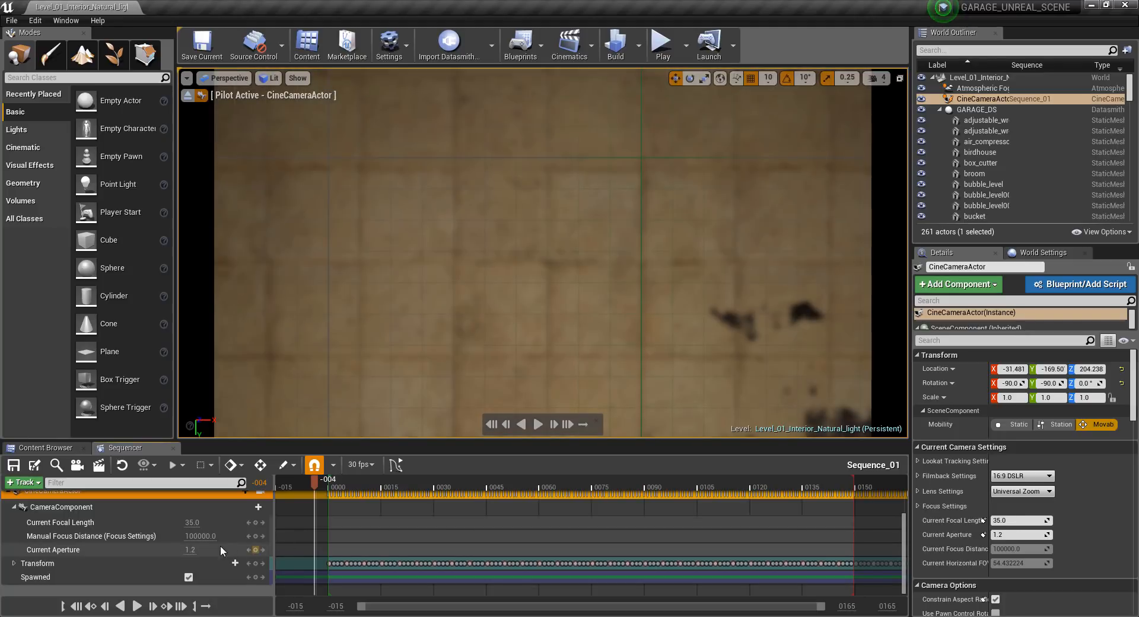
mouse_move(192, 535)
mouse_down()
mouse_move(181, 536)
mouse_move(192, 535)
mouse_up()
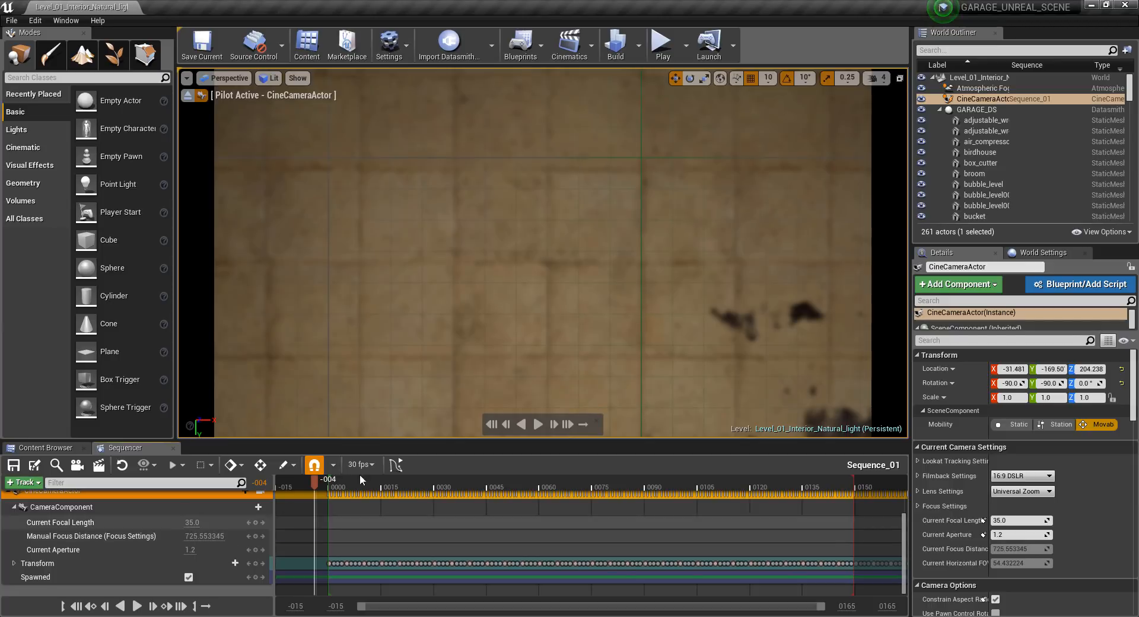
Scrub the imported camera animation and compare its framing with Camera_1's shaded view in 3ds Max.
drag(320, 483, 874, 496)
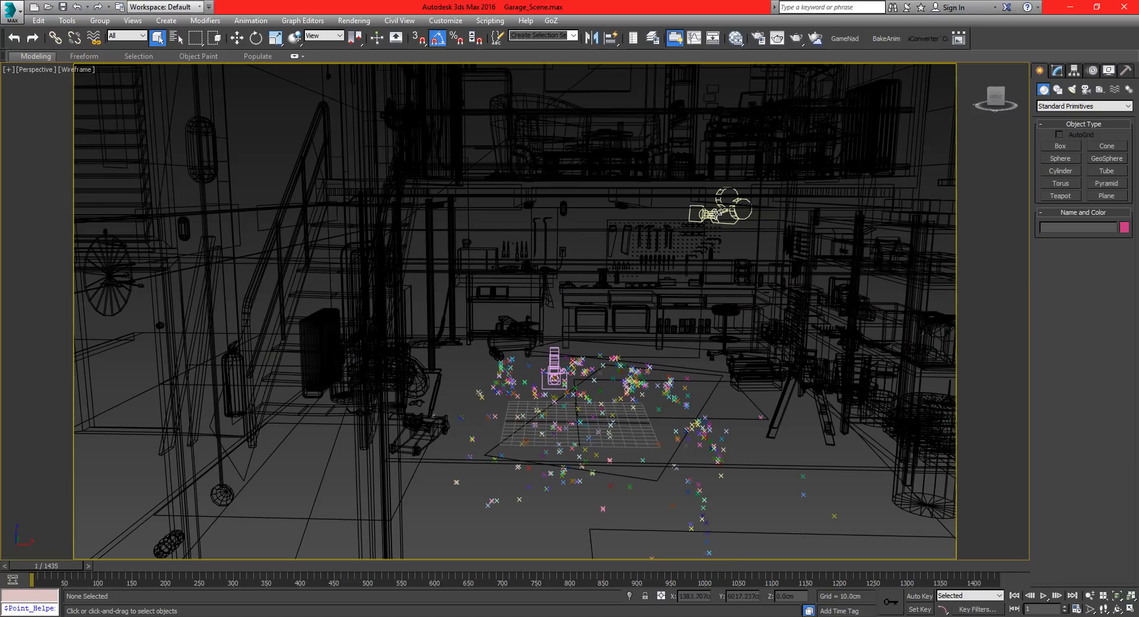
click(717, 214)
key(c)
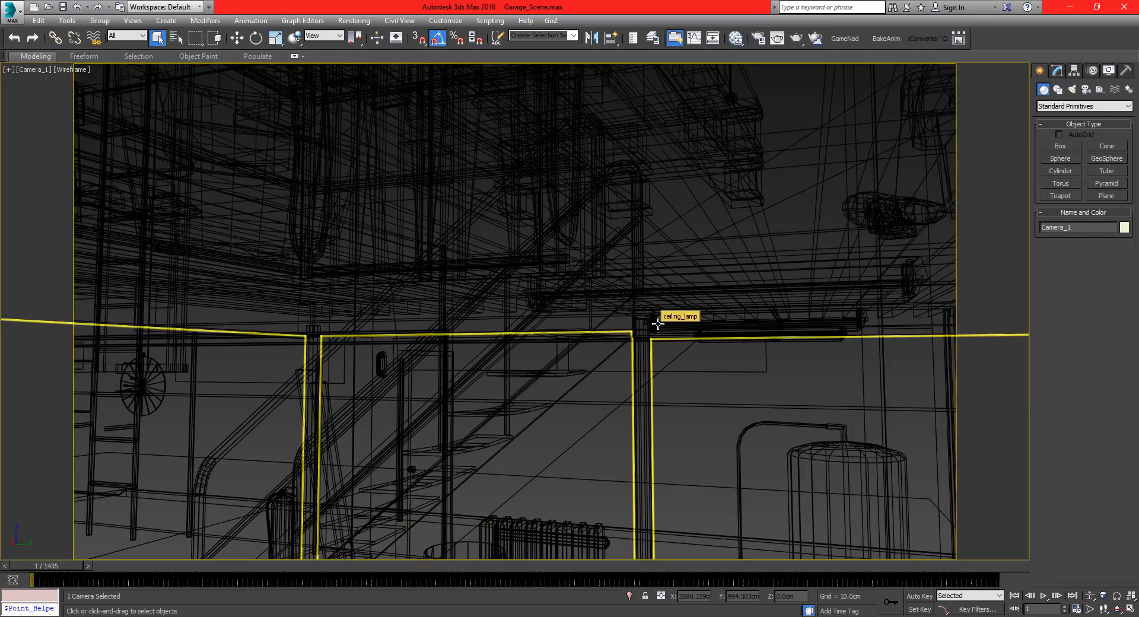
key(F3)
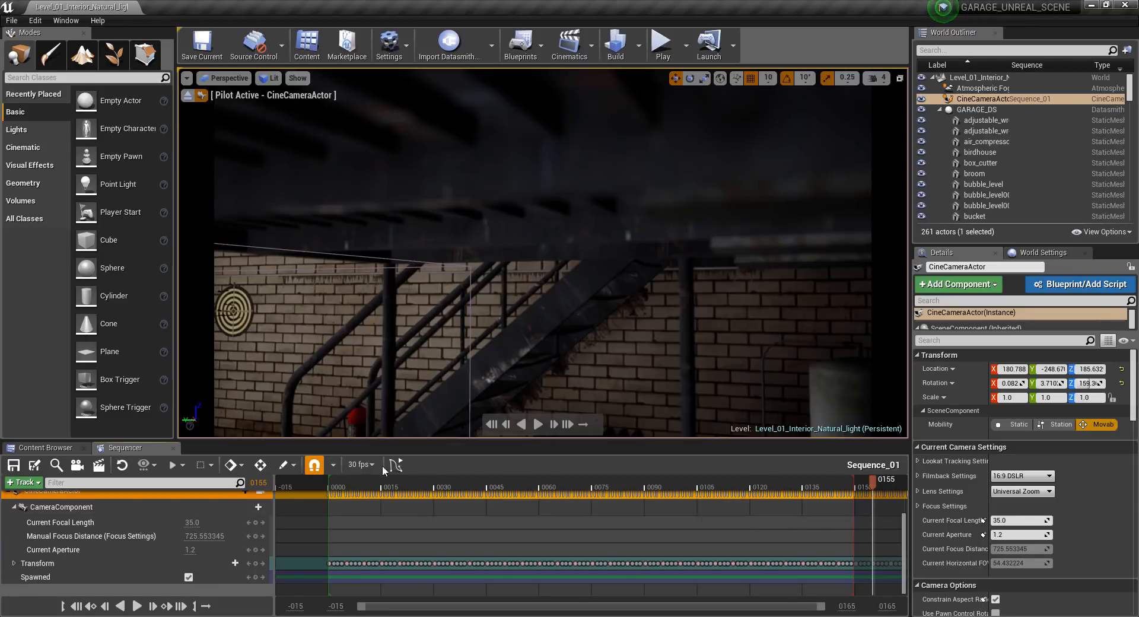
drag(344, 490, 852, 498)
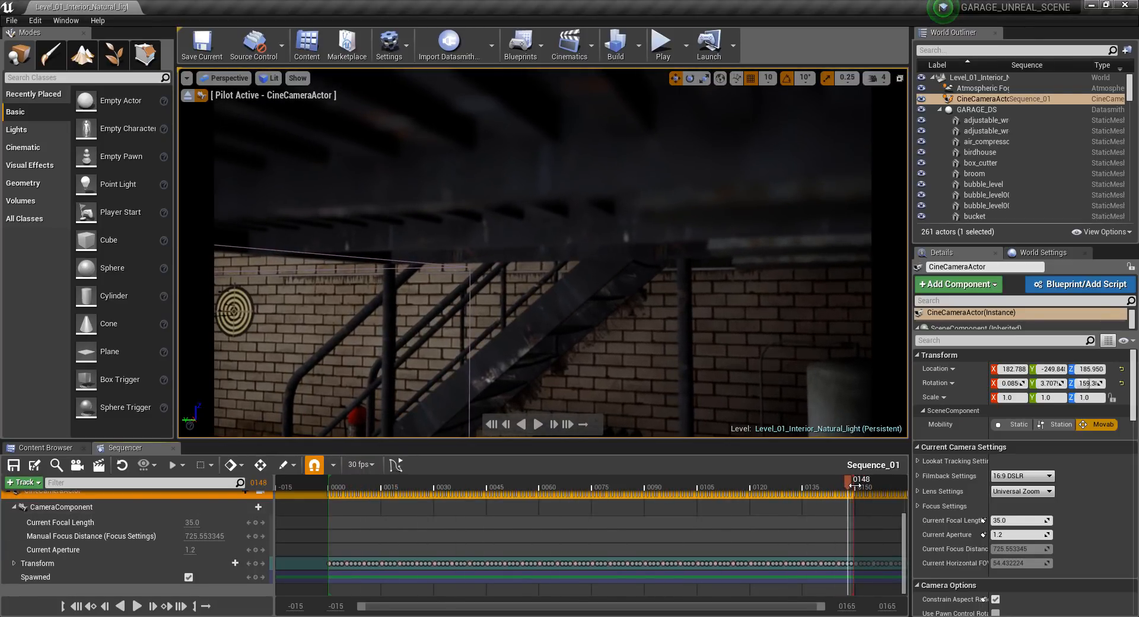
Extend the sequence's visible timeline and playback end to about frame 1800 and return the playhead to frame 4.
drag(826, 606, 1026, 604)
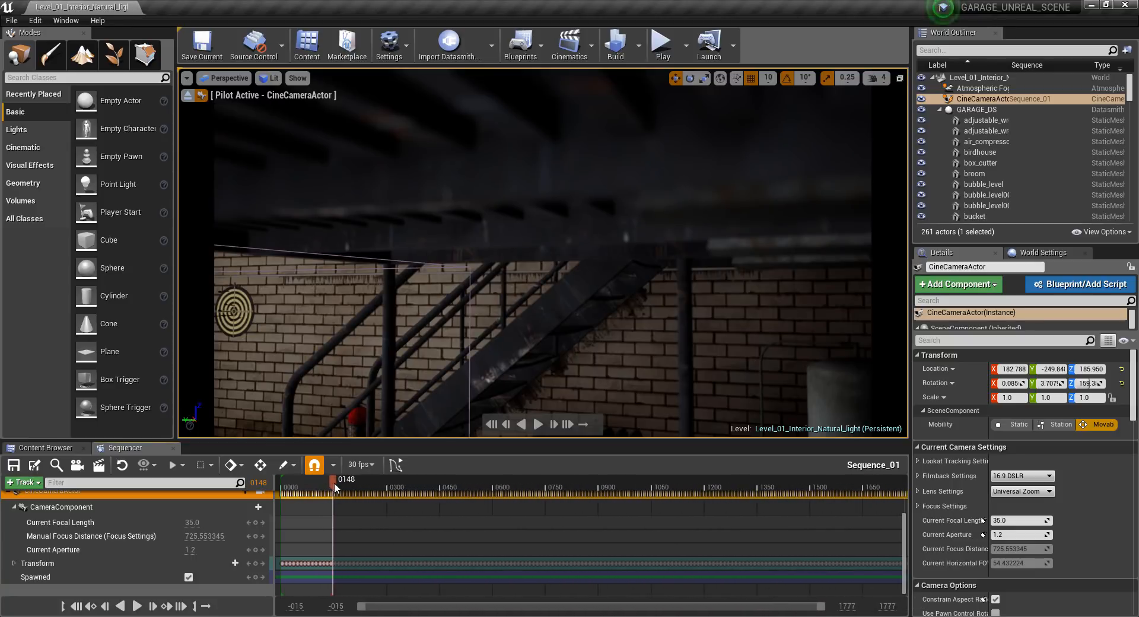
click(547, 483)
drag(334, 485, 907, 485)
drag(847, 607, 867, 607)
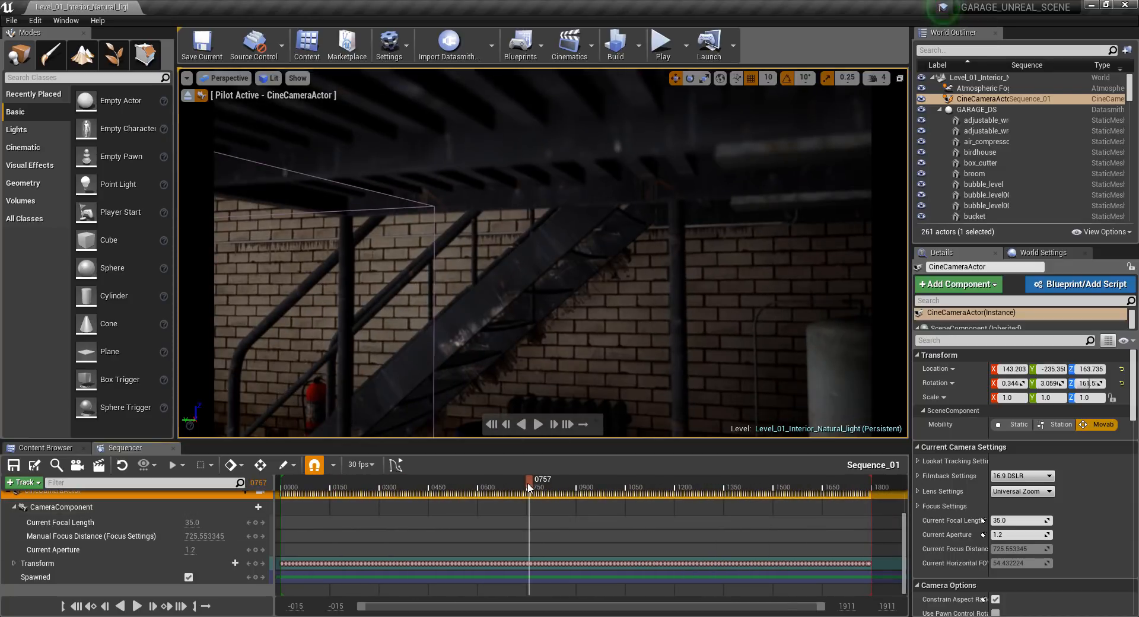
drag(533, 484, 280, 520)
scroll(280, 521, up, 1)
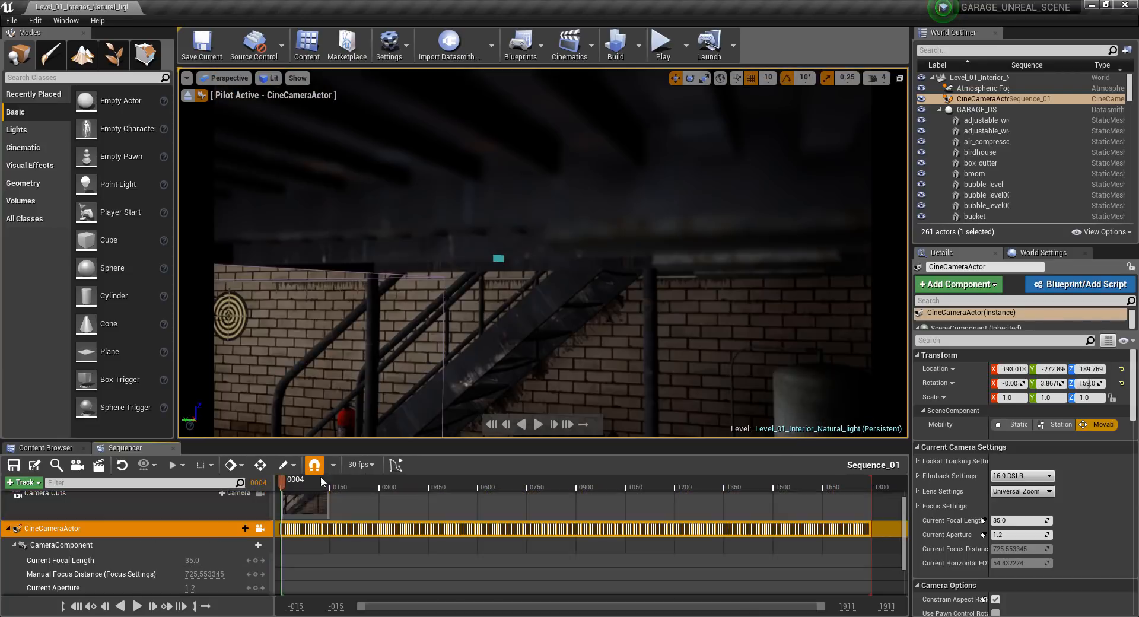
Set the sequence display rate to 23.976 (NTSC/24) and snap the playhead to frame 3.
click(362, 464)
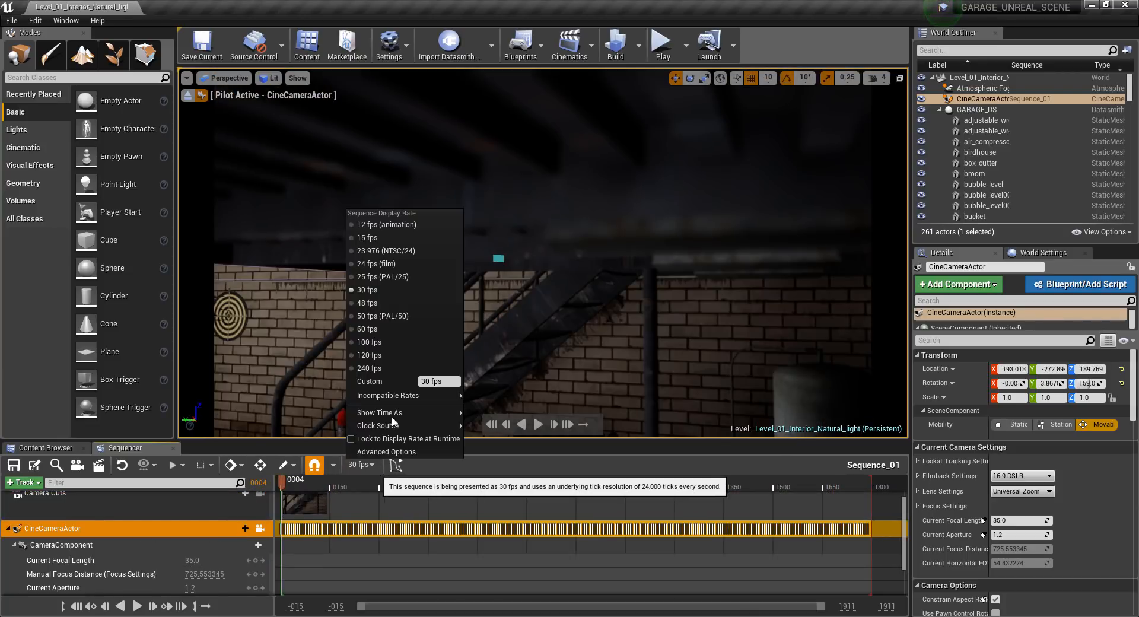
click(375, 250)
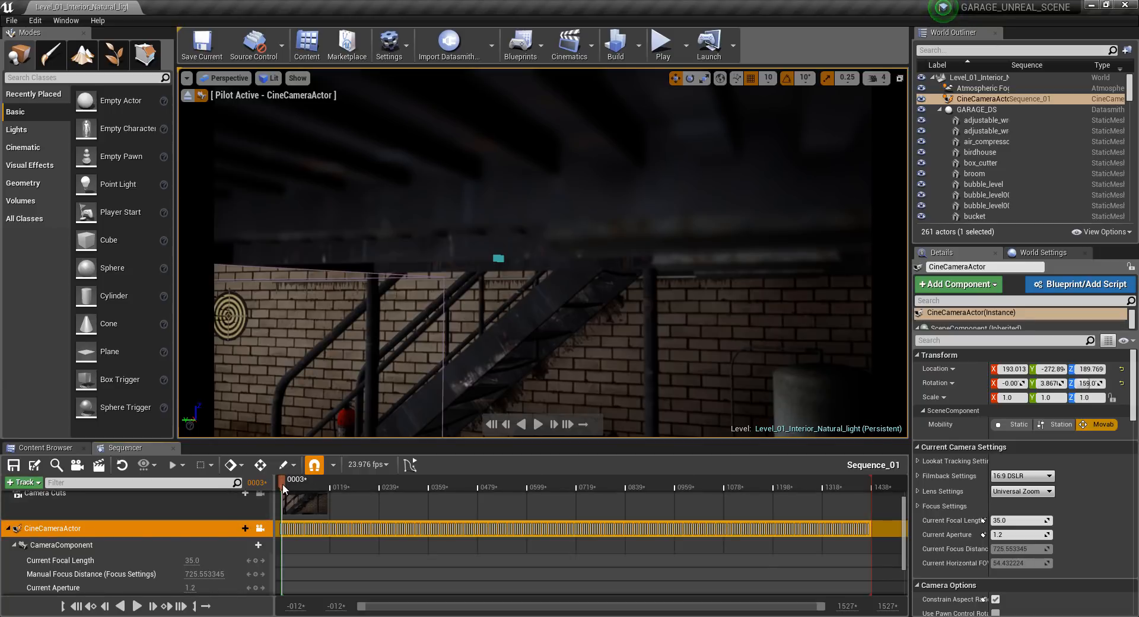
drag(279, 486, 283, 486)
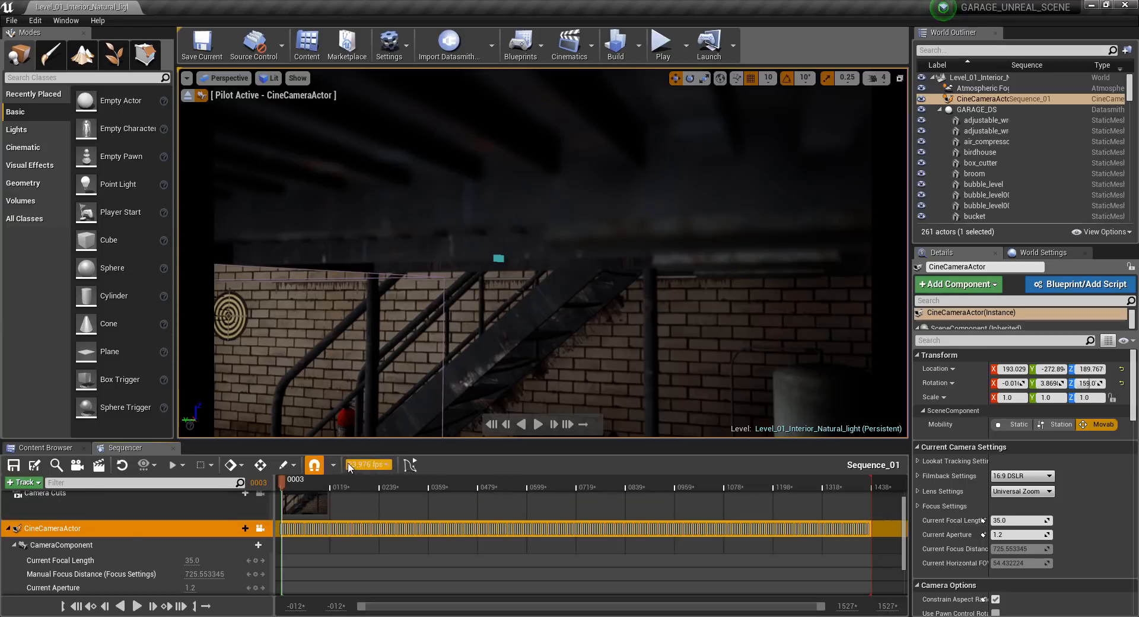
Open the movie render settings and extend the camera cut to the end of the sequence's playback range.
click(99, 464)
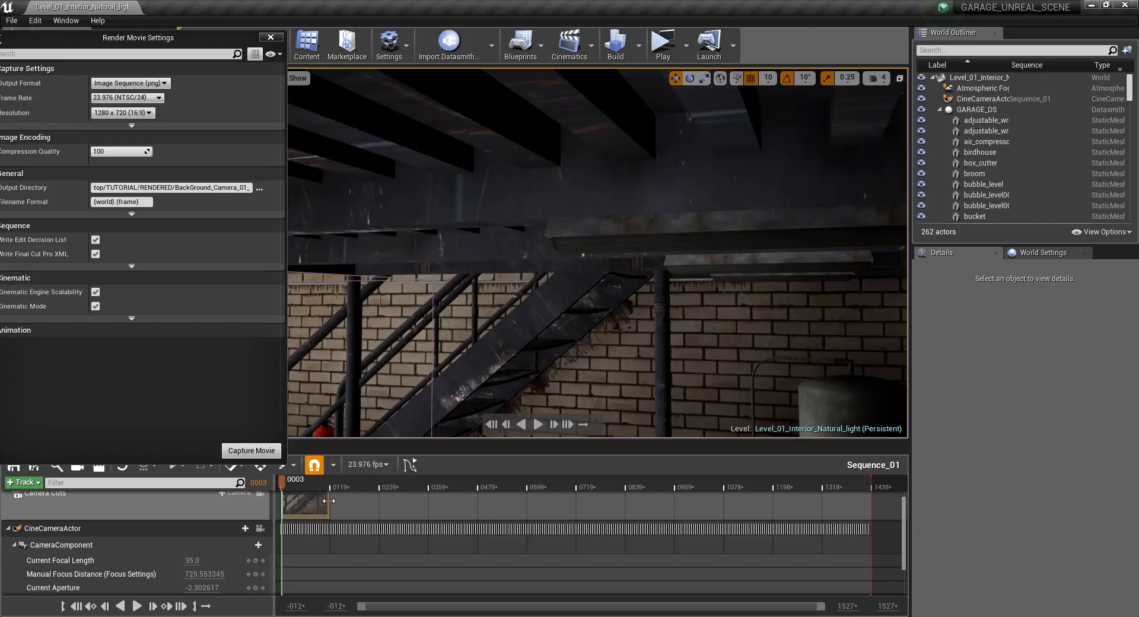
drag(328, 501, 871, 502)
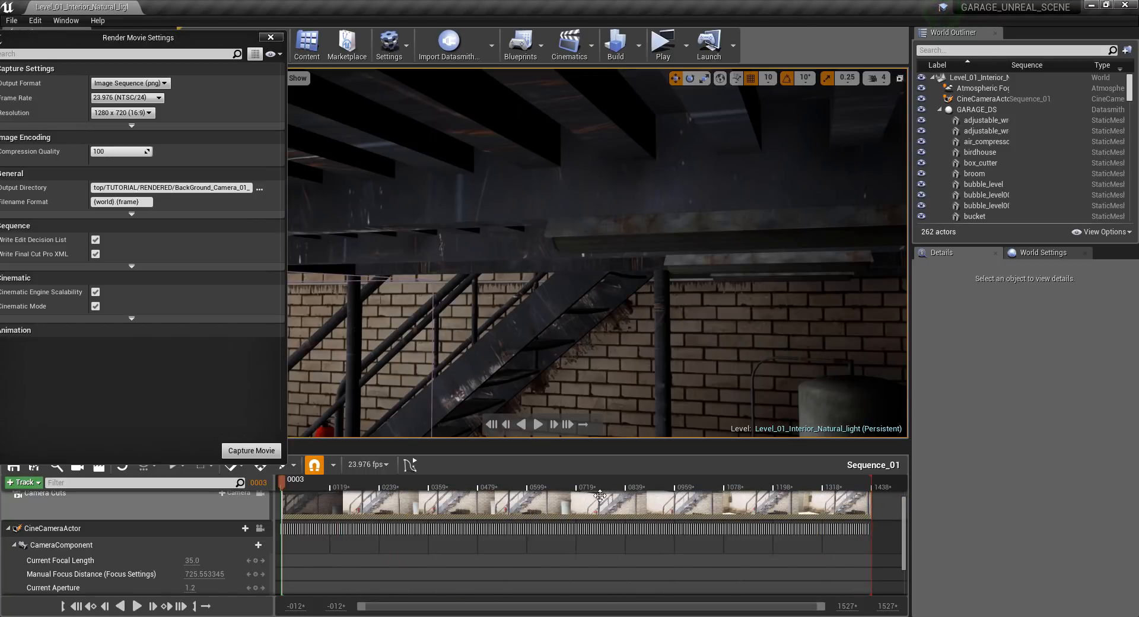
Start the movie capture, saving the Level_01_Interior_Natural_light level and Sequence_01 first.
drag(142, 37, 406, 48)
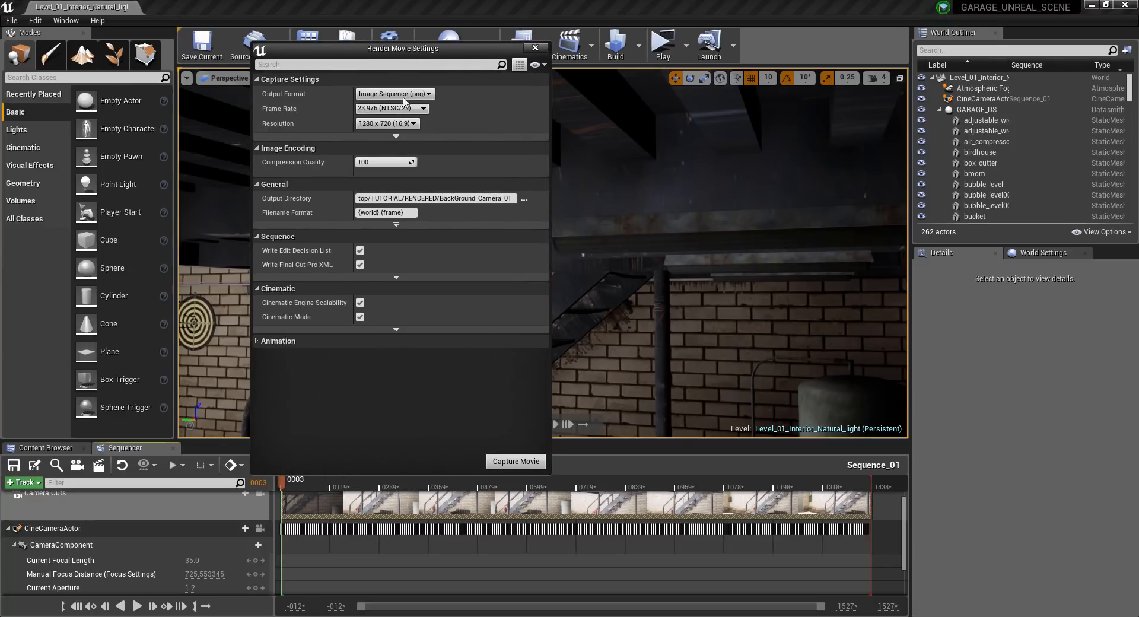
click(513, 461)
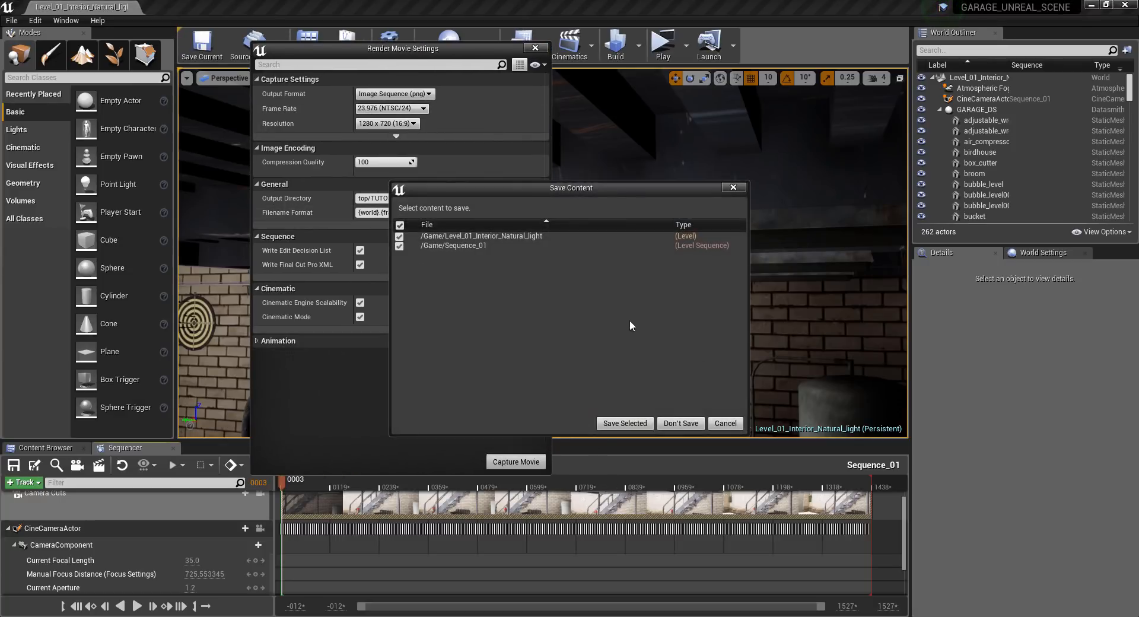
click(634, 425)
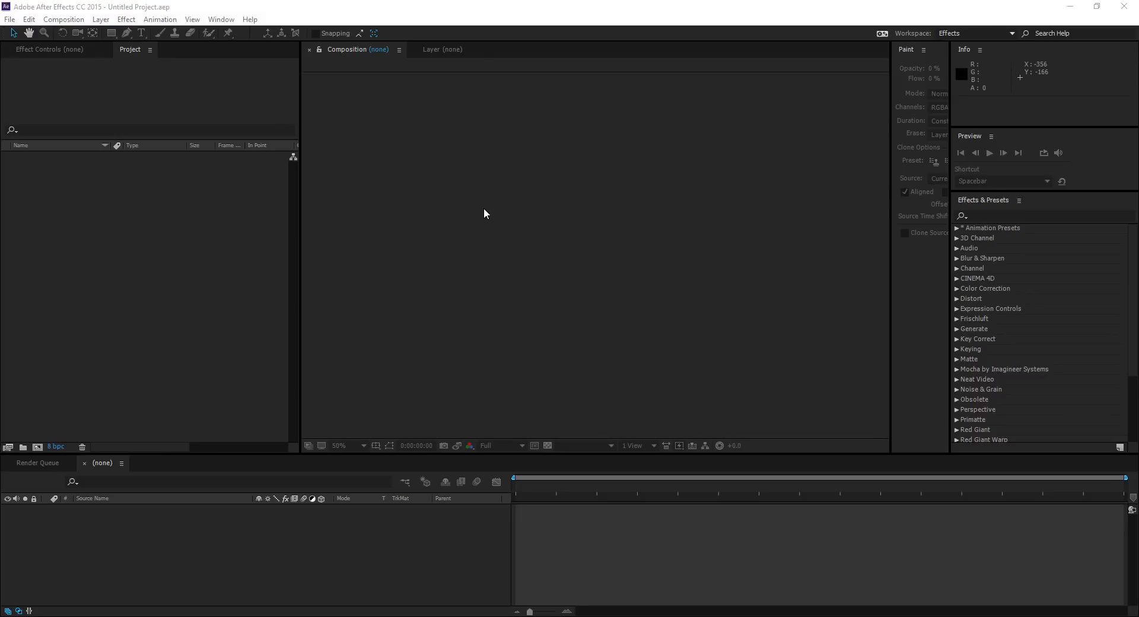
Switch to After Effects and import 10182018_210224.mov and the rendered Level_01_Interior_Natural_light PNG sequence.
click(121, 165)
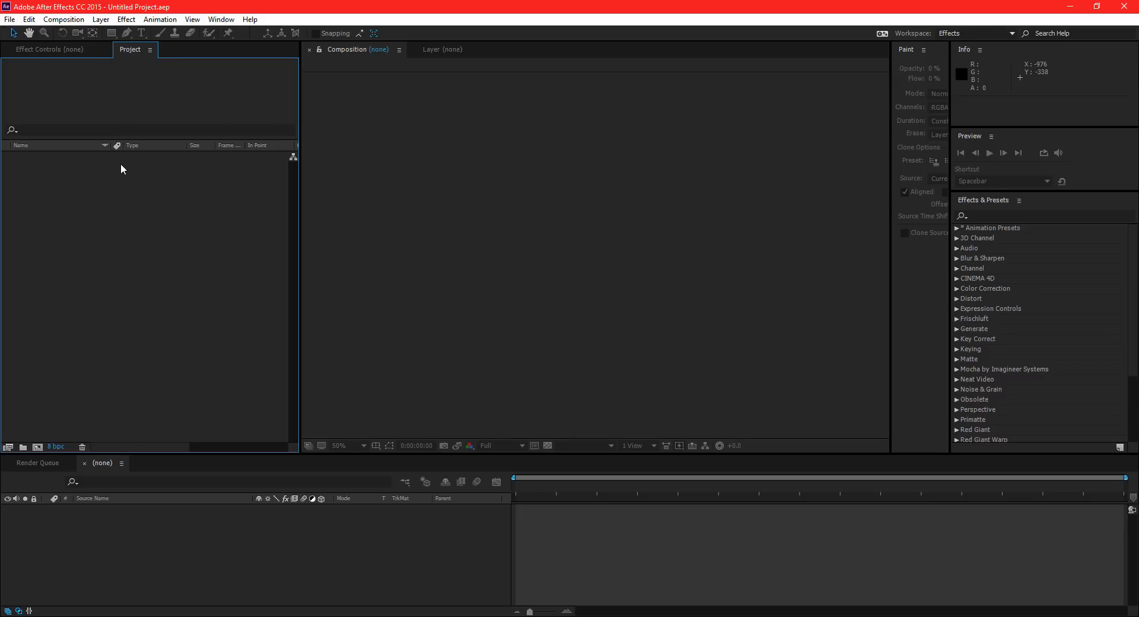
double_click(121, 165)
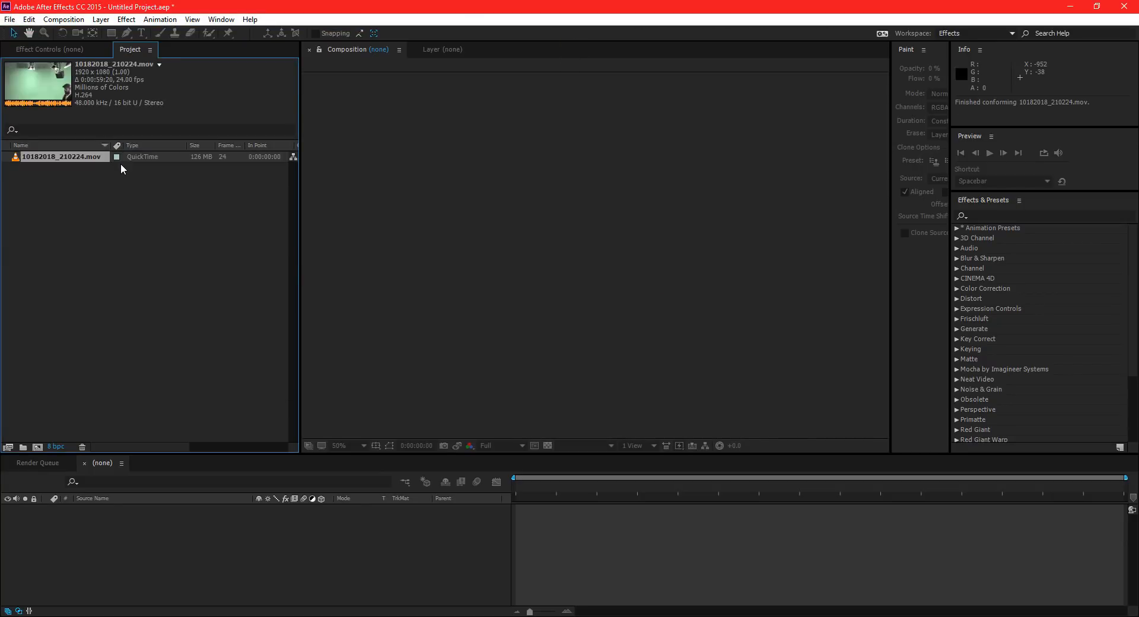
double_click(121, 168)
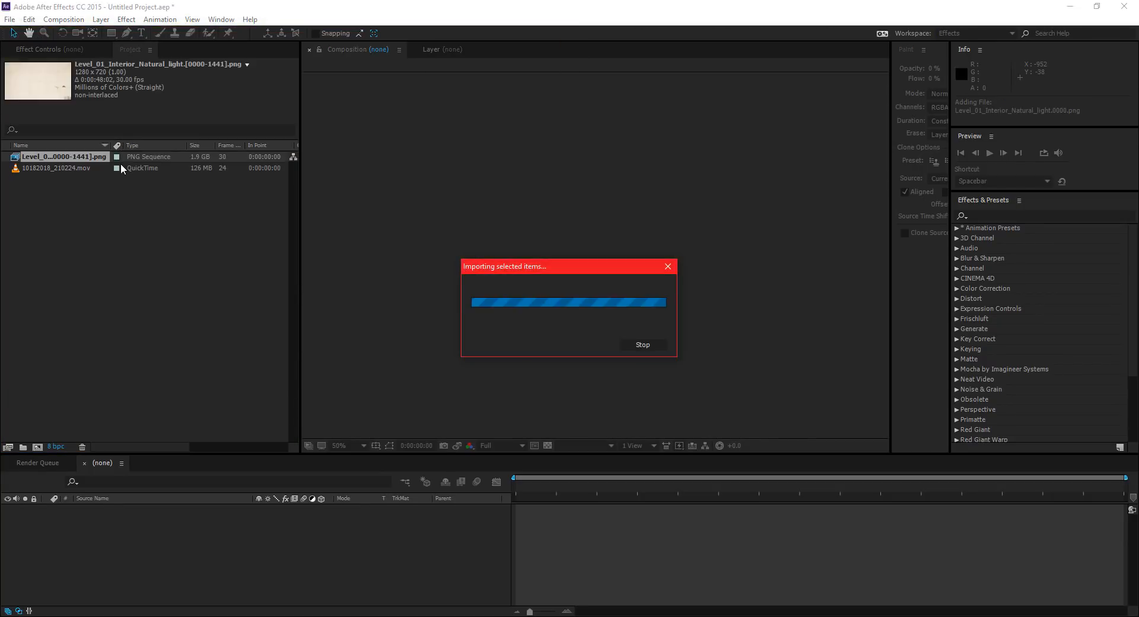
key(Up)
key(Up)
key(Up)
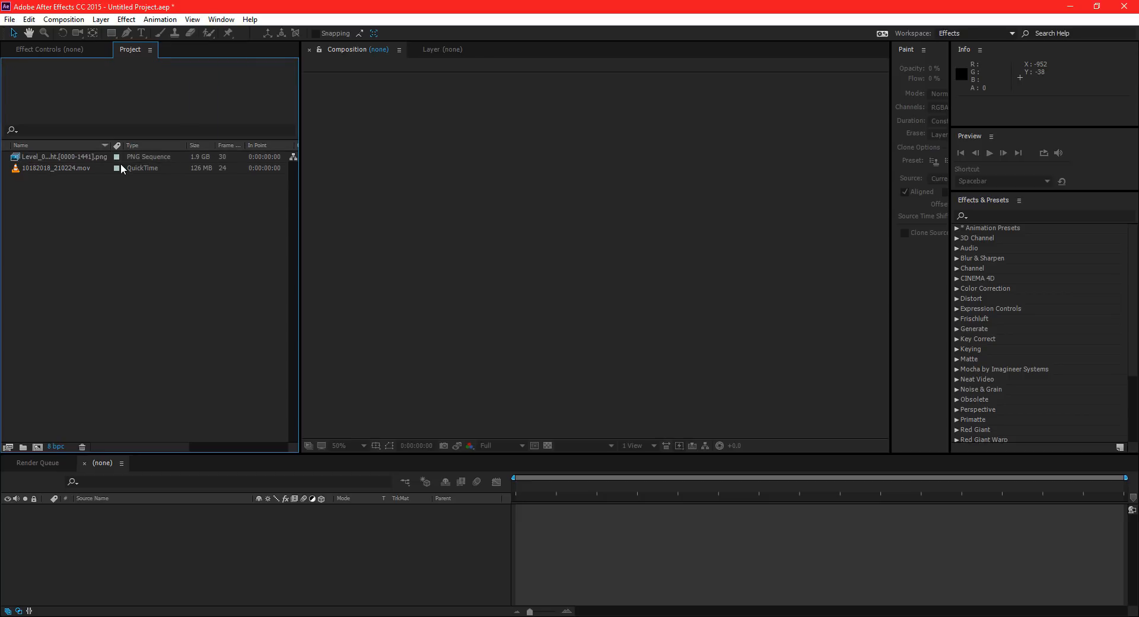
Interpret the Level_01_Interior_Natural_light PNG sequence with an assumed frame rate of 24 frames per second.
right_click(120, 165)
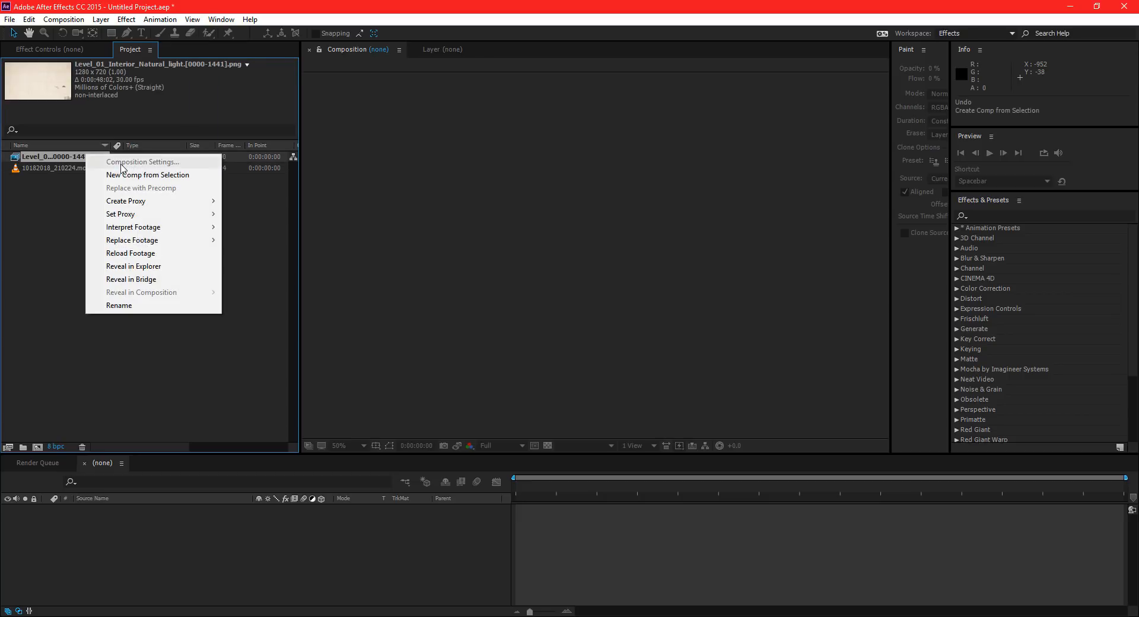
key(Up)
key(Up)
key(Up)
key(Up)
key(Up)
key(Up)
key(Right)
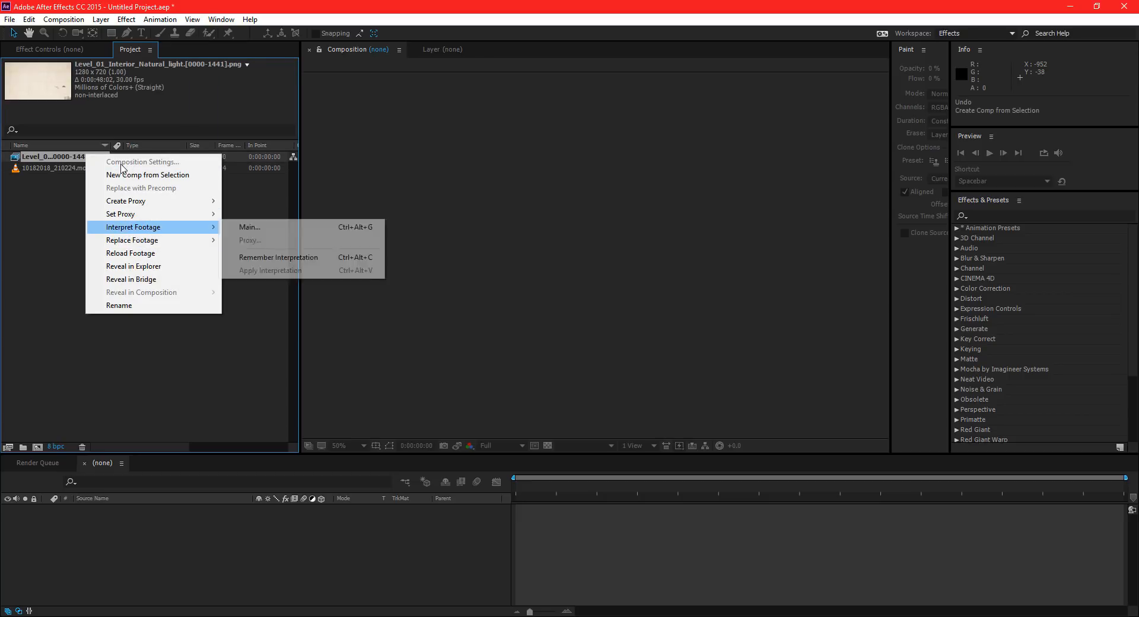
key(Return)
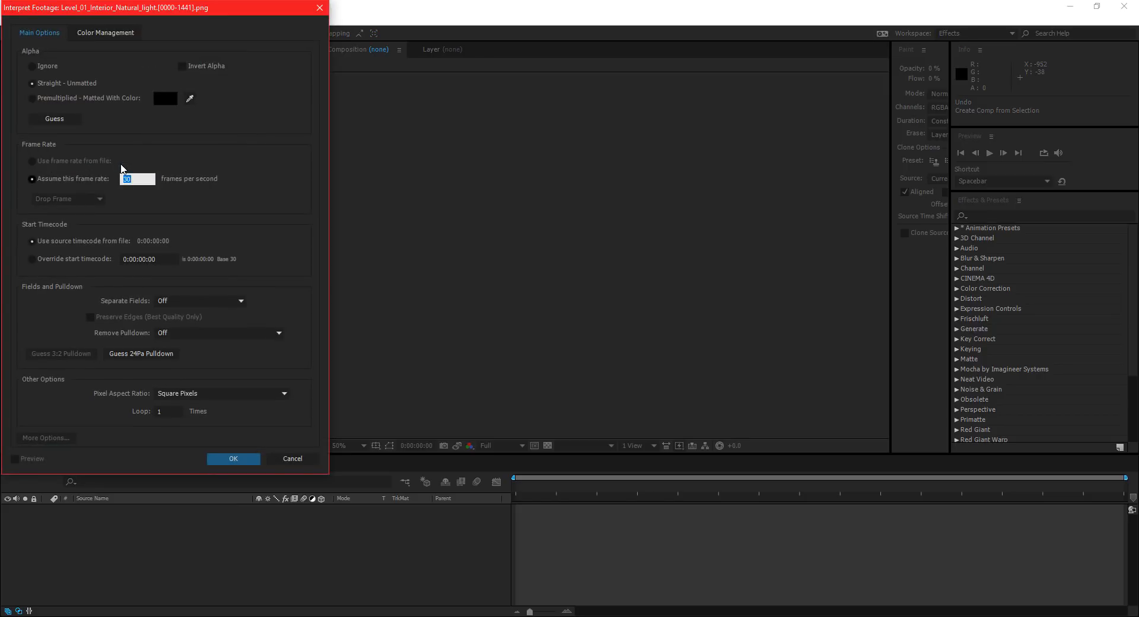
text(24)
key(Return)
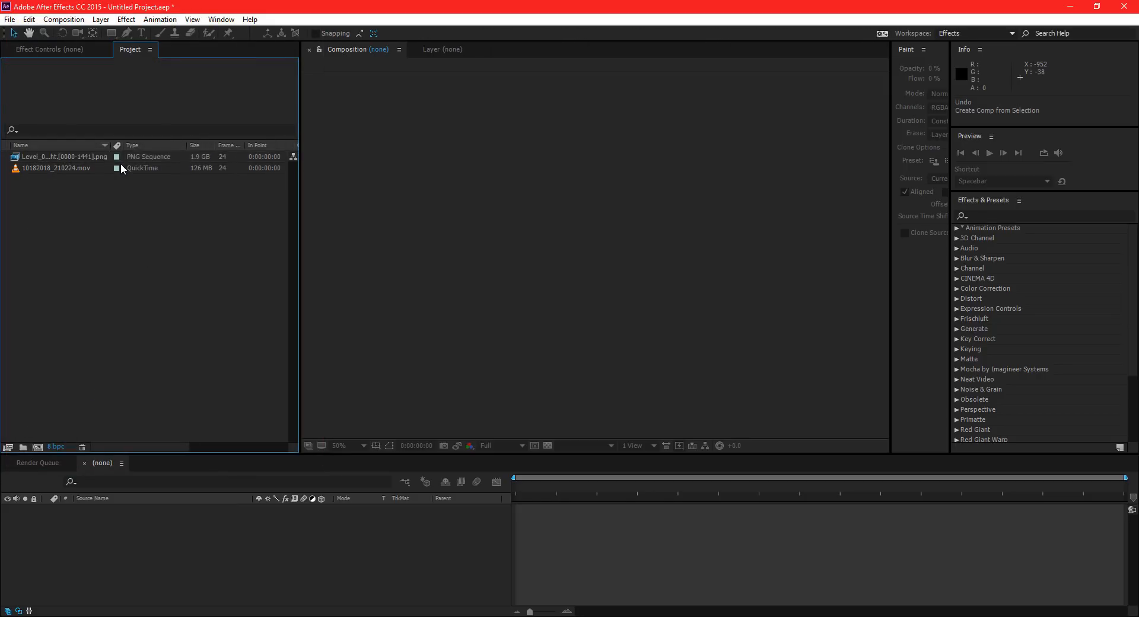
Create a new composition from the Level_01_Interior_Natural_light PNG sequence.
click(121, 165)
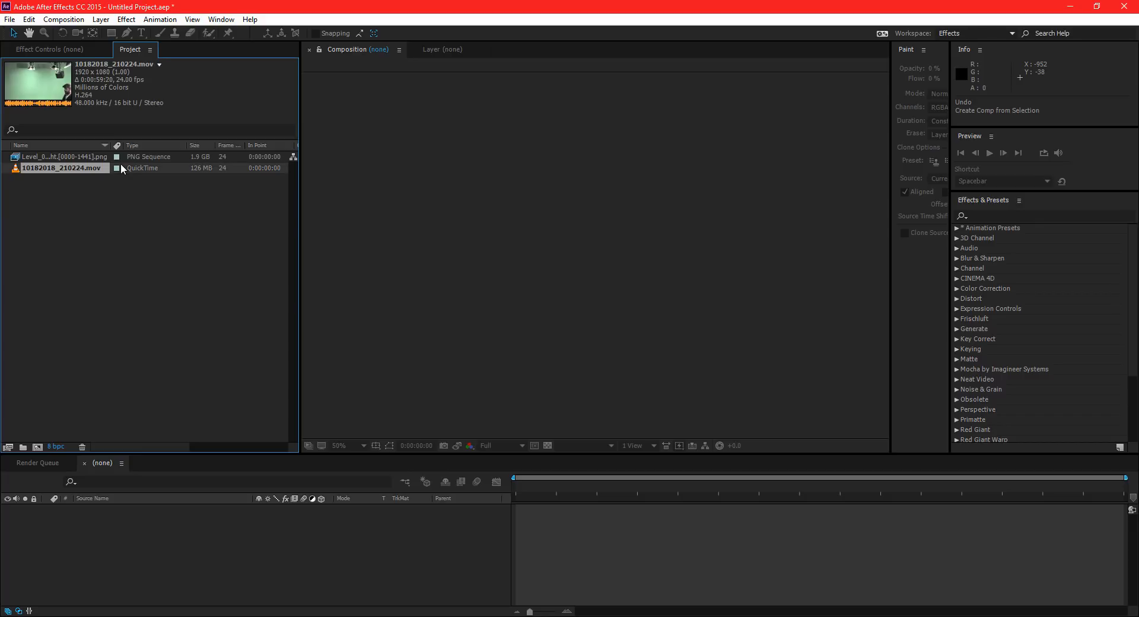
click(63, 157)
drag(63, 168, 117, 519)
click(121, 164)
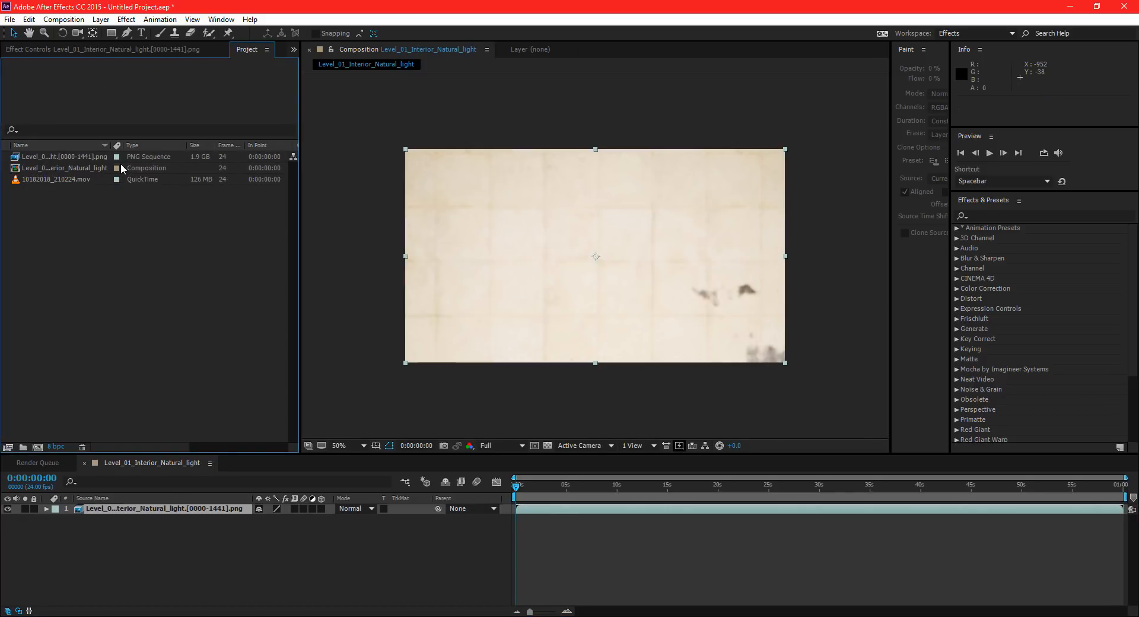
Add the green-screen clip 10182018_210224.mov to the composition above the background sequence layer.
key(Down)
key(Down)
key(Down)
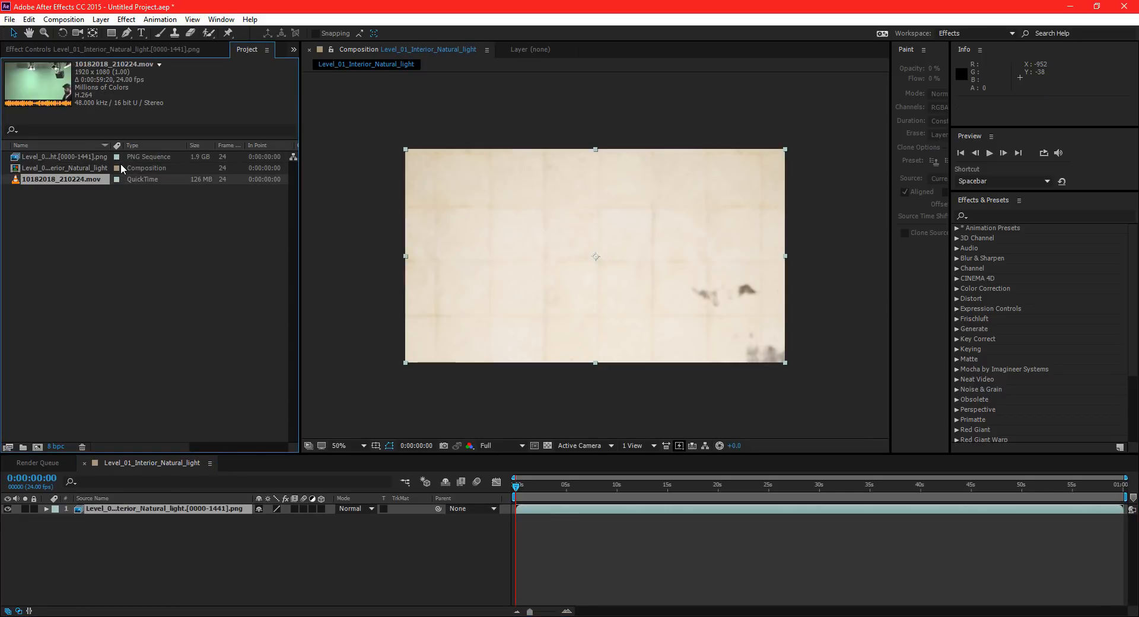
key(Up)
click(64, 157)
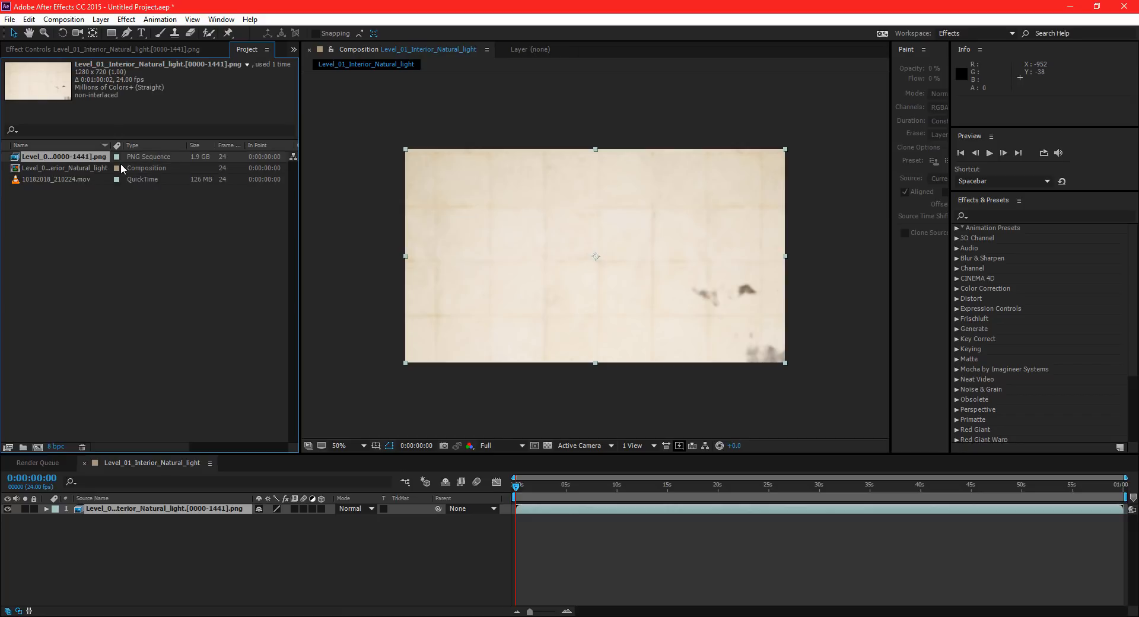
drag(61, 179, 164, 508)
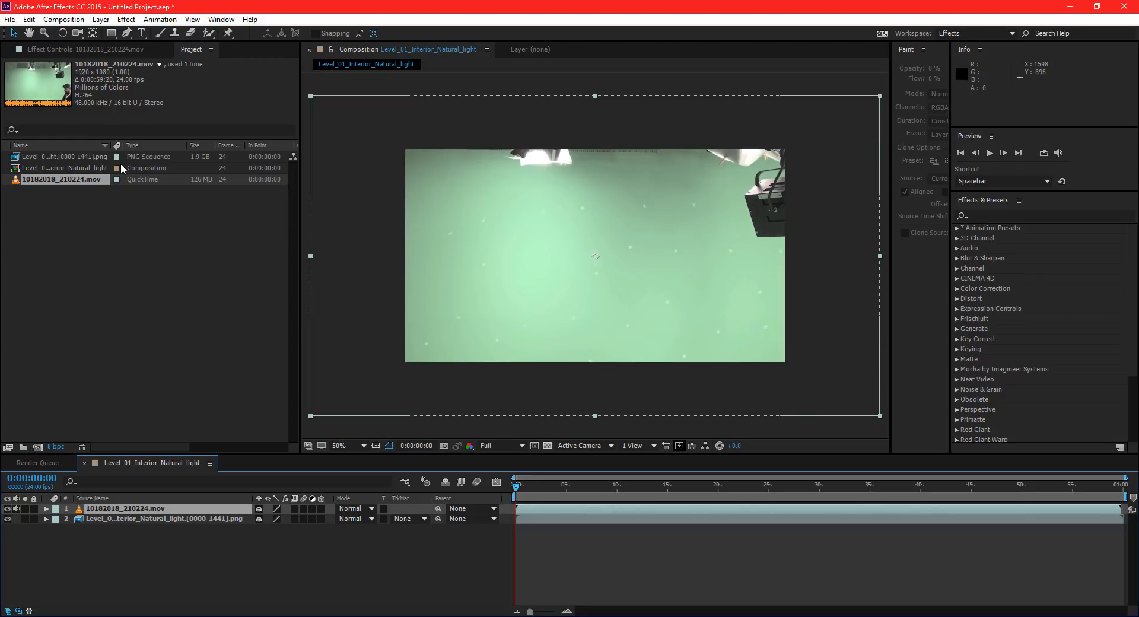
Scale the green-screen clip down to fit the composition frame and keep its layer selected.
click(121, 165)
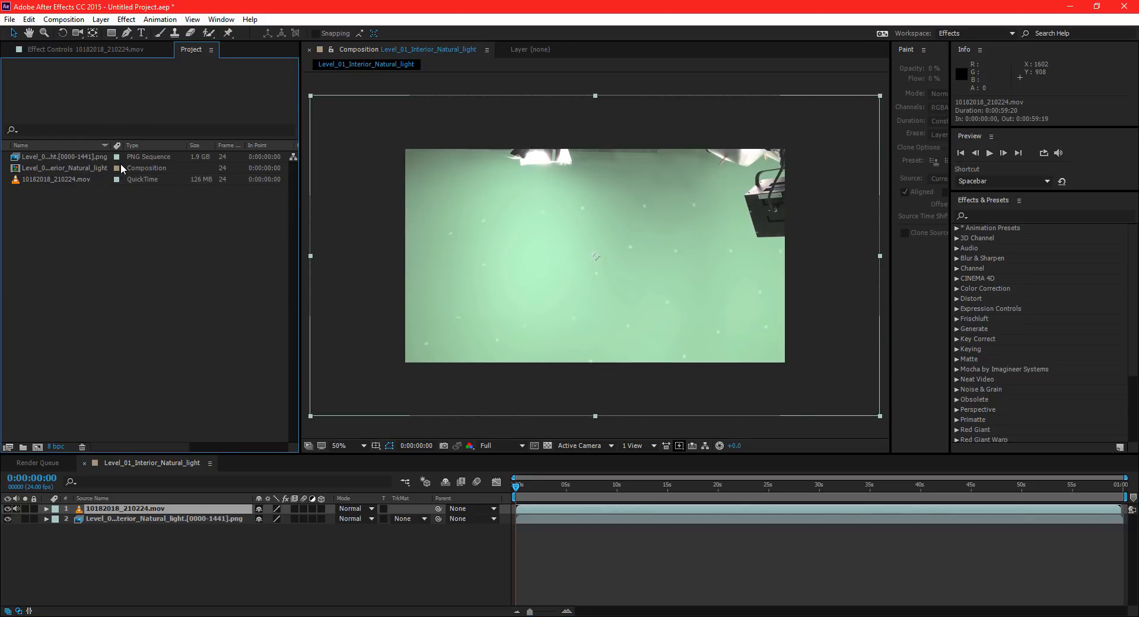
shift+drag(880, 416, 788, 363)
click(126, 509)
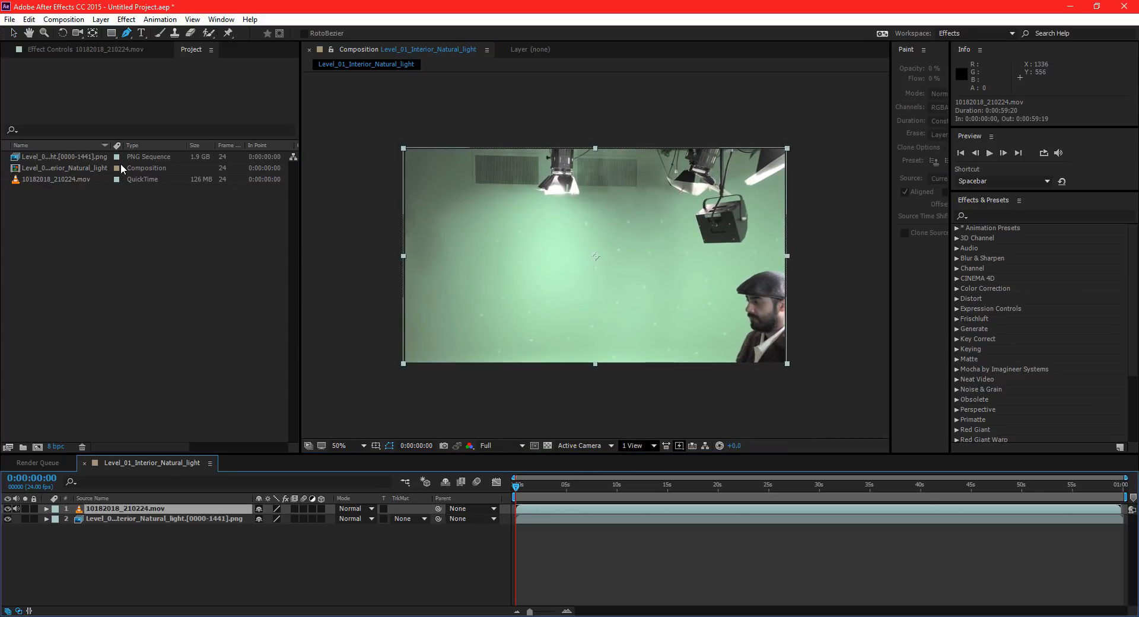
Draw a closed ten-point garbage mask around the actor on the green-screen layer with the Pen tool.
key(g)
click(762, 258)
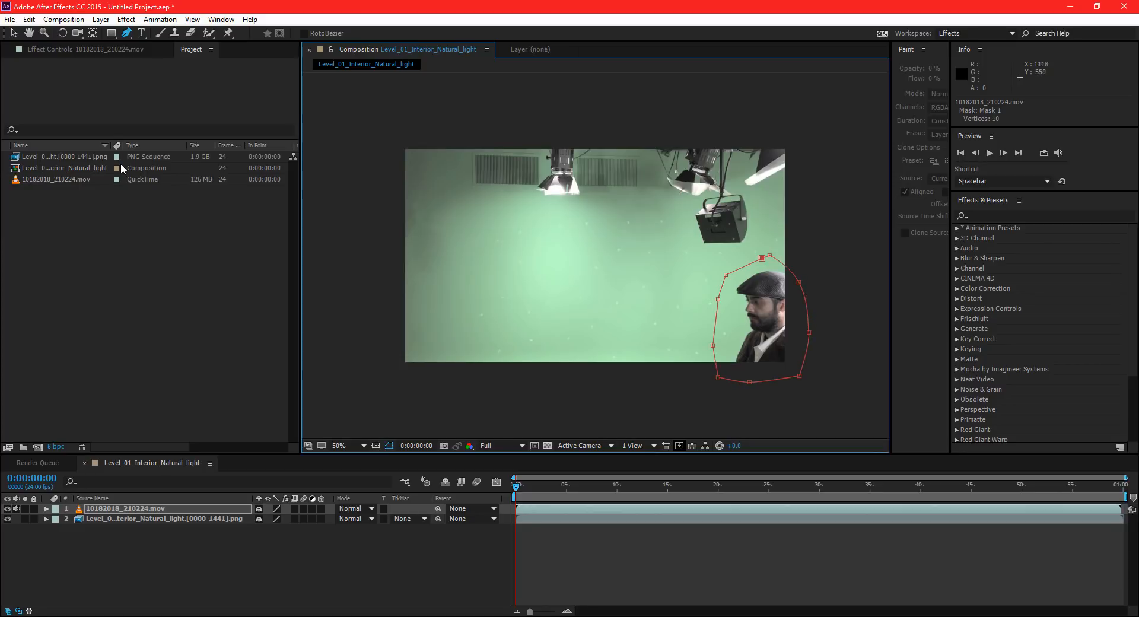
click(762, 258)
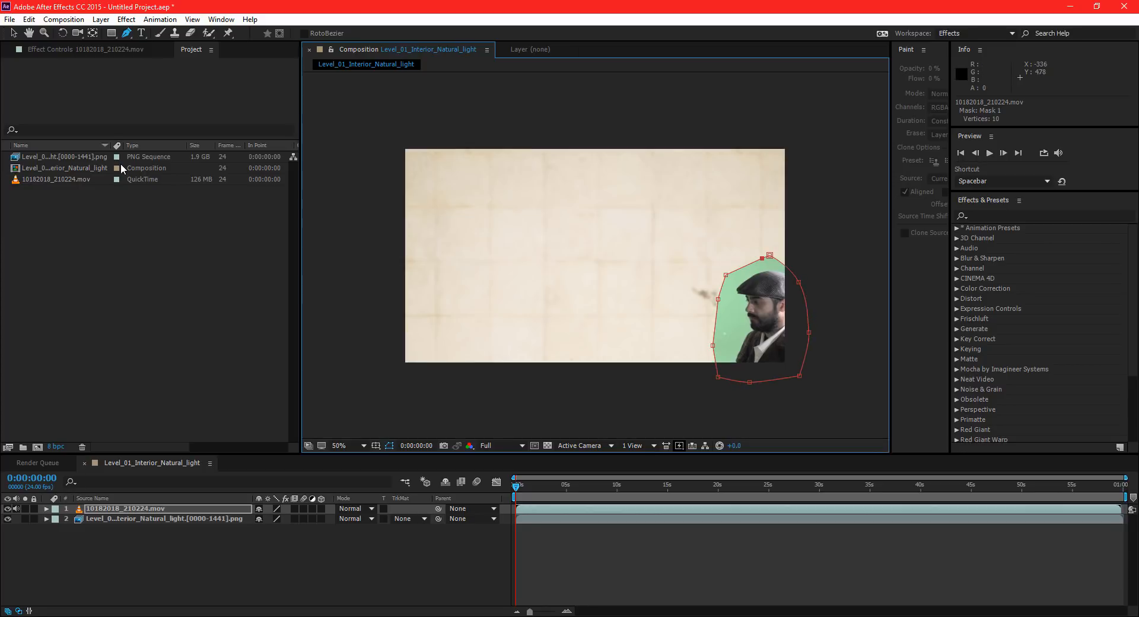
key(v)
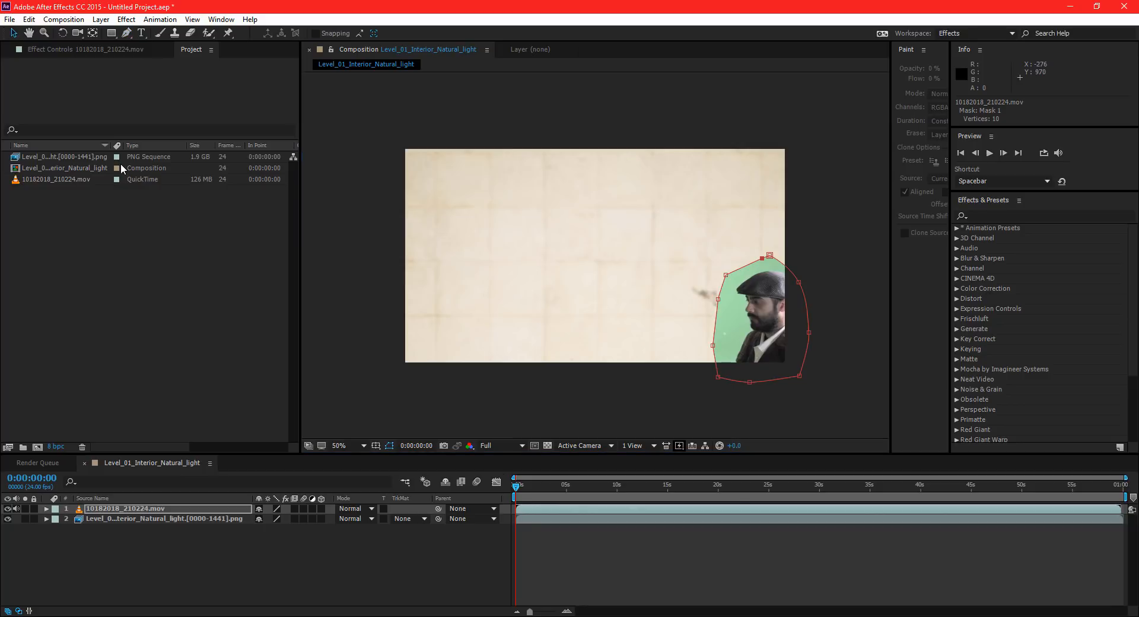
Play ahead to 0:00:01:13, then move and enlarge the mask so it surrounds the actor.
key(space)
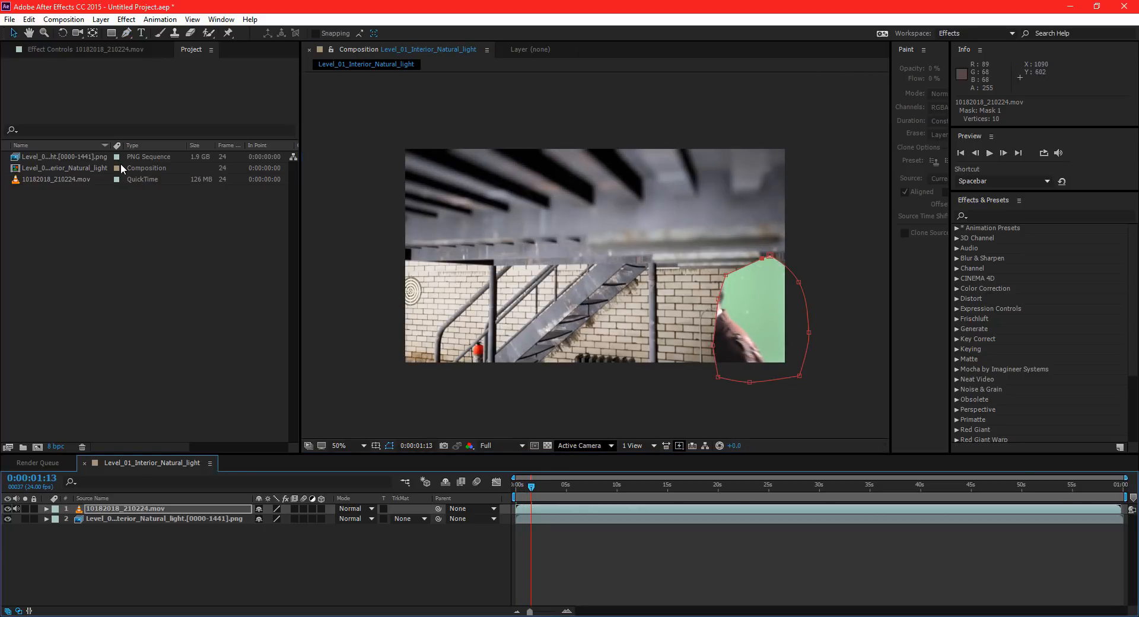
double_click(741, 268)
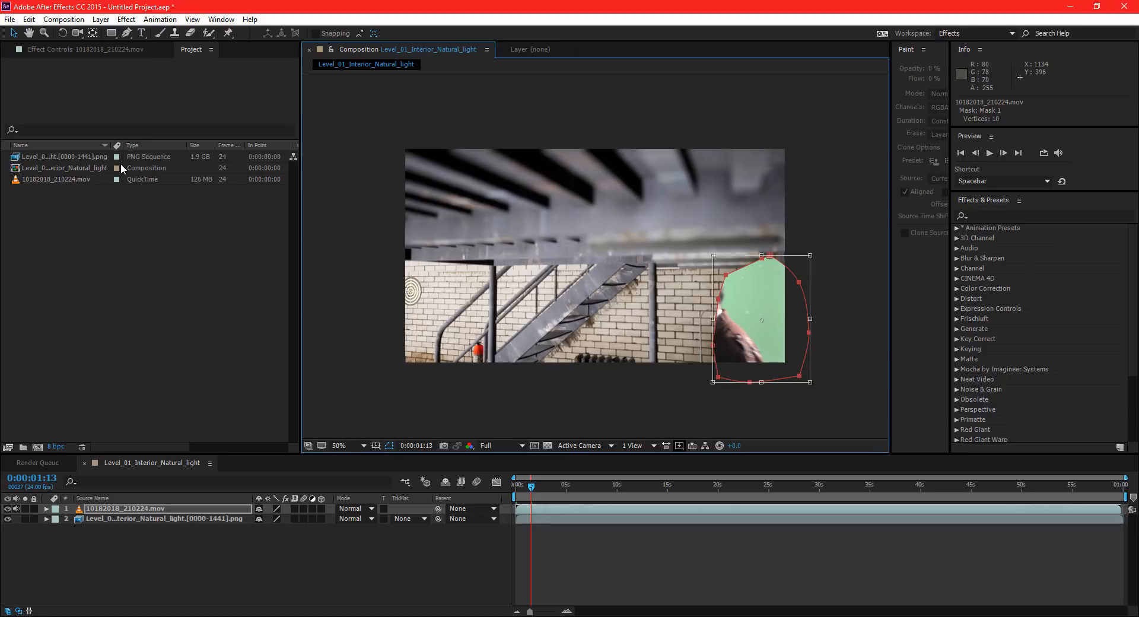
drag(742, 268, 683, 263)
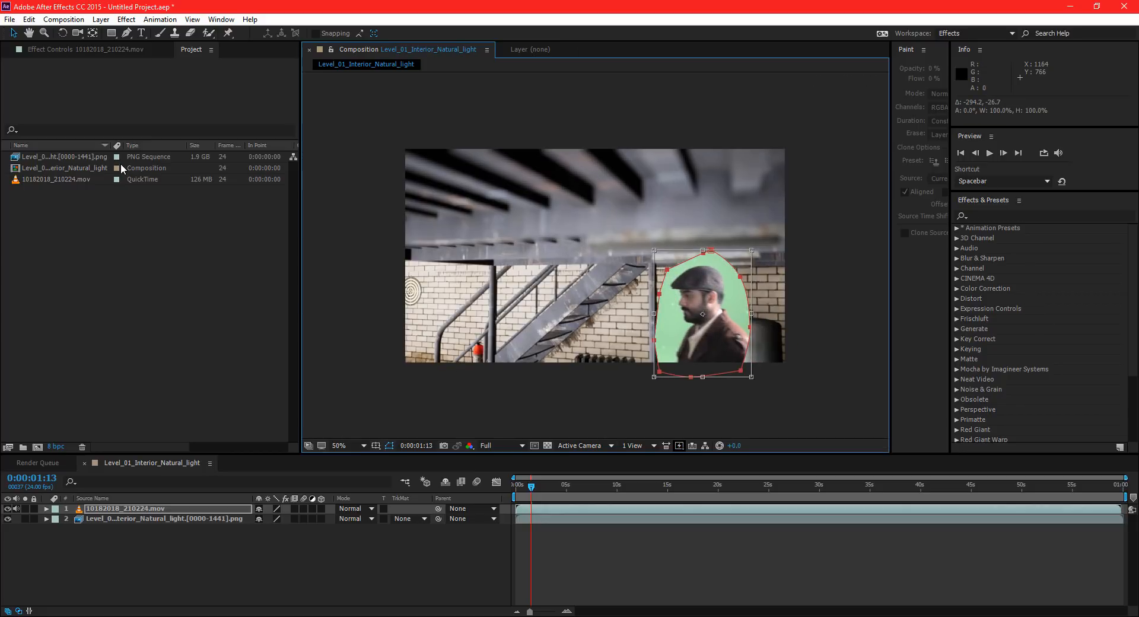
drag(751, 377, 786, 406)
drag(722, 328, 707, 308)
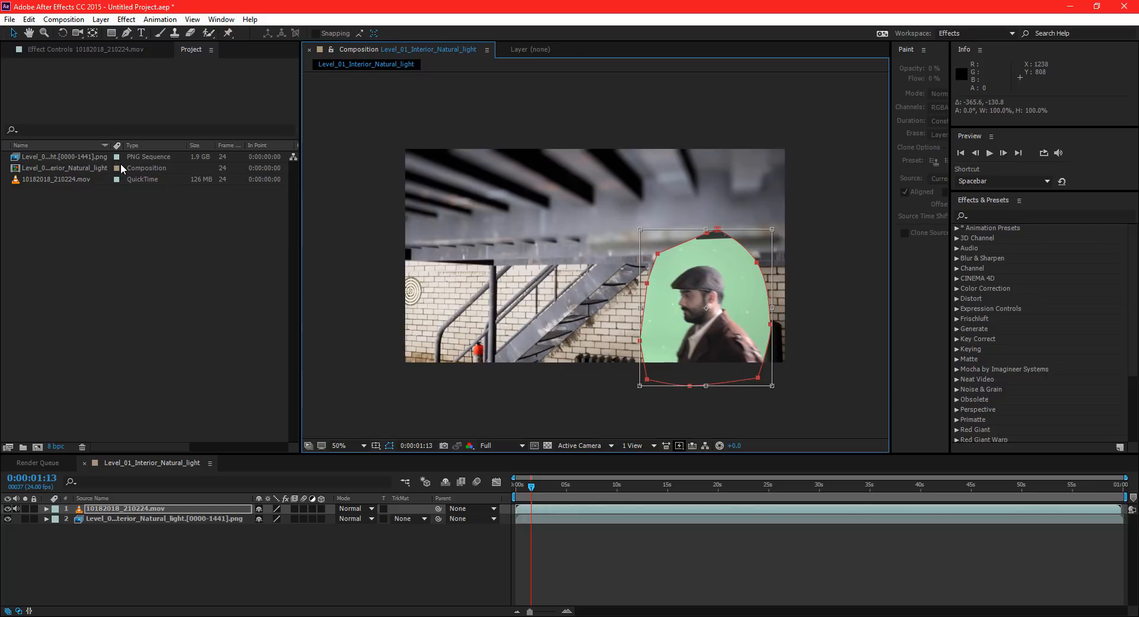
drag(771, 386, 785, 399)
drag(719, 266, 713, 282)
Fit the mask around the actor at the first frame and keyframe its path following him up to 0:00:11:05.
key(Home)
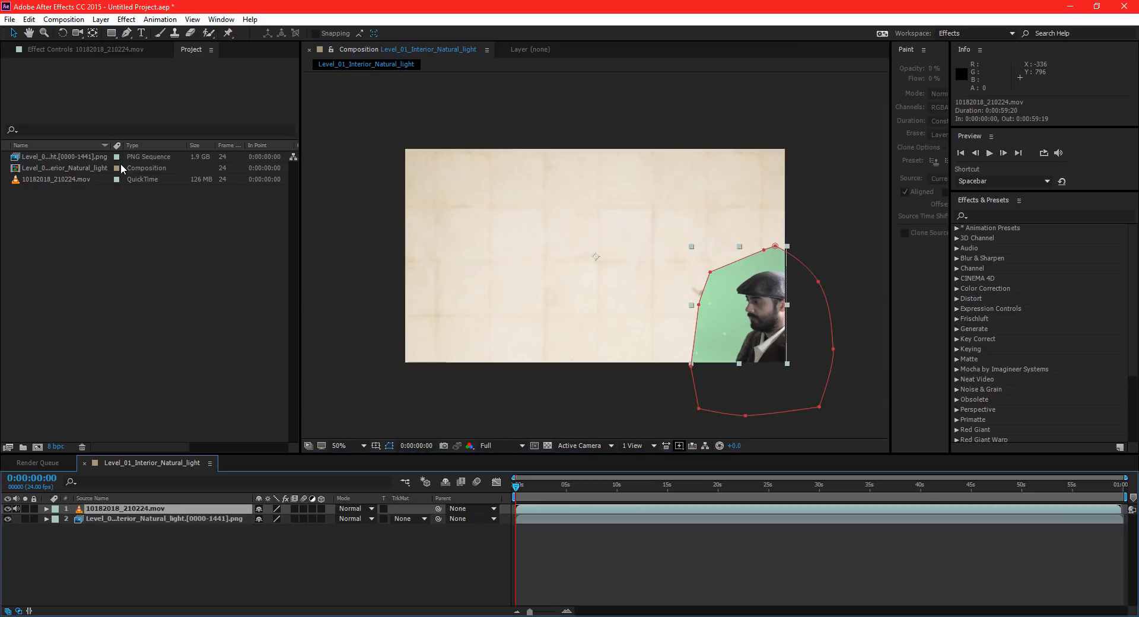
key(m)
key(k)
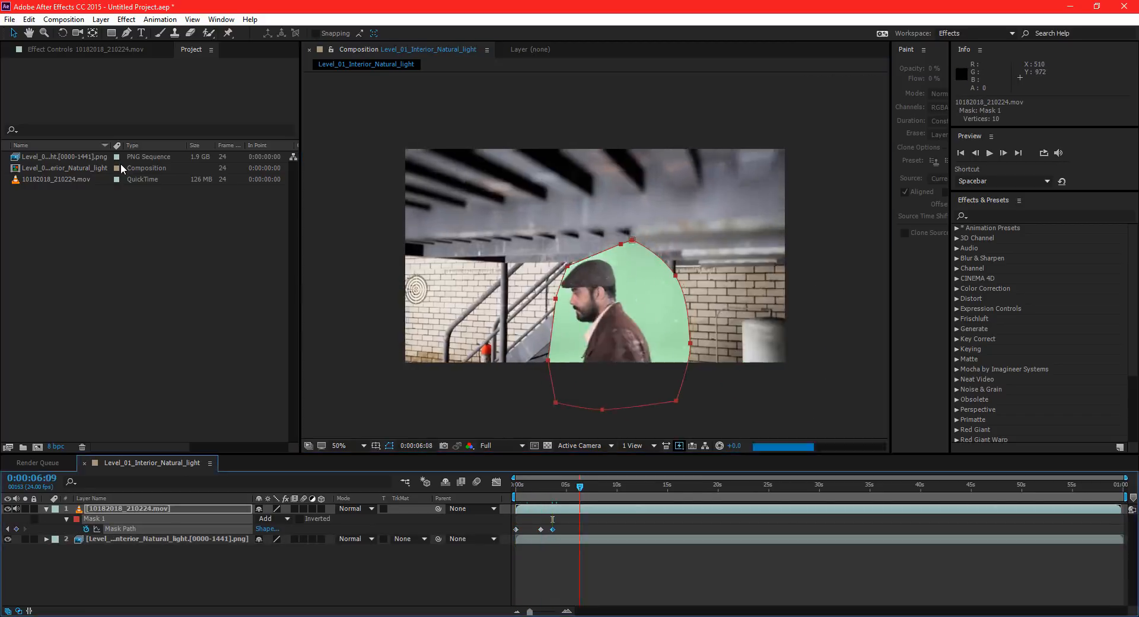
key(k)
key(k)
drag(568, 487, 629, 486)
drag(705, 398, 711, 390)
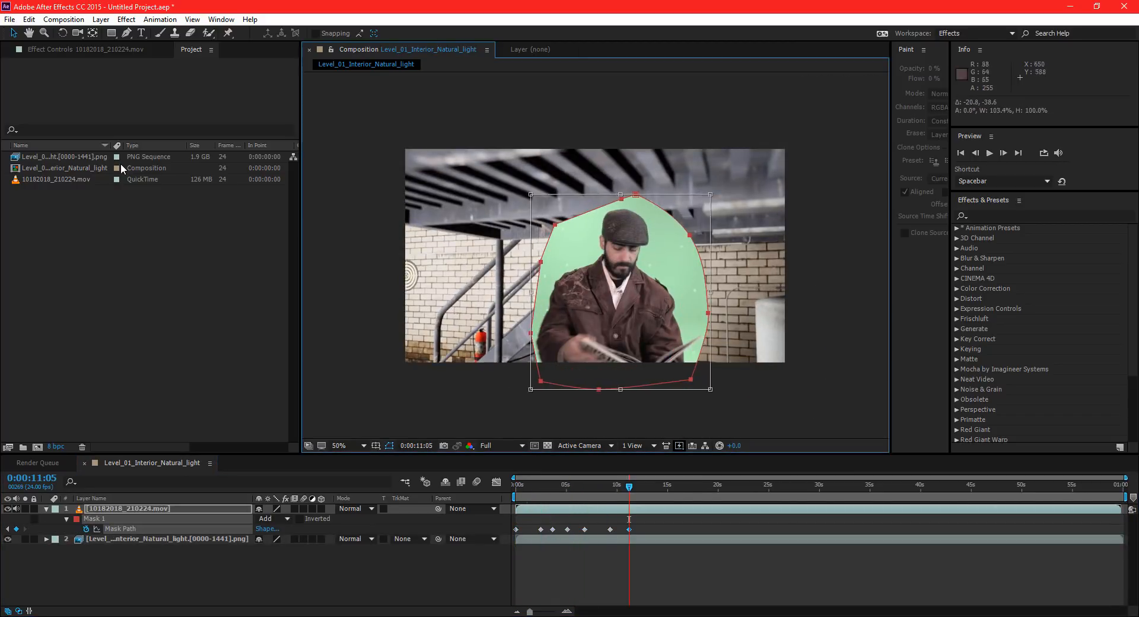
Continue keyframing the mask path around the moving actor from 0:00:11:05 to about 56 seconds.
drag(628, 487, 656, 486)
drag(629, 297, 634, 260)
drag(656, 486, 680, 487)
drag(680, 486, 780, 486)
drag(635, 208, 620, 220)
drag(780, 487, 810, 487)
drag(810, 486, 913, 486)
drag(913, 486, 971, 487)
drag(971, 486, 1004, 486)
drag(636, 140, 624, 139)
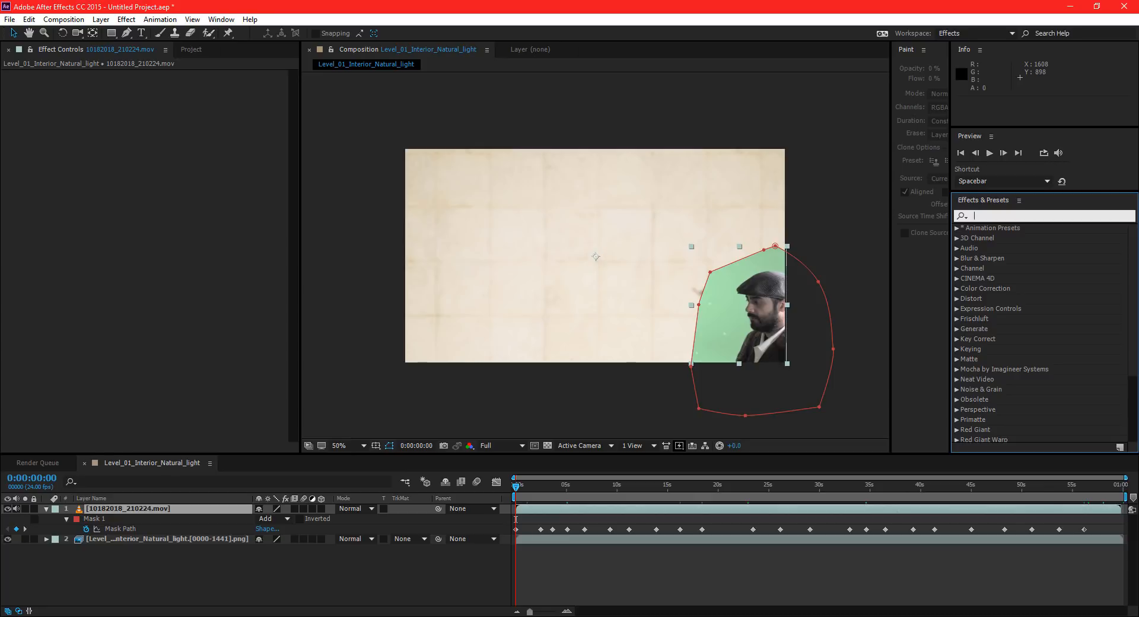
Find the Primatte Keyer effect by searching for "key", apply it to the green-screen clip and clear the search.
text(key)
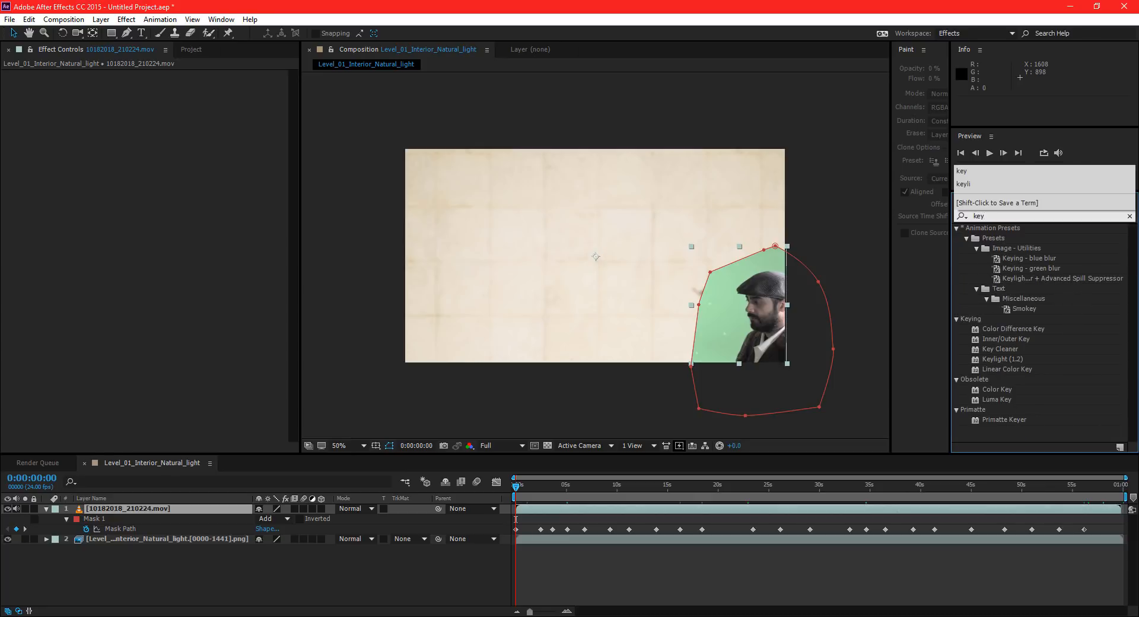
click(1004, 420)
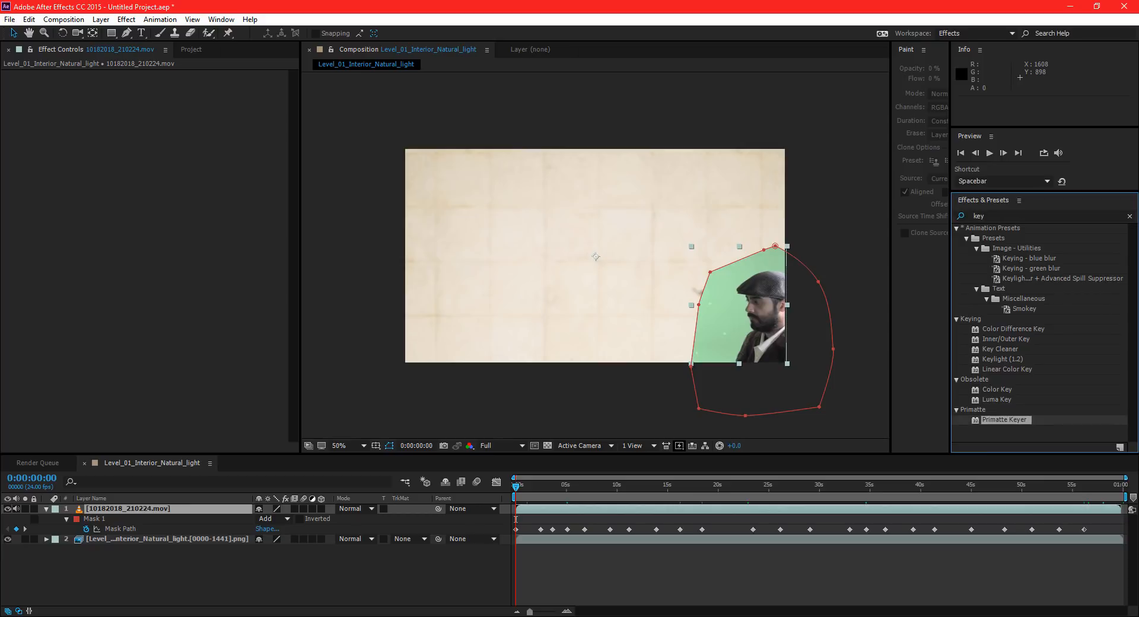
drag(1004, 419, 482, 309)
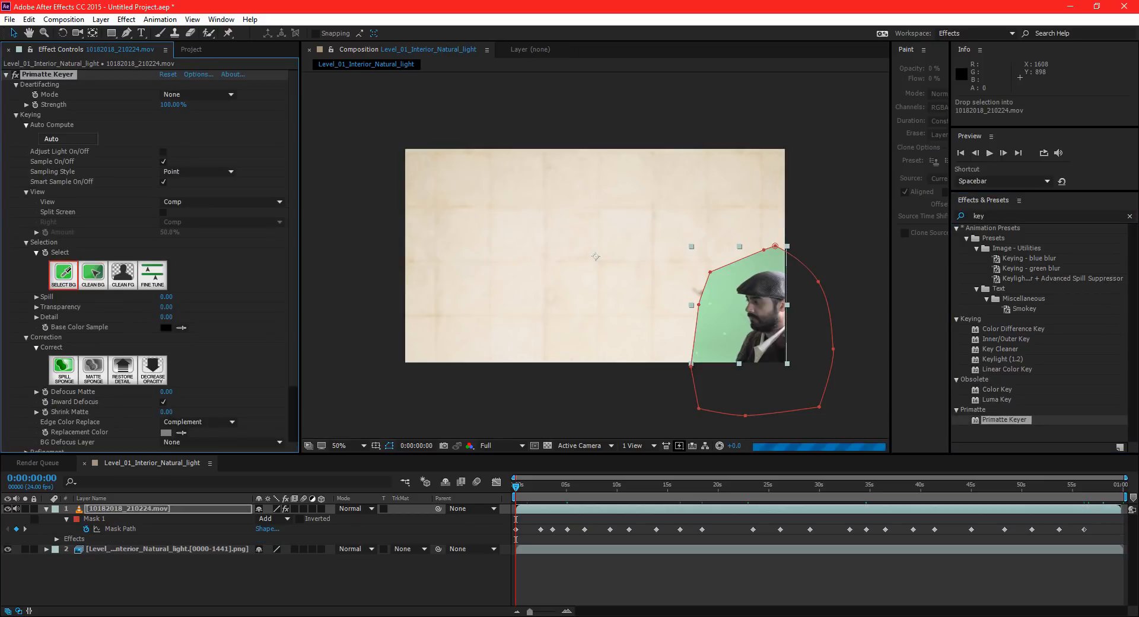
click(1129, 216)
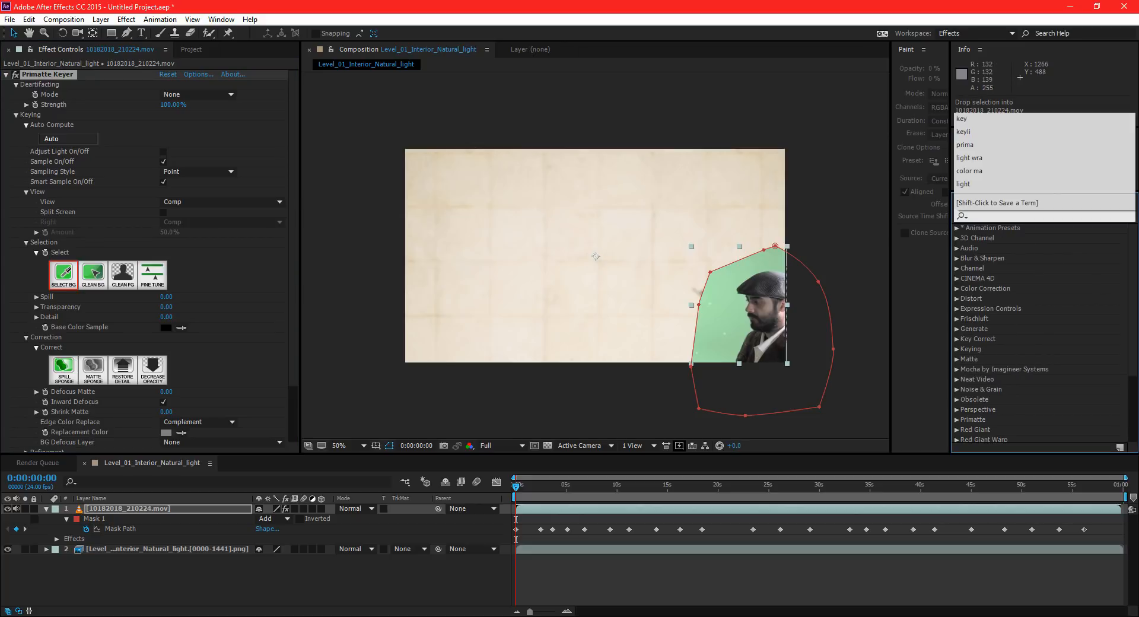
Sample the green screen beside the actor as Primatte Keyer's background colour, then clean the background noise above his head at the first frame.
click(726, 316)
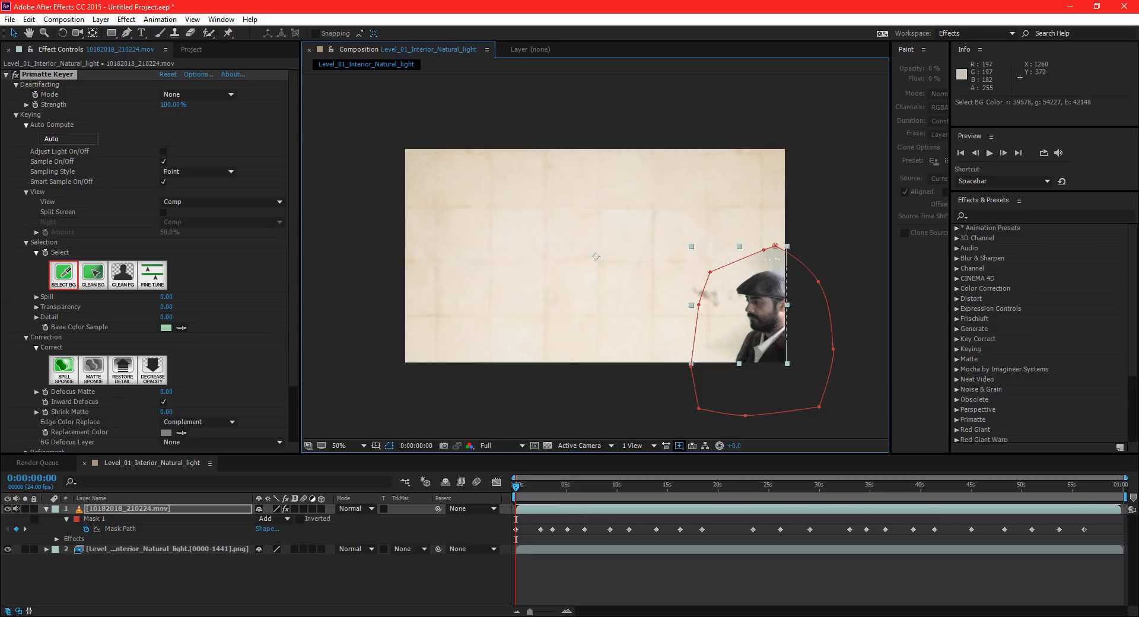
click(94, 273)
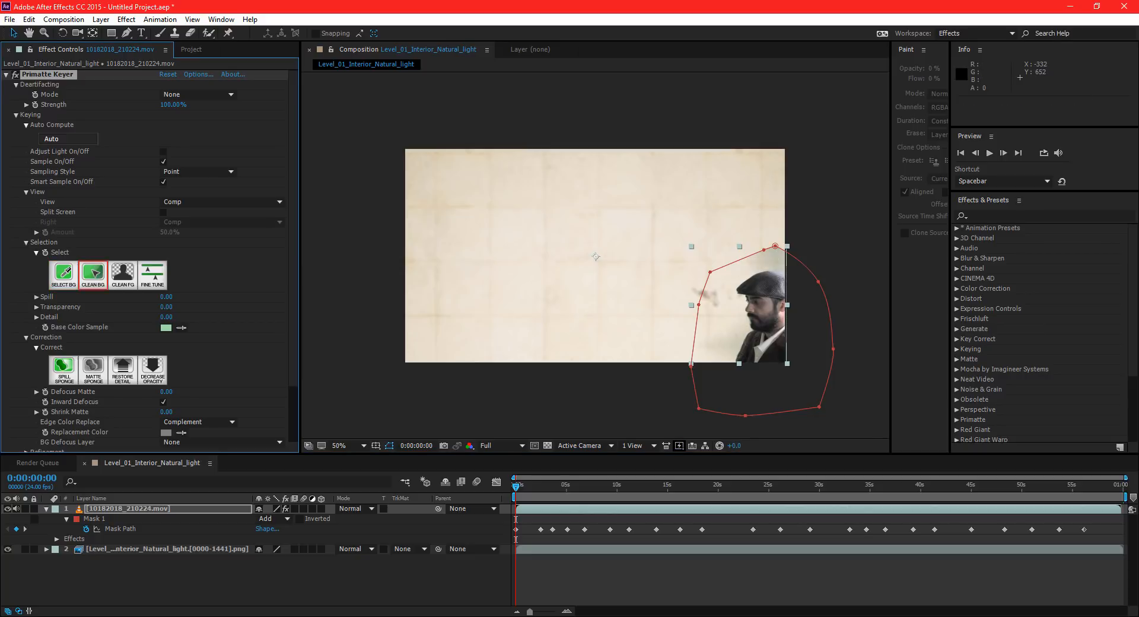
click(767, 257)
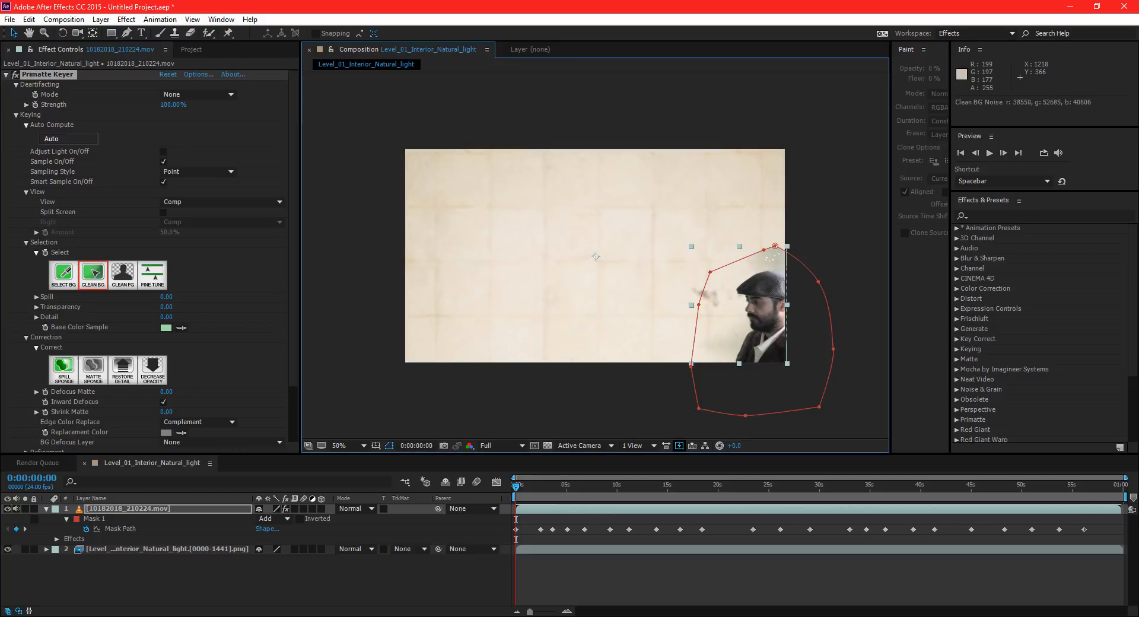
click(766, 261)
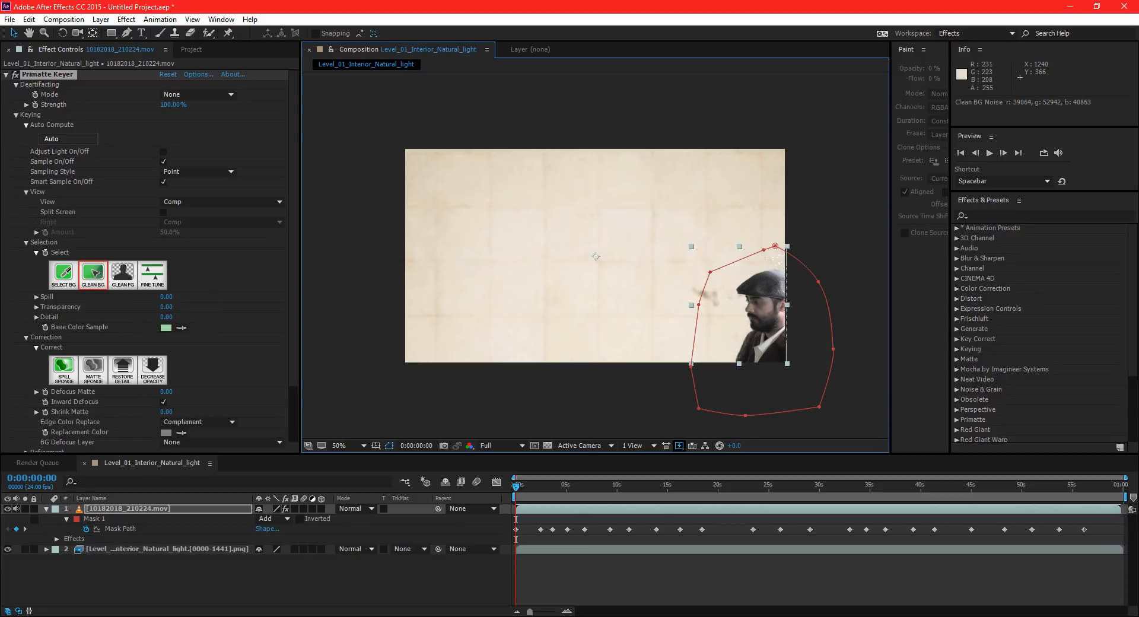
click(101, 172)
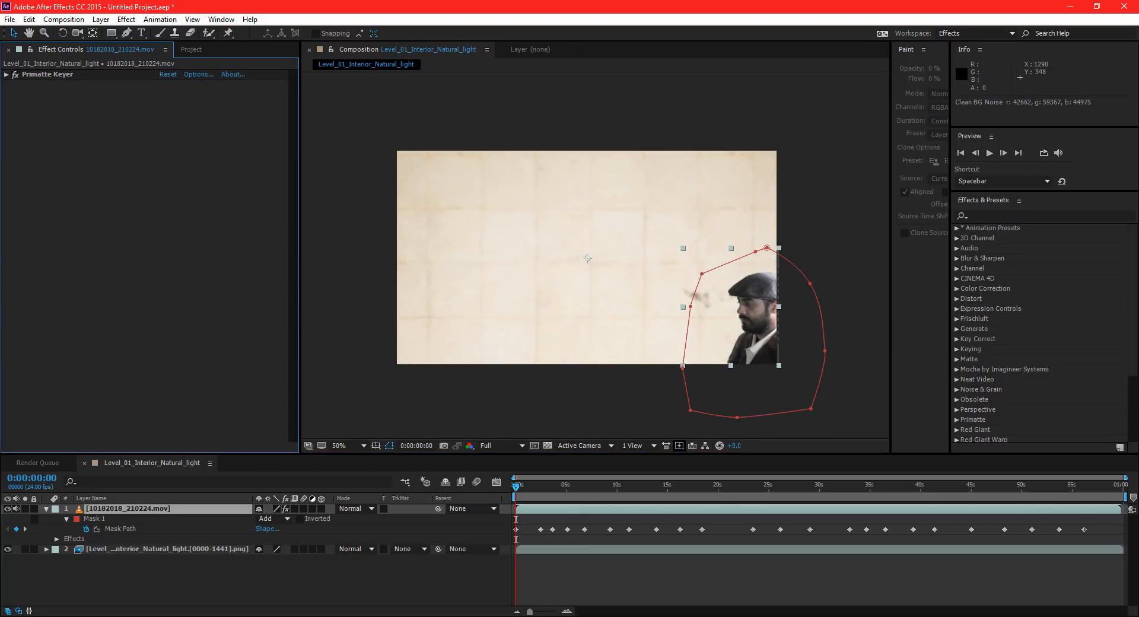
Play the composite up to 0:00:05:15 and clean the leftover green patch above the actor's head with Primatte's Clean BG.
key(space)
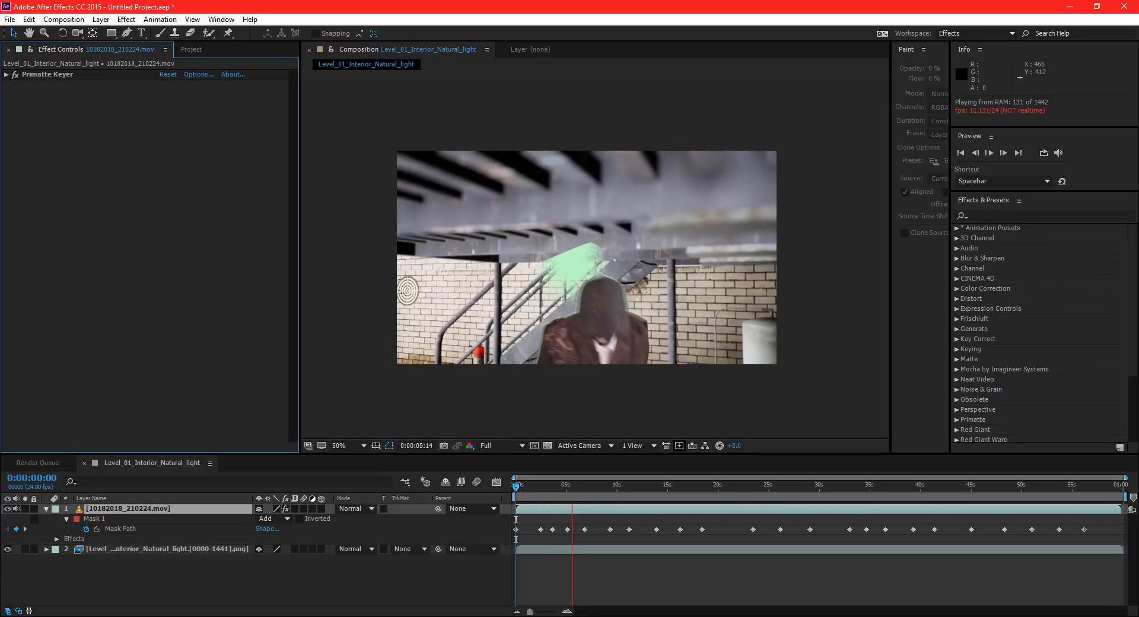
key(space)
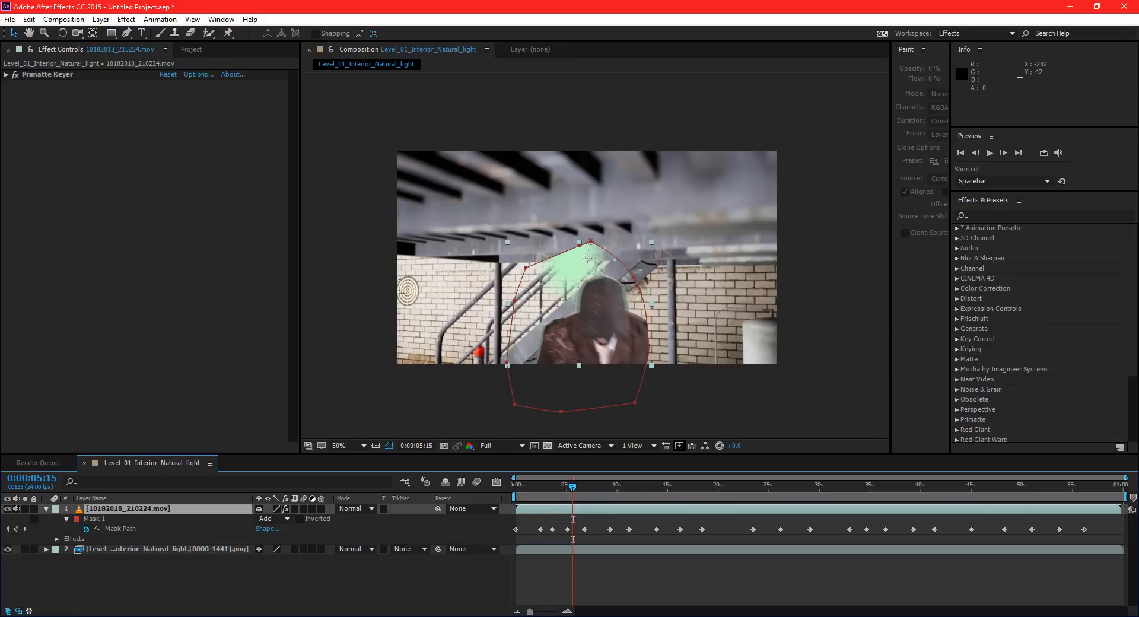
click(37, 75)
click(6, 75)
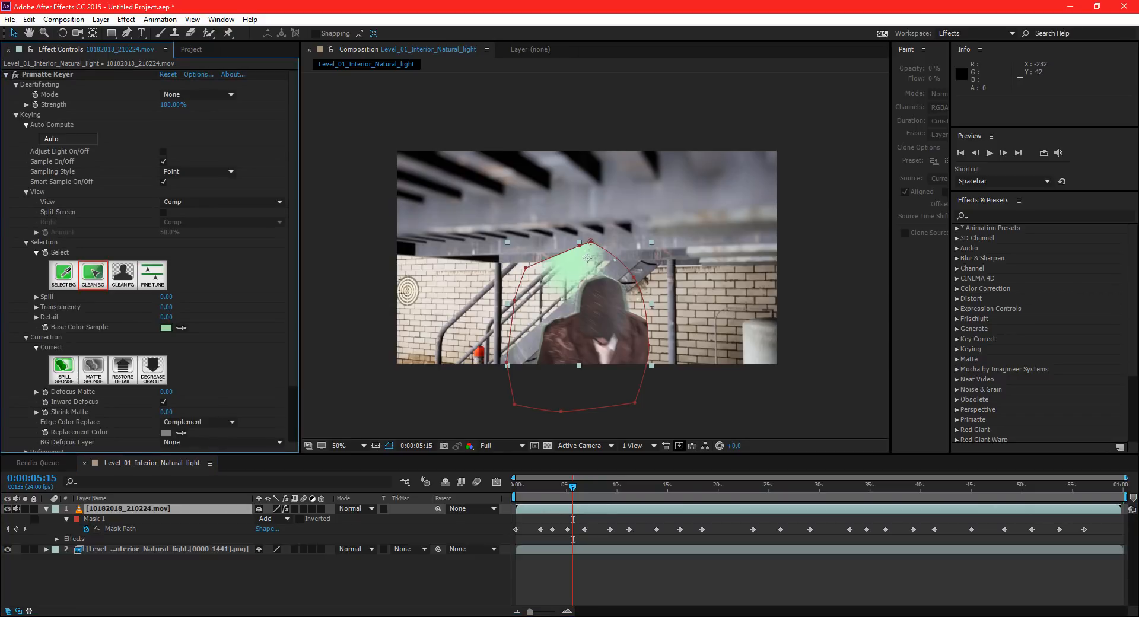
click(586, 259)
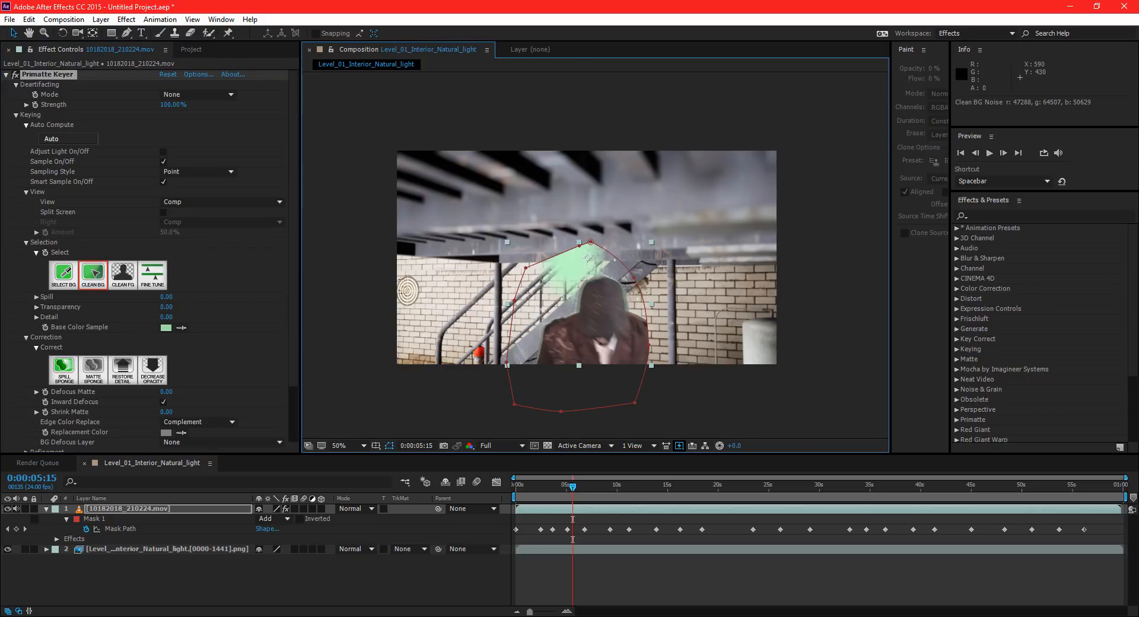
drag(571, 264, 578, 265)
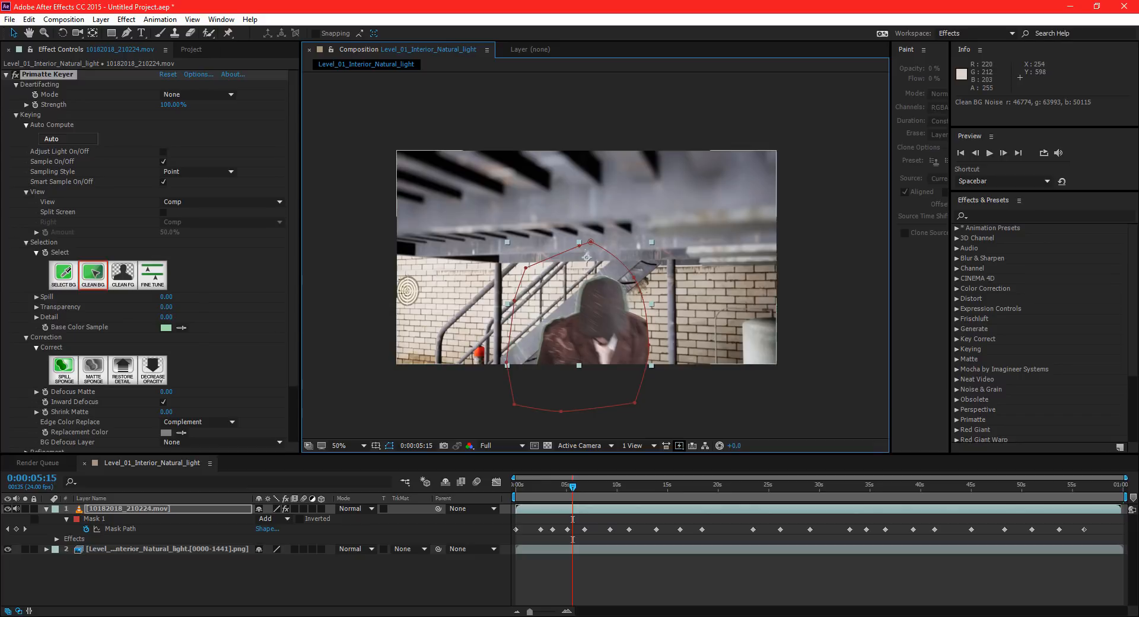
Review the key from 0:00:01:11, cleaning background noise at 0:00:03:08 and 0:00:14:16, and continue the playback check from 0:00:28:05.
drag(572, 487, 531, 487)
key(space)
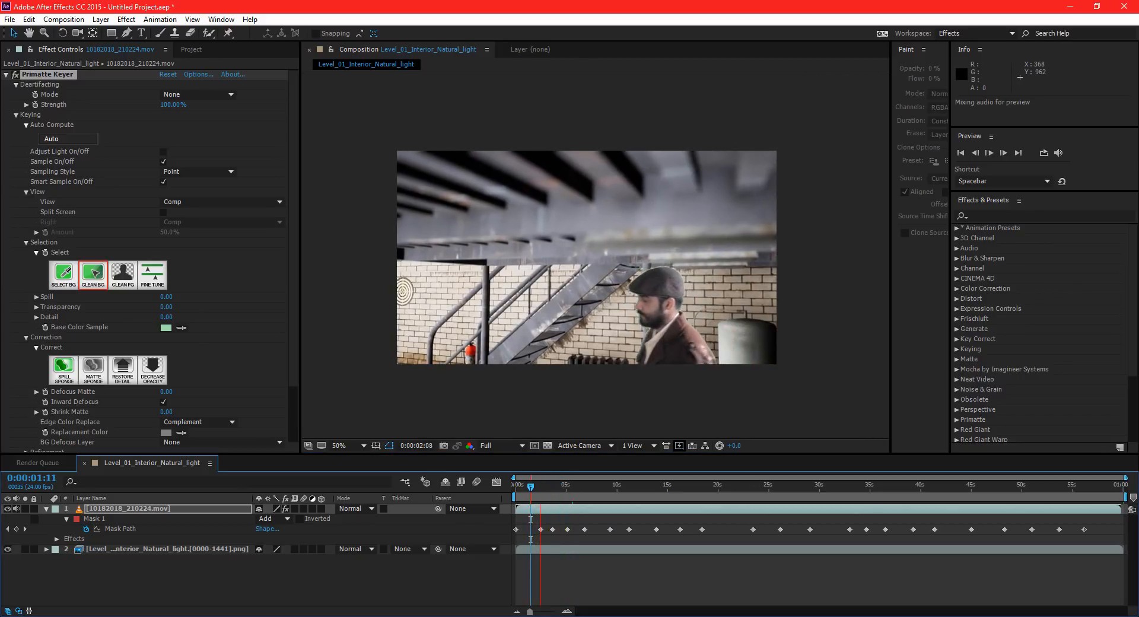
key(space)
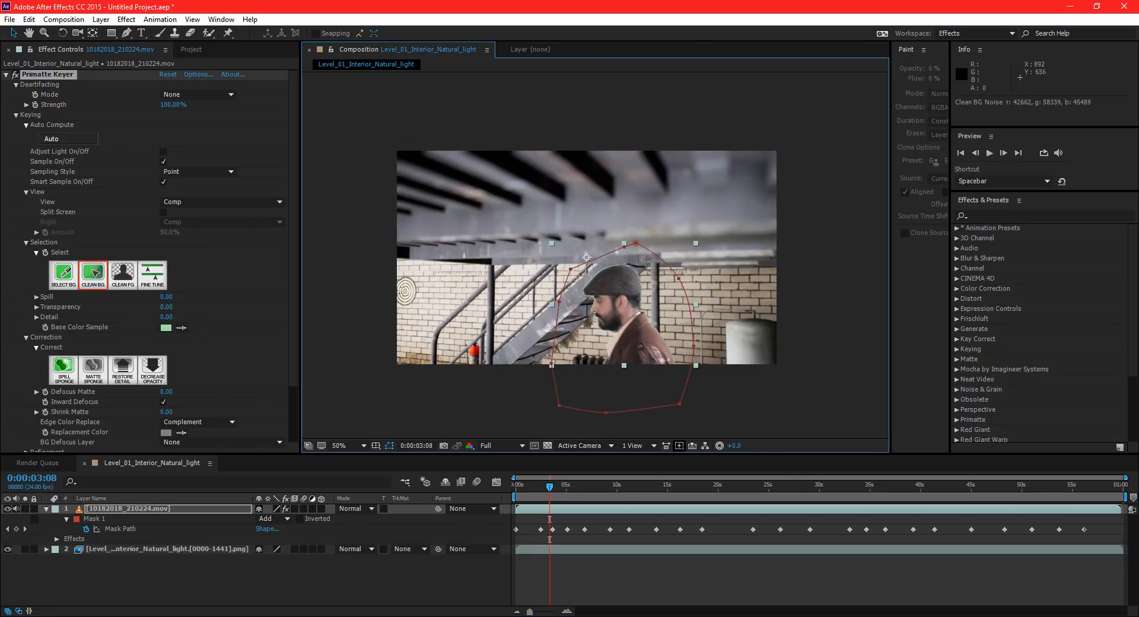
key(space)
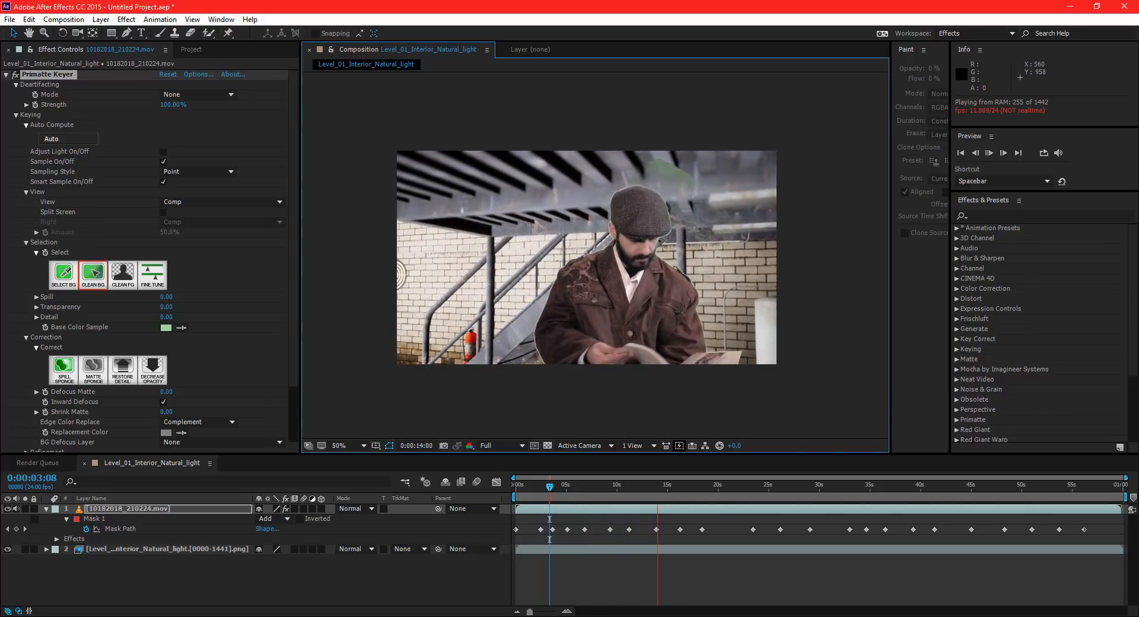
key(space)
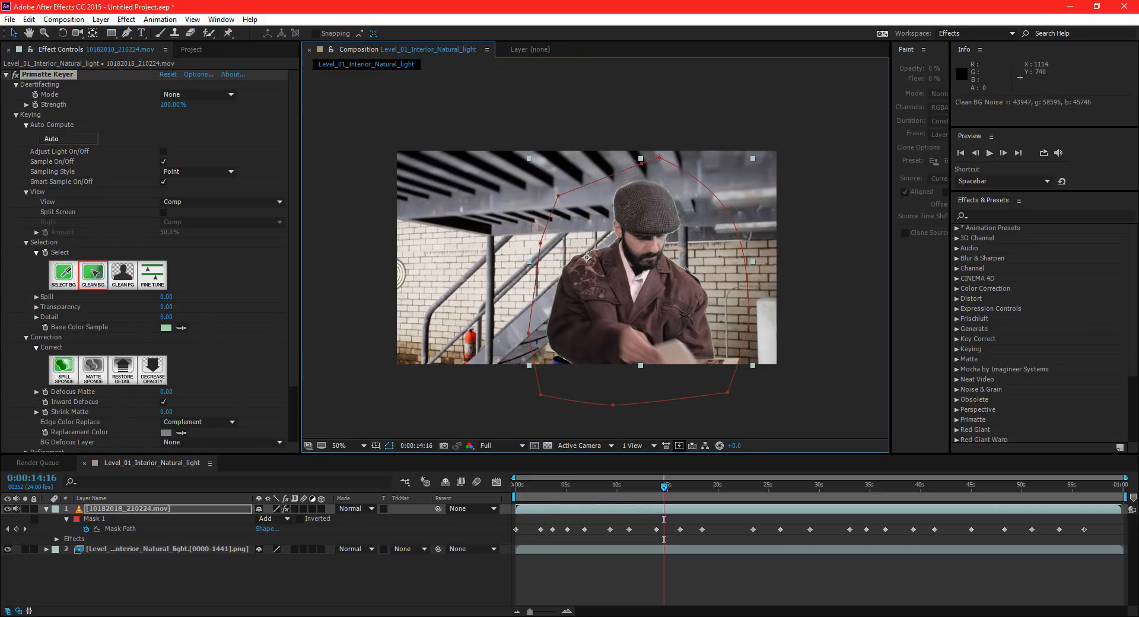
key(space)
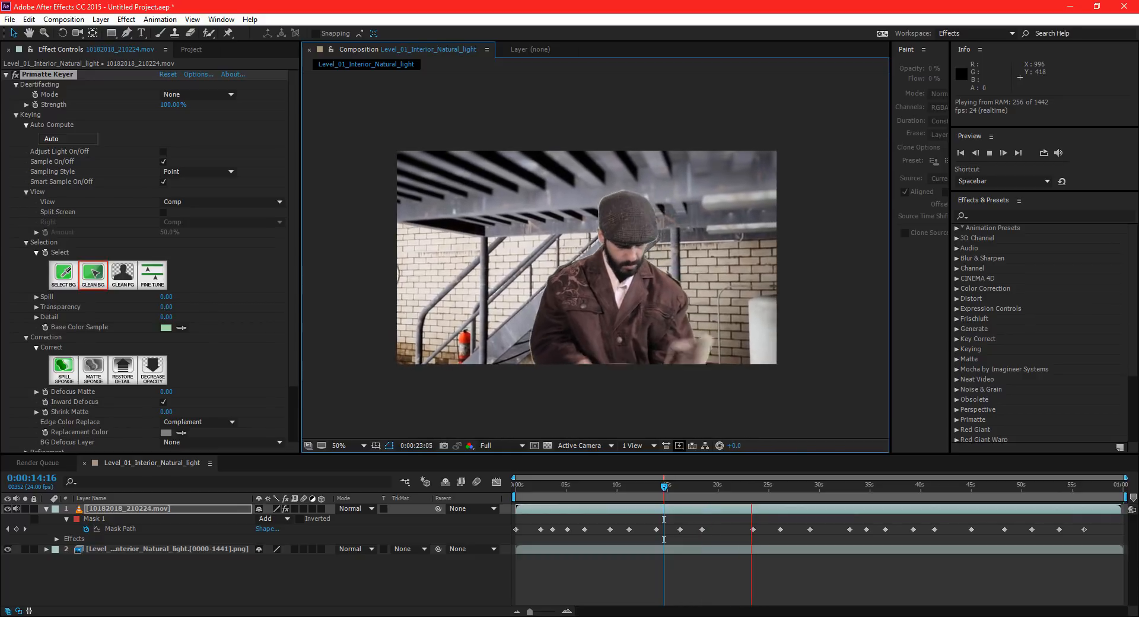
click(801, 485)
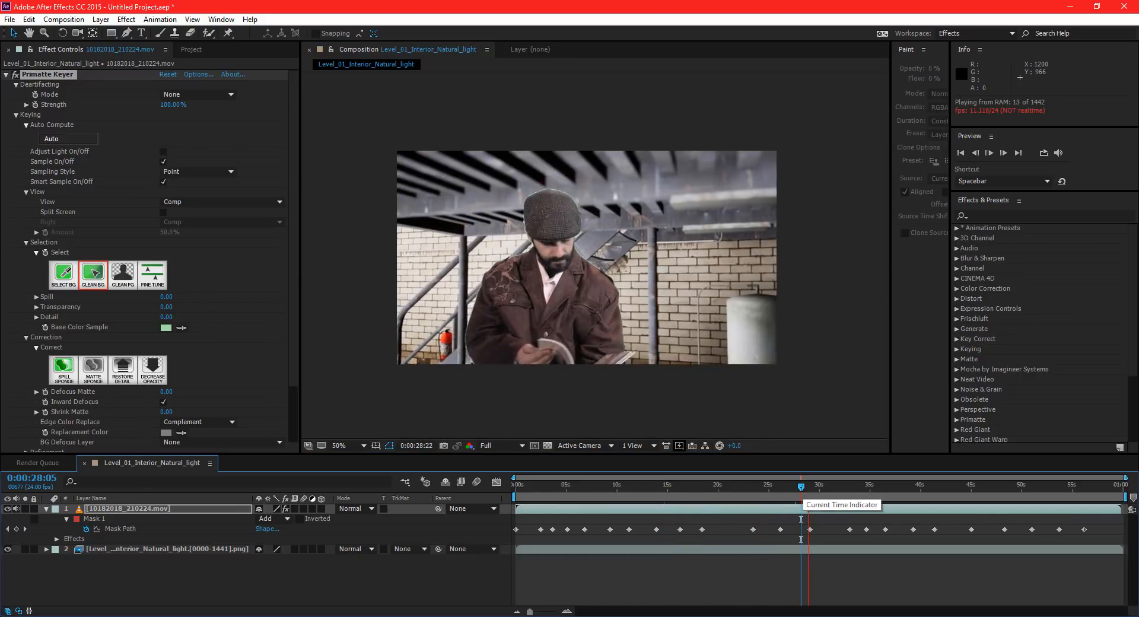